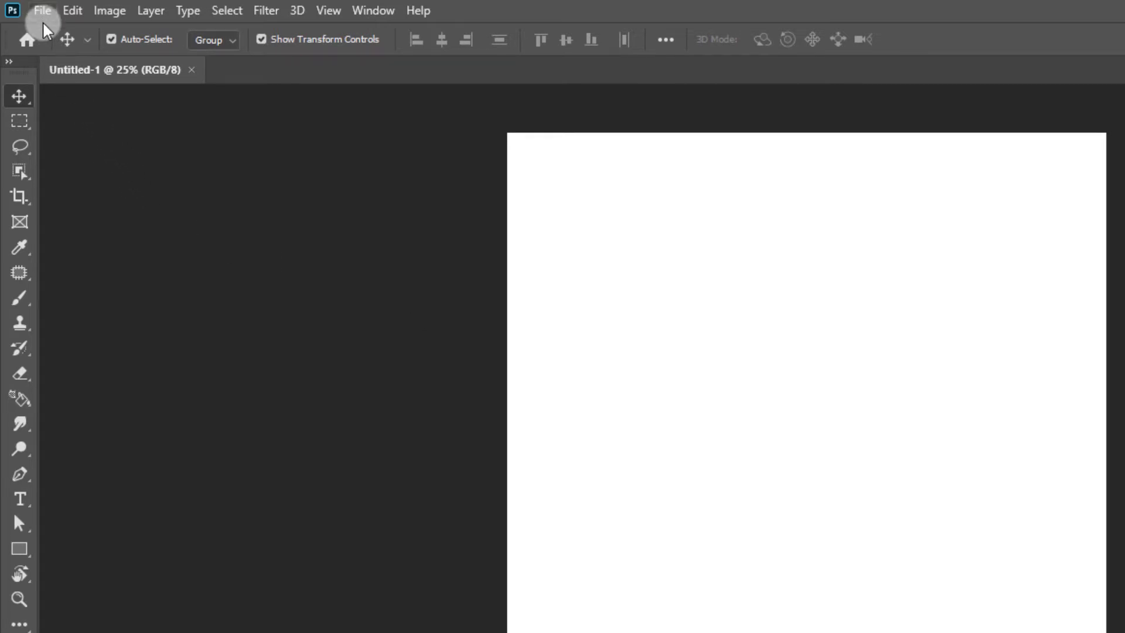
- Place the "background putih" image from the Bahan tutorial folder on the desktop as an embedded object and confirm its placement
left_click(42, 10)
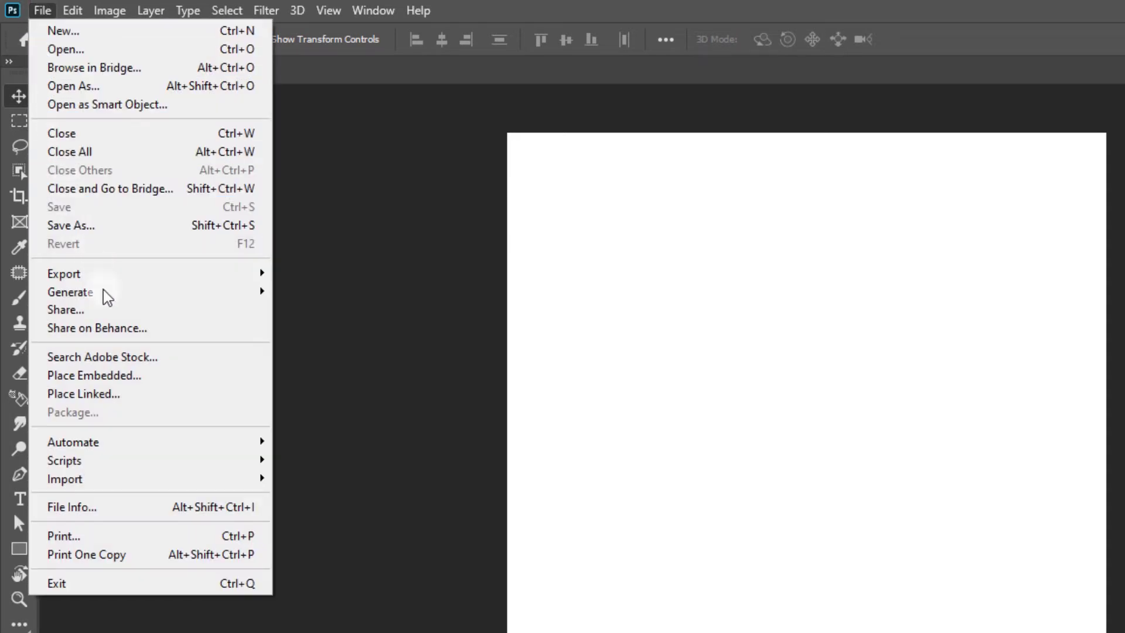
left_click(153, 380)
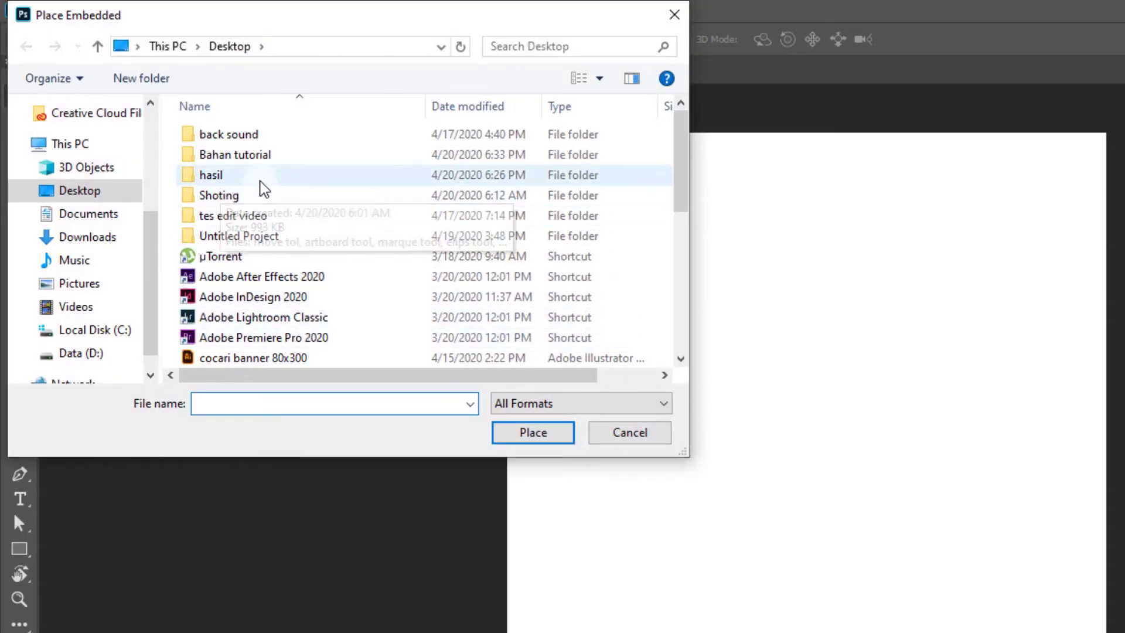
double_click(273, 154)
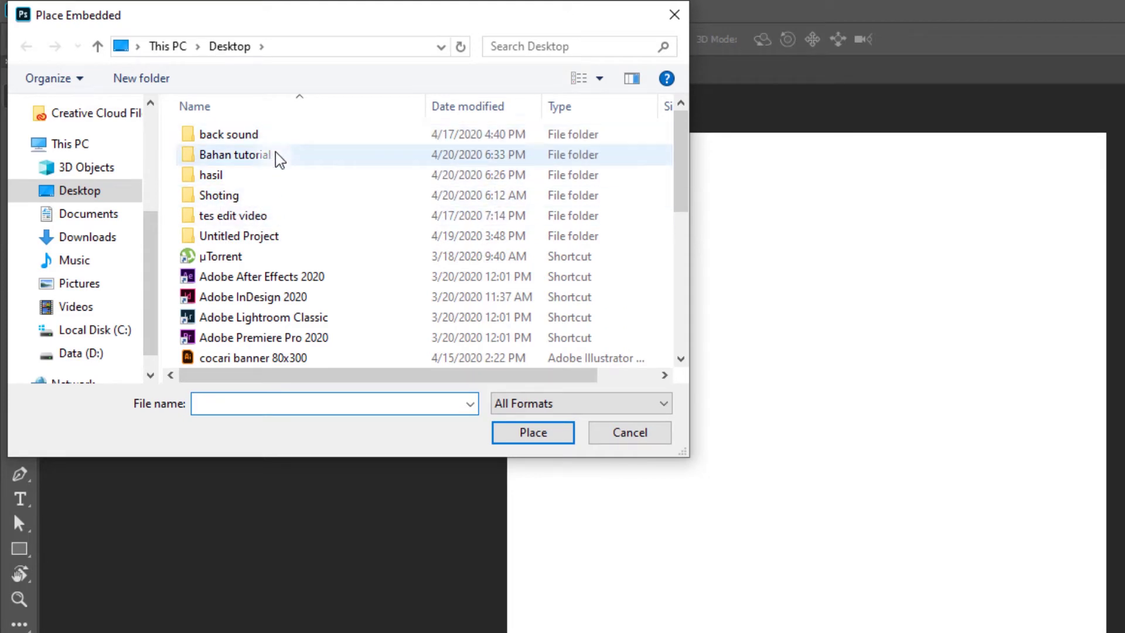
left_click(223, 199)
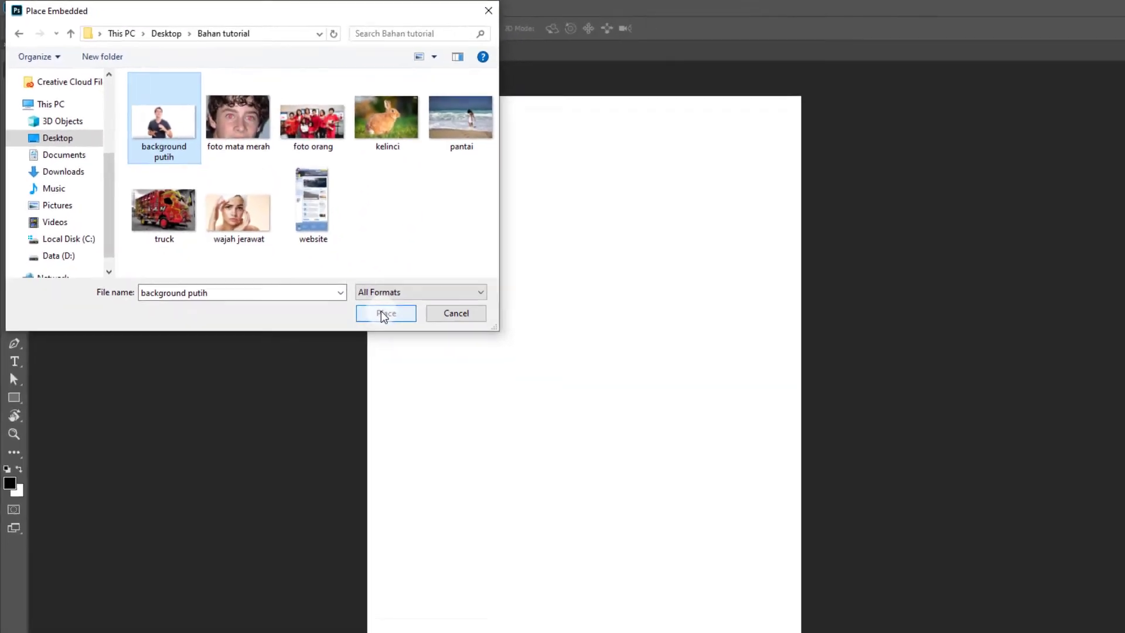
left_click(533, 433)
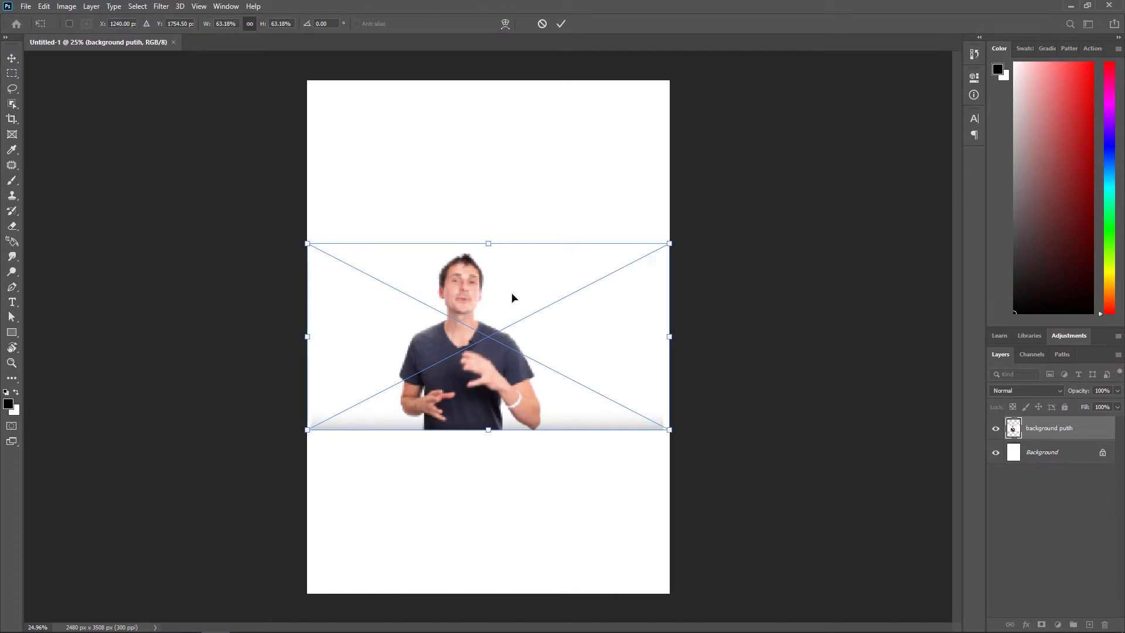
key("Return")
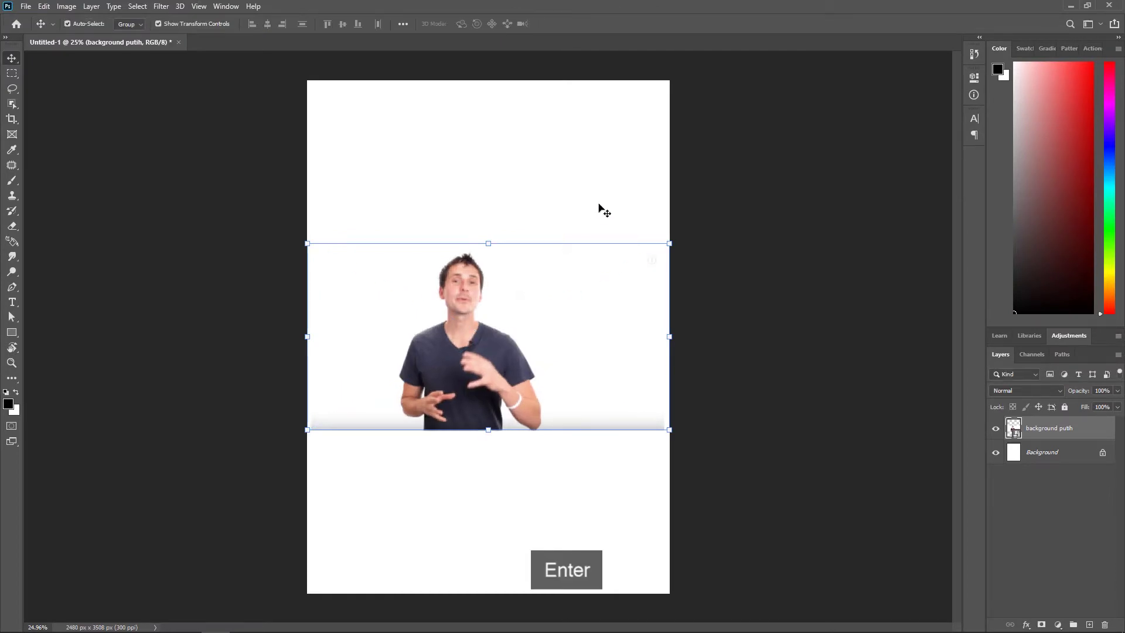
left_click(675, 199)
left_click(468, 362)
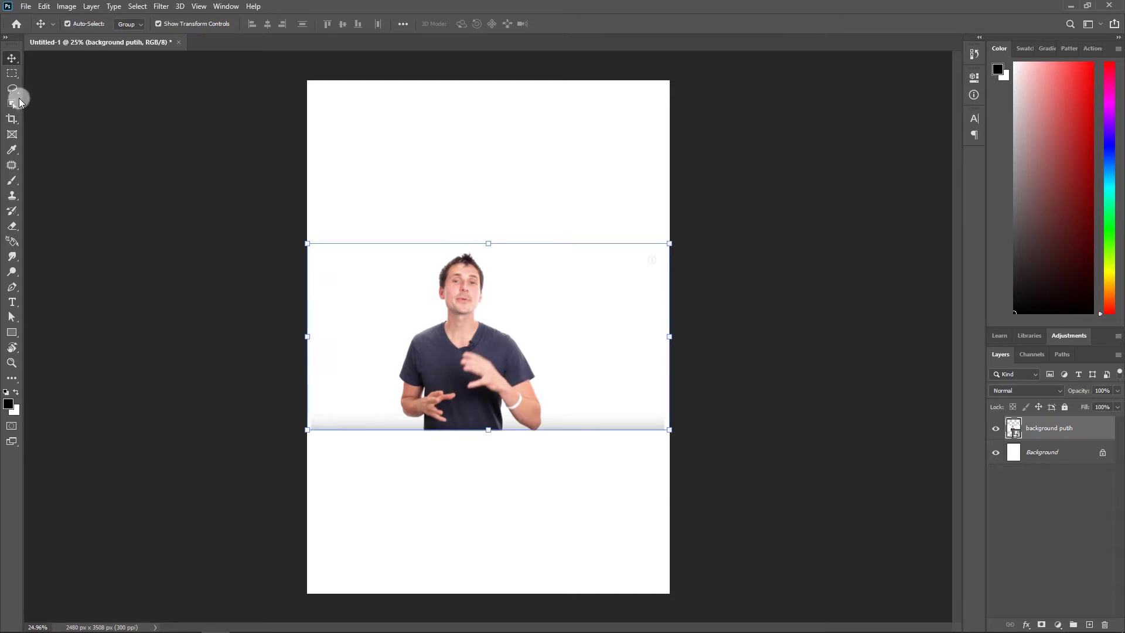
- Outline the man's head with the Lasso tool, following the jaw, ears and hair and closing the selection beneath the chin
mouse_move(18, 98)
left_mouse_down()
mouse_move(13, 89)
mouse_move(35, 84)
left_mouse_up()
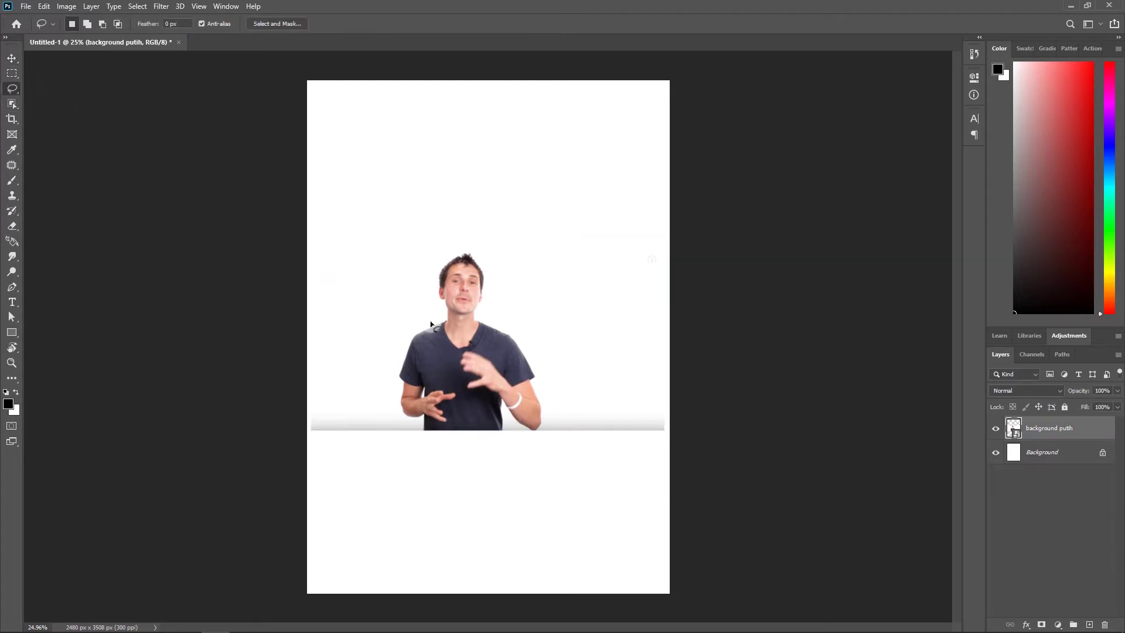
left_click(484, 355)
scroll(484, 358, "up", 5)
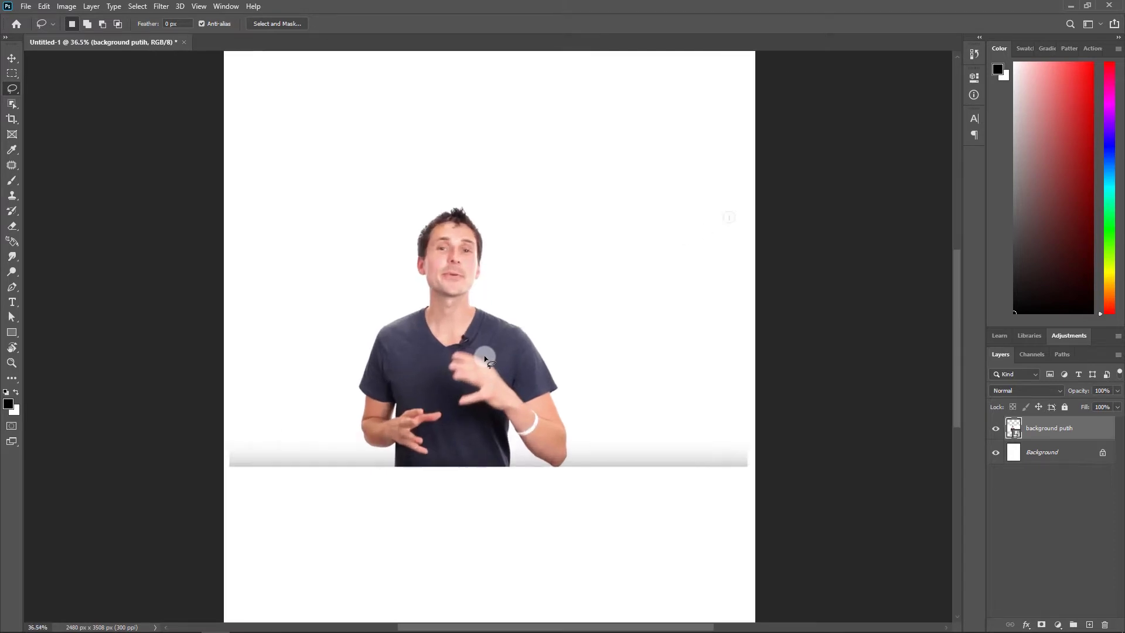
scroll(484, 359, "up", 1)
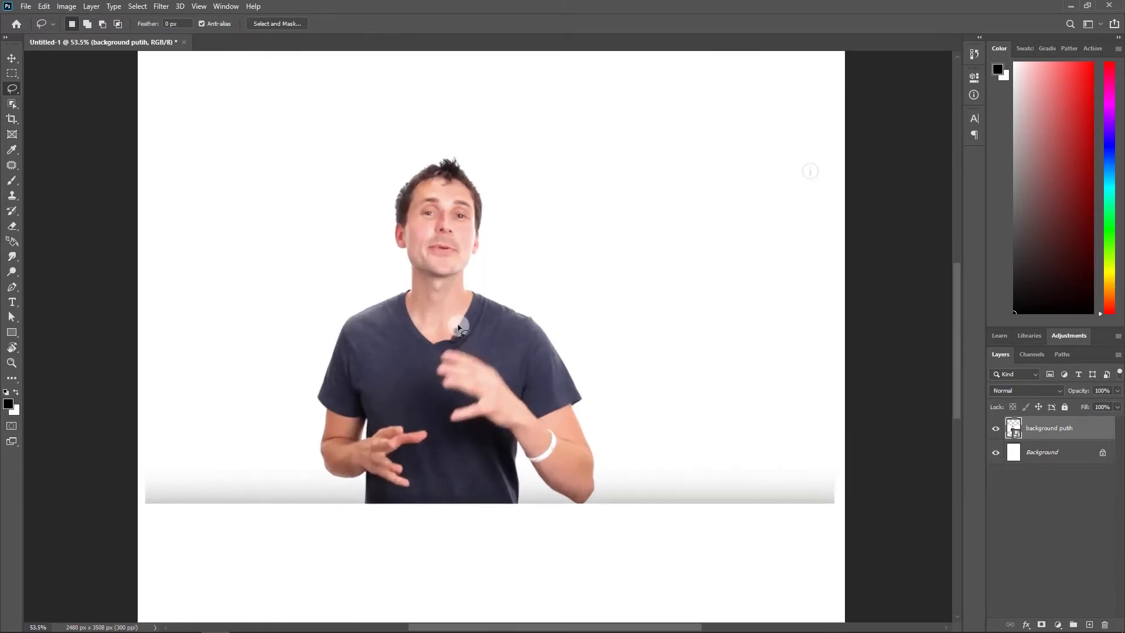
scroll(459, 327, "up", 2)
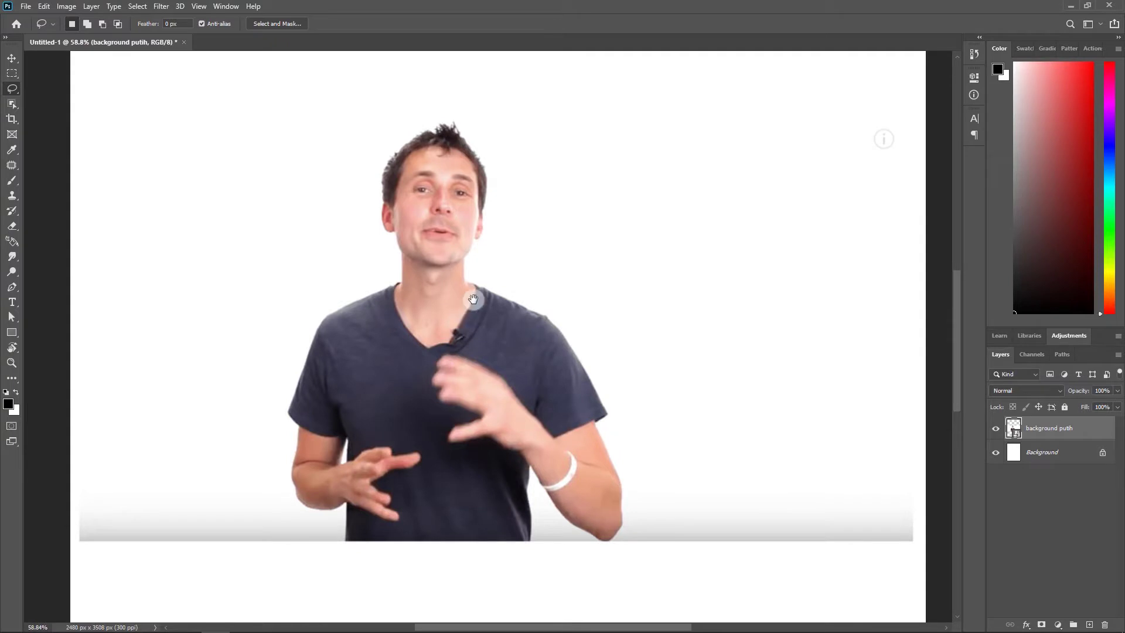
scroll(436, 313, "up", 1)
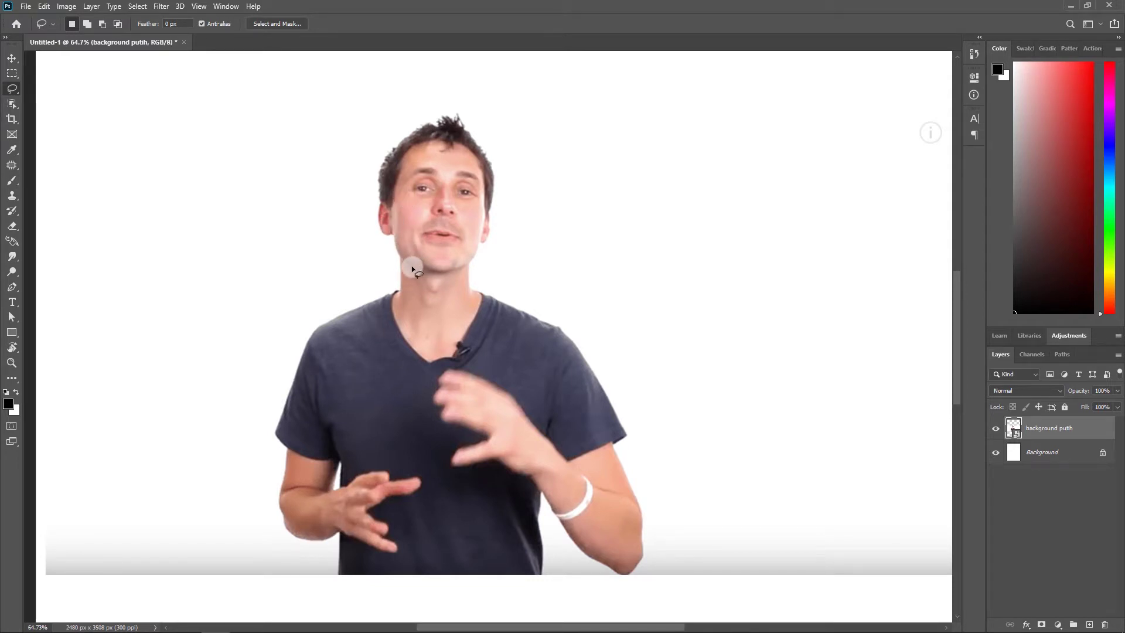
scroll(412, 270, "up", 2)
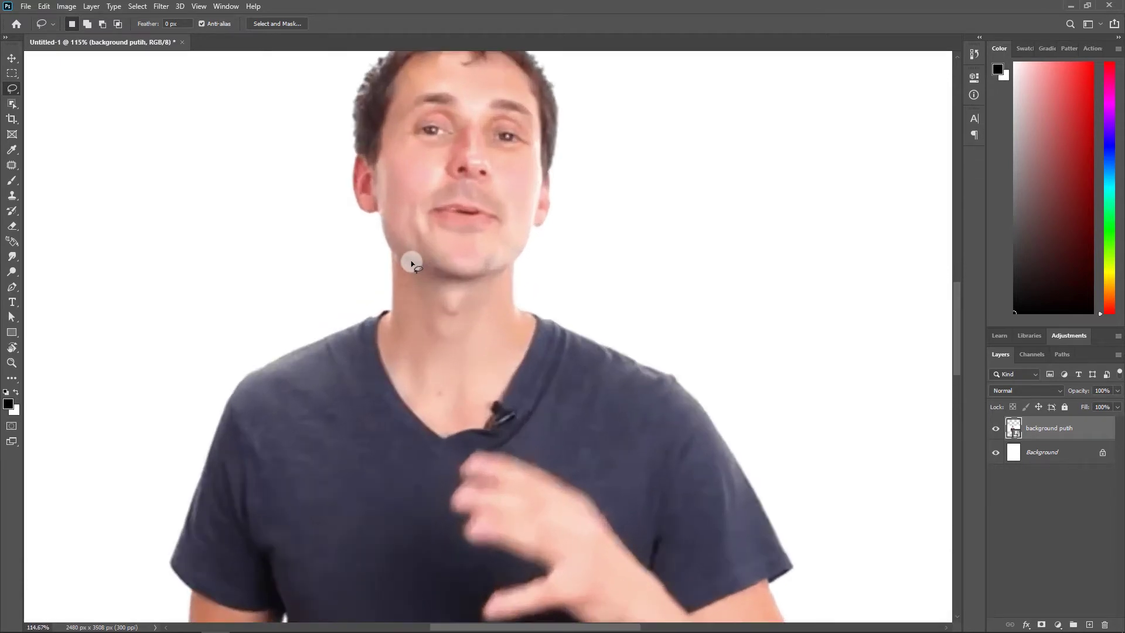
scroll(434, 194, "up", 2)
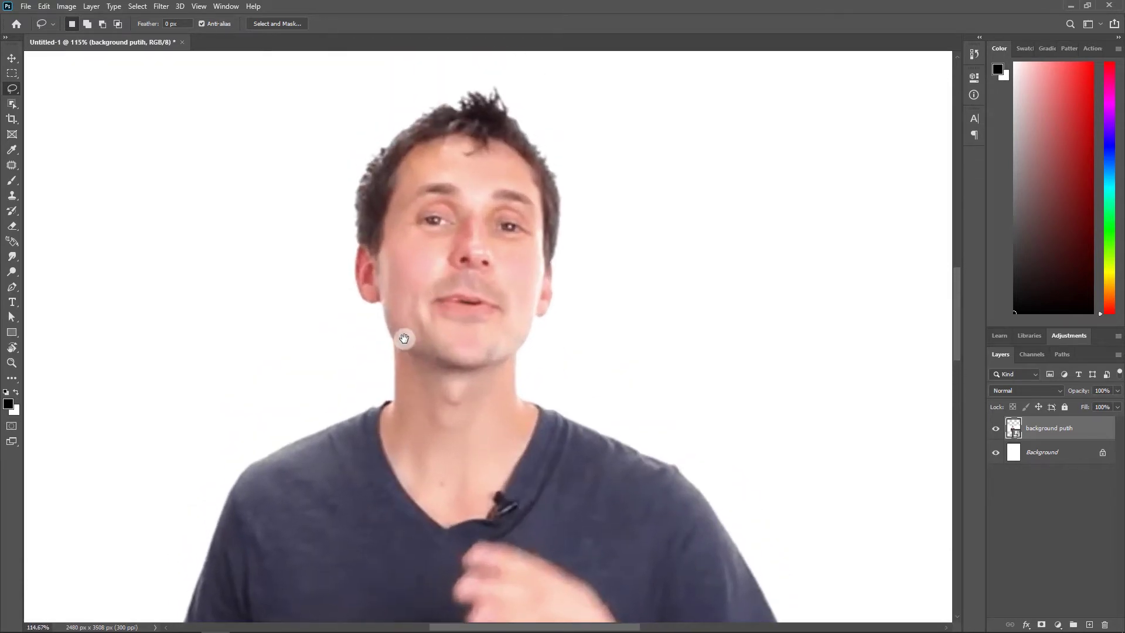
scroll(402, 334, "up", 3)
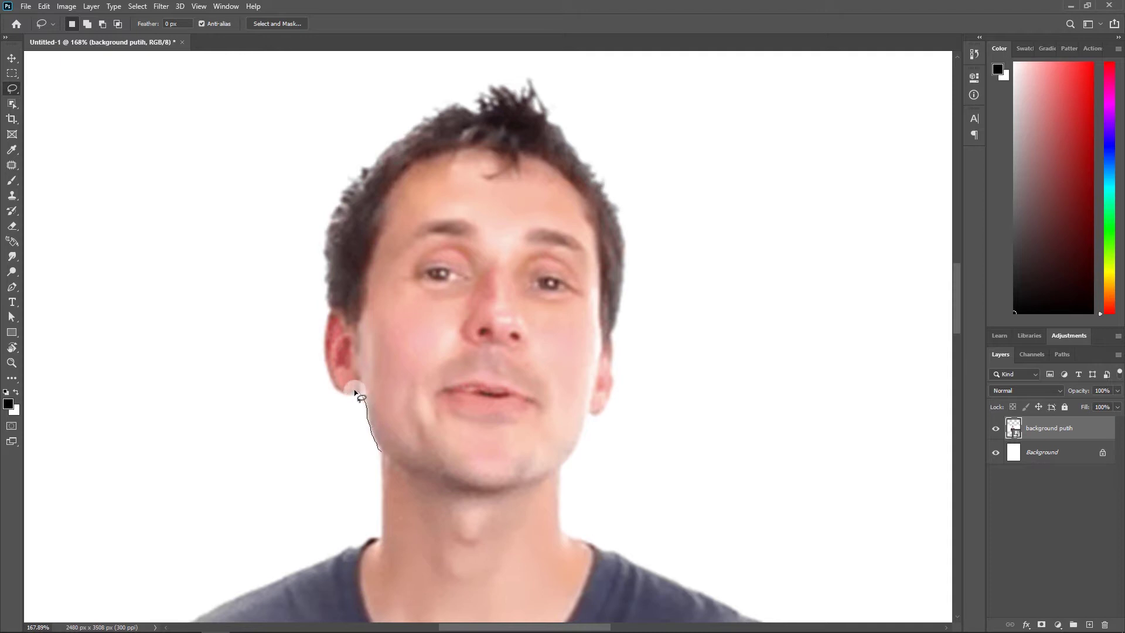
mouse_move(354, 392)
left_mouse_down()
mouse_move(324, 344)
mouse_move(328, 235)
mouse_move(343, 194)
mouse_move(438, 110)
mouse_move(479, 115)
mouse_move(510, 93)
mouse_move(559, 125)
mouse_move(614, 208)
mouse_move(626, 267)
mouse_move(603, 405)
left_mouse_up()
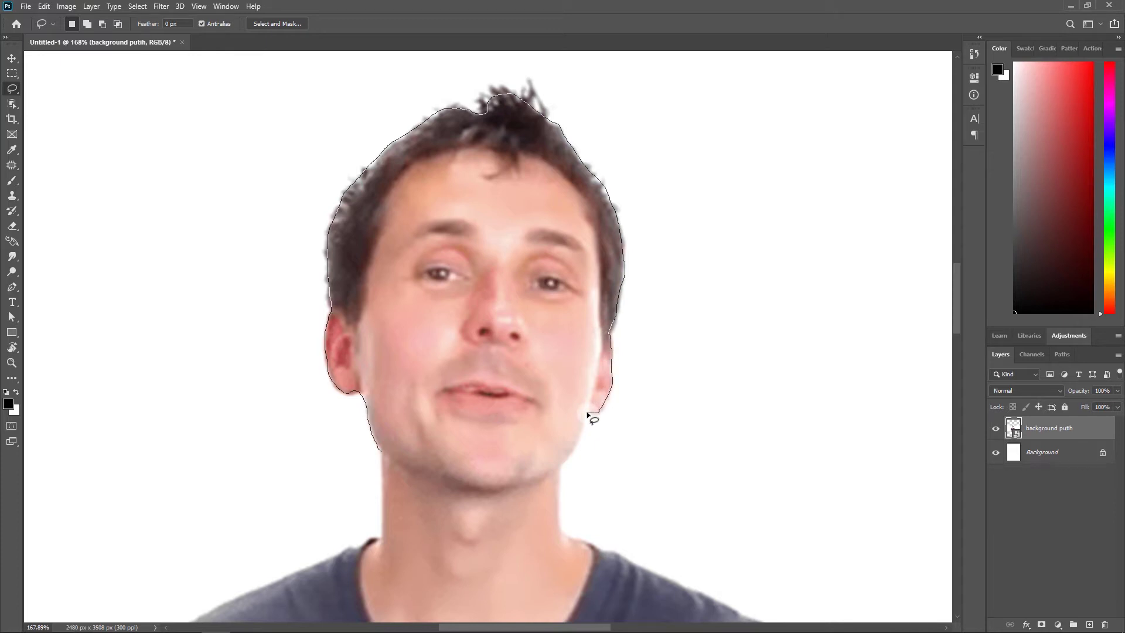
mouse_move(580, 435)
left_mouse_down()
mouse_move(555, 466)
mouse_move(470, 487)
mouse_move(391, 460)
left_mouse_up()
left_click_drag(392, 460, 389, 459)
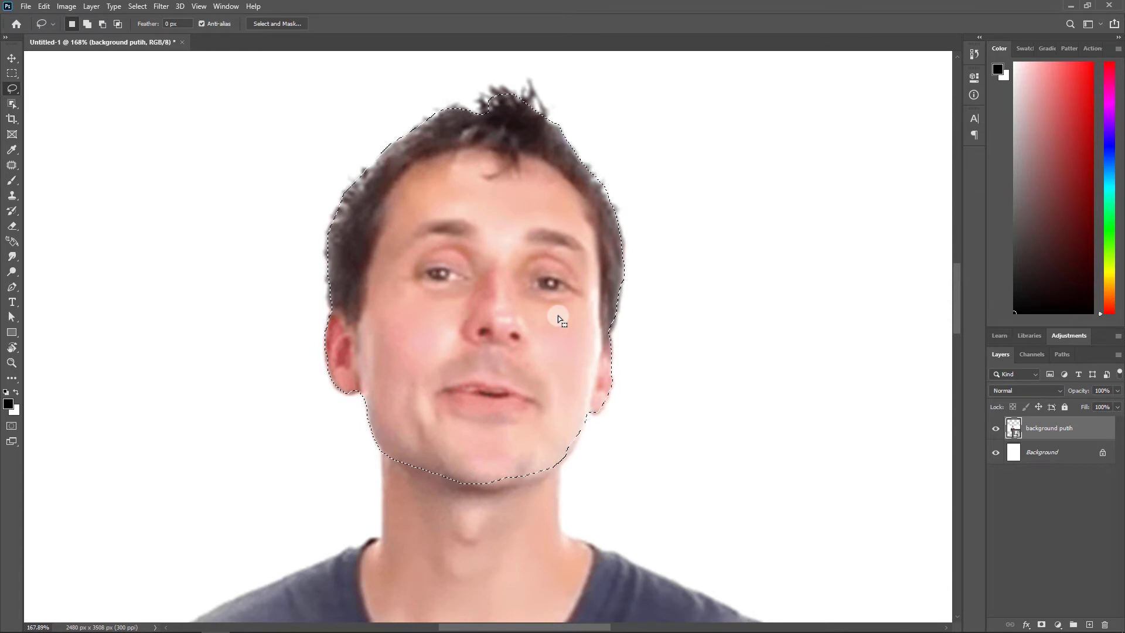
- Copy the selected head to a new layer and hide the background putih layer to inspect the cutout
key("ctrl+j")
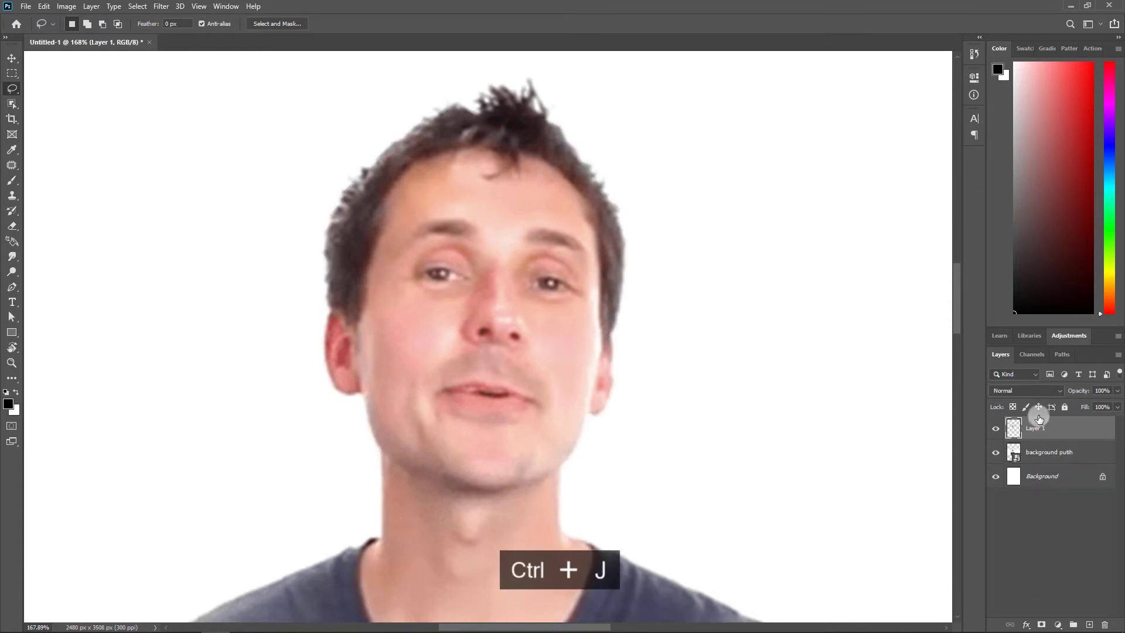
left_click(994, 454)
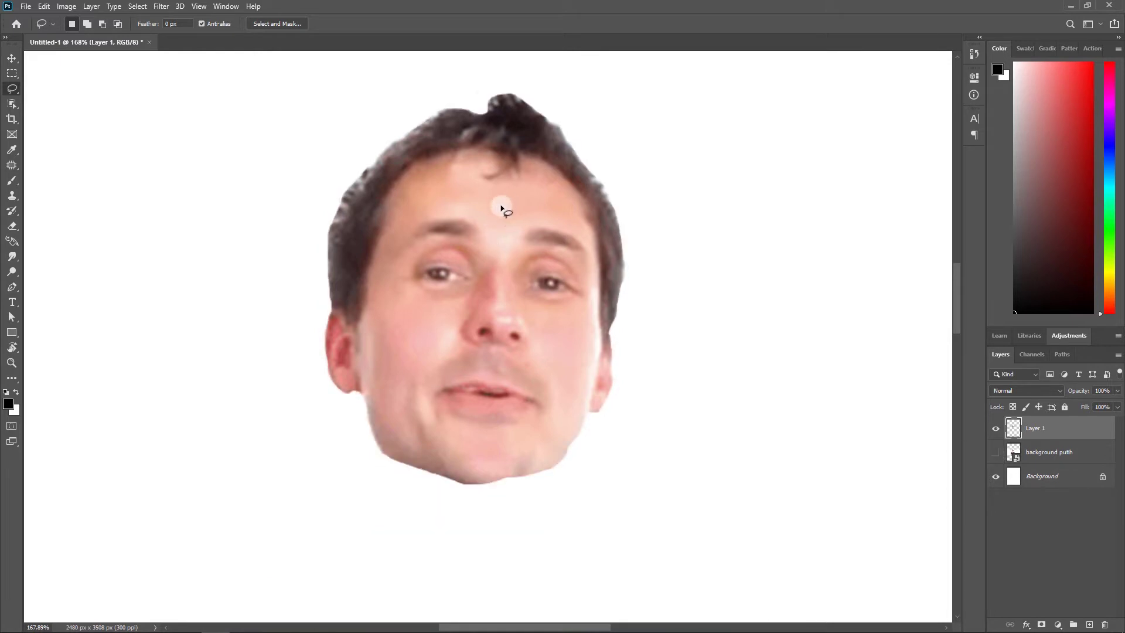
scroll(491, 261, "down", 10)
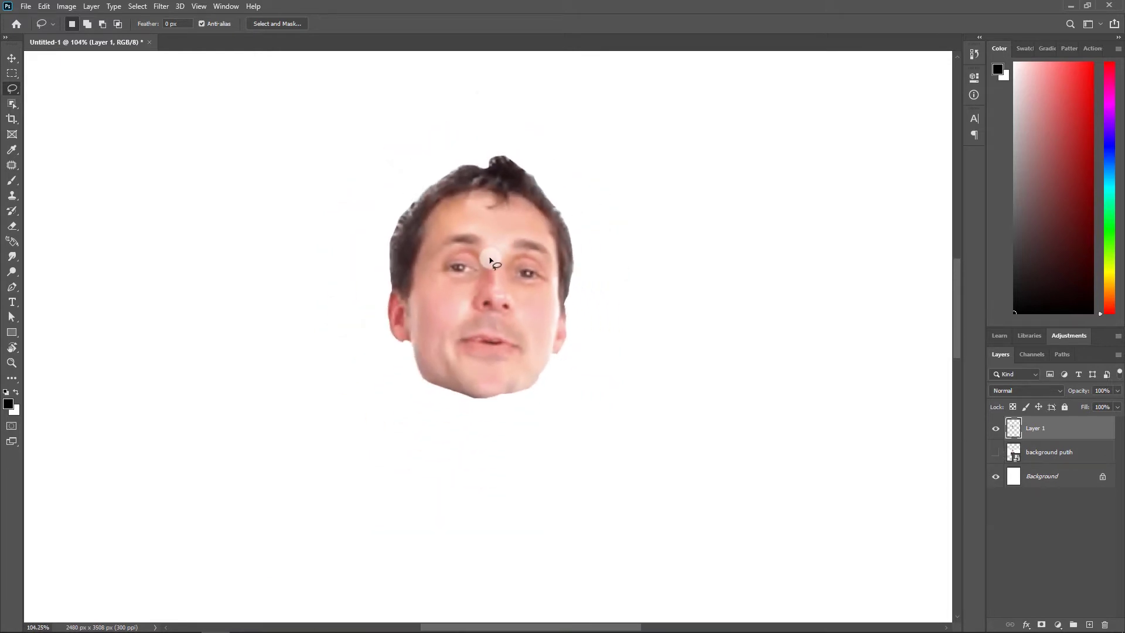
scroll(491, 261, "up", 5)
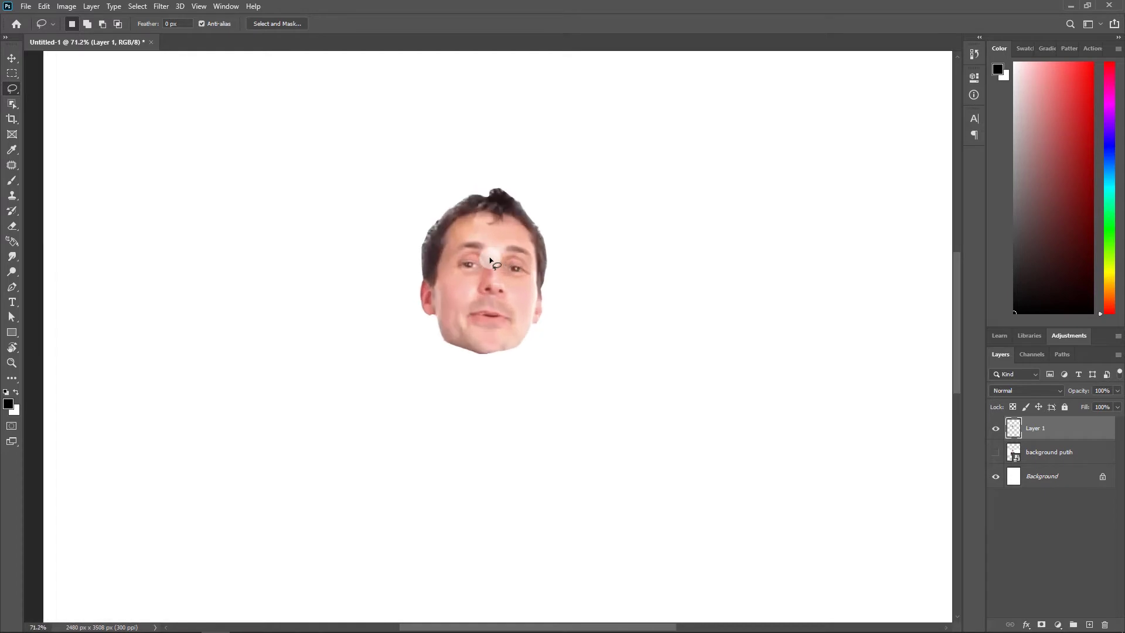
- Show the background putih layer again and undo the layer copy to return to the head selection
left_click(995, 452)
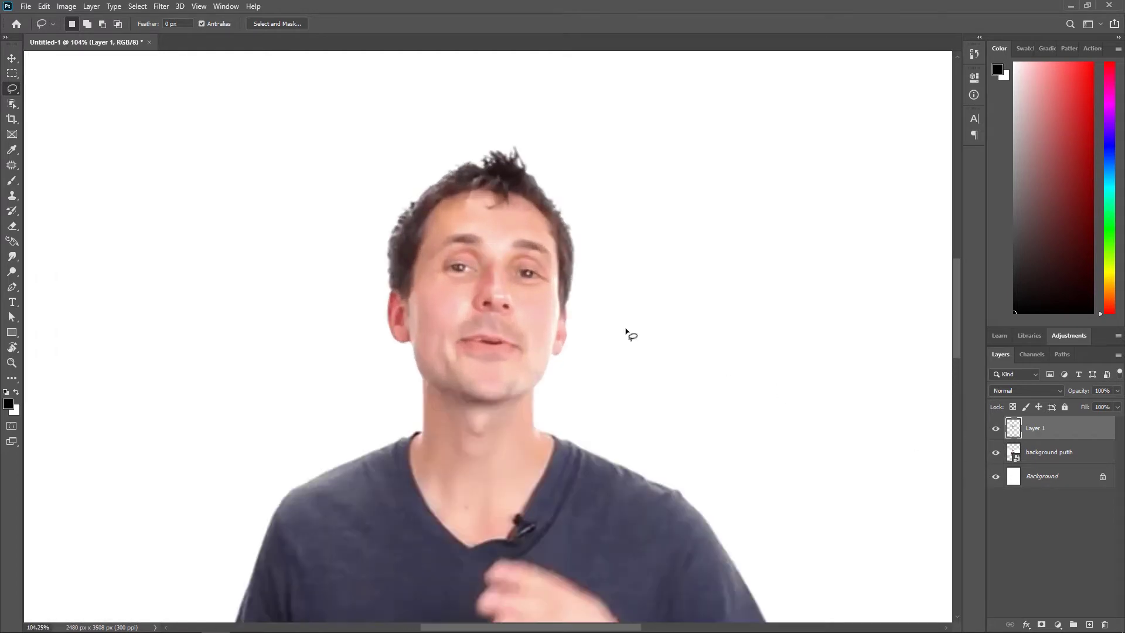
scroll(504, 205, "up", 3)
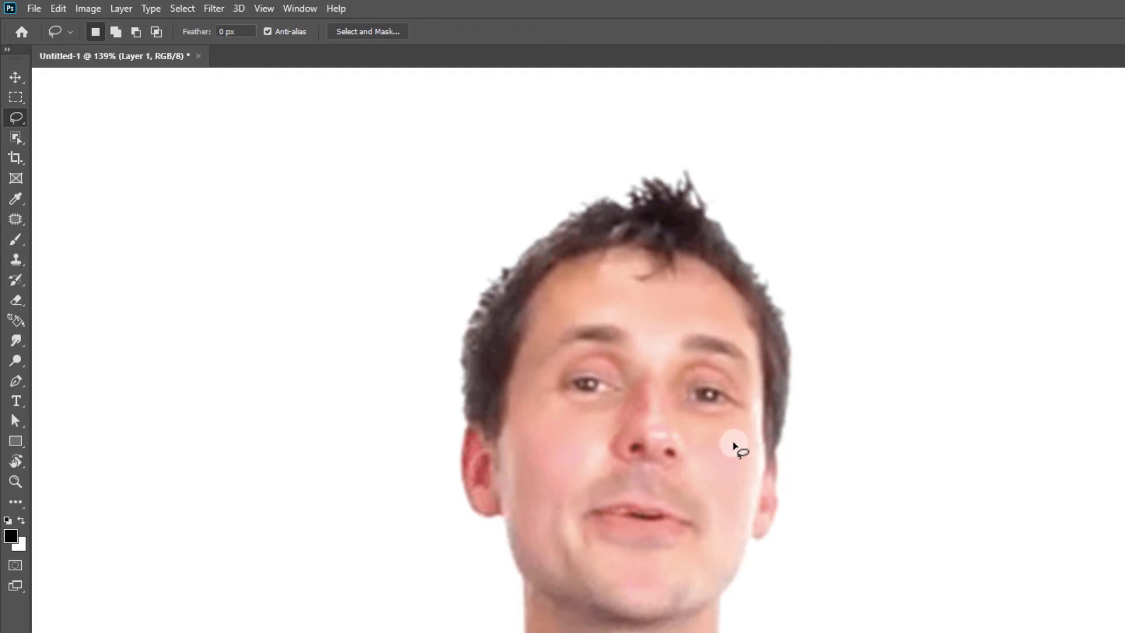
key("ctrl+z")
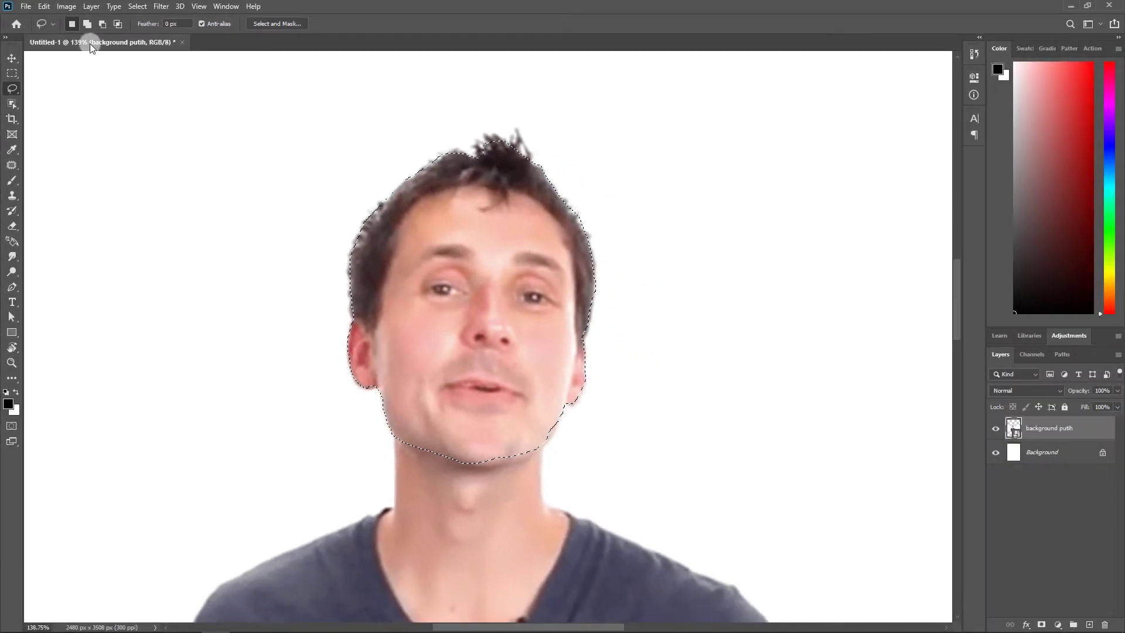
- Add the man's neck and the skin inside the shirt's V-neck to the head selection with the Lasso's Add to selection mode
left_click_drag(958, 310, 958, 321)
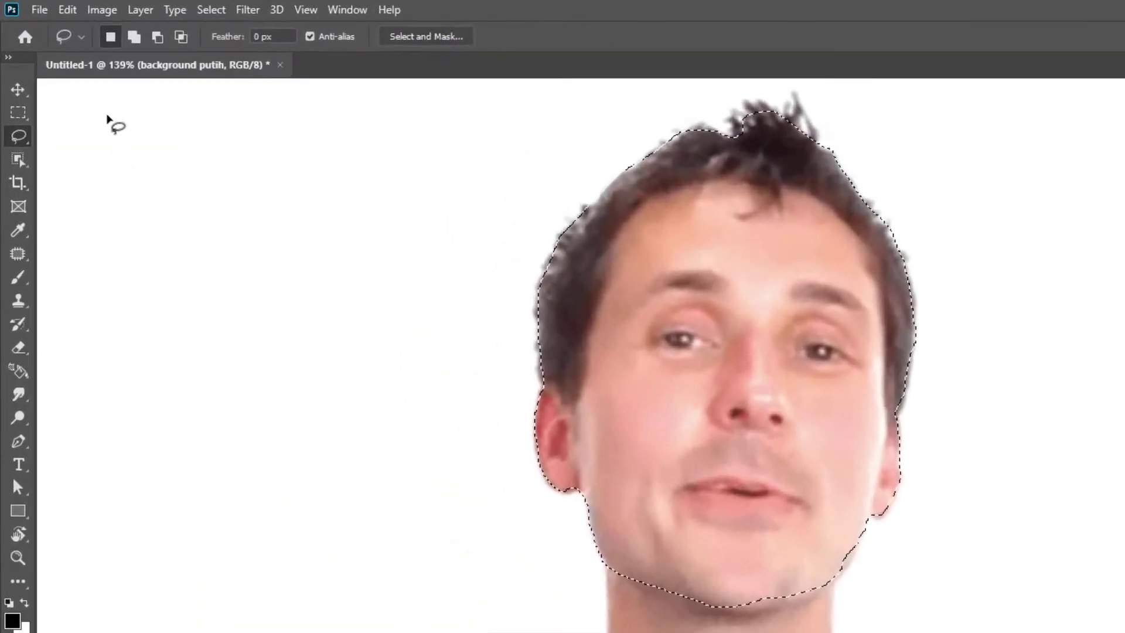
left_click(86, 26)
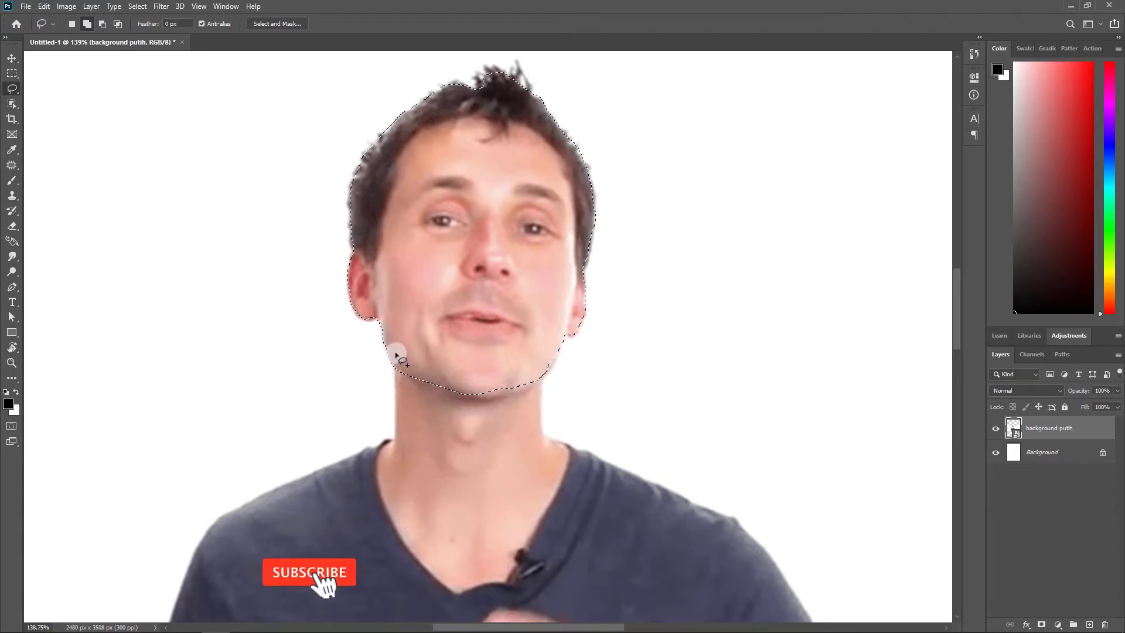
mouse_move(394, 353)
left_mouse_down()
mouse_move(396, 431)
mouse_move(376, 460)
mouse_move(385, 505)
mouse_move(449, 588)
mouse_move(506, 579)
mouse_move(571, 456)
mouse_move(542, 424)
mouse_move(542, 380)
mouse_move(520, 352)
mouse_move(427, 332)
mouse_move(415, 397)
left_mouse_up()
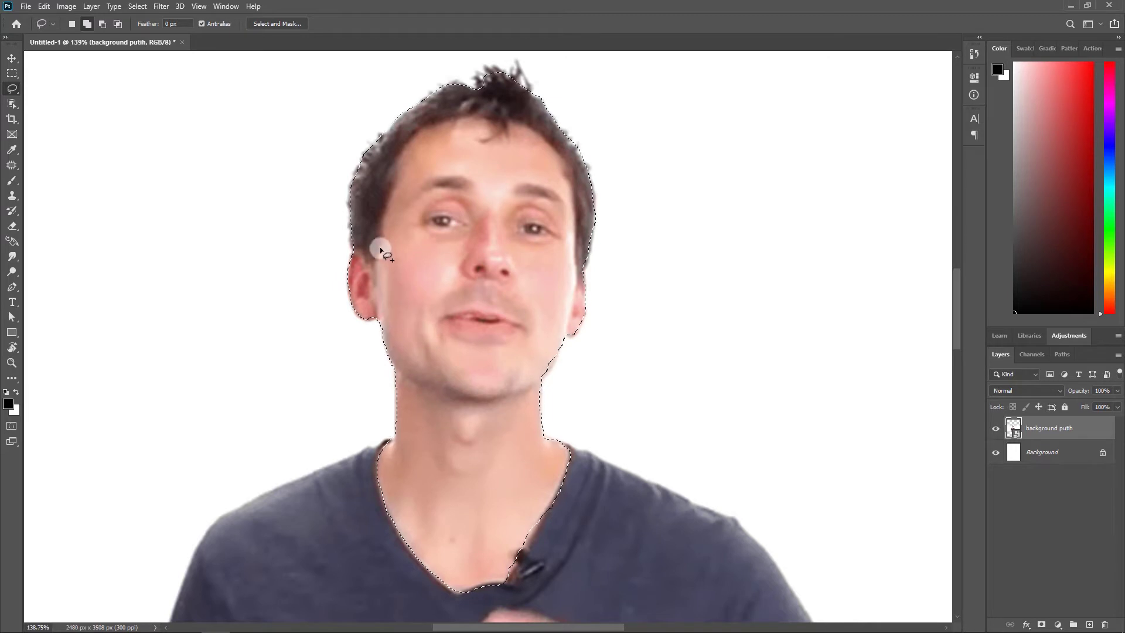
left_click(85, 25)
left_click(498, 226)
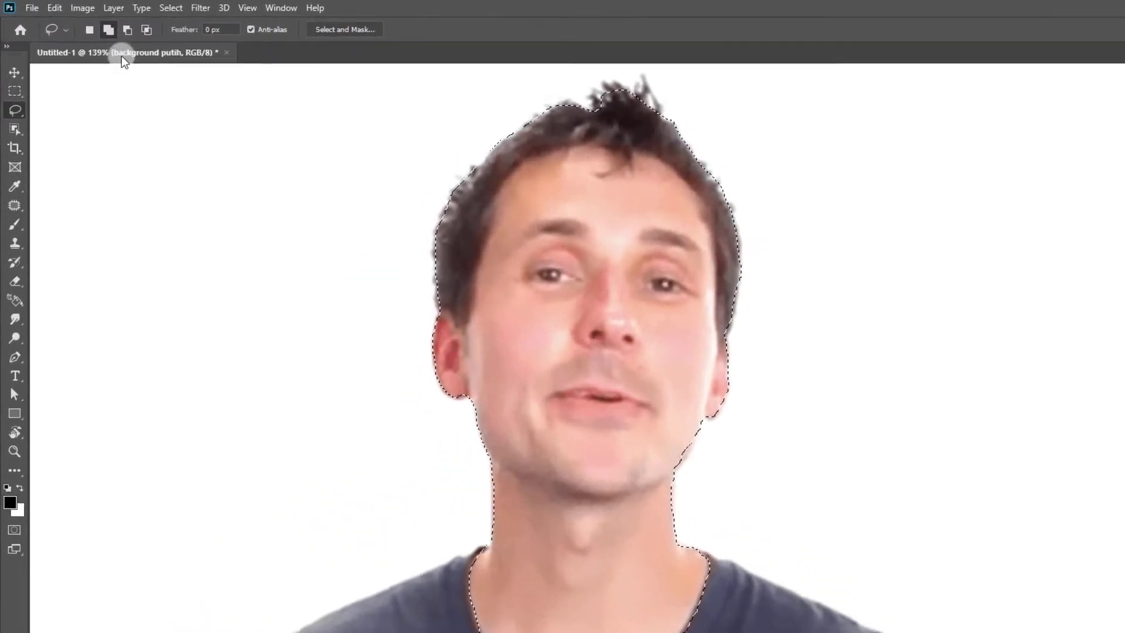
- Subtract the man's hair from the selection with the Lasso's Subtract from selection mode, following the hairline between the ears
left_click(103, 24)
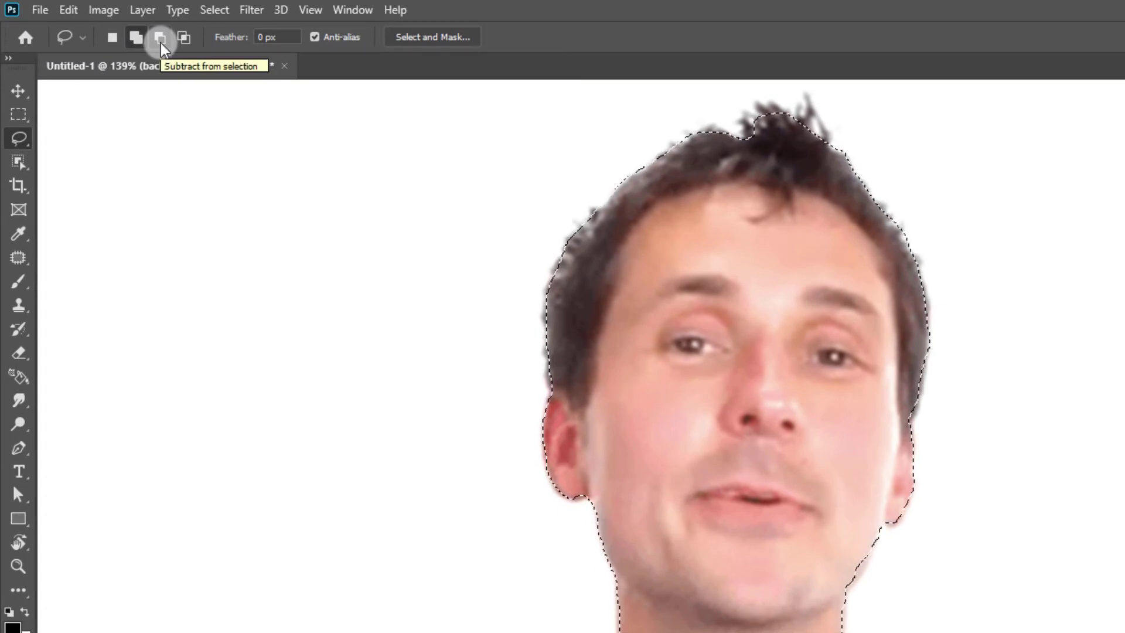
left_click(550, 368)
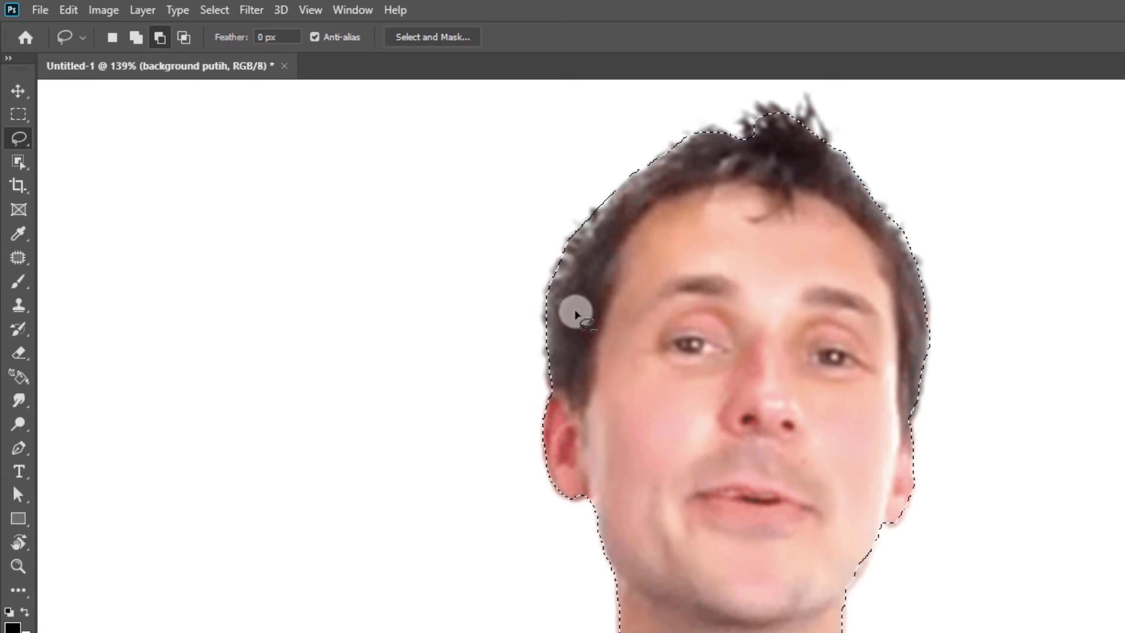
left_click(575, 329)
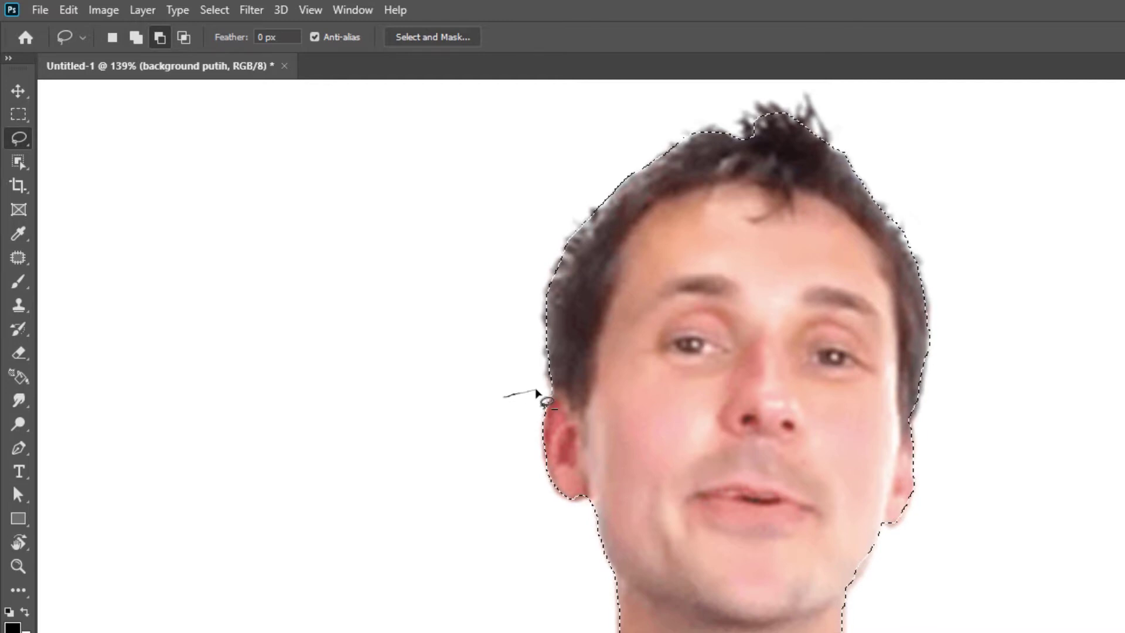
mouse_move(552, 399)
left_mouse_down()
mouse_move(573, 419)
mouse_move(589, 403)
mouse_move(616, 273)
mouse_move(645, 216)
mouse_move(691, 187)
mouse_move(771, 185)
mouse_move(796, 187)
mouse_move(865, 232)
mouse_move(904, 331)
mouse_move(895, 393)
mouse_move(905, 419)
mouse_move(954, 409)
mouse_move(989, 340)
mouse_move(1008, 221)
mouse_move(996, 64)
mouse_move(606, 79)
mouse_move(528, 113)
mouse_move(499, 165)
mouse_move(468, 285)
mouse_move(475, 386)
left_mouse_up()
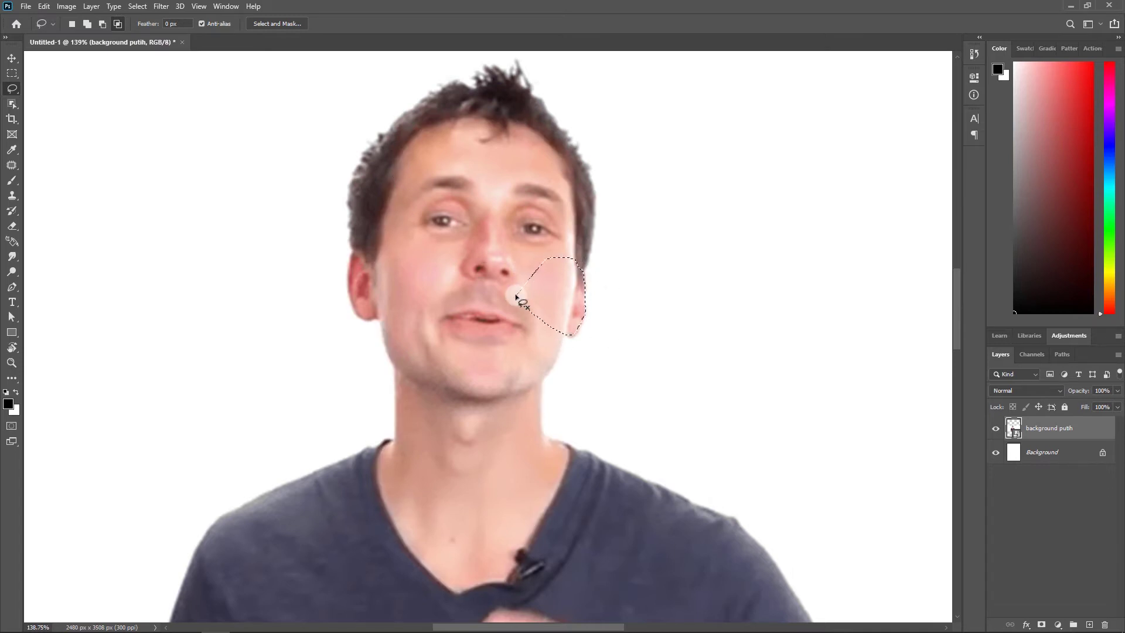
- Undo the ear-area intersection, replace it with one looping around the head down to the chin, and copy the selected face to a new layer
key("ctrl+z")
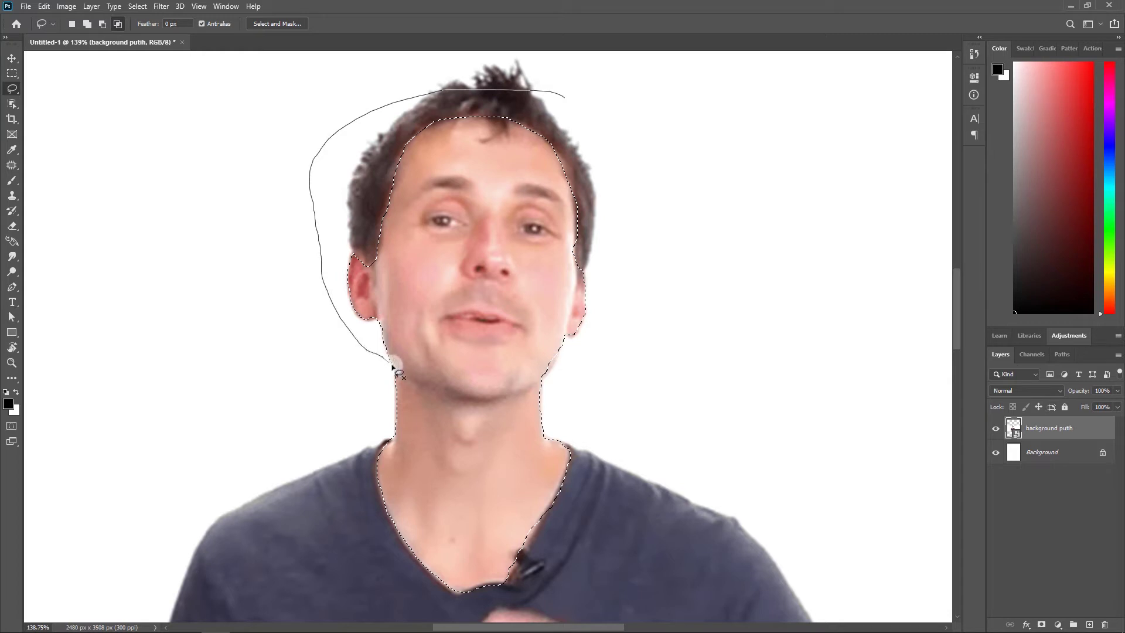
left_click_drag(433, 398, 510, 401)
left_click_drag(661, 245, 647, 118)
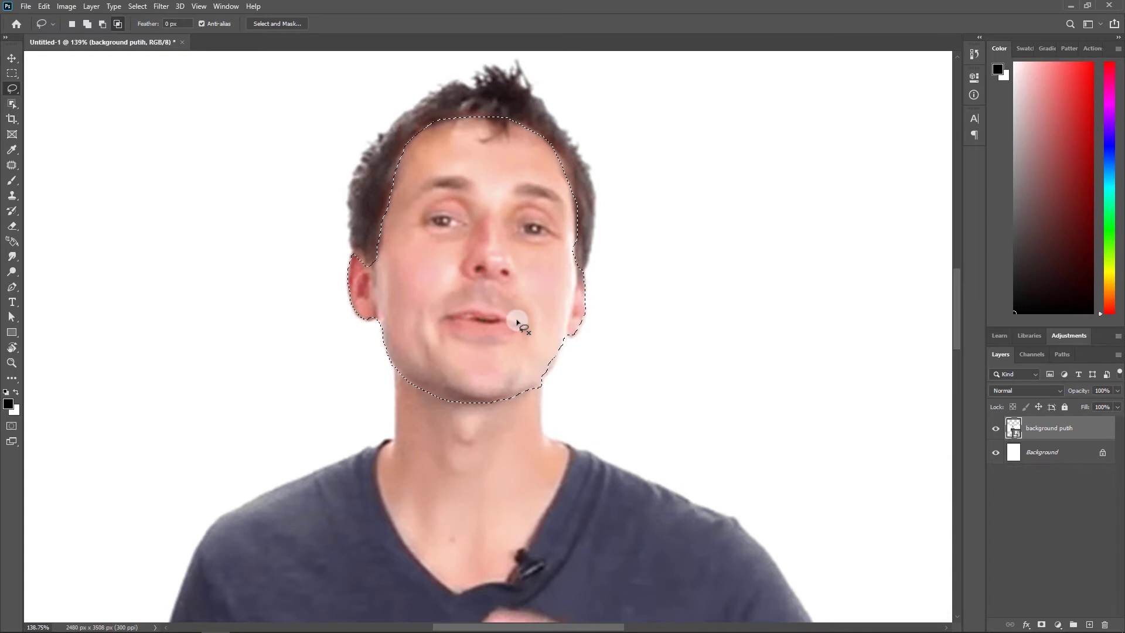
key("ctrl+j")
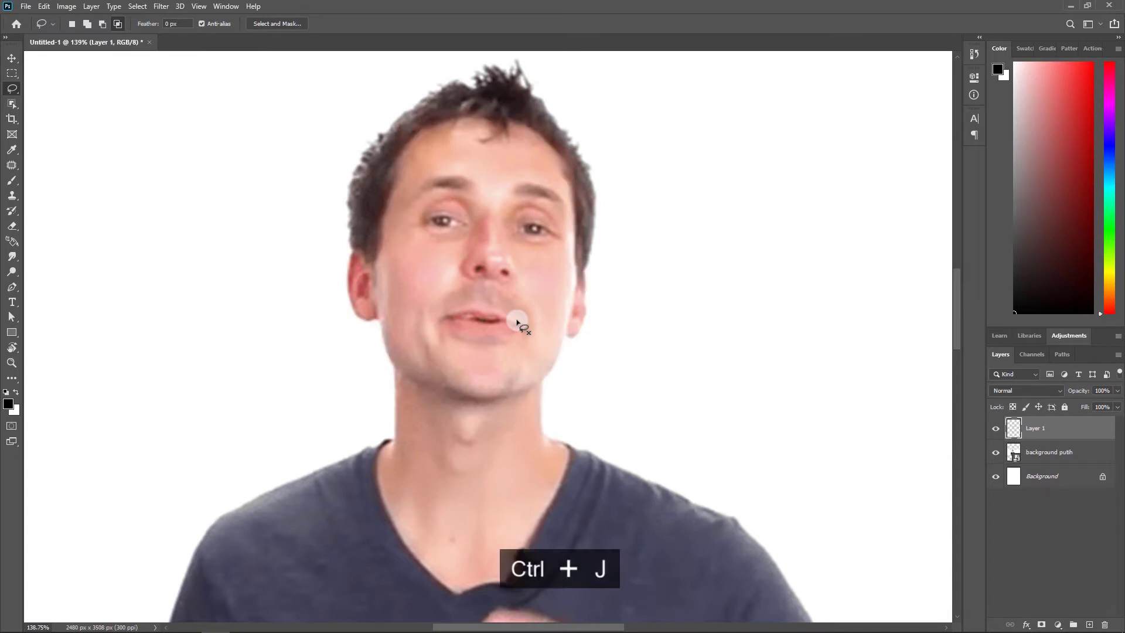
- Hide and show the background putih layer to compare the cut-out face on Layer 1 with the original photo
key("v")
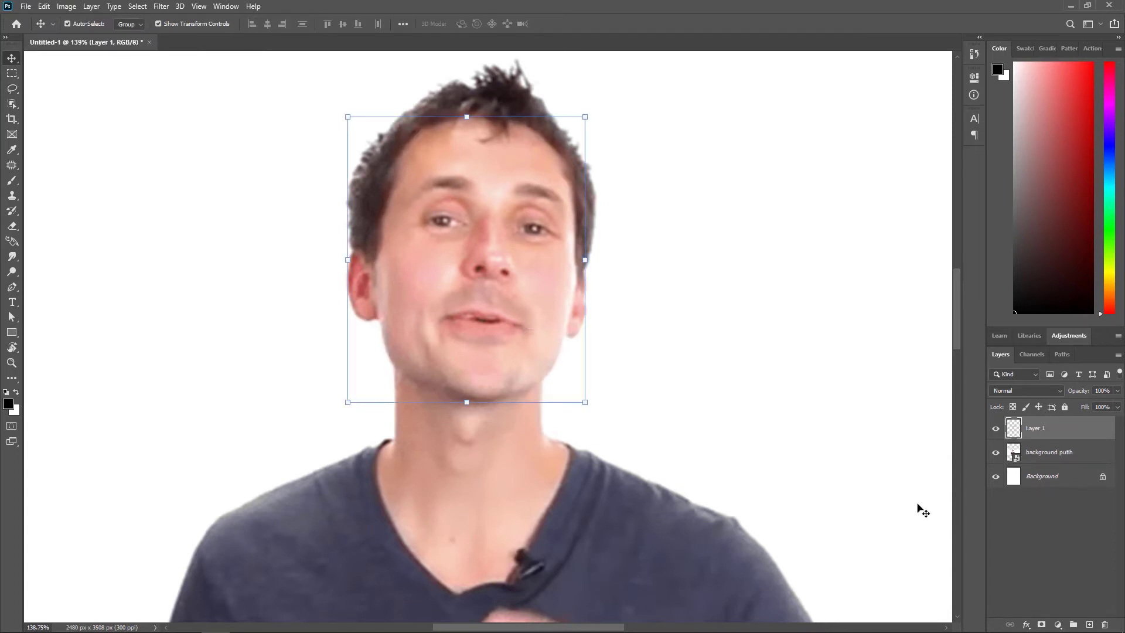
left_click(995, 452)
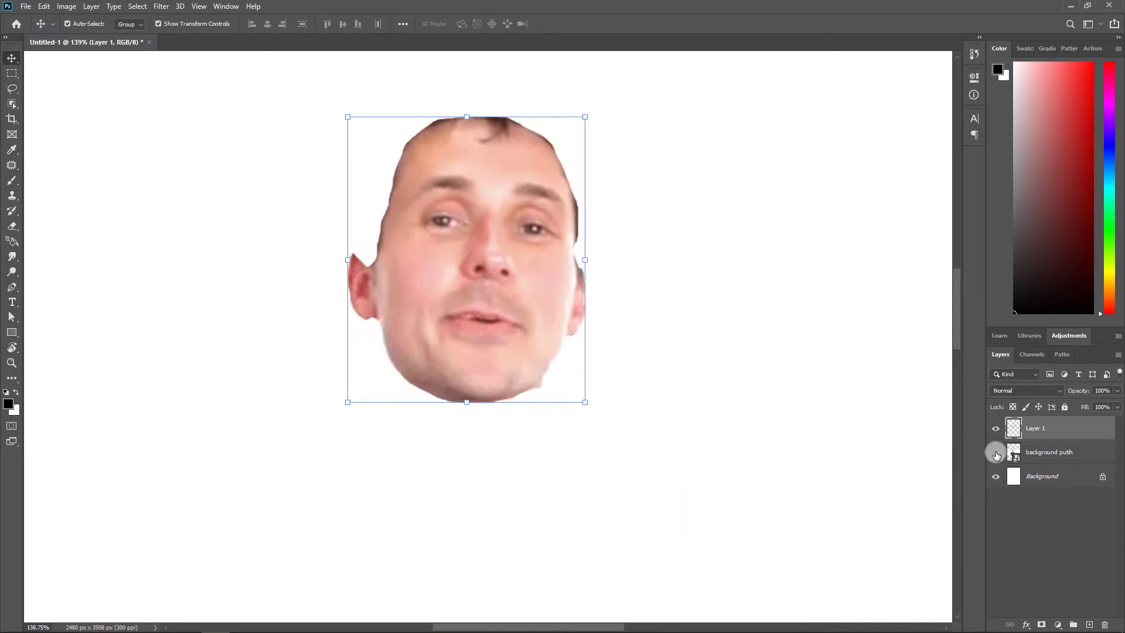
left_click(799, 470)
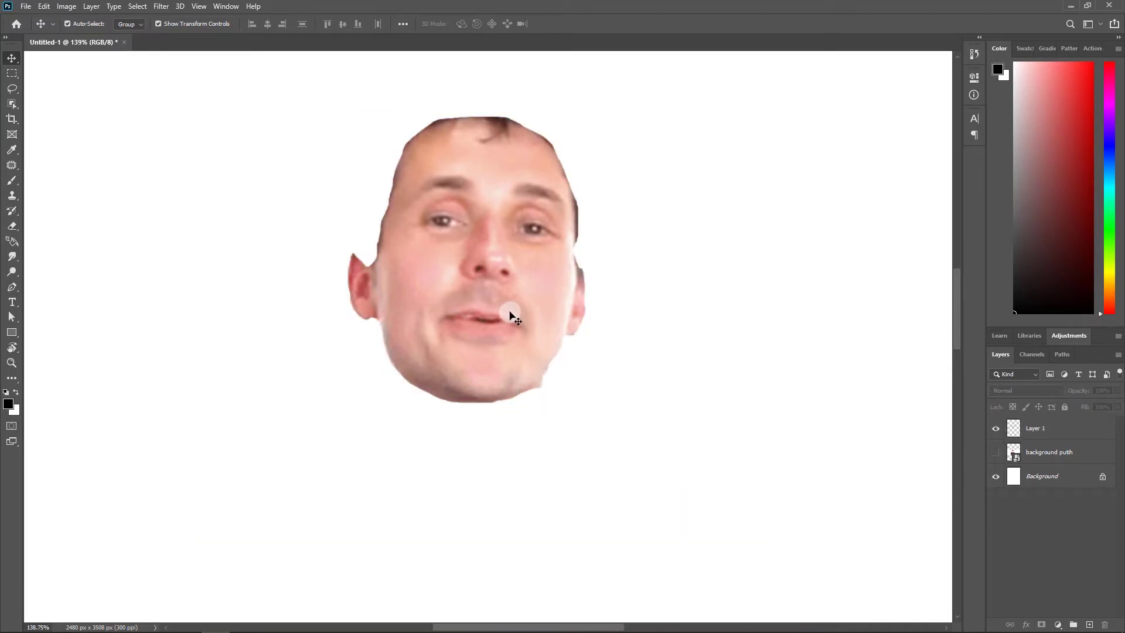
left_click(995, 453)
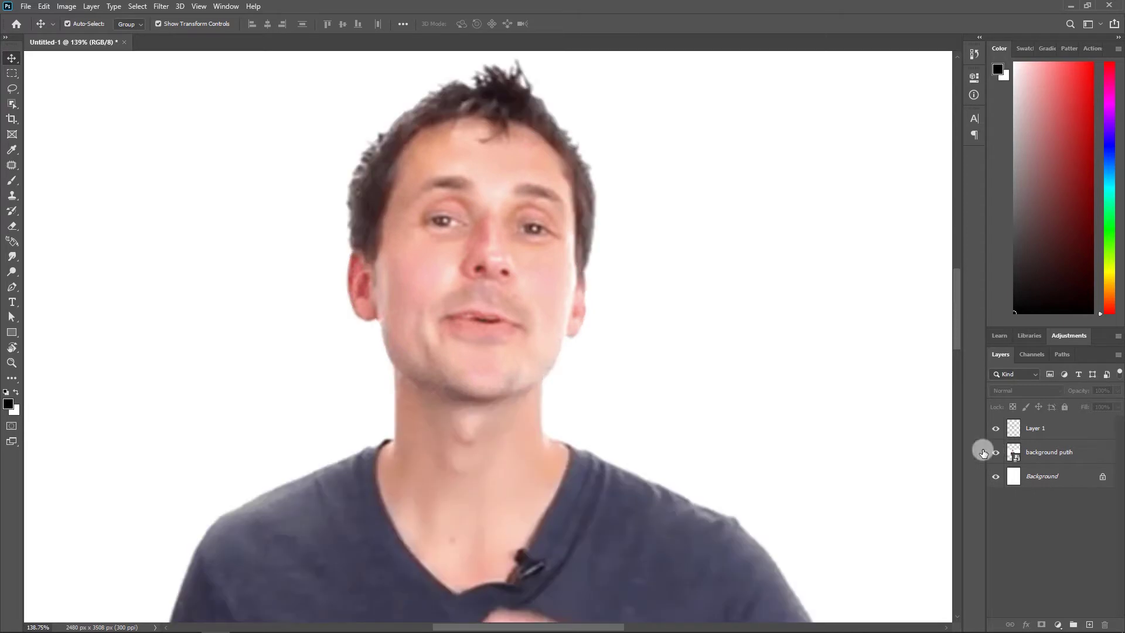
left_click(666, 389)
left_click(491, 312)
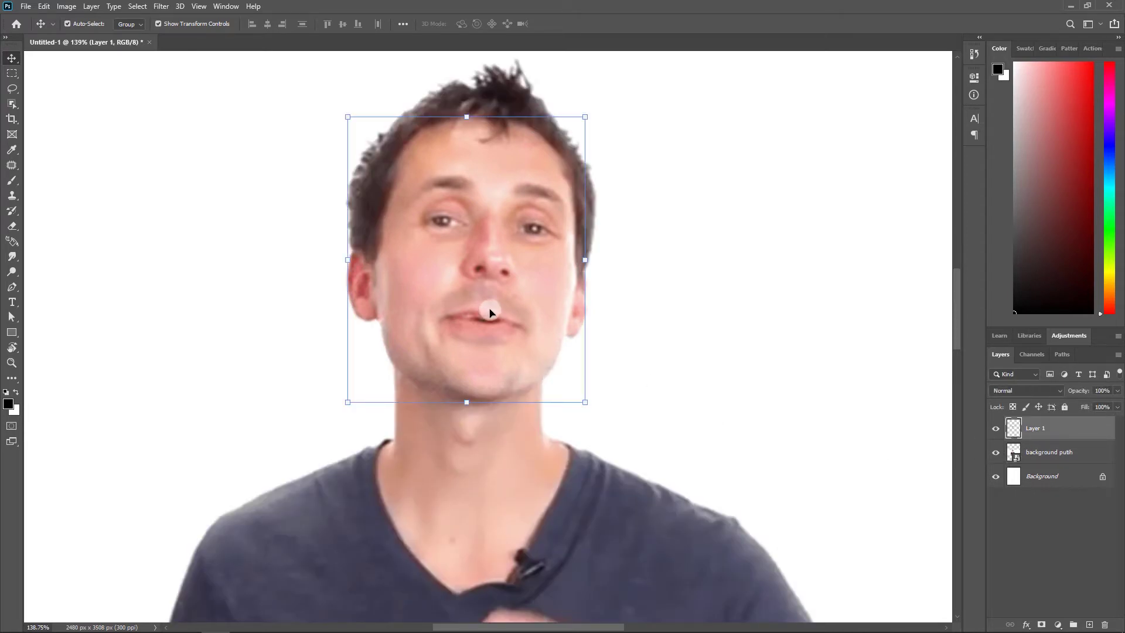
left_click(997, 452)
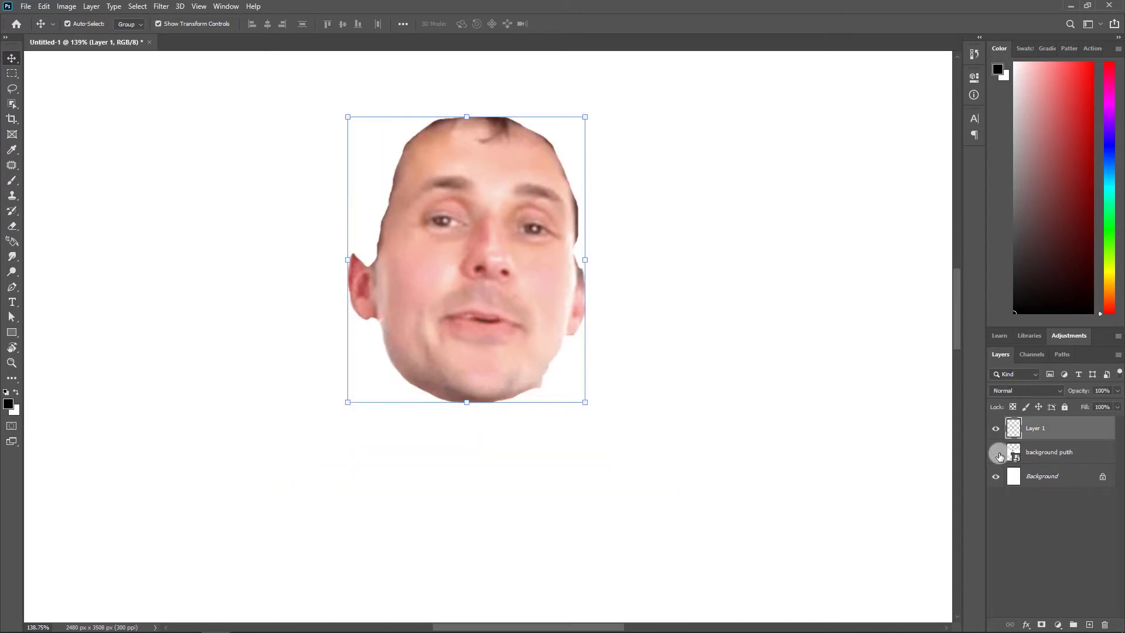
scroll(418, 169, "up", 1)
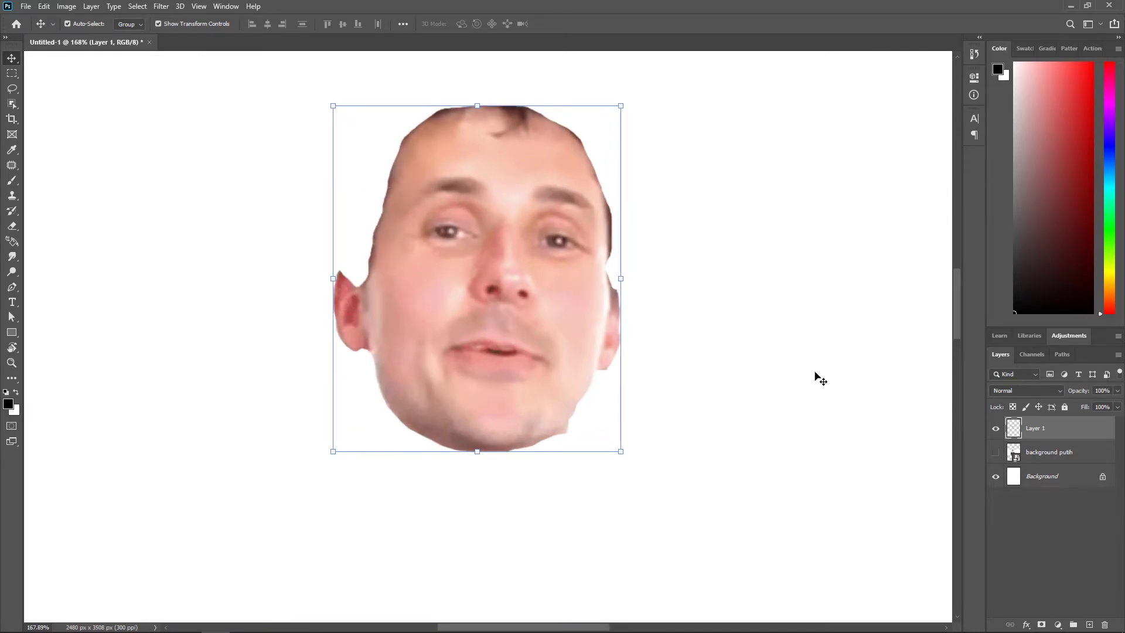
left_click(995, 452)
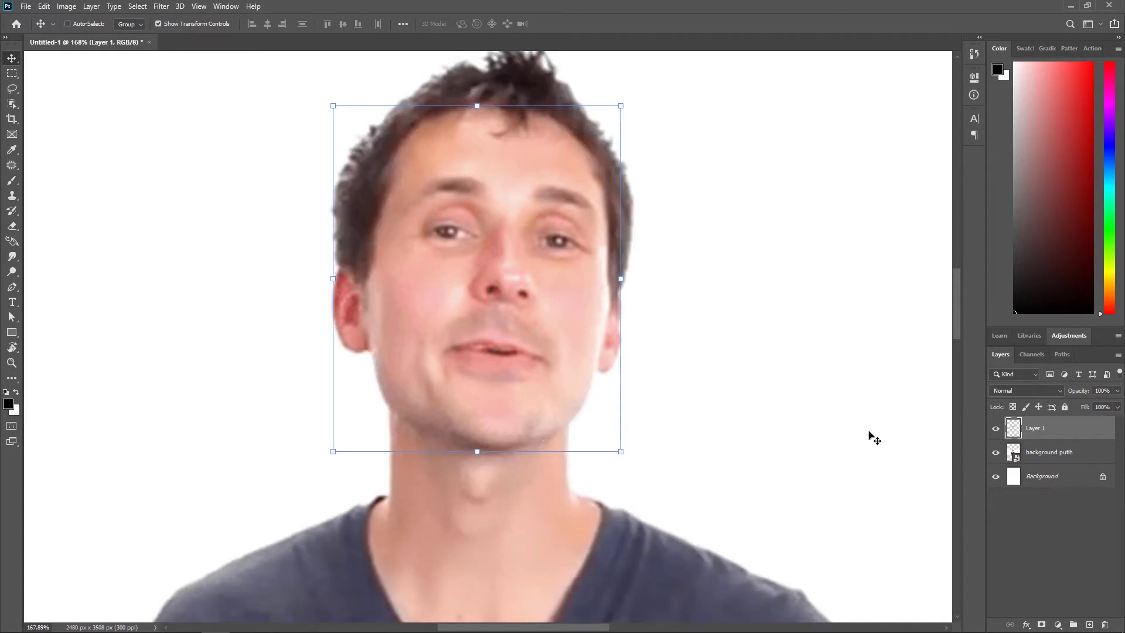
- Undo the layer copy to return to the face selection on the background putih layer
key("ctrl+z")
key("ctrl+z")
key("ctrl+z")
key("ctrl+z")
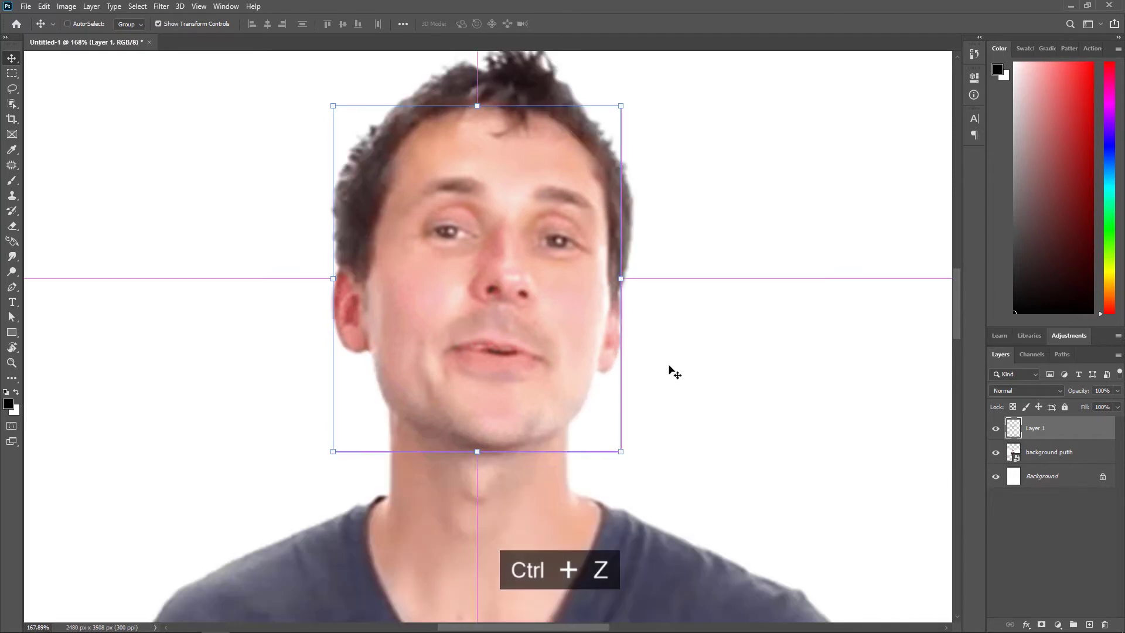
key("ctrl+z")
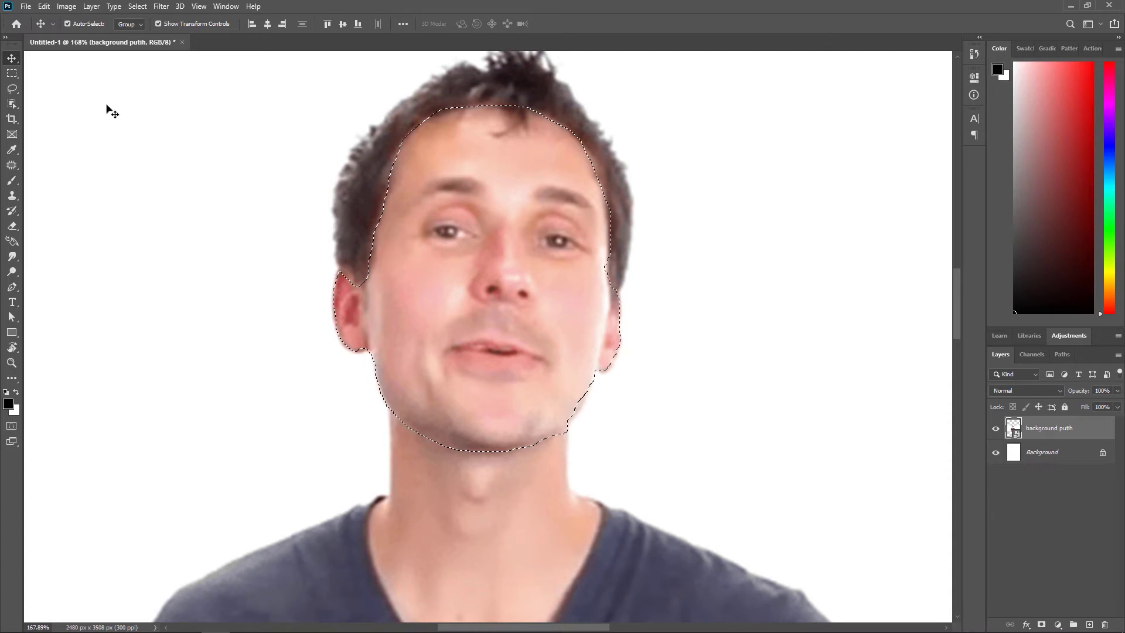
- Set the Lasso tool's feather to 2 px
key("l")
left_click(165, 42)
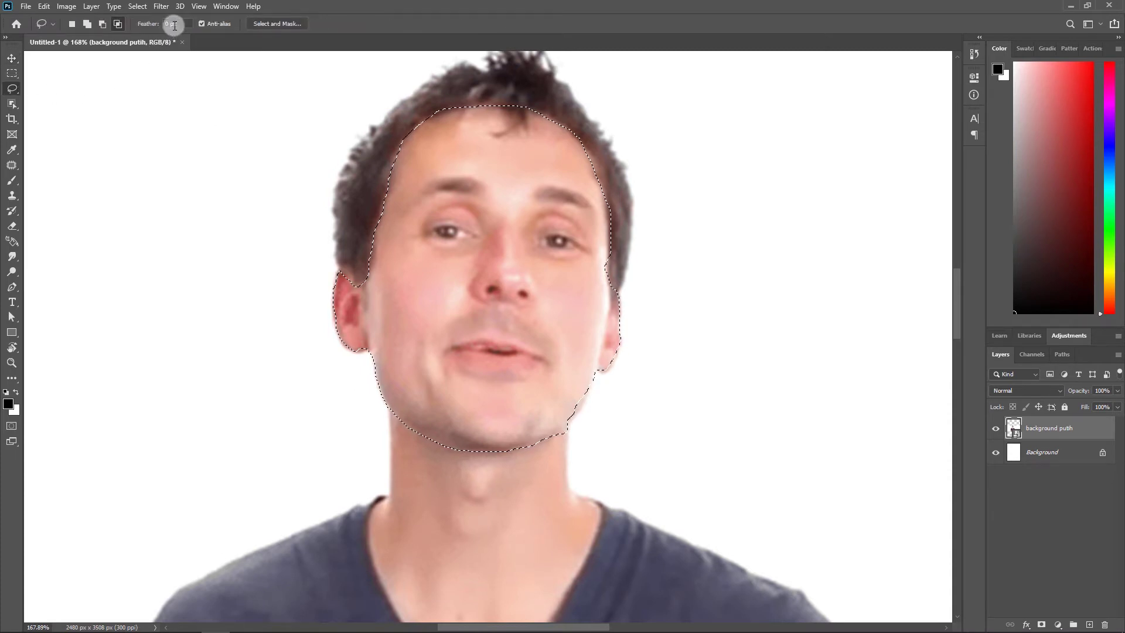
left_click(155, 24)
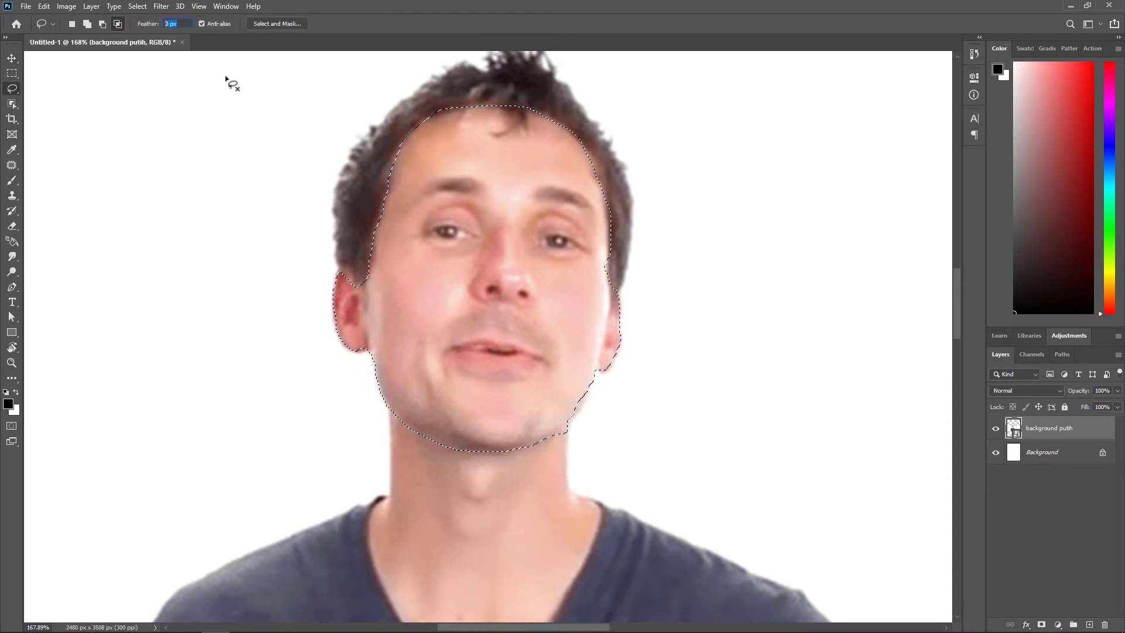
type("2")
key("Return")
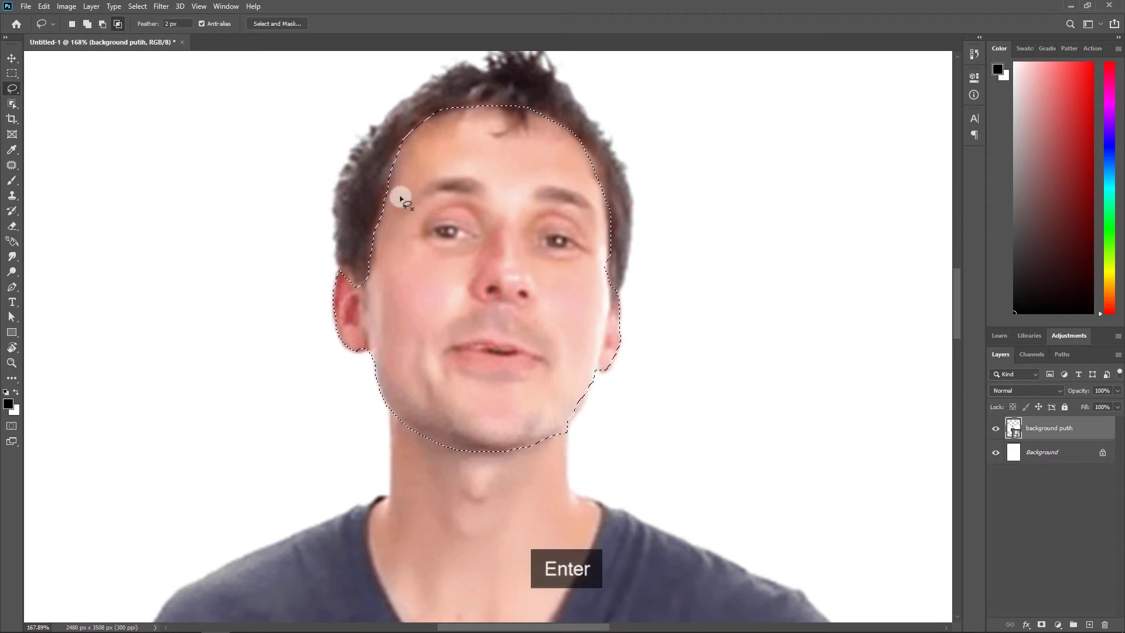
- Set the Lasso tool's feather to 3 px
scroll(612, 308, "down", 1)
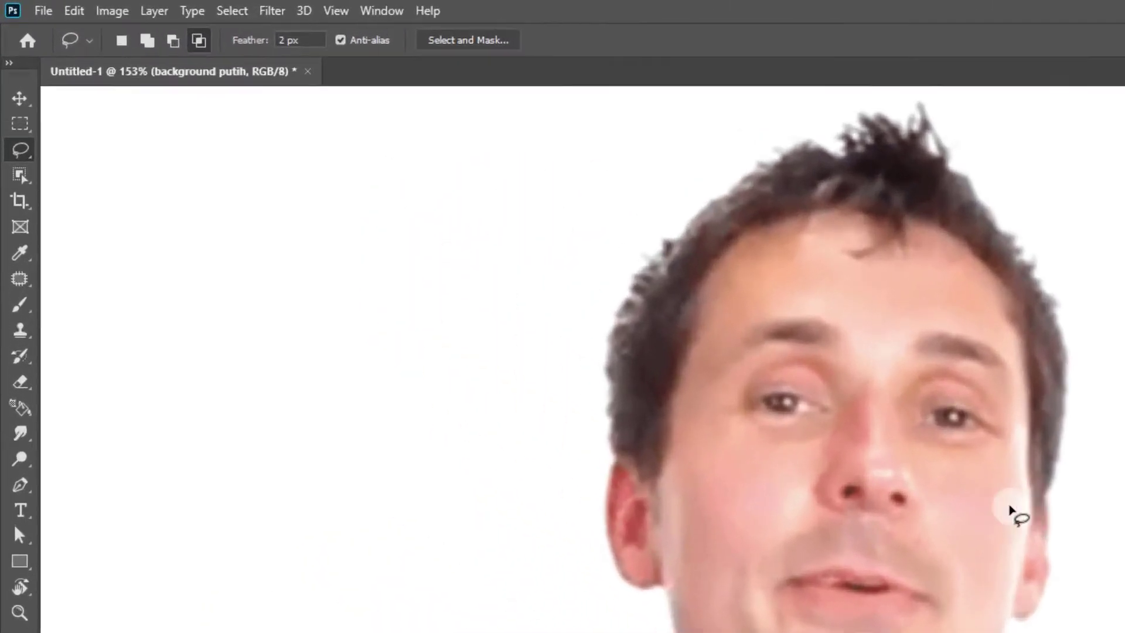
left_click(197, 45)
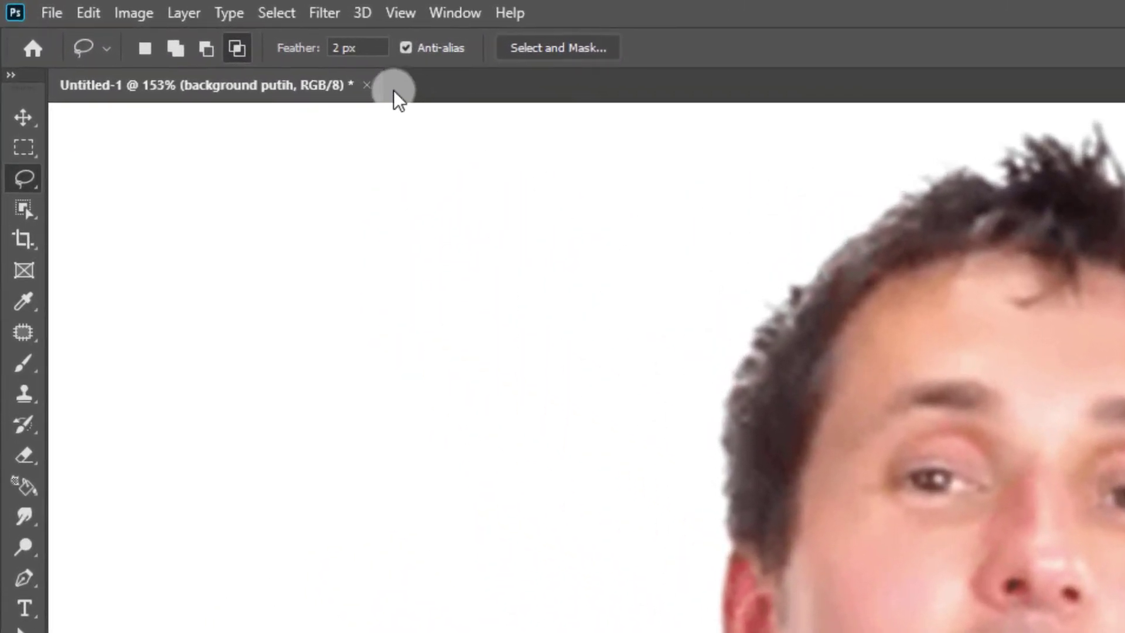
left_click(362, 46)
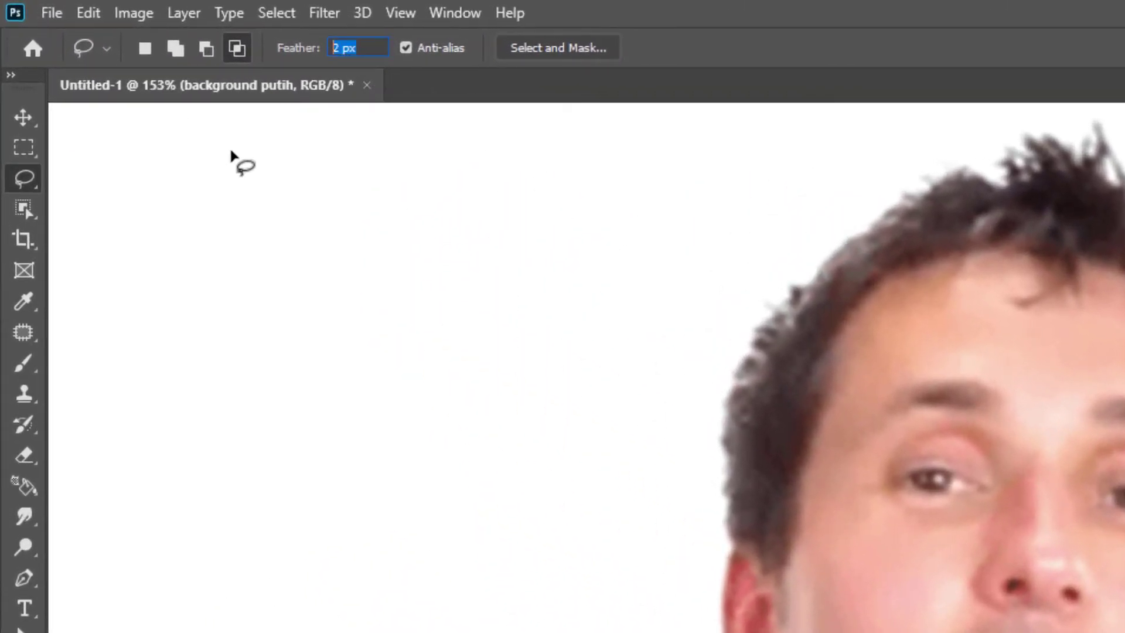
key("Return")
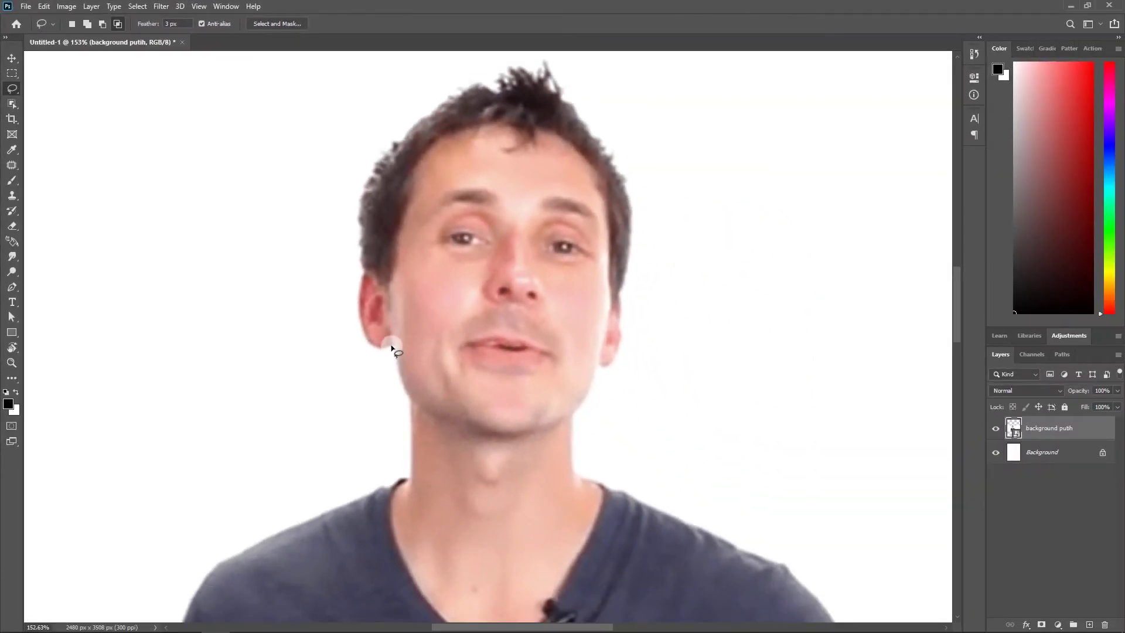
- Restore the face selection, copy it to a new layer and move the copy to the right of the man's head
key("ctrl+z")
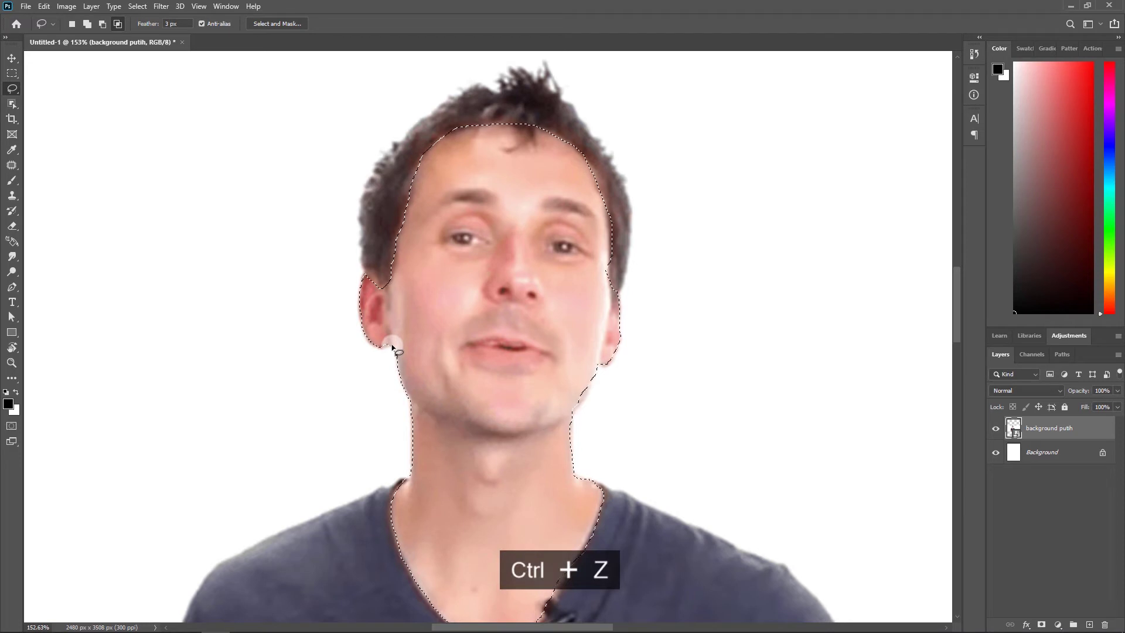
key("ctrl+j")
key("v")
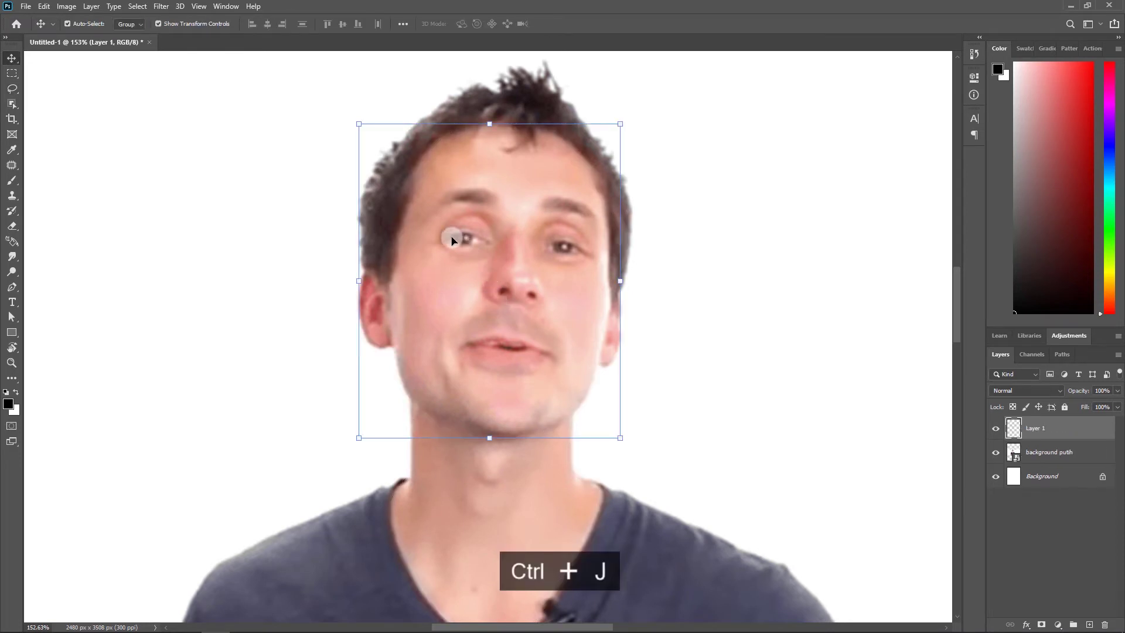
left_click_drag(443, 235, 758, 235)
left_click(472, 257)
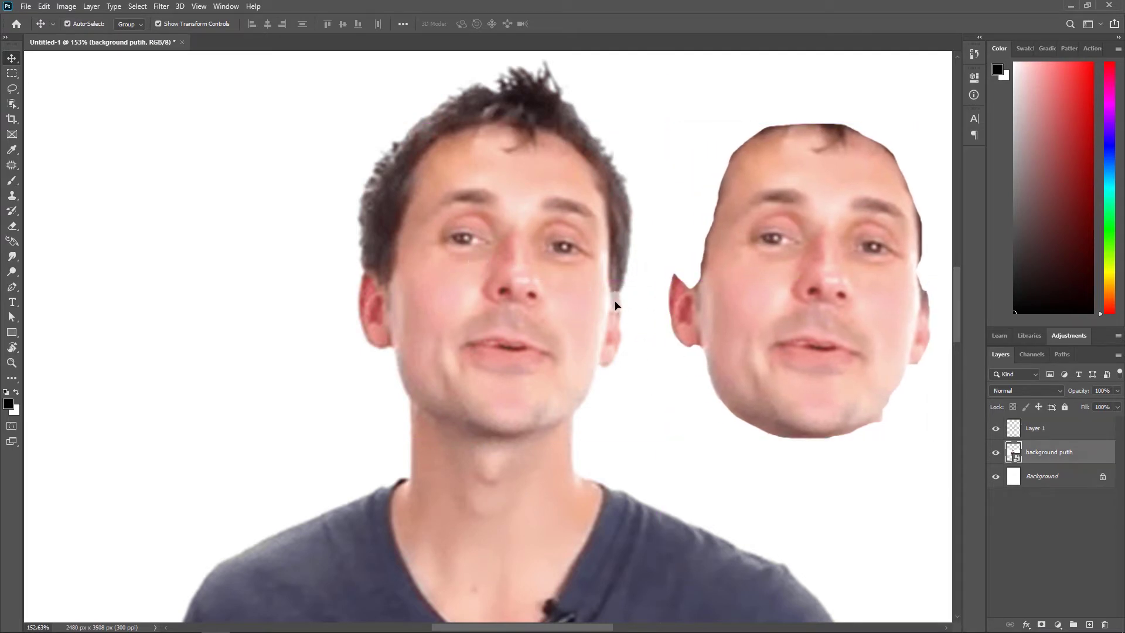
- Outline the man's face and ears on the background putih layer with the Lasso in New selection mode, using the 3 px feather
scroll(545, 284, "right", 3)
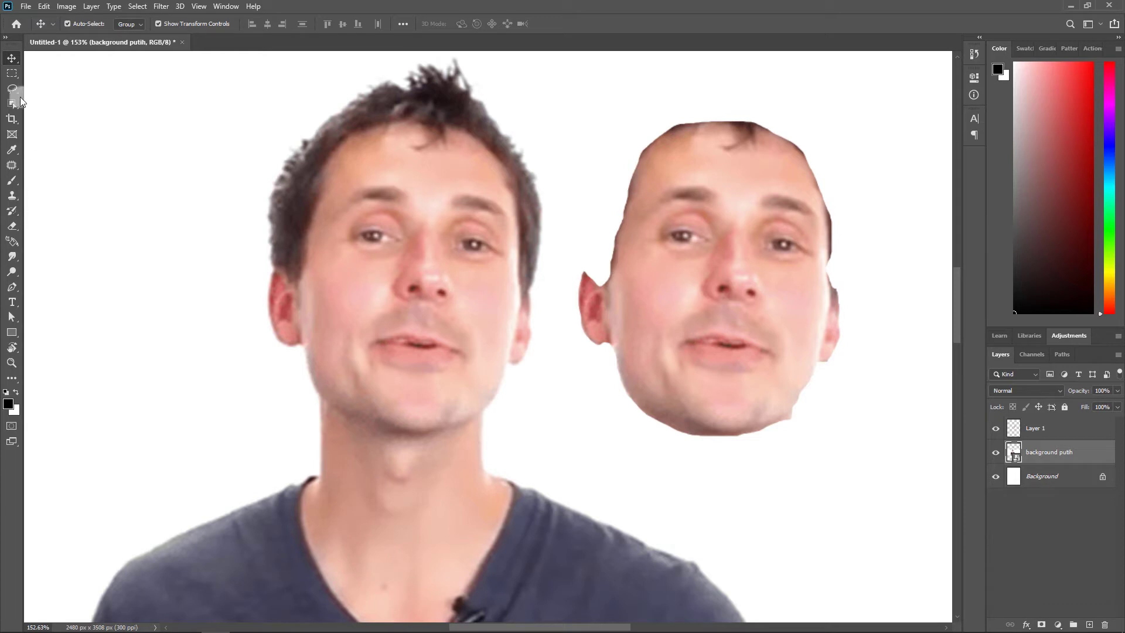
left_click_drag(18, 90, 51, 90)
left_click(102, 23)
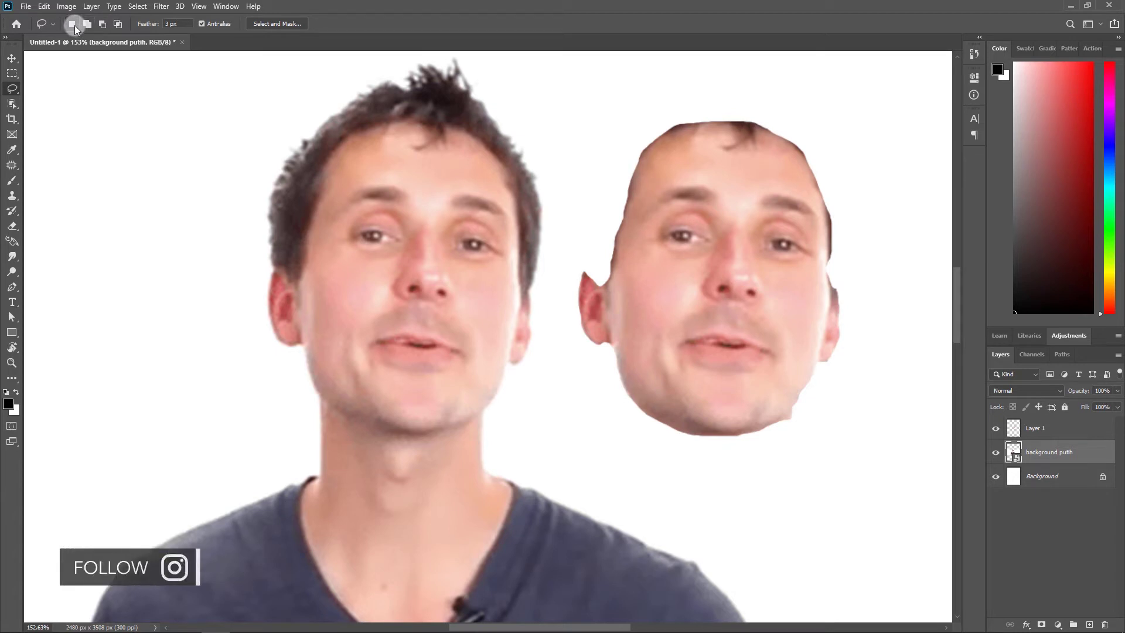
mouse_move(293, 269)
left_mouse_down()
mouse_move(306, 334)
mouse_move(316, 364)
left_mouse_up()
left_click(1063, 454)
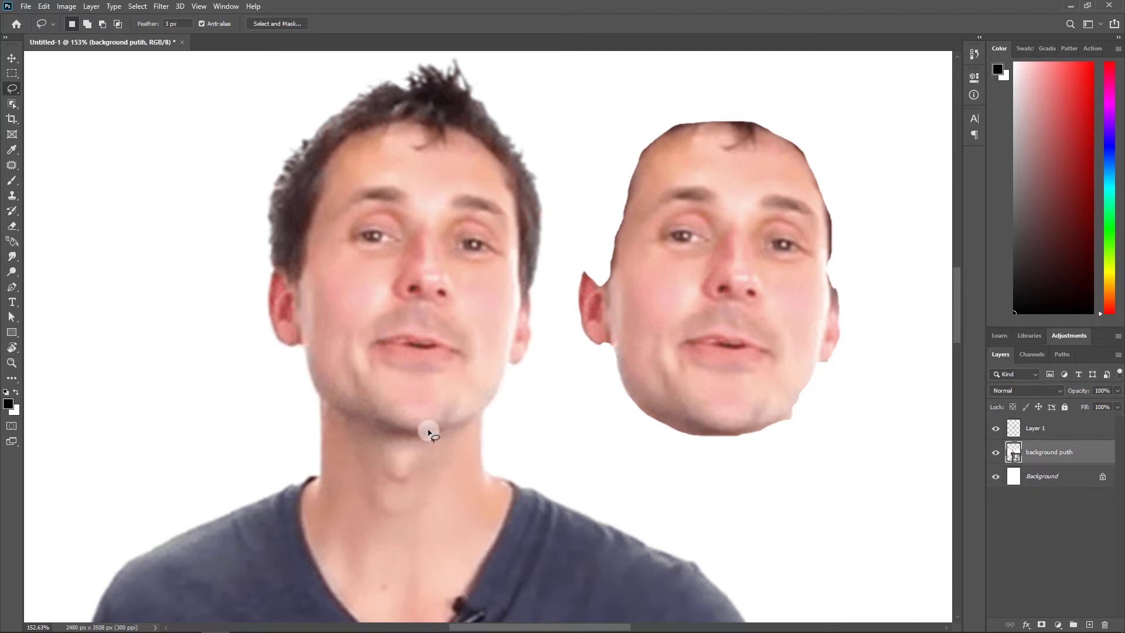
left_click_drag(419, 432, 346, 414)
mouse_move(309, 375)
left_mouse_down()
mouse_move(300, 342)
mouse_move(276, 334)
mouse_move(267, 290)
mouse_move(270, 275)
mouse_move(292, 284)
mouse_move(308, 223)
left_mouse_up()
mouse_move(321, 176)
left_mouse_down()
mouse_move(367, 125)
mouse_move(423, 121)
mouse_move(493, 153)
mouse_move(520, 219)
left_mouse_up()
mouse_move(520, 258)
left_mouse_down()
mouse_move(530, 341)
mouse_move(480, 414)
mouse_move(419, 432)
left_mouse_up()
- Copy the feathered face selection to a new layer and move it to the right of the first cut-out
scroll(426, 333, "down", 3)
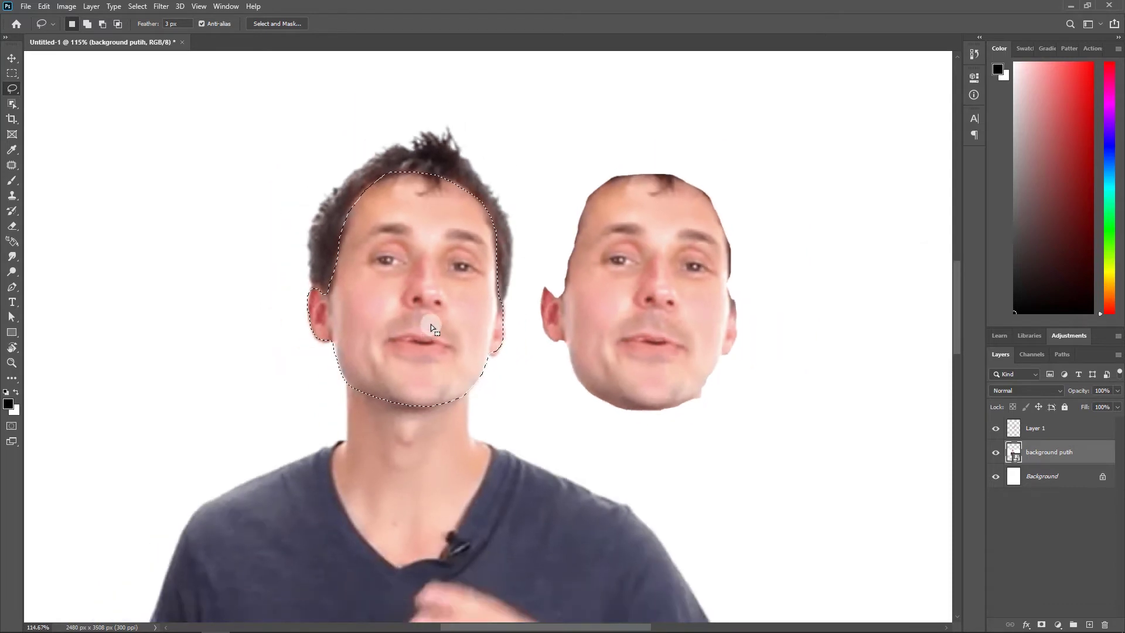
scroll(431, 324, "up", 1)
key("ctrl+j")
key("v")
mouse_move(390, 269)
left_mouse_down()
mouse_move(823, 268)
mouse_move(610, 259)
mouse_move(637, 255)
left_mouse_up()
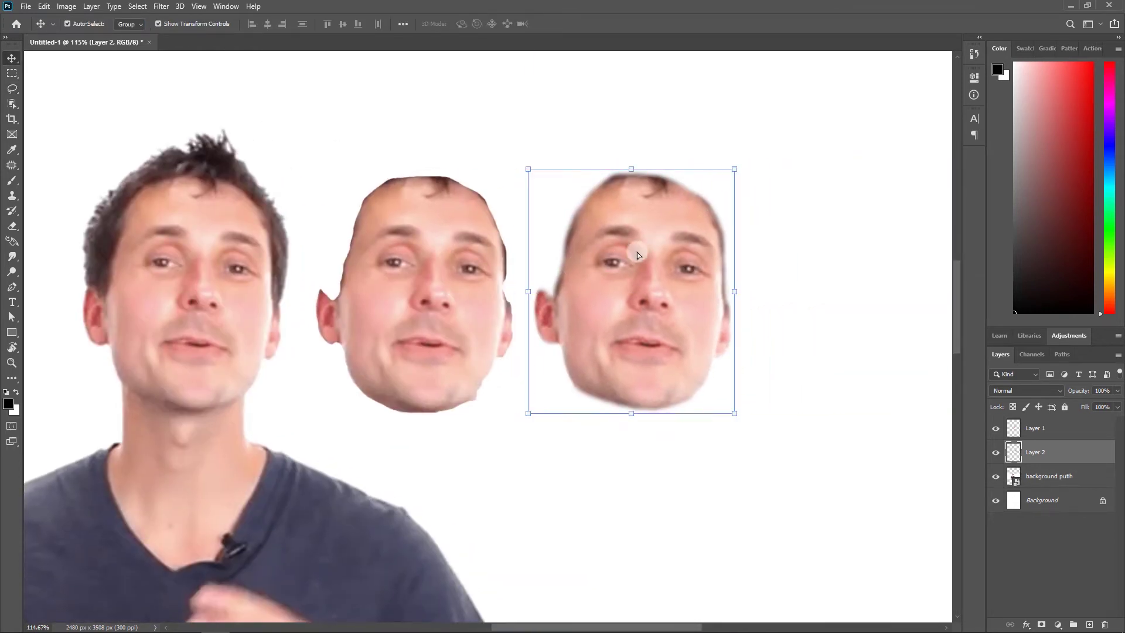
- Compare the edges of the hard-edged and feathered face cut-outs and review the Lasso's feather setting
scroll(623, 216, "up", 1)
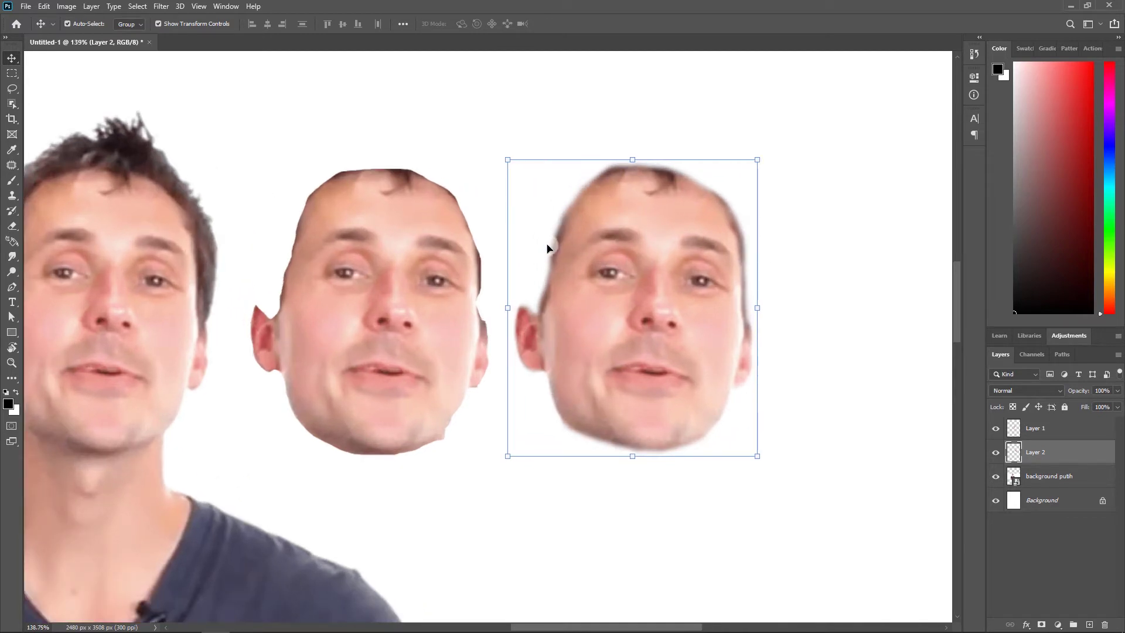
left_click(396, 329)
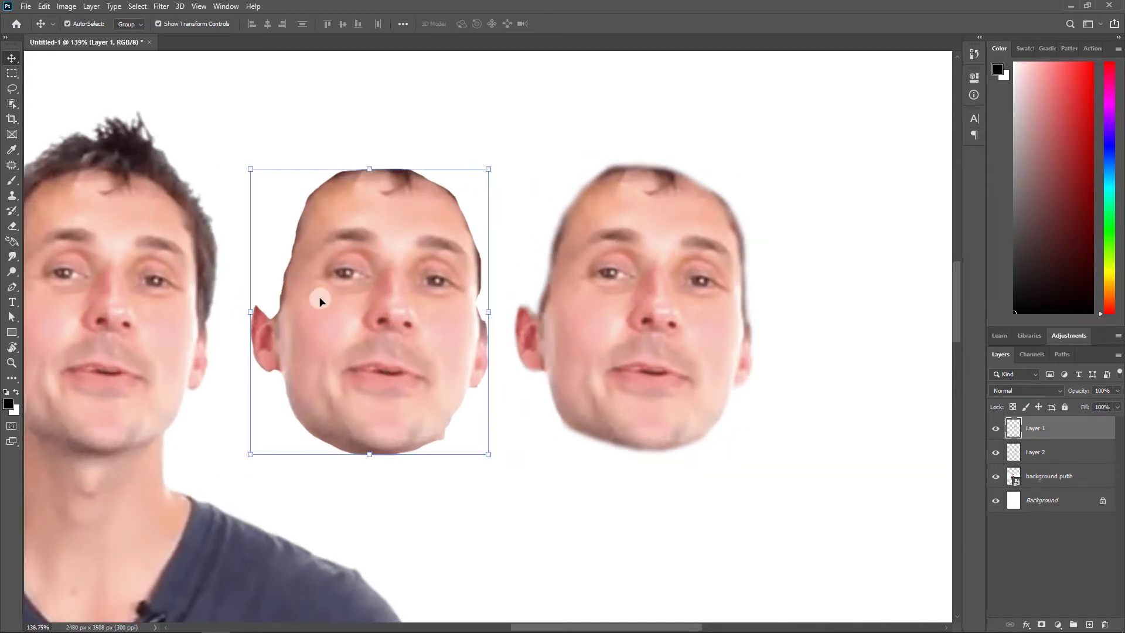
left_click(639, 269)
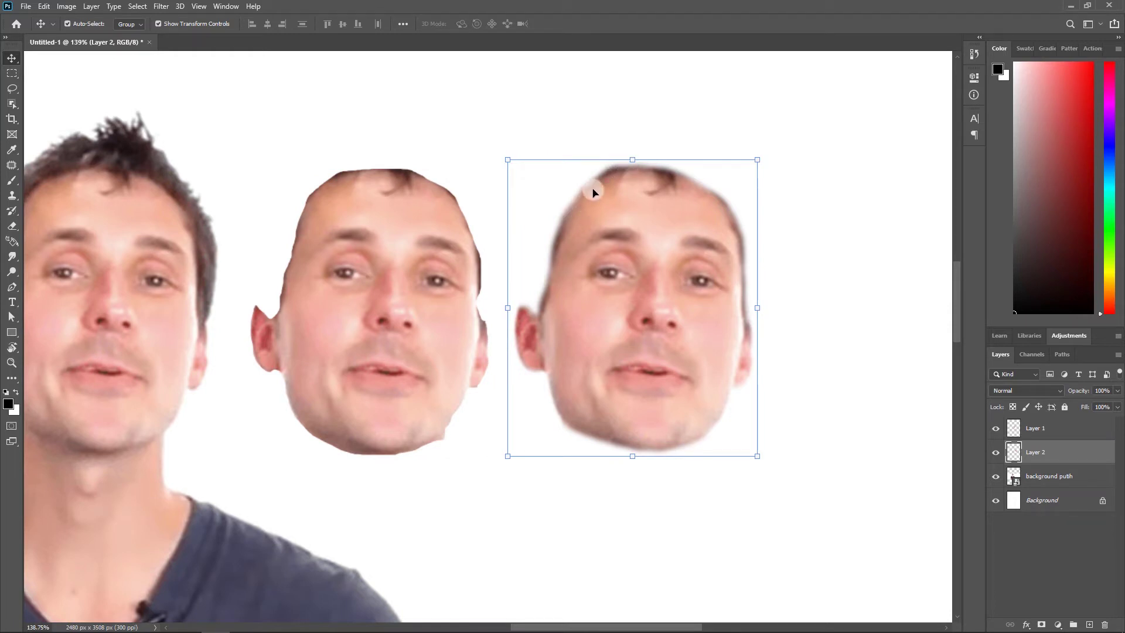
left_click(17, 89)
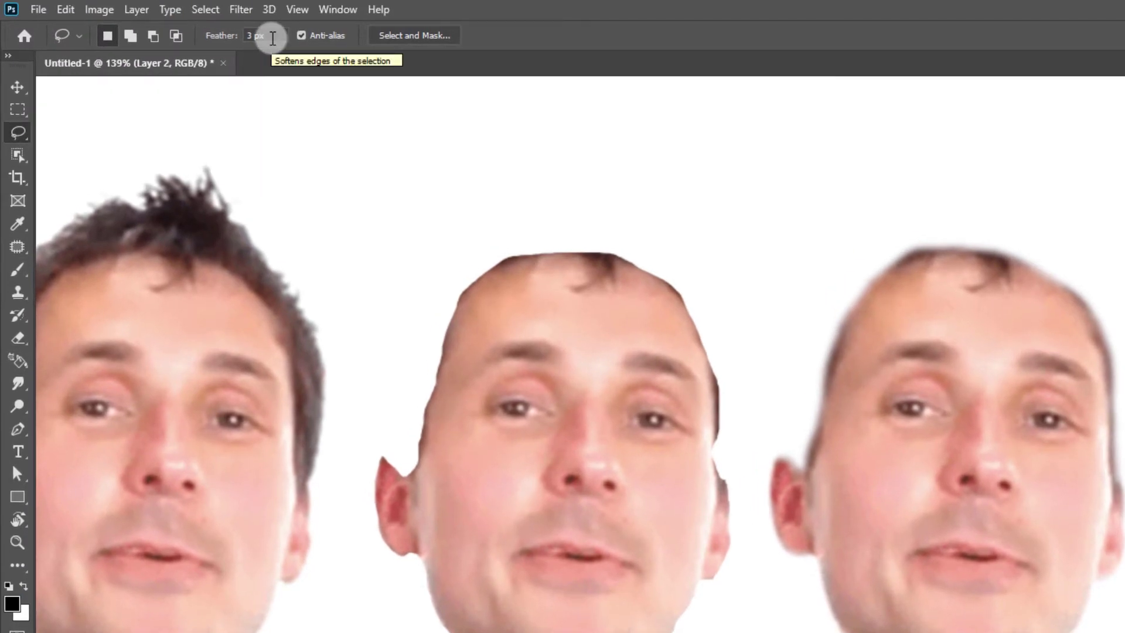
left_click(259, 35)
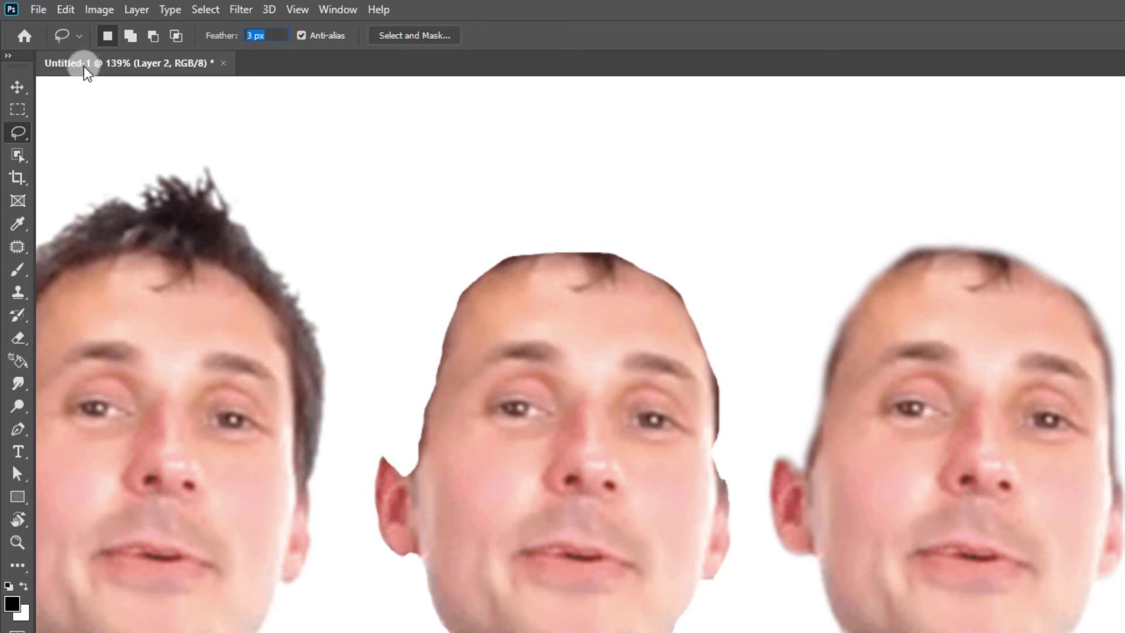
left_click(17, 87)
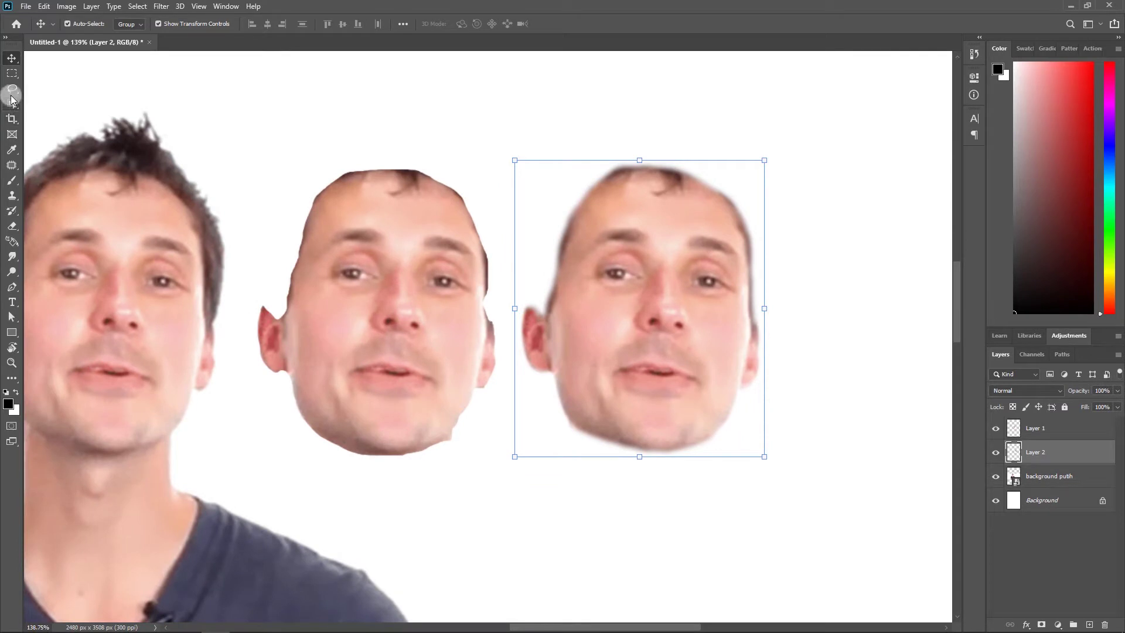
left_click(13, 94)
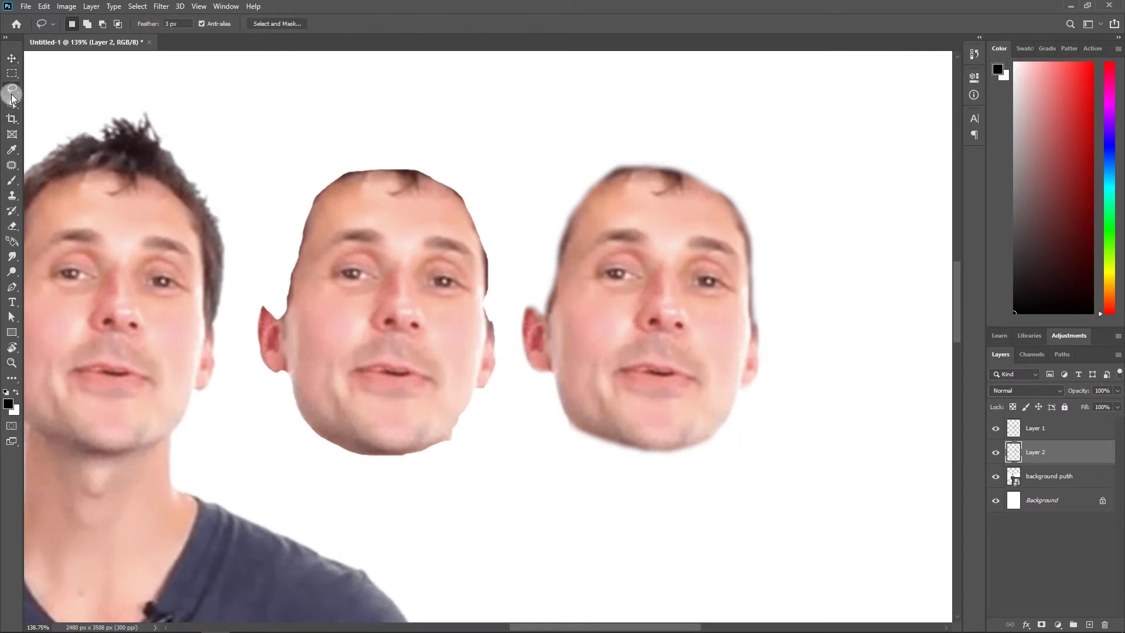
right_click(625, 301)
left_click(605, 303)
left_click(12, 59)
scroll(426, 314, "down", 2)
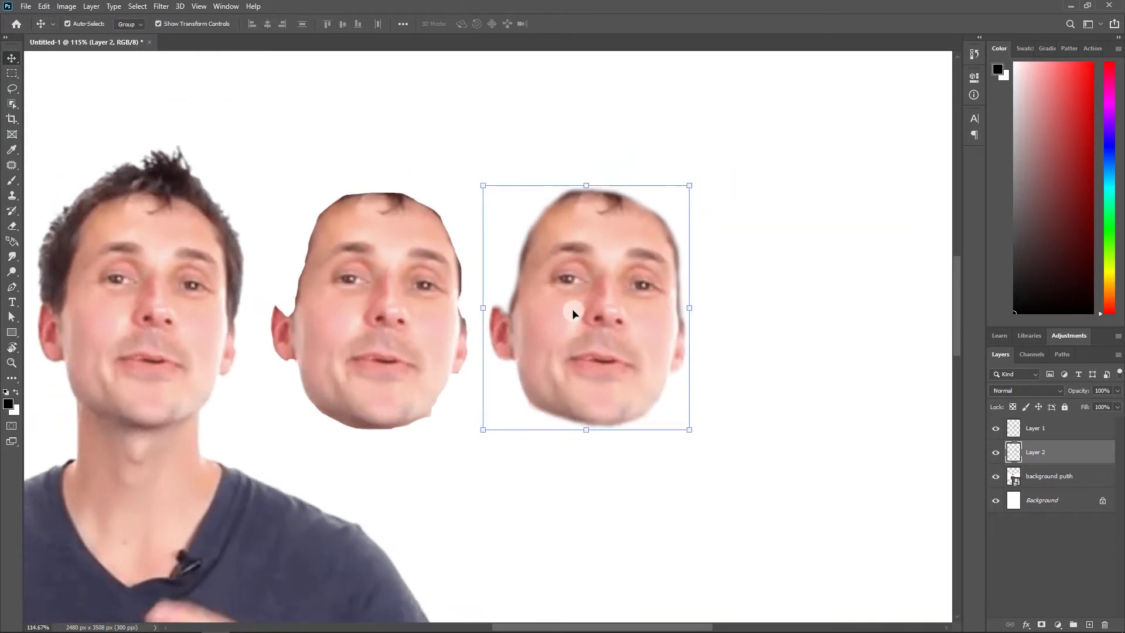
- Convert the feathered face on Layer 2 to a Smart Object
left_click(13, 91)
right_click(559, 262)
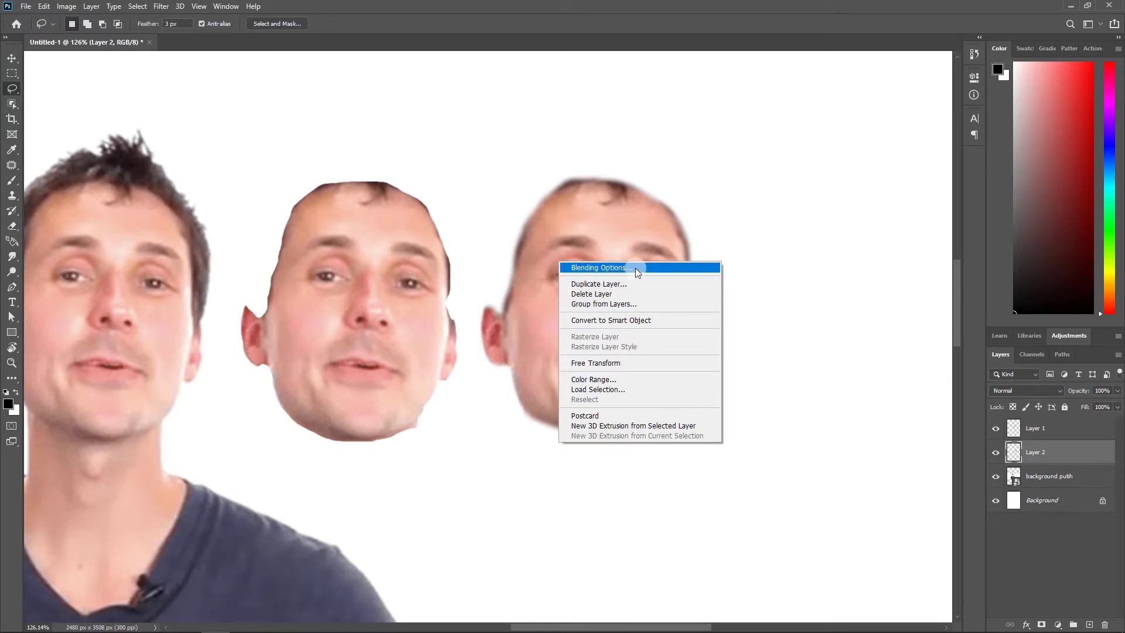
left_click(641, 319)
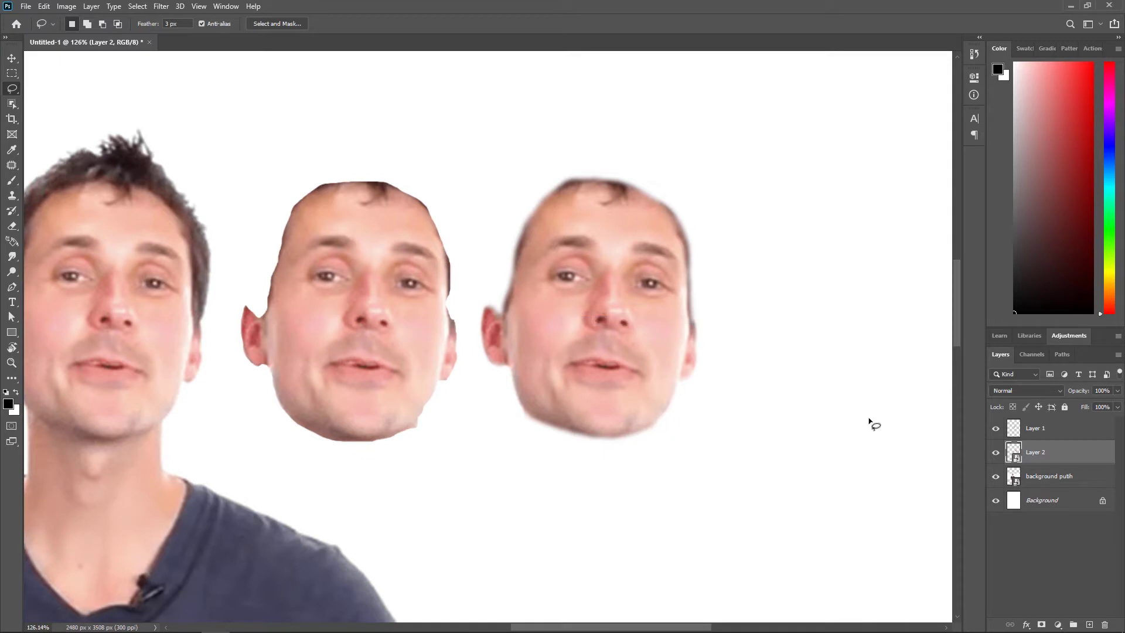
- Try the Inner Shadow, Inner Glow and Color Overlay layer styles on the feathered face on Layer 2
right_click(584, 298)
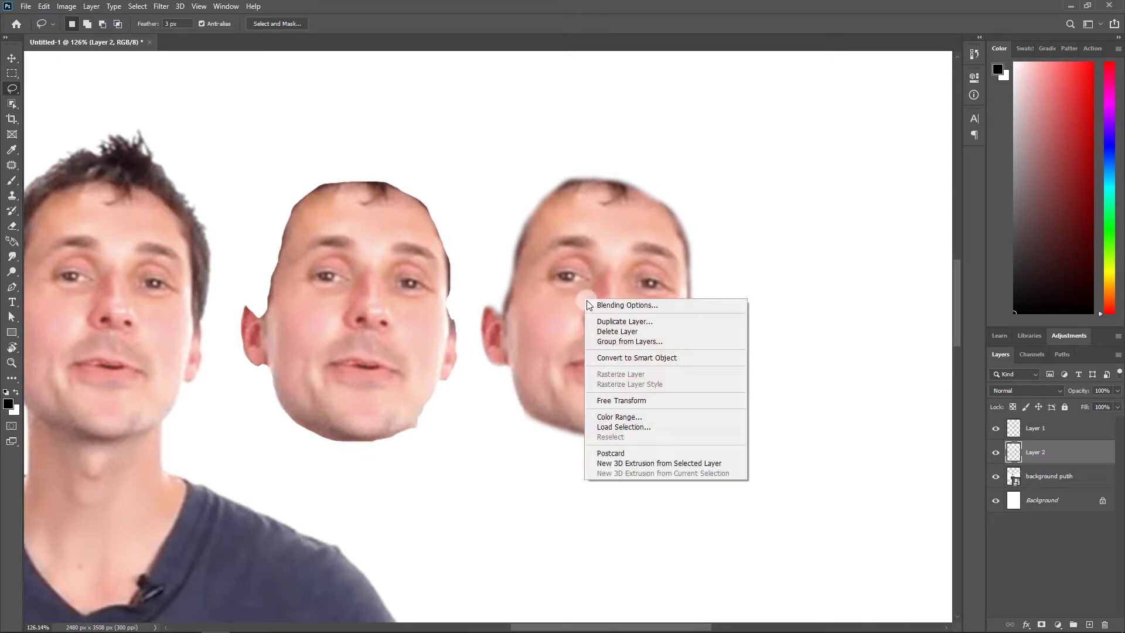
left_click(631, 306)
left_click_drag(732, 93, 837, 105)
left_click(783, 242)
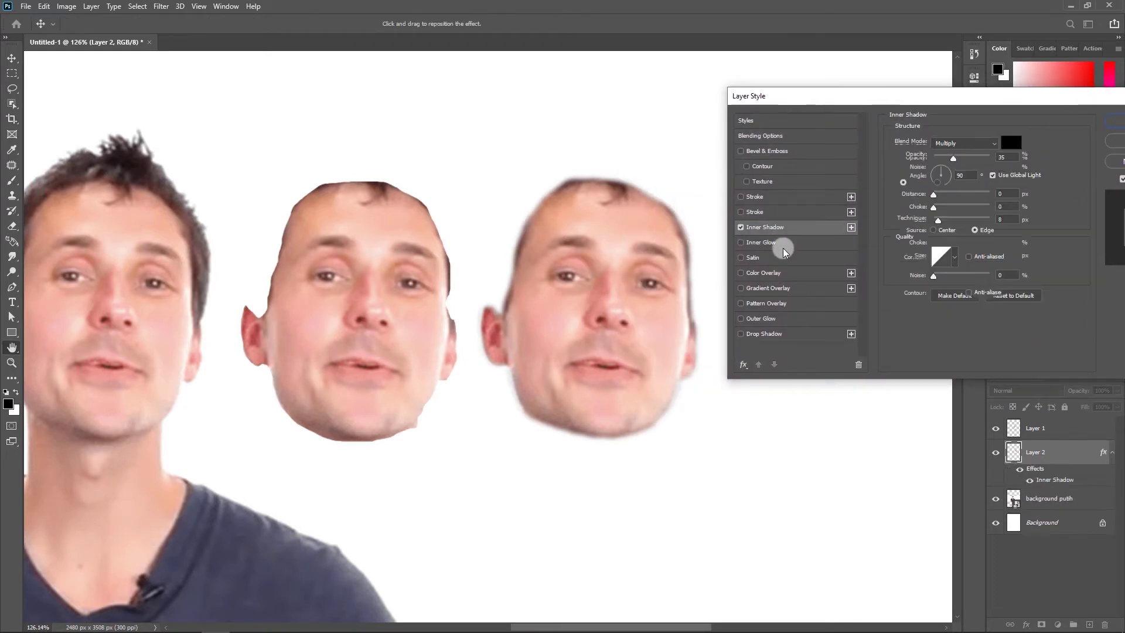
left_click(785, 273)
left_click(740, 227)
left_click(741, 228)
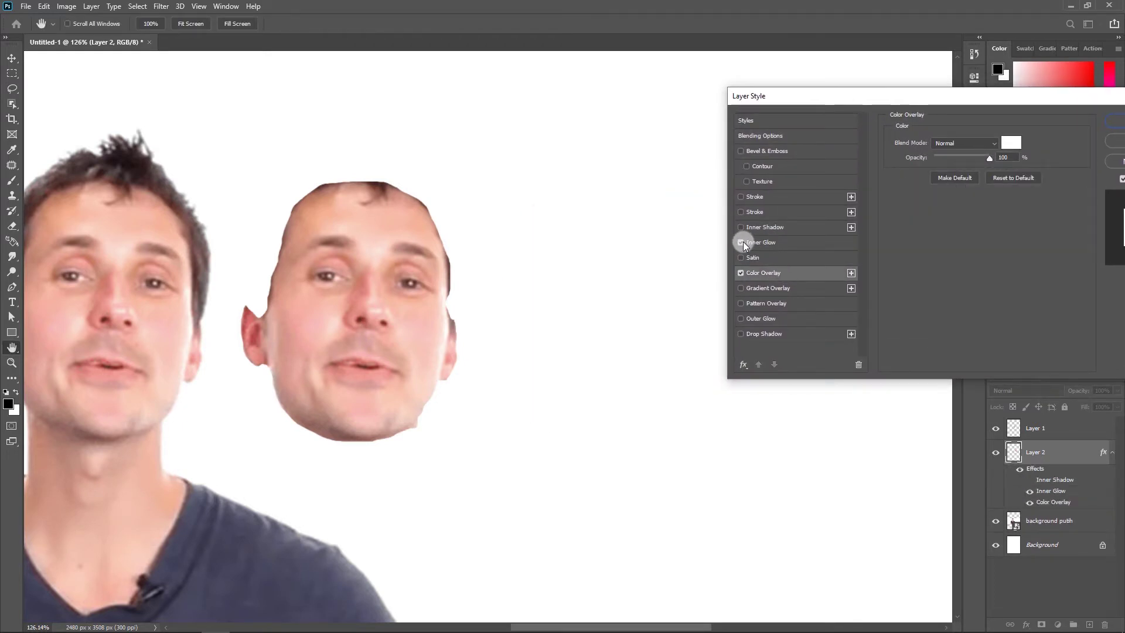
left_click(741, 242)
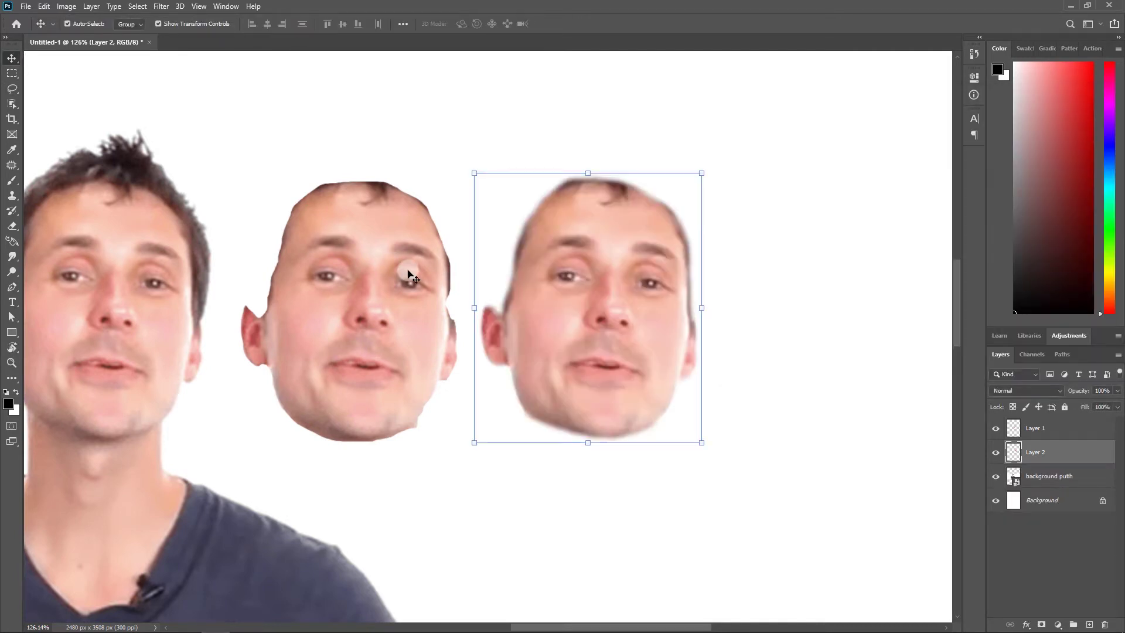
- Outline the man's face and ears on the background putih layer with the Lasso, using the 3 px feather
left_click_drag(379, 267, 609, 261)
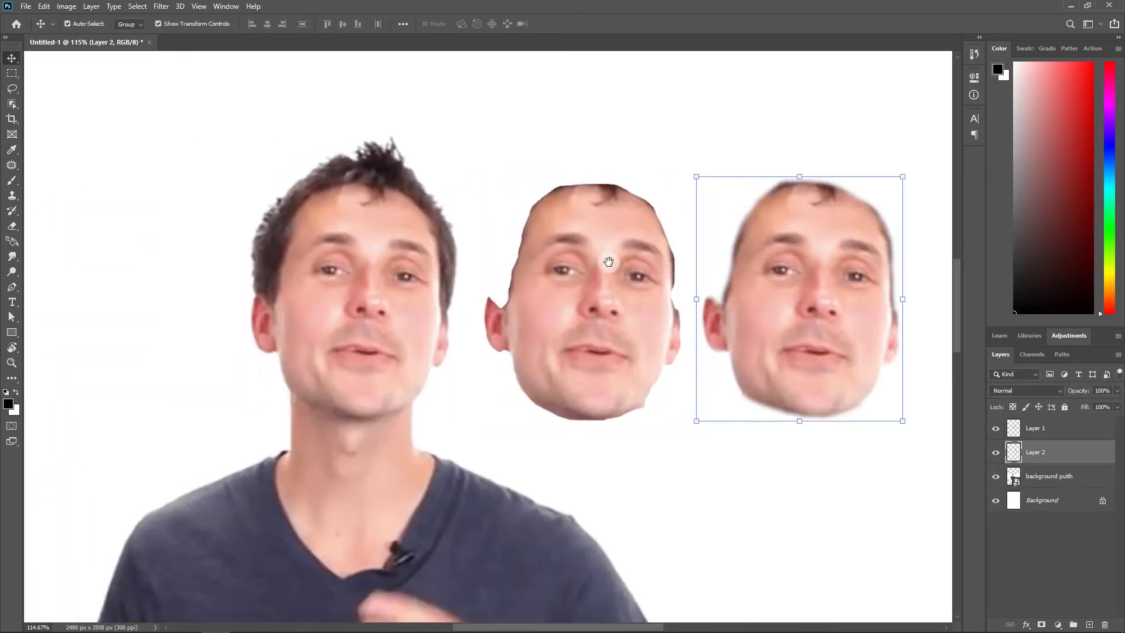
scroll(359, 297, "up", 1)
left_click(346, 276)
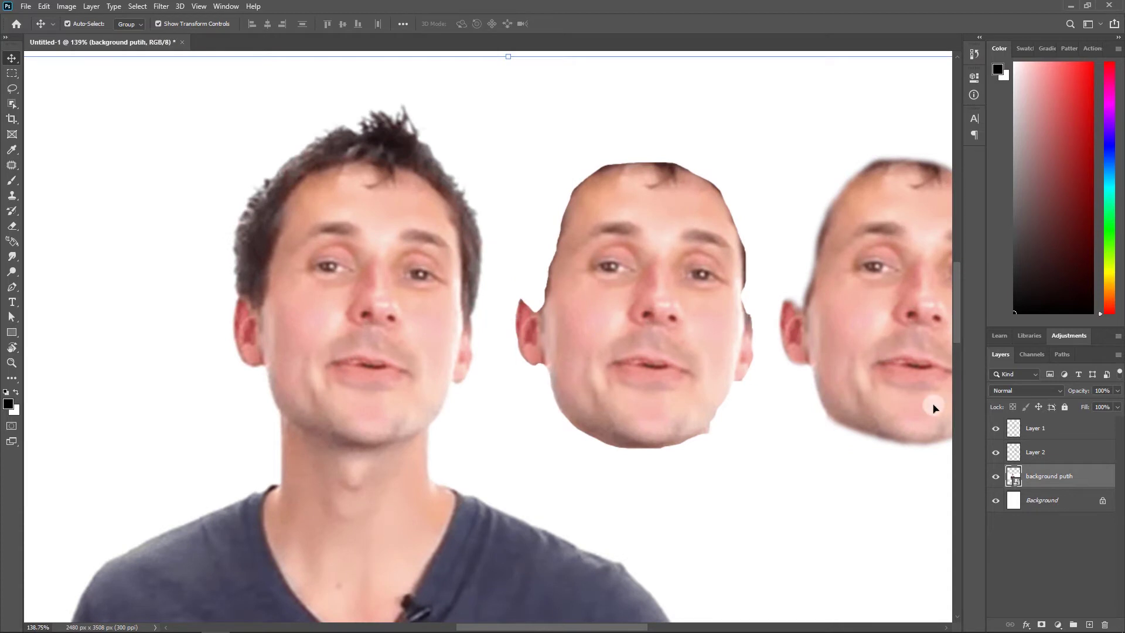
left_click(12, 89)
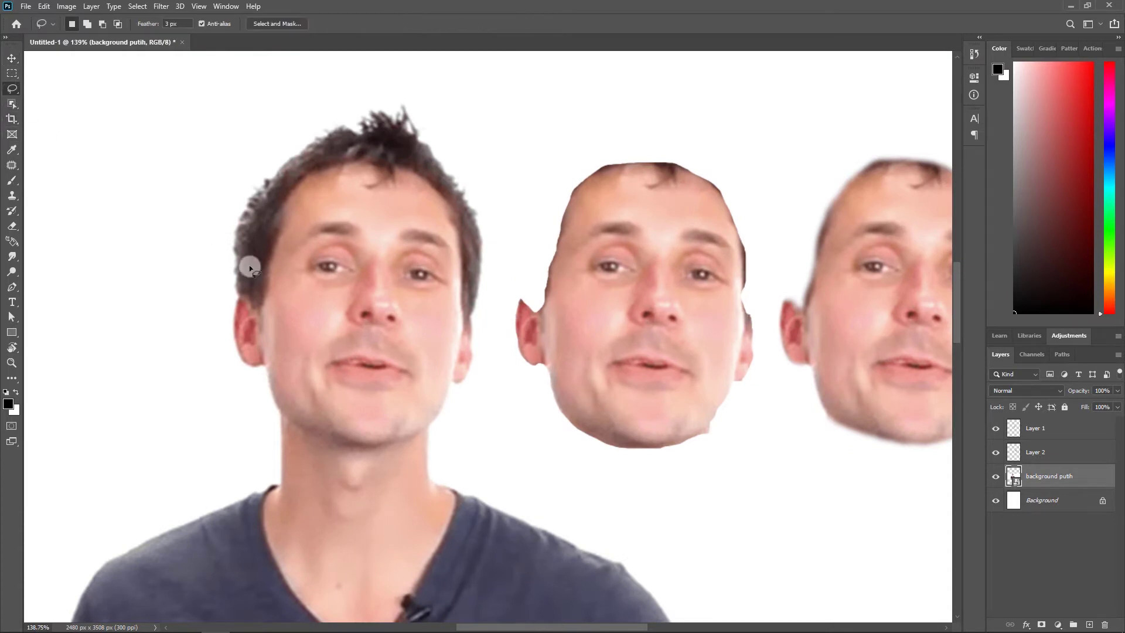
left_click(425, 416)
mouse_move(410, 440)
left_mouse_down()
mouse_move(358, 443)
mouse_move(277, 413)
left_mouse_up()
left_click_drag(262, 246, 325, 165)
left_click_drag(427, 211, 463, 324)
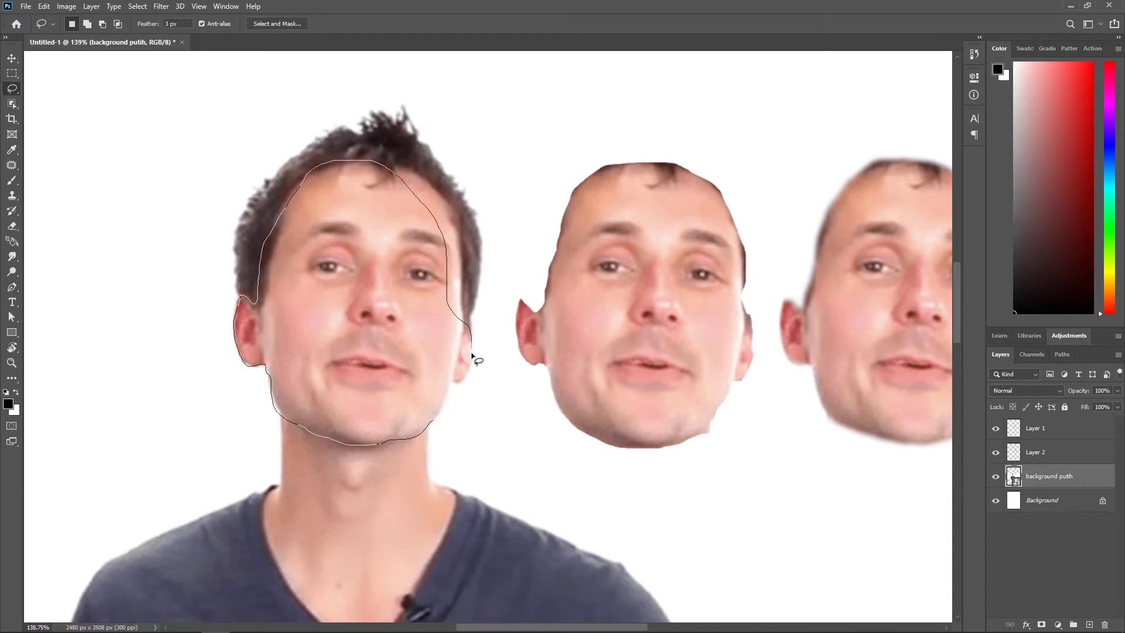
left_click_drag(455, 384, 422, 453)
- Open the face selection in Select and Mask, brush over the face at size 100, and set the view mode to Overlay
left_click(279, 26)
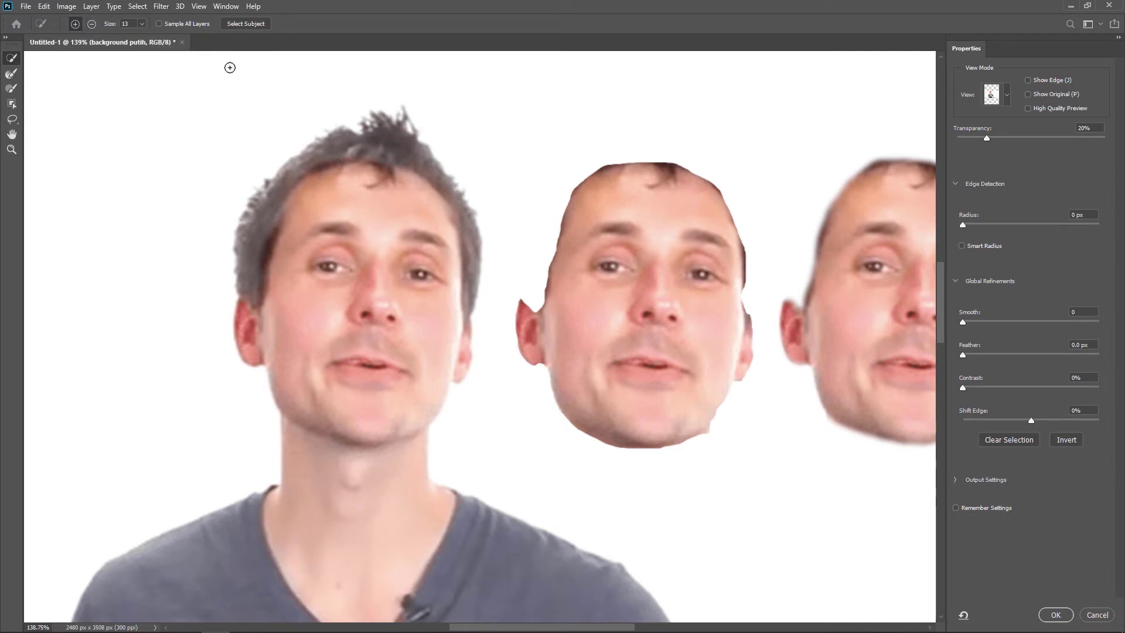
left_click_drag(349, 155, 392, 186)
left_click(379, 195)
left_click(141, 23)
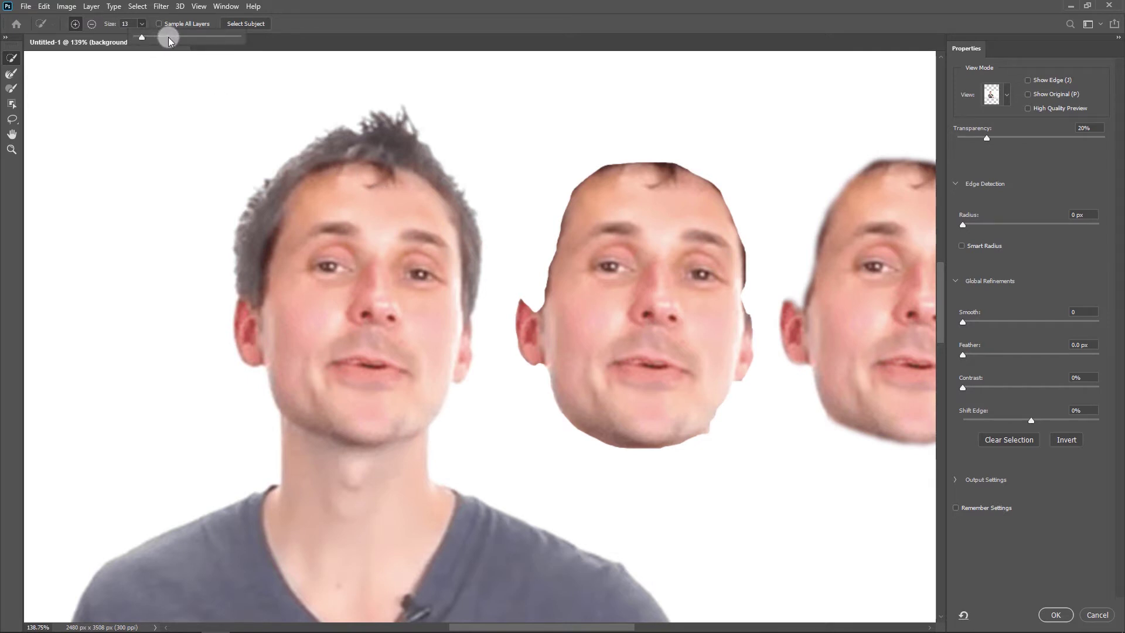
left_click_drag(169, 40, 194, 37)
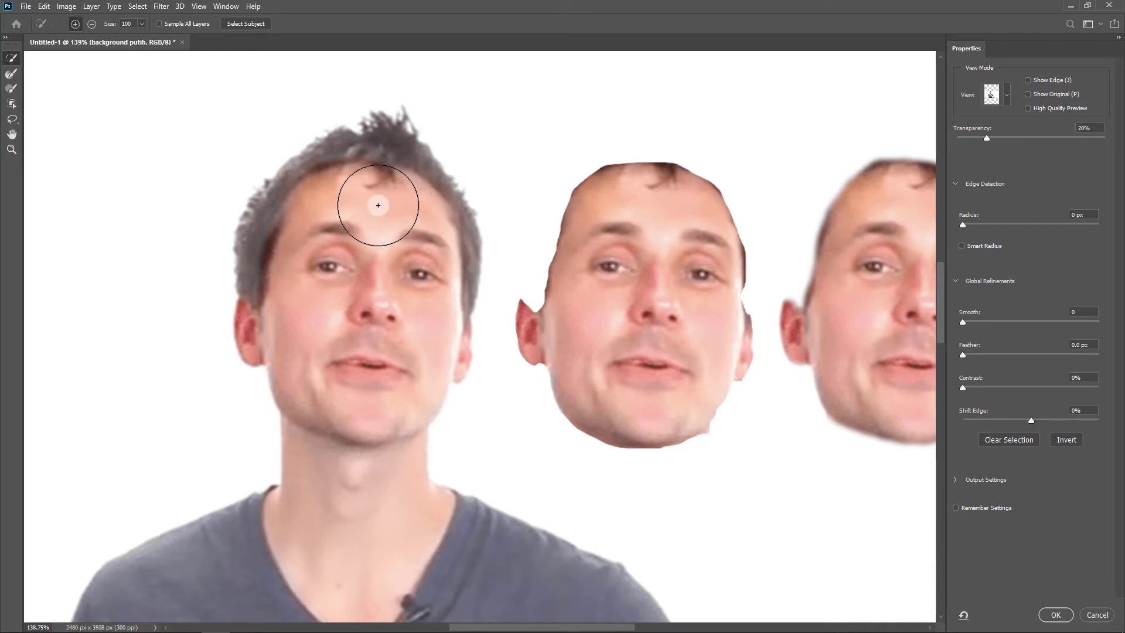
mouse_move(378, 205)
left_mouse_down()
mouse_move(394, 213)
mouse_move(324, 196)
mouse_move(314, 221)
mouse_move(293, 229)
mouse_move(326, 282)
mouse_move(366, 296)
left_mouse_up()
left_click(1007, 95)
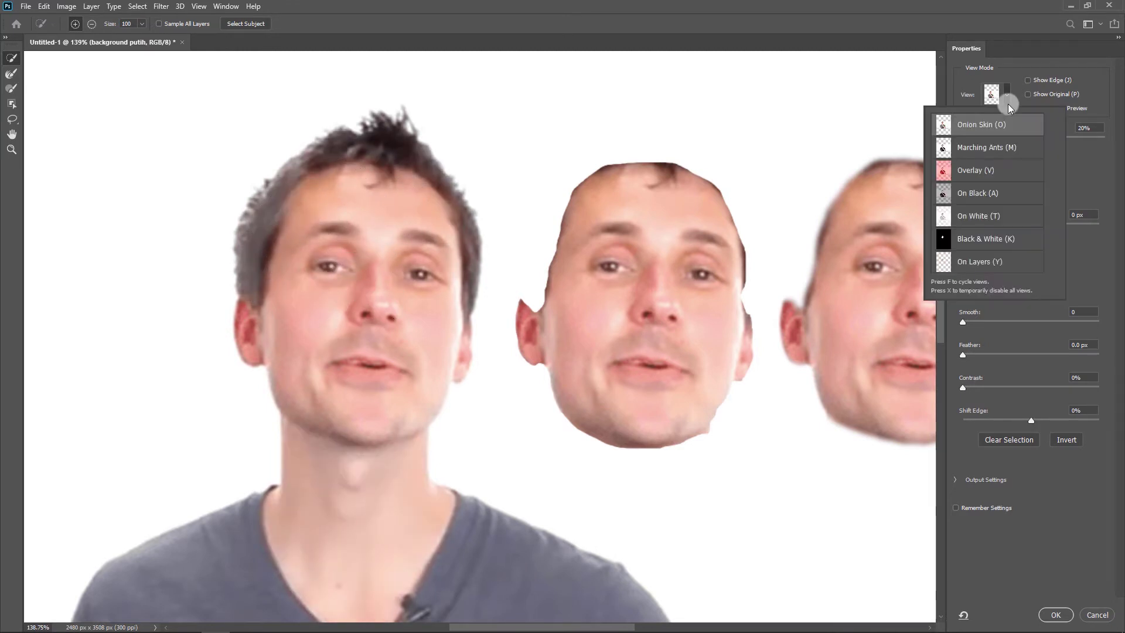
left_click(989, 176)
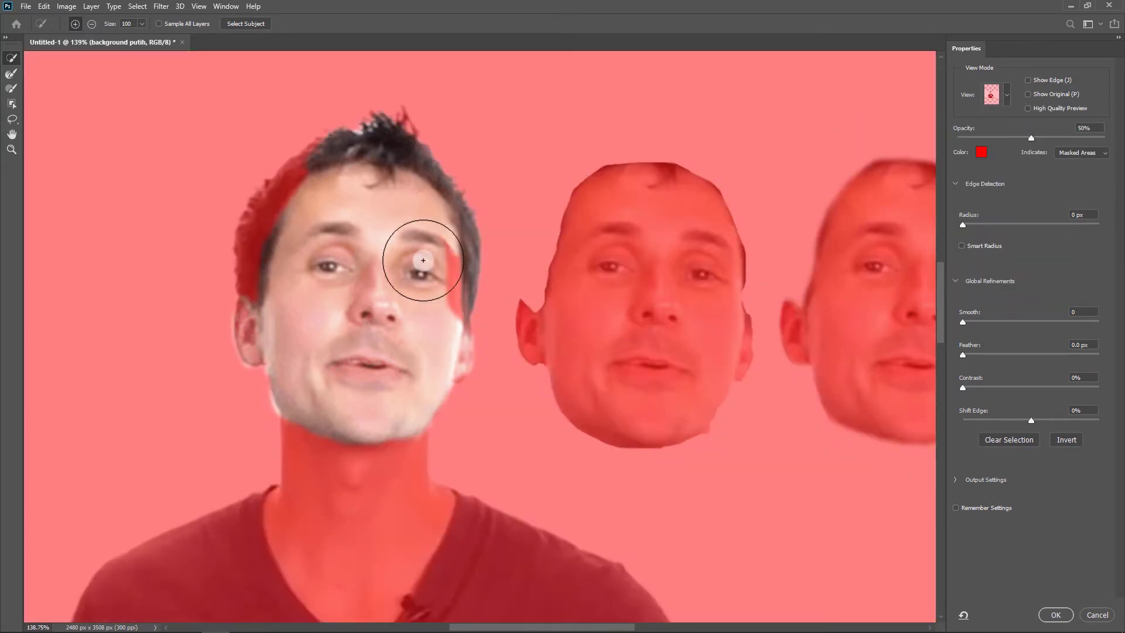
- Try extending the selection over the hair and neck with the size 100 brush, and undo the brush strokes
left_click(319, 194)
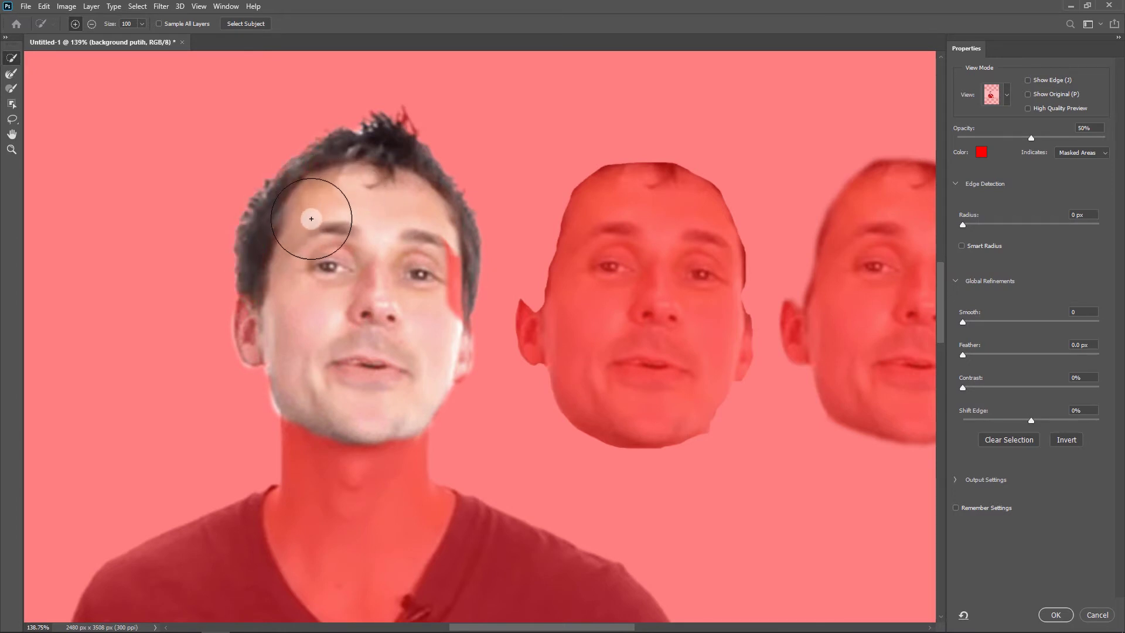
left_click(402, 259)
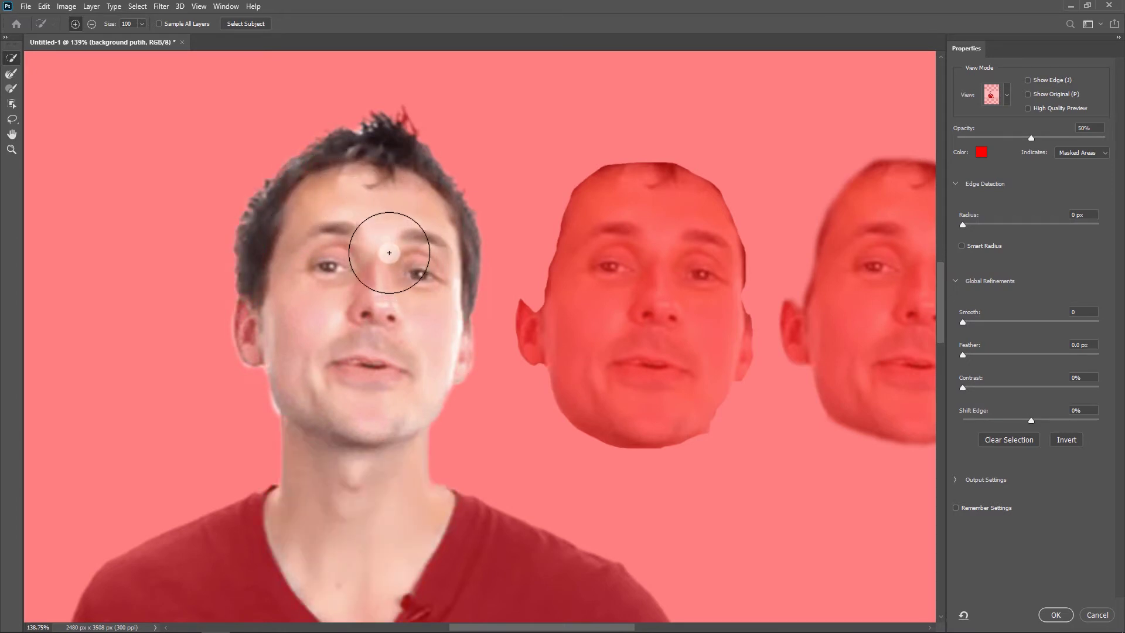
key("ctrl+z")
key("ctrl+z")
key("ctrl+z")
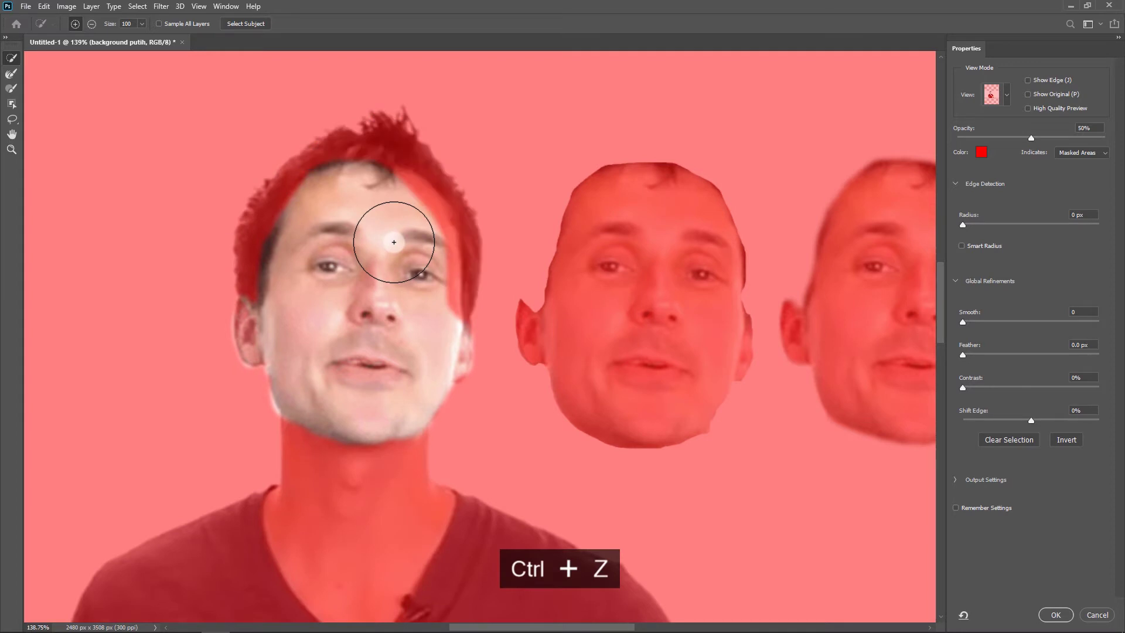
- Add the hair and neck to the selection with a size 47 Quick Selection brush, and apply it with 54% overlay opacity
left_click(13, 60)
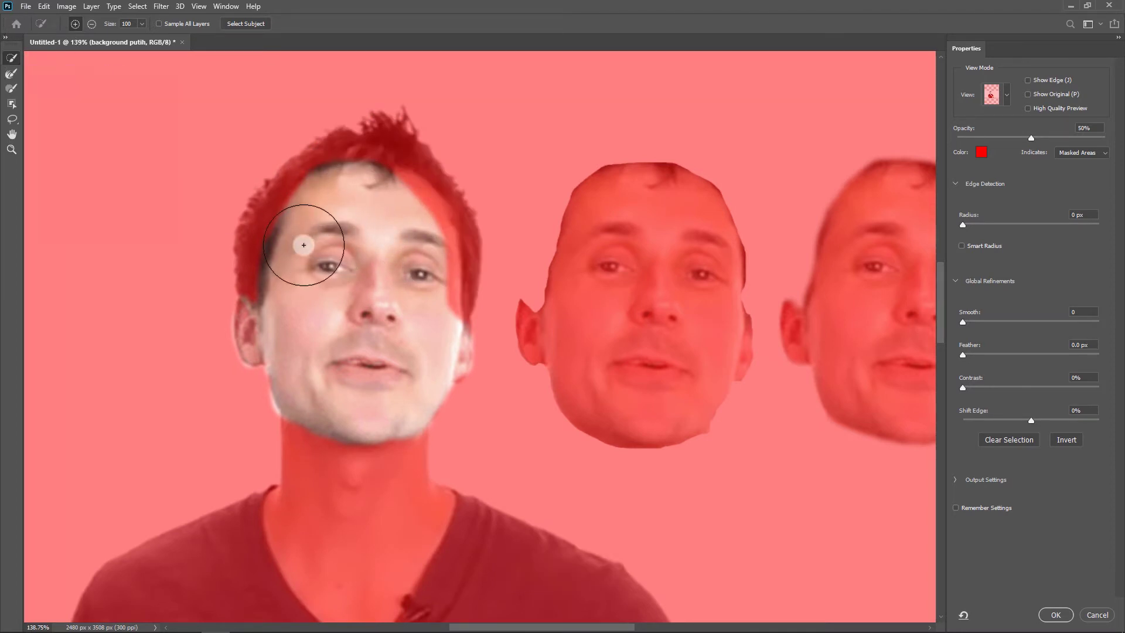
left_click(142, 25)
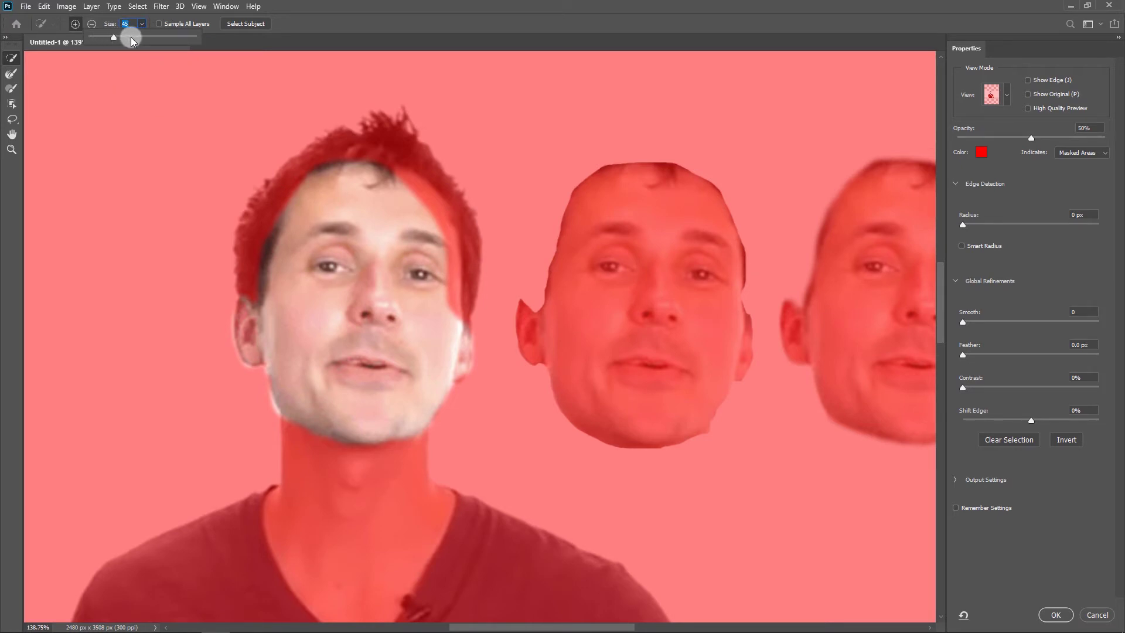
left_click_drag(126, 37, 121, 36)
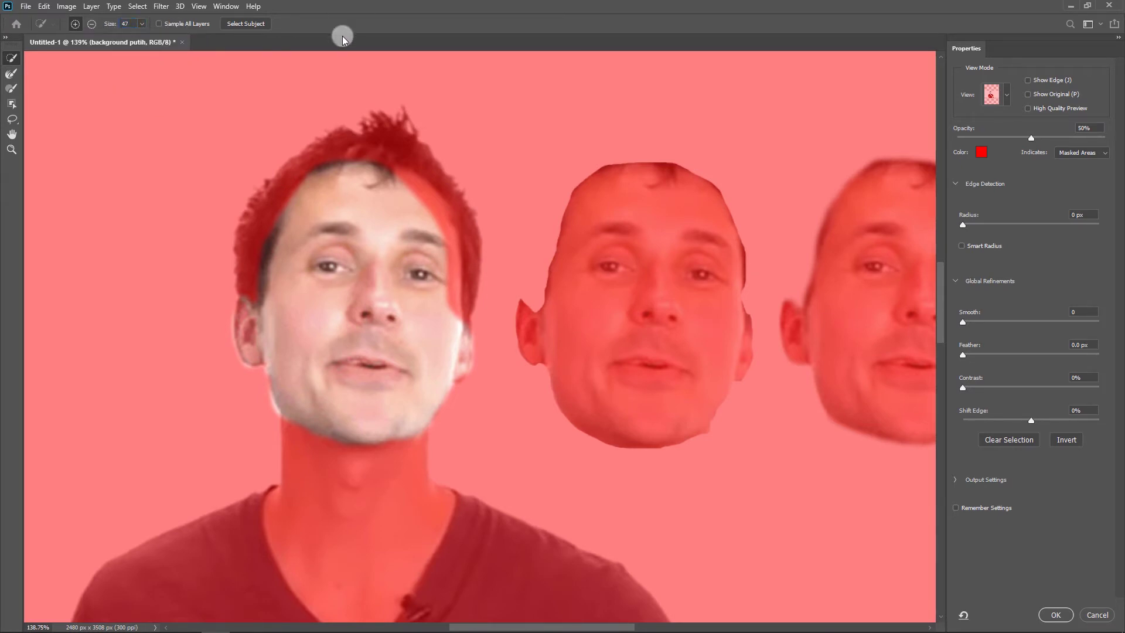
mouse_move(312, 147)
left_mouse_down()
mouse_move(320, 176)
mouse_move(284, 212)
mouse_move(273, 274)
mouse_move(272, 312)
mouse_move(297, 348)
left_mouse_up()
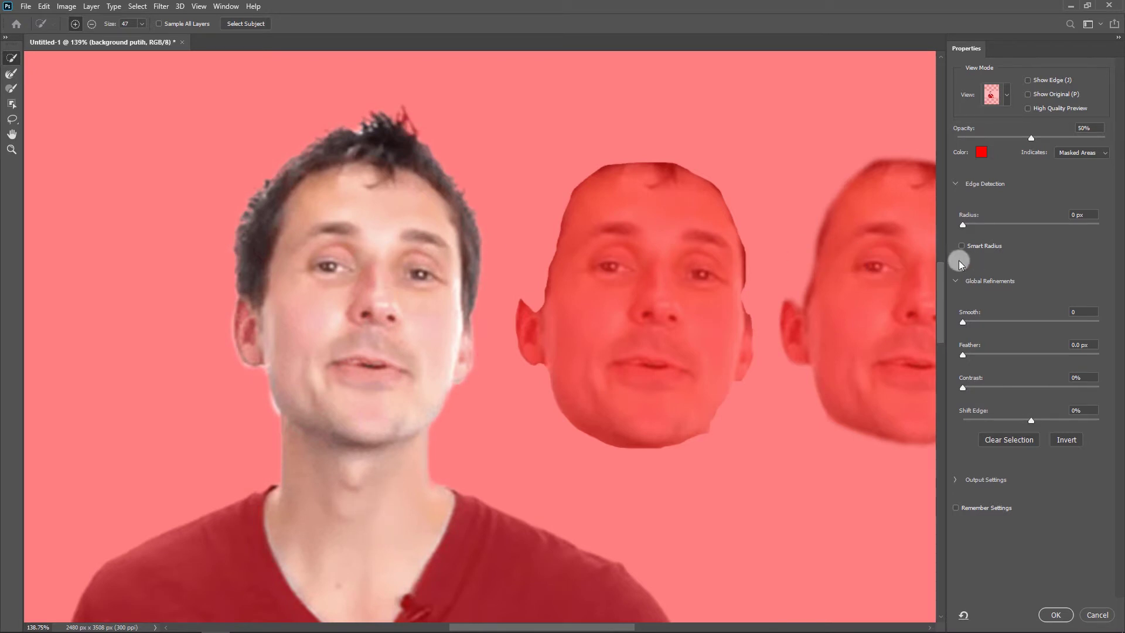
mouse_move(1030, 138)
left_mouse_down()
mouse_move(1010, 135)
mouse_move(1085, 134)
mouse_move(1037, 137)
left_mouse_up()
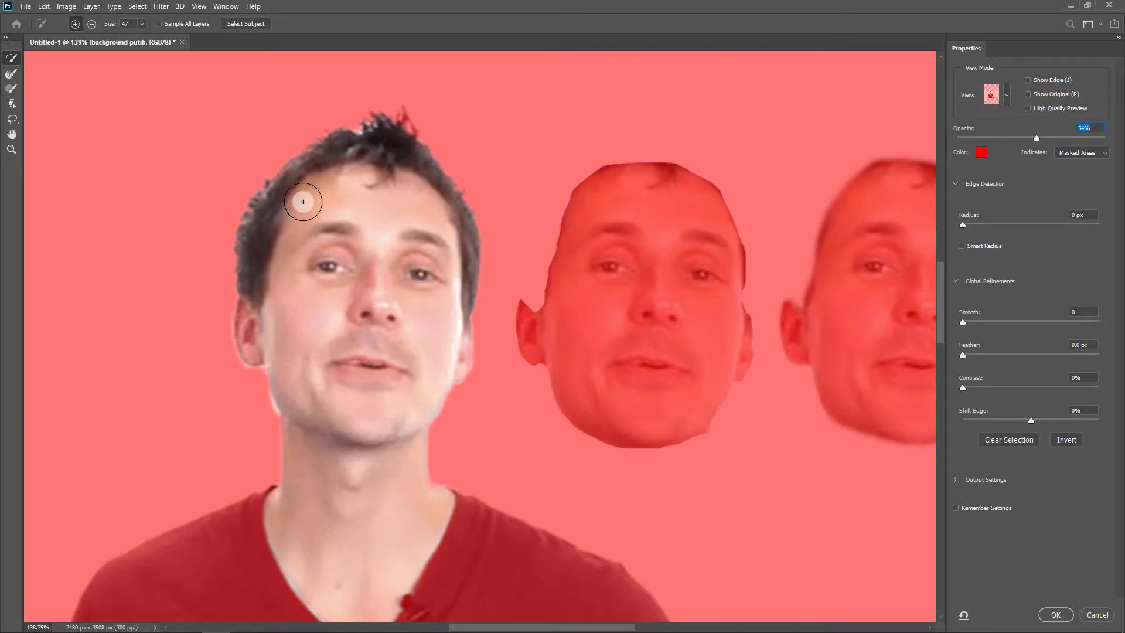
left_click(1094, 615)
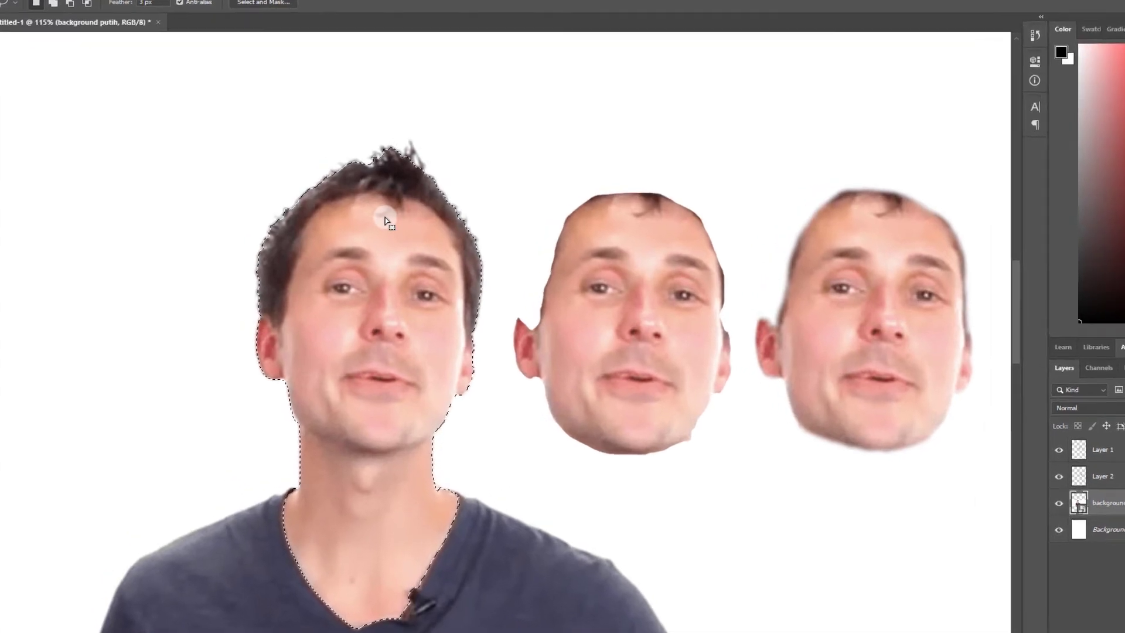
- Feather the active head and neck selection with a radius of 2 pixels
right_click(385, 219)
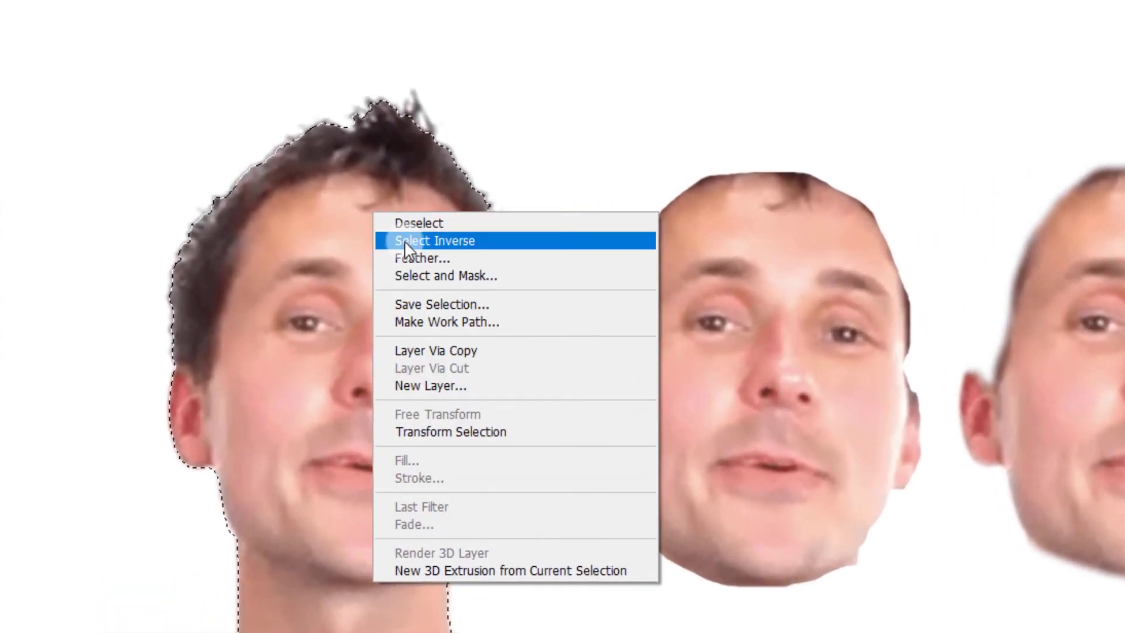
left_click(425, 264)
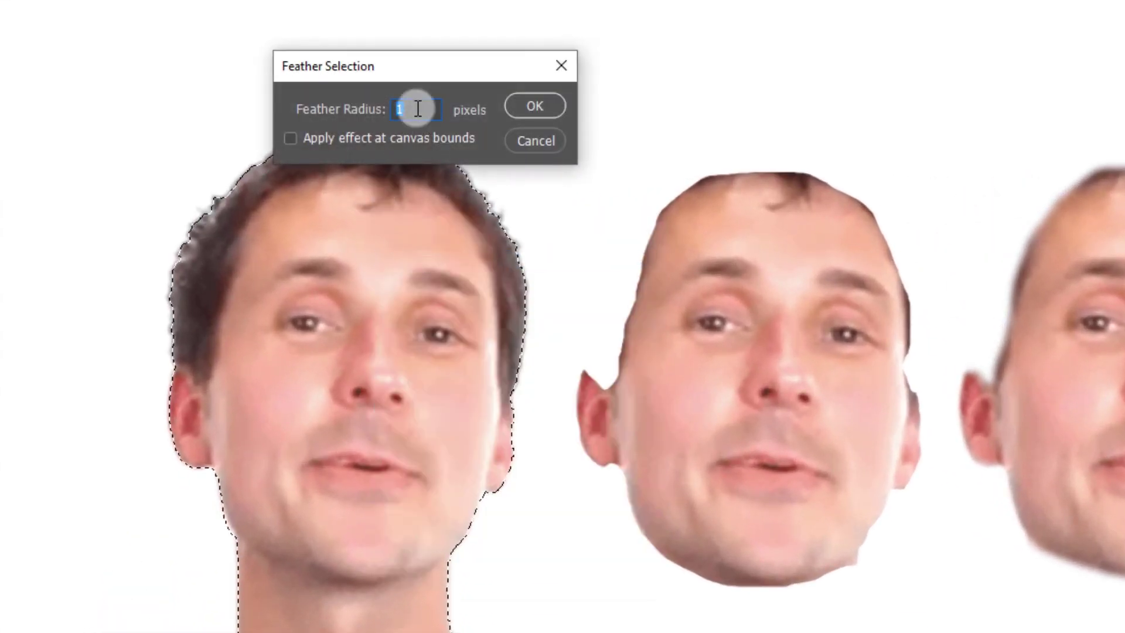
left_click_drag(449, 80, 609, 108)
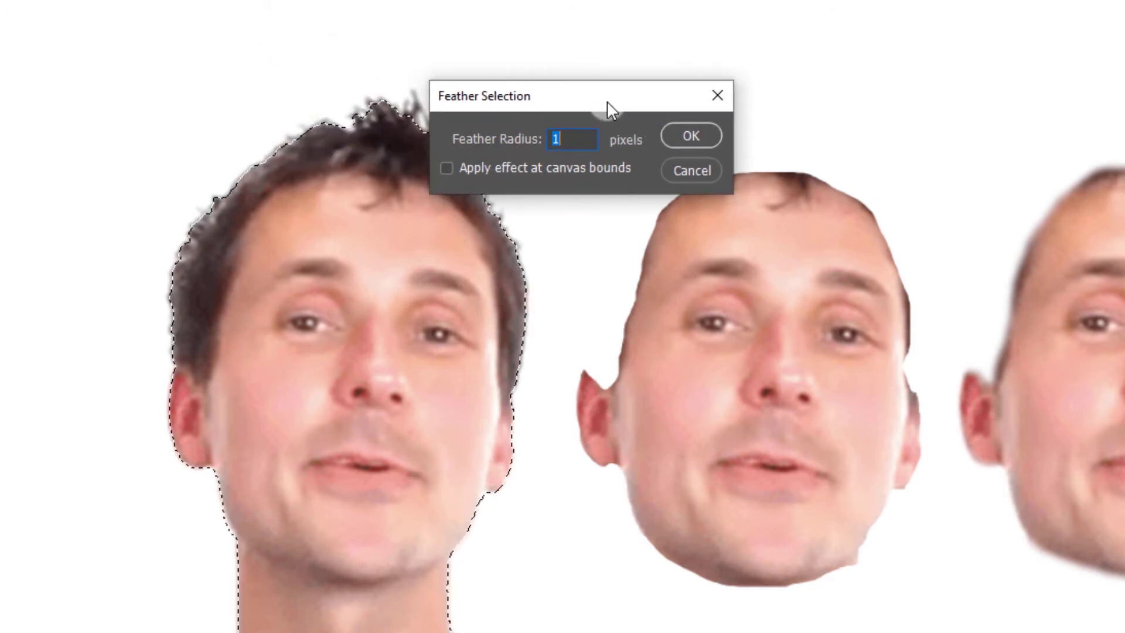
type("2")
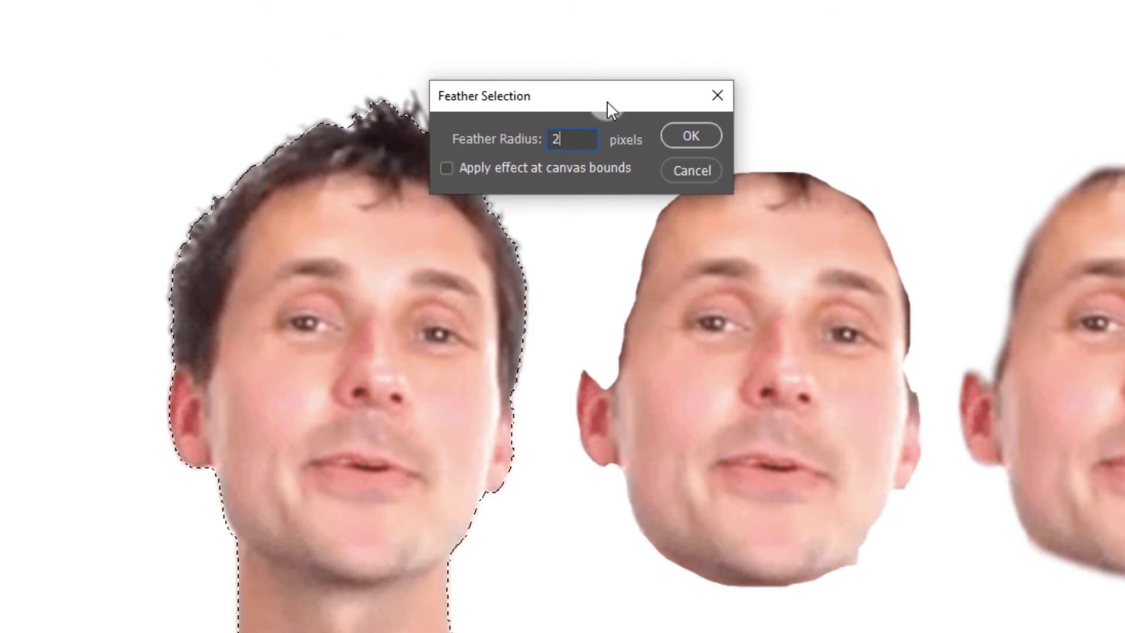
left_click(686, 133)
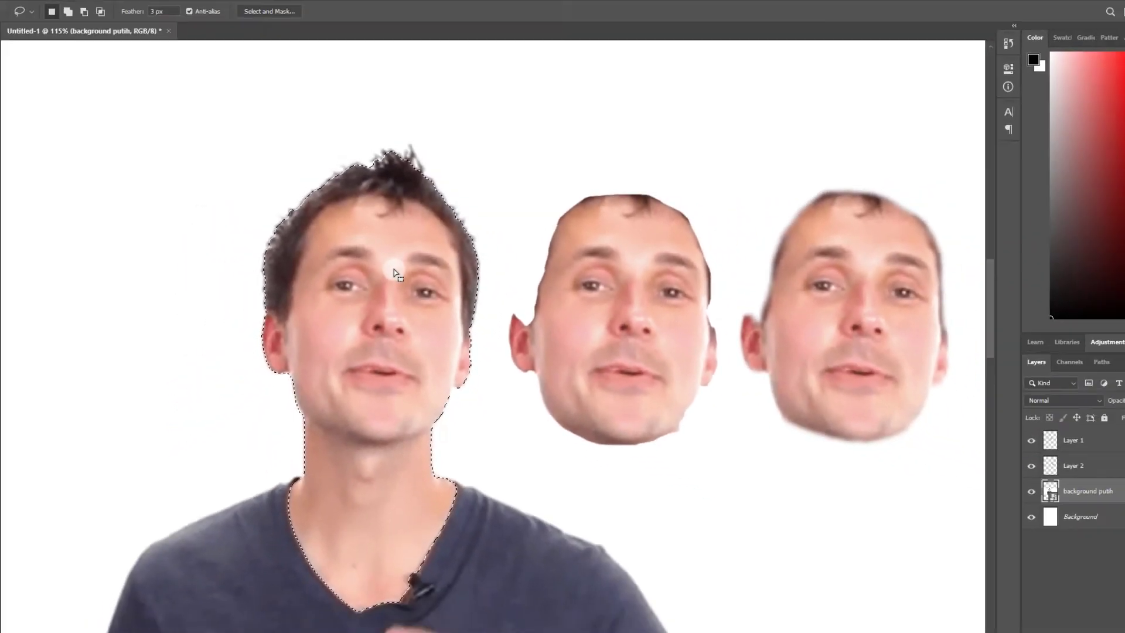
- Copy the feathered head and neck selection to a new layer and move it to the left of the man
scroll(394, 269, "down", 2)
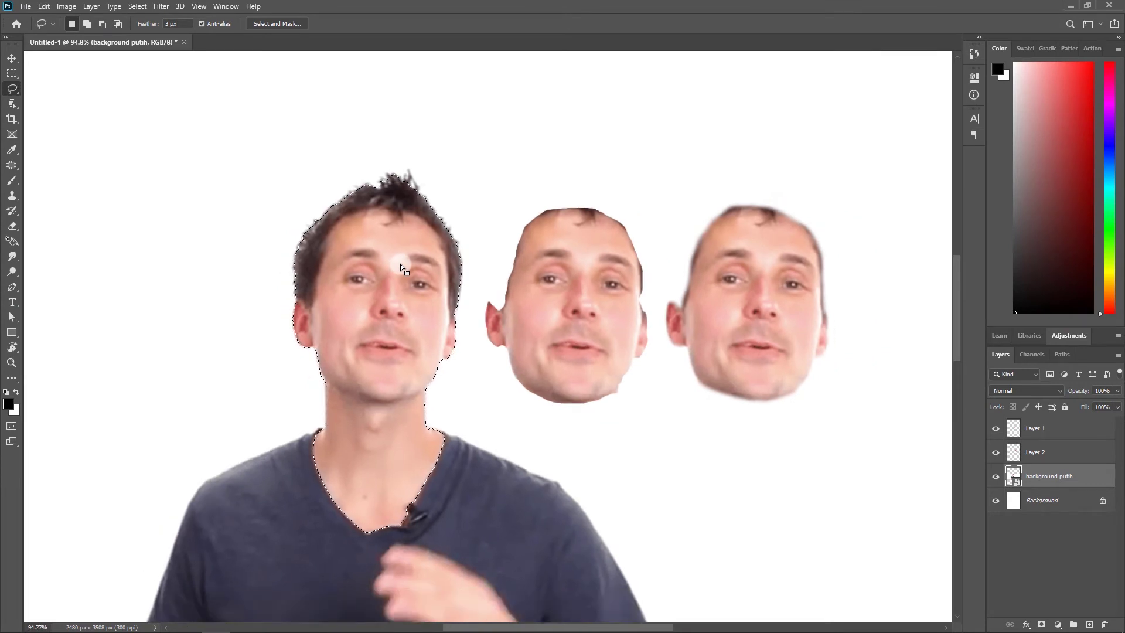
key("ctrl+j")
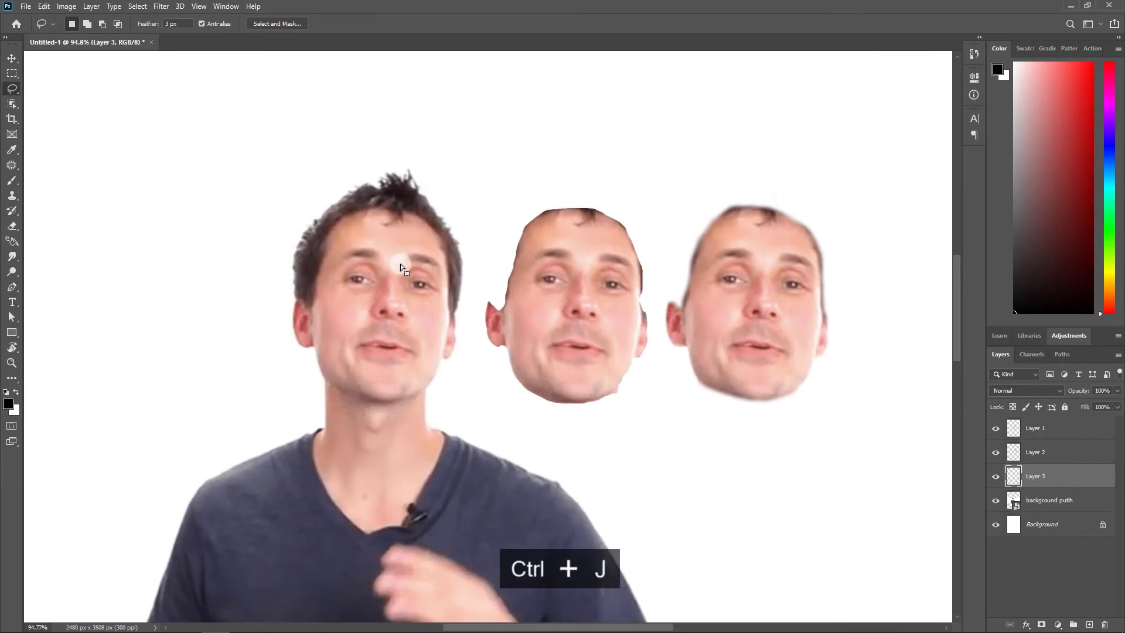
key("v")
left_click_drag(409, 248, 221, 234)
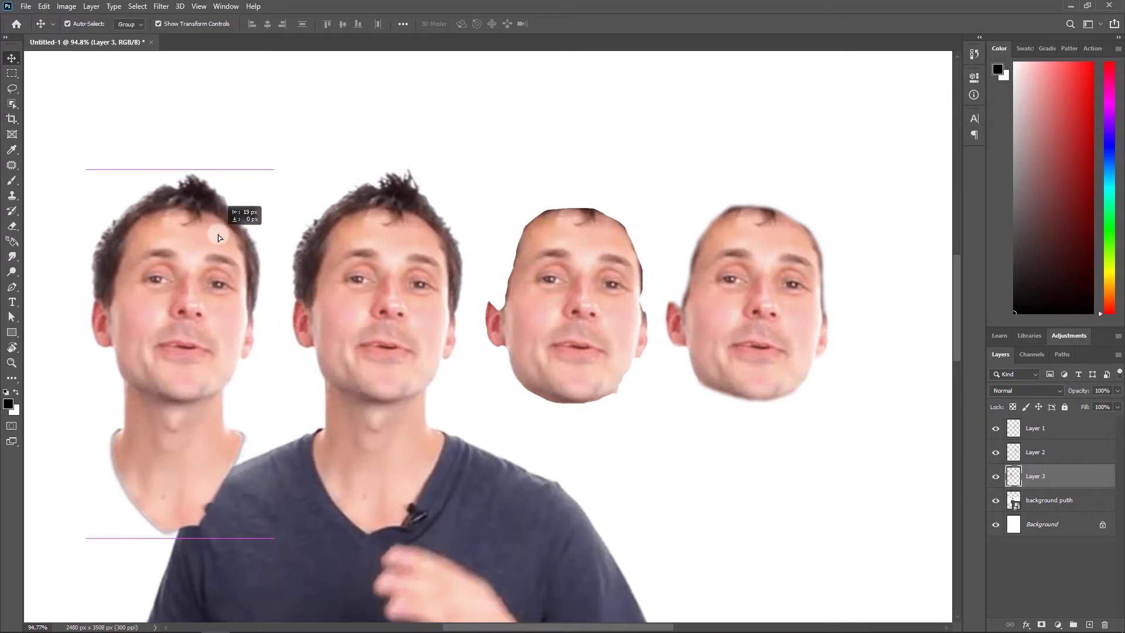
- Undo the move and the layer copy to restore the head and neck selection on the background putih layer
left_click(389, 235)
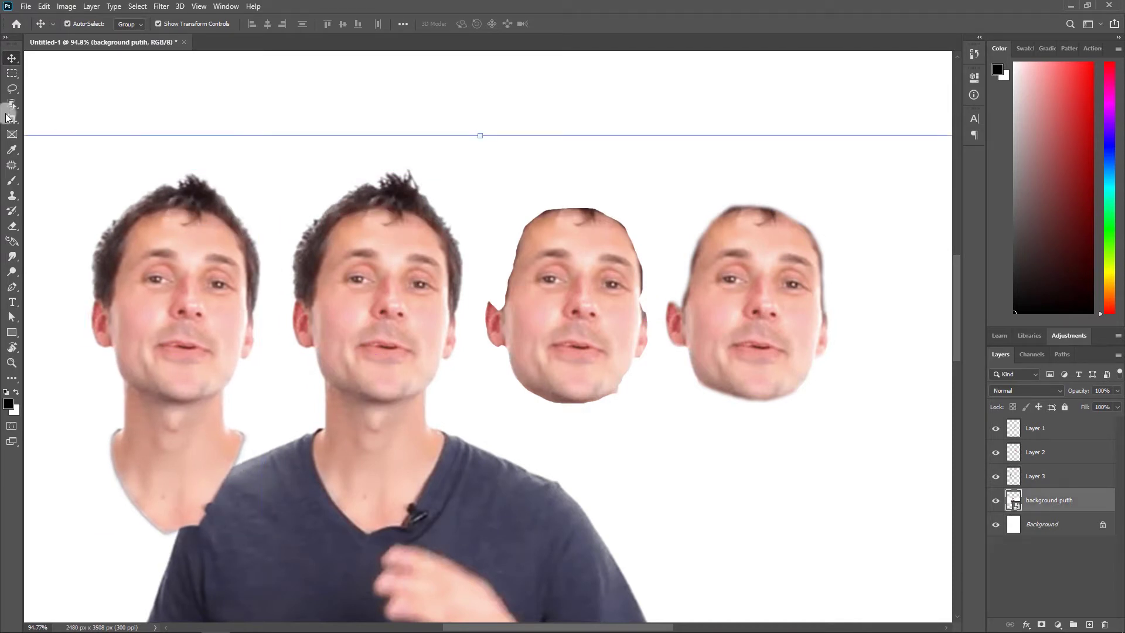
left_click(15, 90)
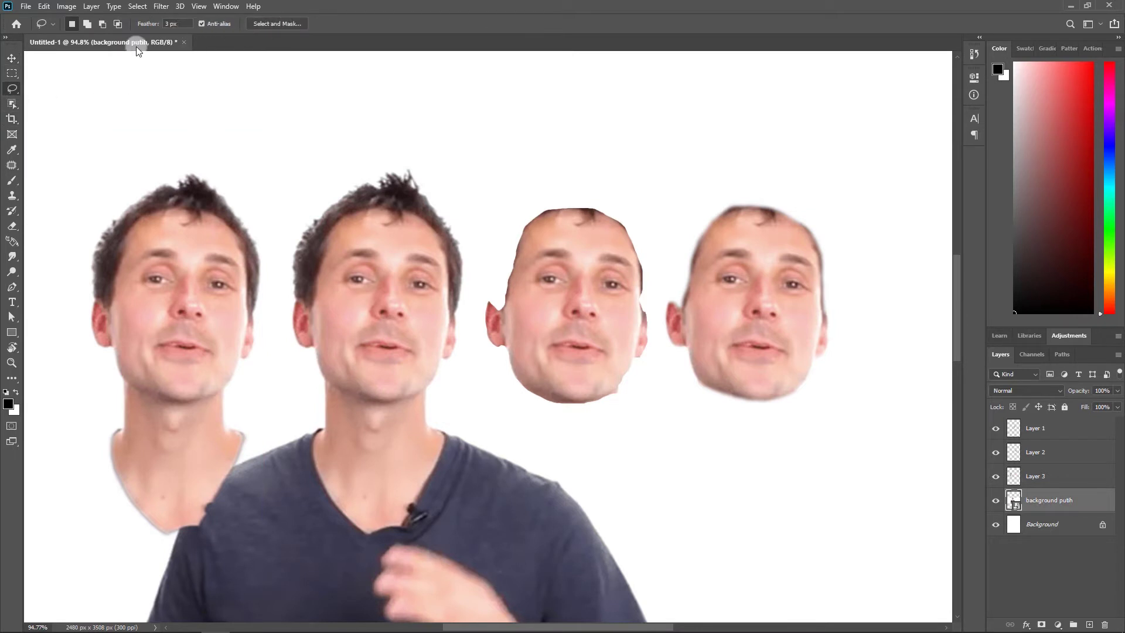
key("ctrl+z")
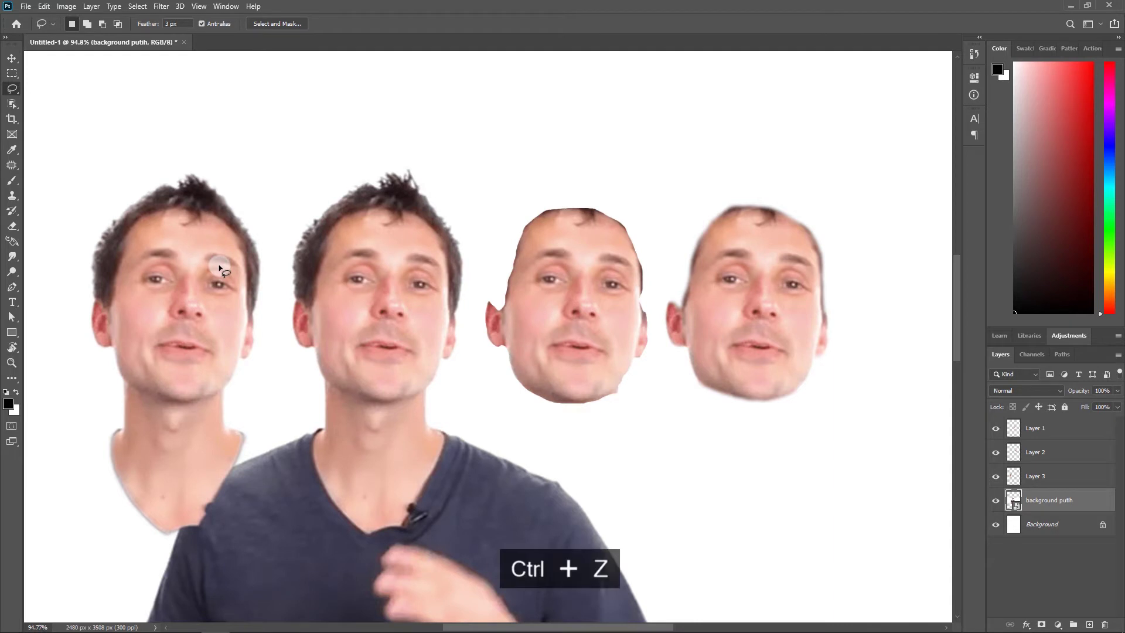
scroll(404, 306, "down", 3)
scroll(405, 306, "down", 3)
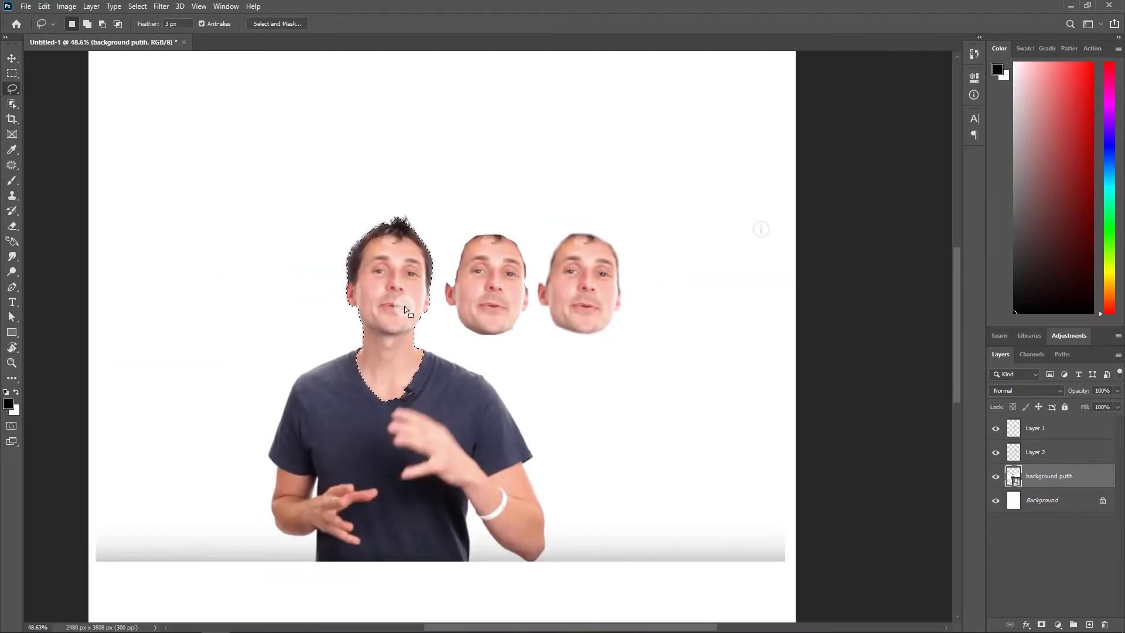
scroll(405, 309, "up", 2)
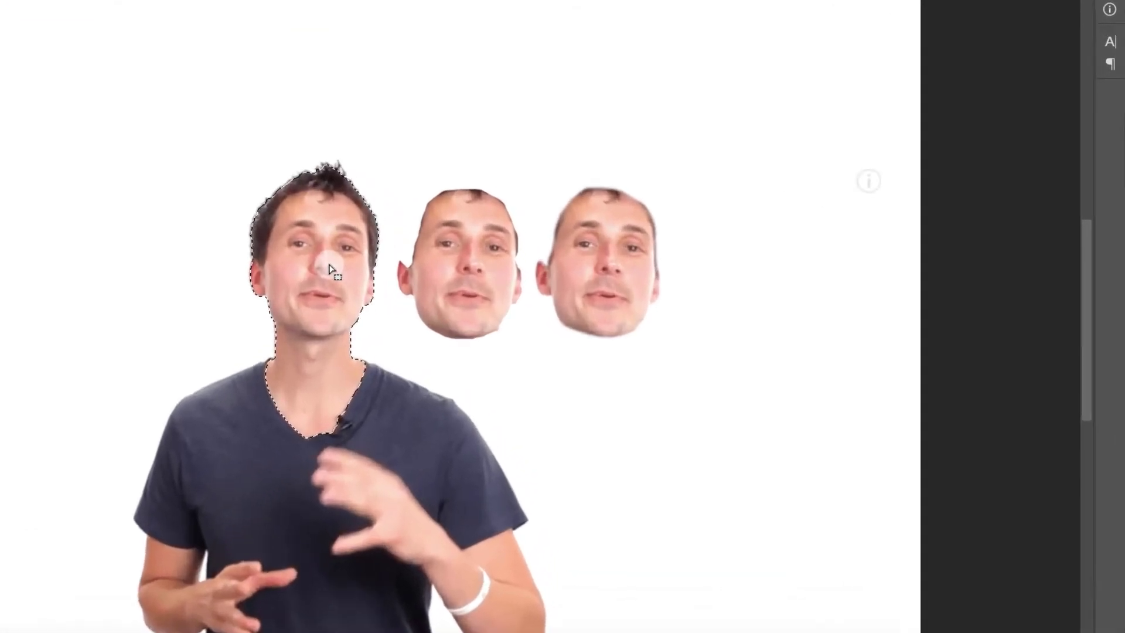
- Invert the head and neck selection on the background putih layer so that everything around it is selected
right_click(330, 269)
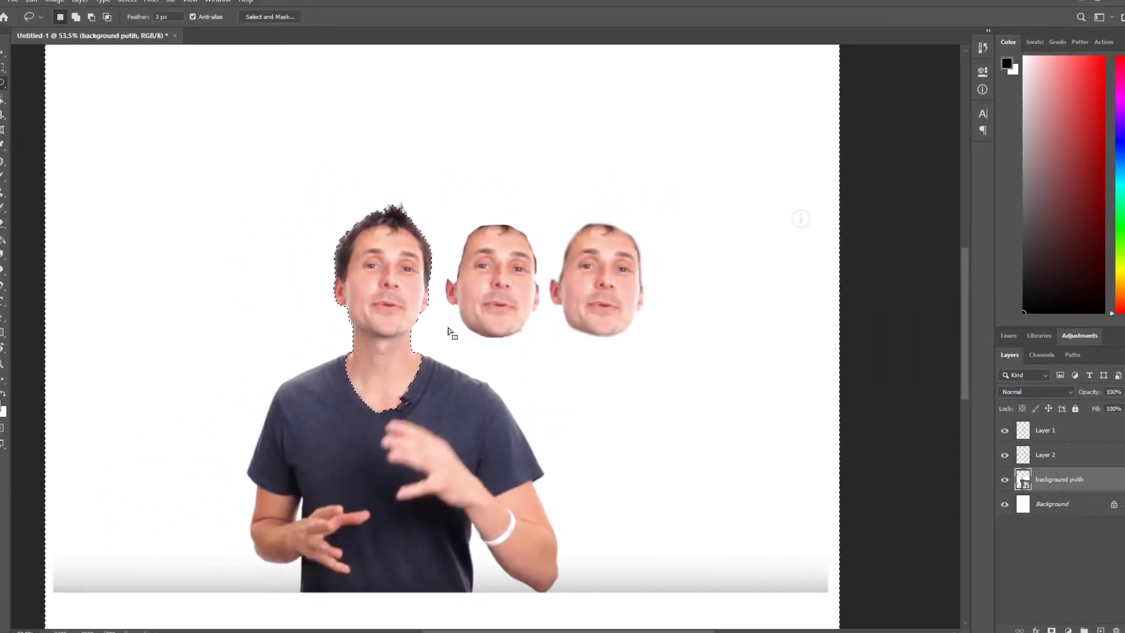
scroll(457, 358, "down", 1)
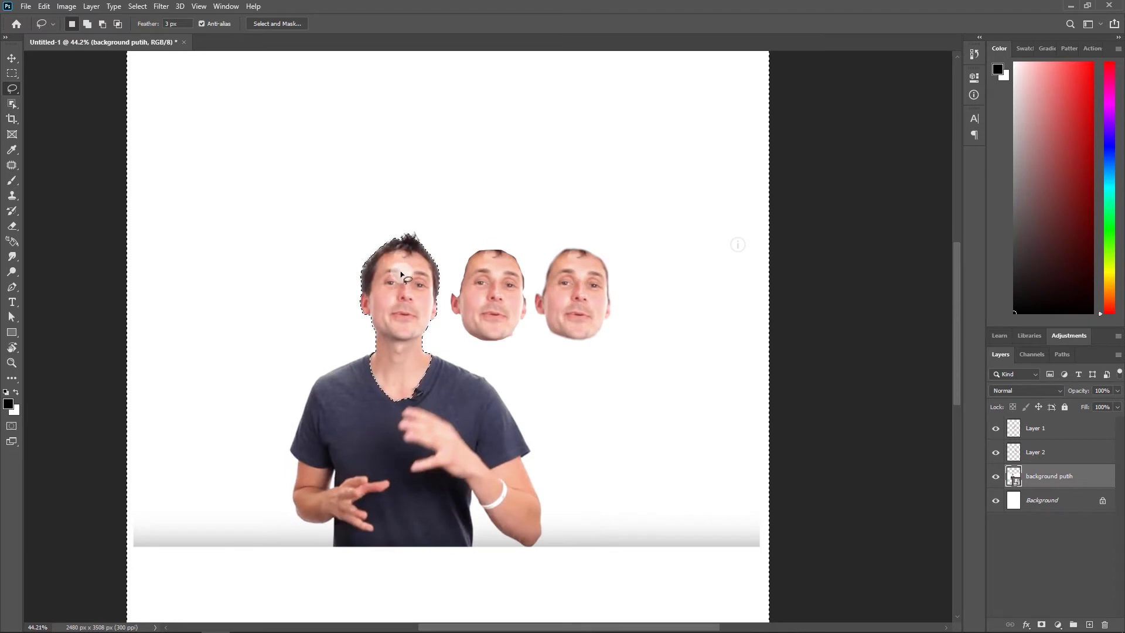
scroll(503, 326, "down", 2)
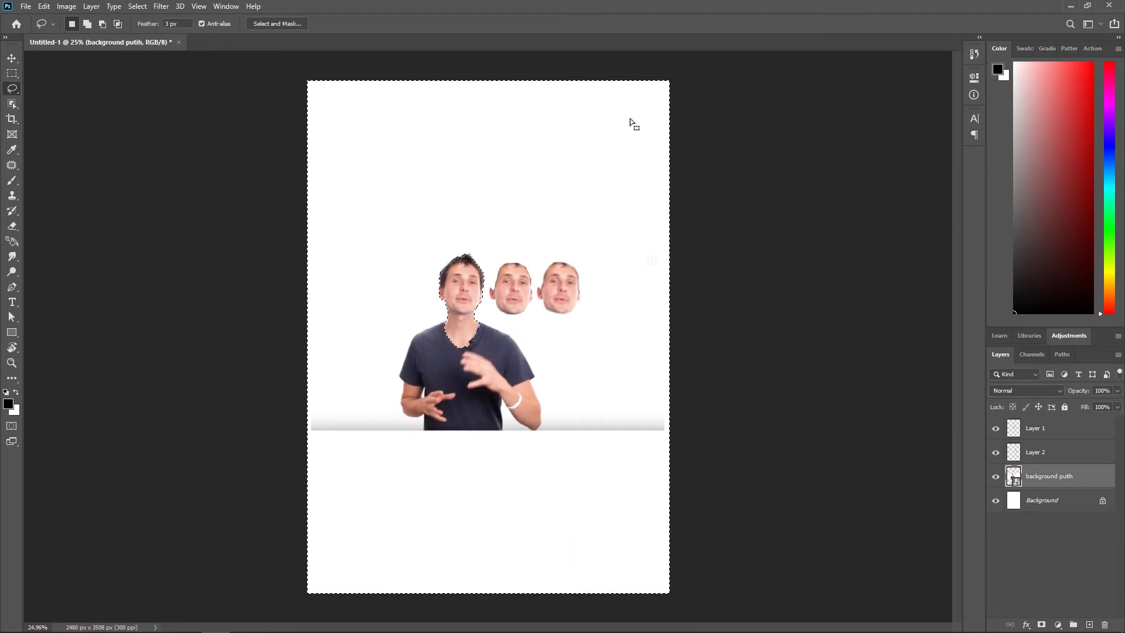
scroll(438, 349, "up", 2)
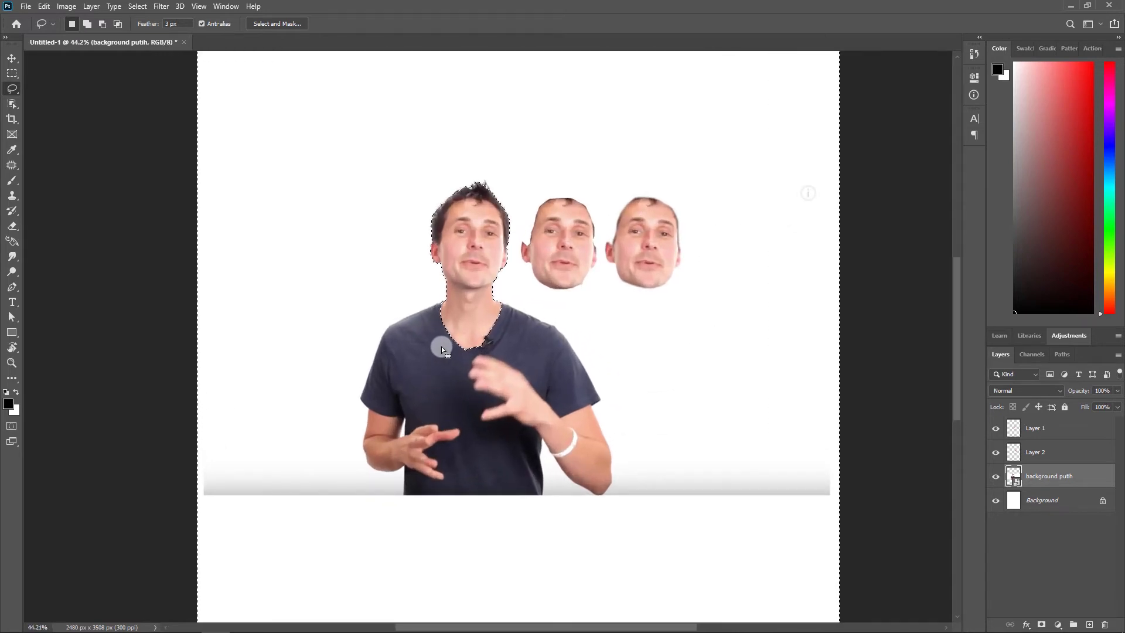
- Copy the inverted selection to a new layer and hide the background putih layer
key("ctrl+j")
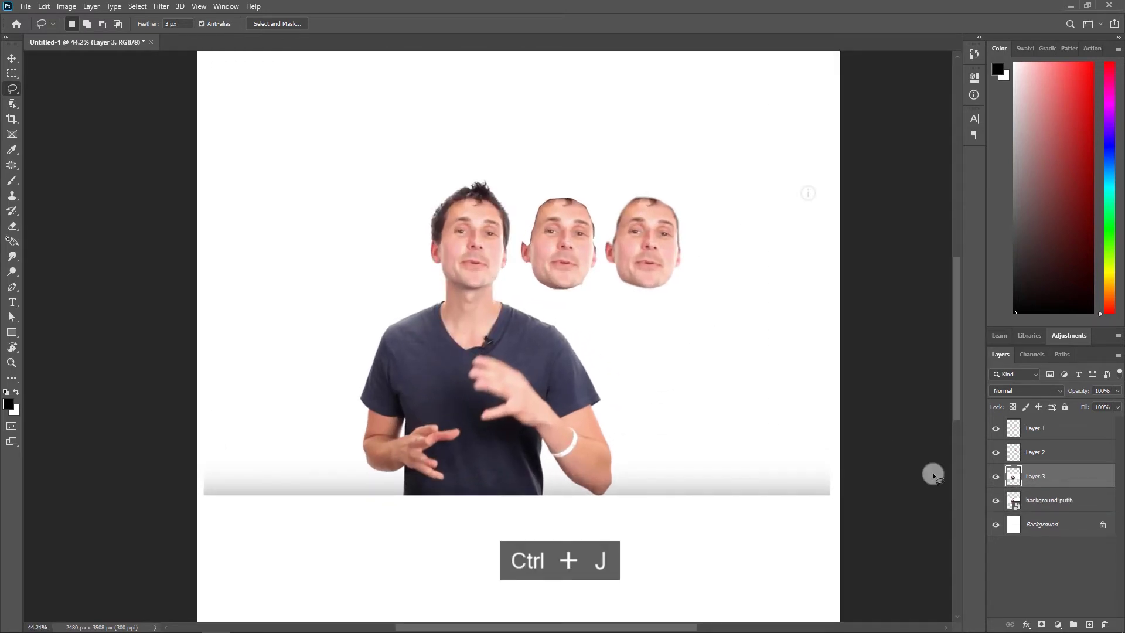
key("v")
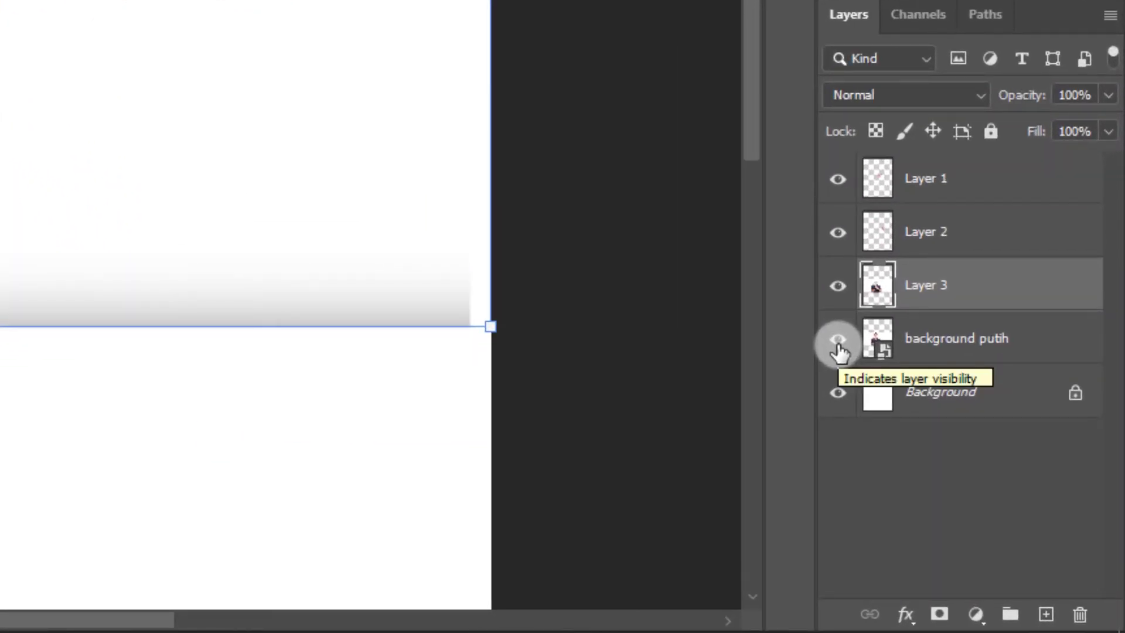
left_click(837, 341)
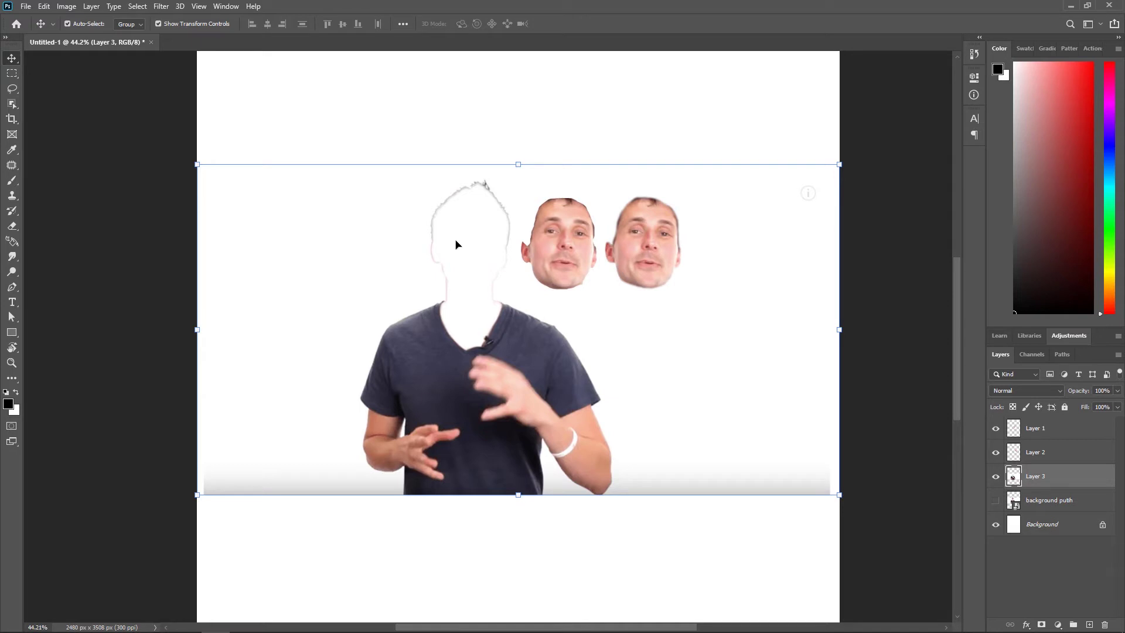
- Undo the layer hiding, the layer copy and the selection inversion
key("ctrl")
key("ctrl+z")
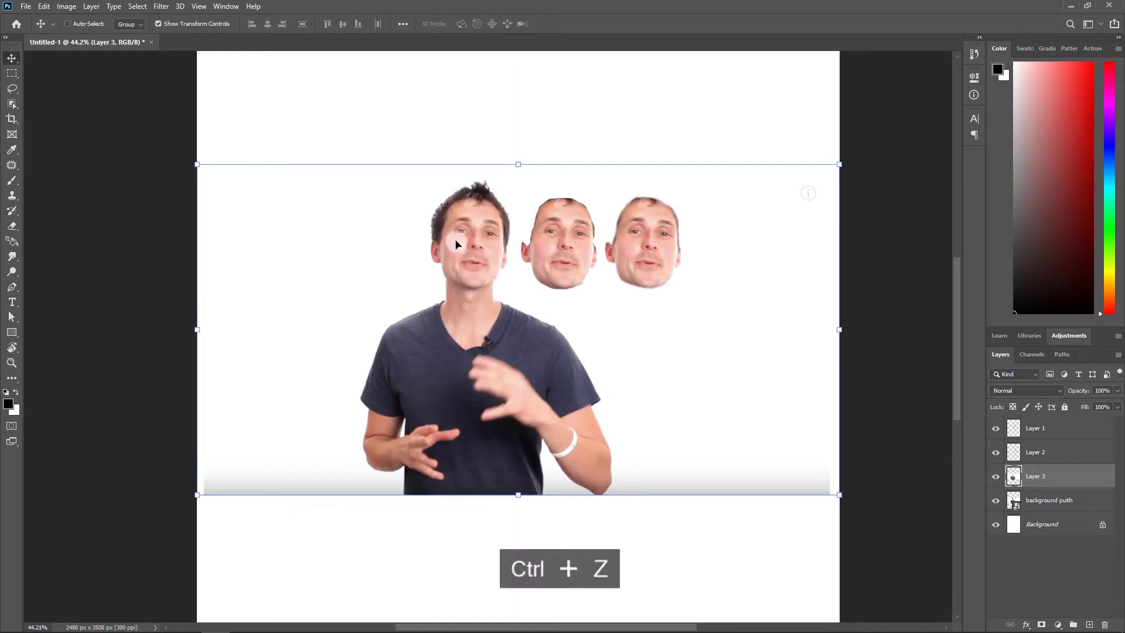
key("ctrl+z")
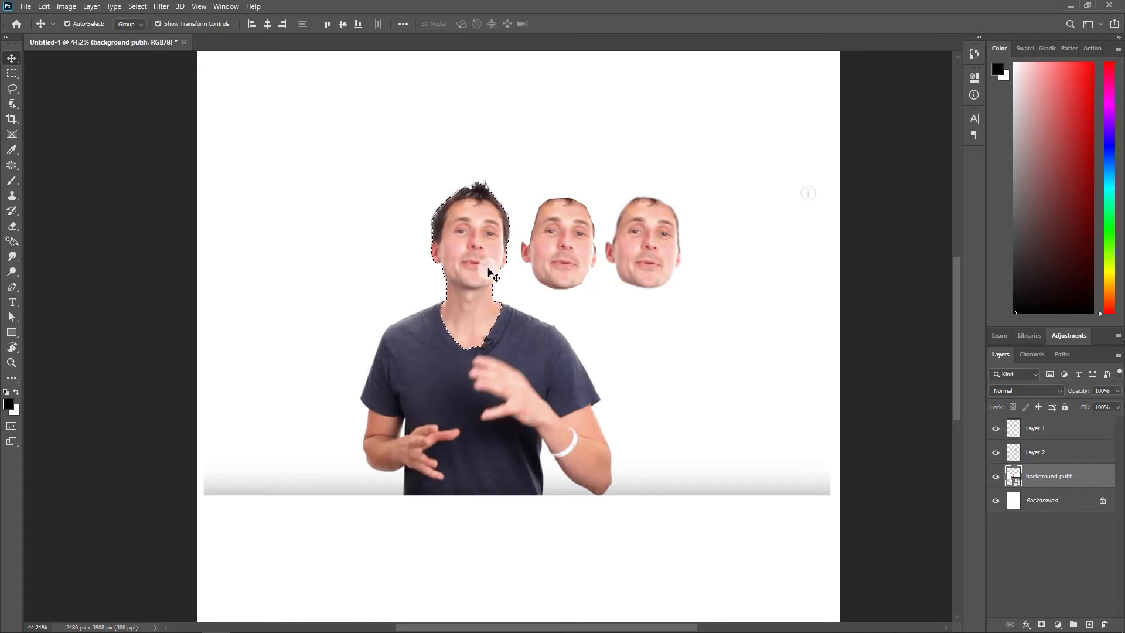
- With the Lasso tool active, examine whether Layer Via Cut is available for the head and neck selection
scroll(457, 234, "down", 2)
scroll(457, 235, "up", 2)
scroll(456, 229, "down", 1)
key("l")
scroll(457, 228, "up", 2)
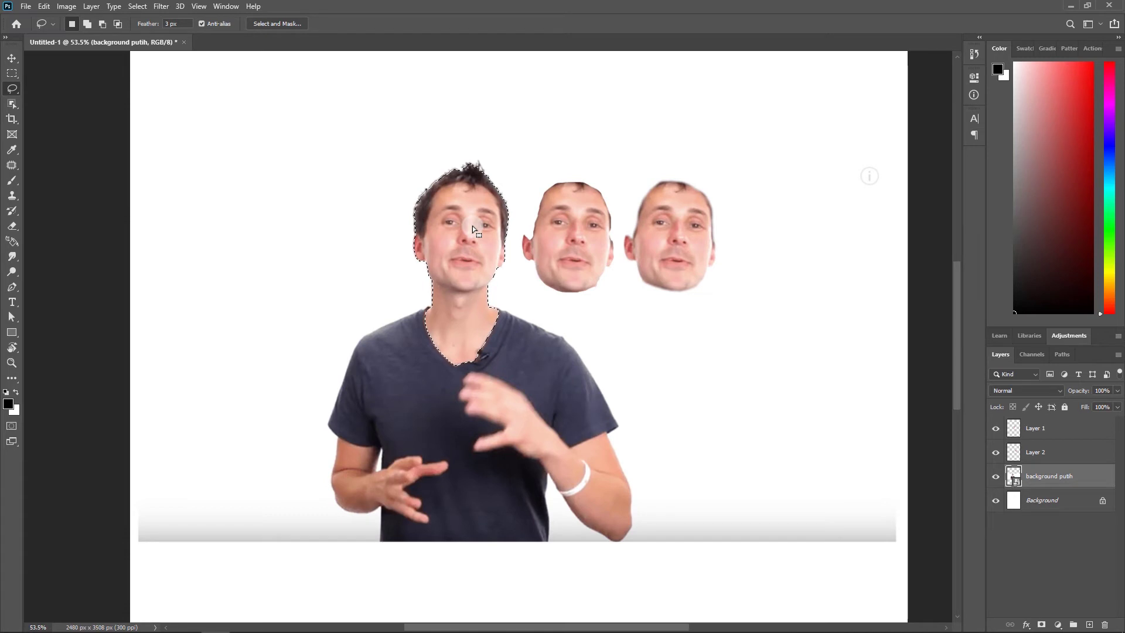
right_click(472, 227)
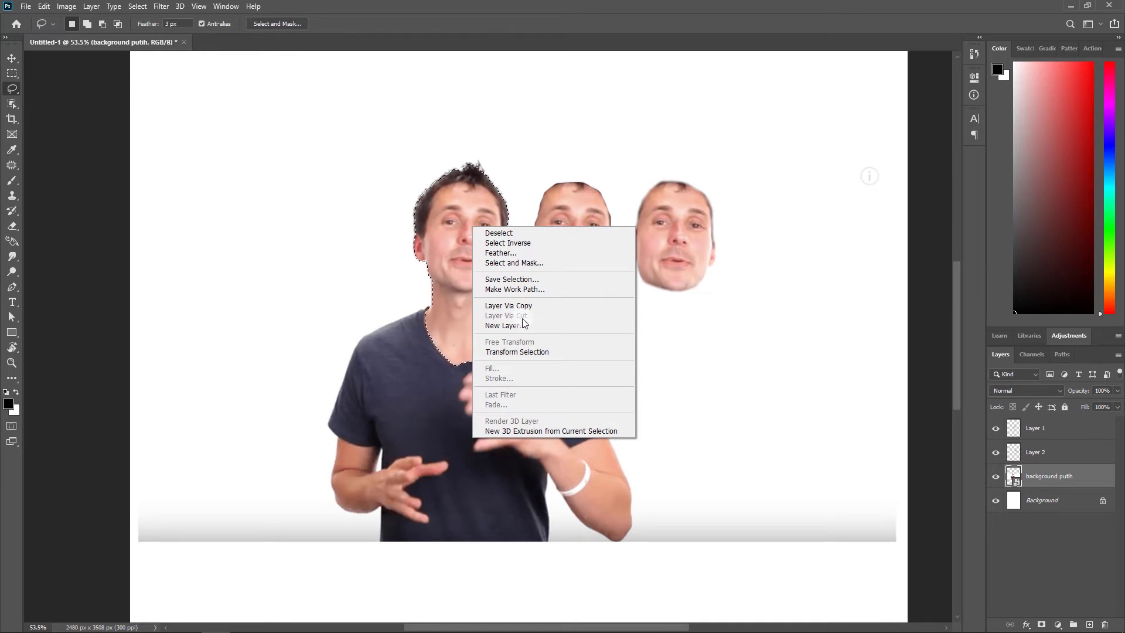
left_click(465, 221)
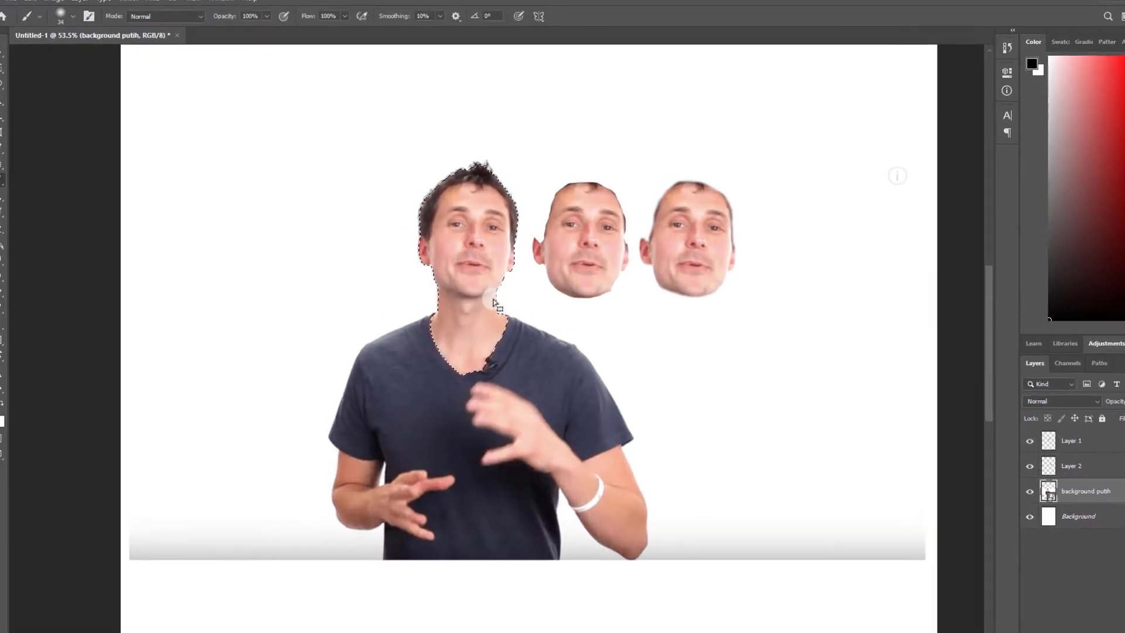
- Rasterize the background putih smart object by trying to paint on it with the Brush tool
key("e")
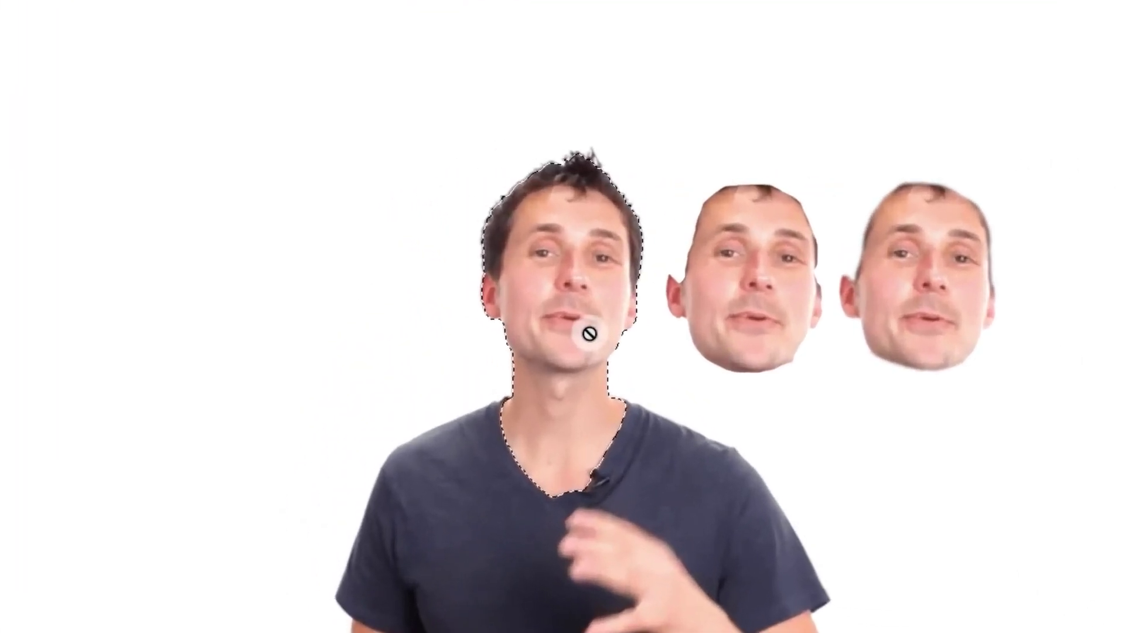
left_click(477, 275)
left_click(761, 321)
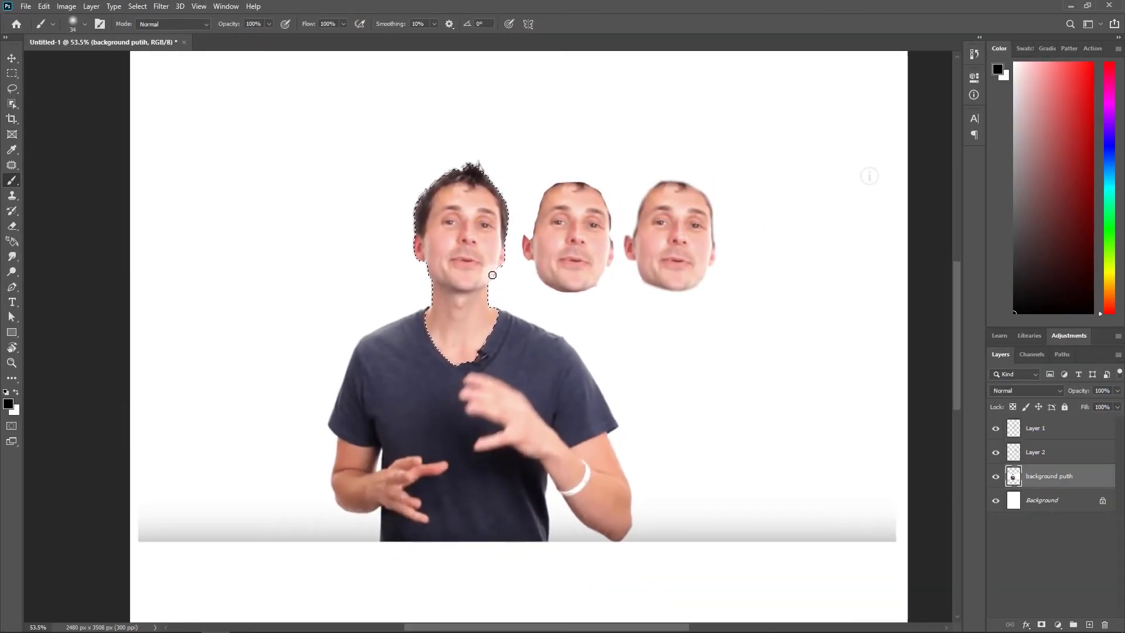
right_click(466, 217)
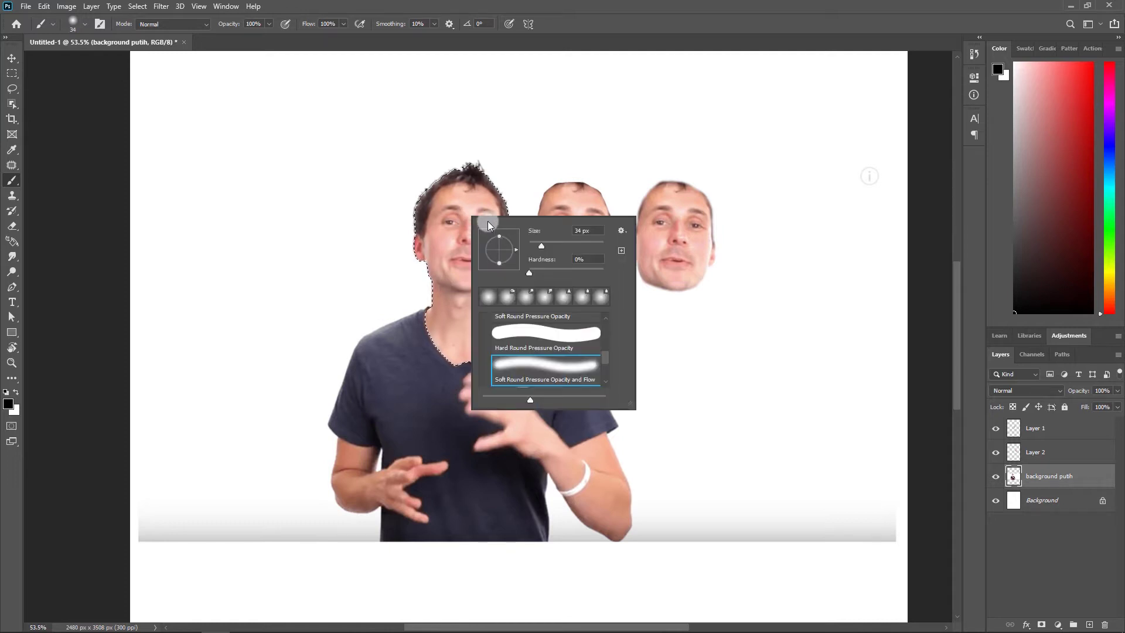
- Return to the Lasso tool, cut the selected head and neck with Layer Via Cut, and undo the cut
left_click(12, 89)
left_click(71, 115)
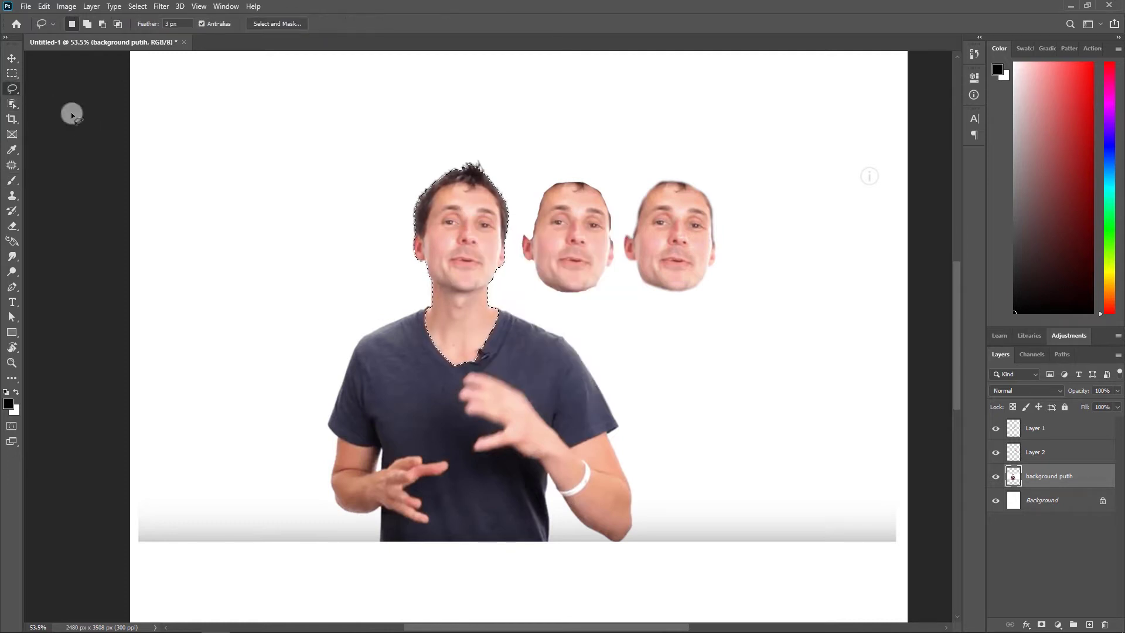
right_click(483, 228)
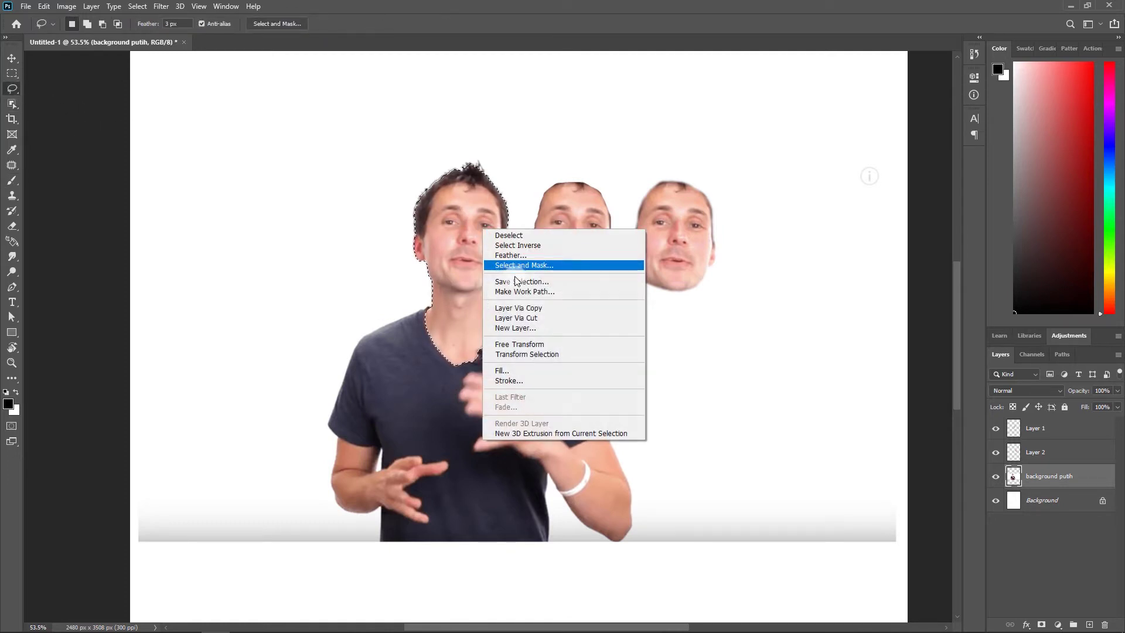
left_click(532, 318)
key("ctrl+z")
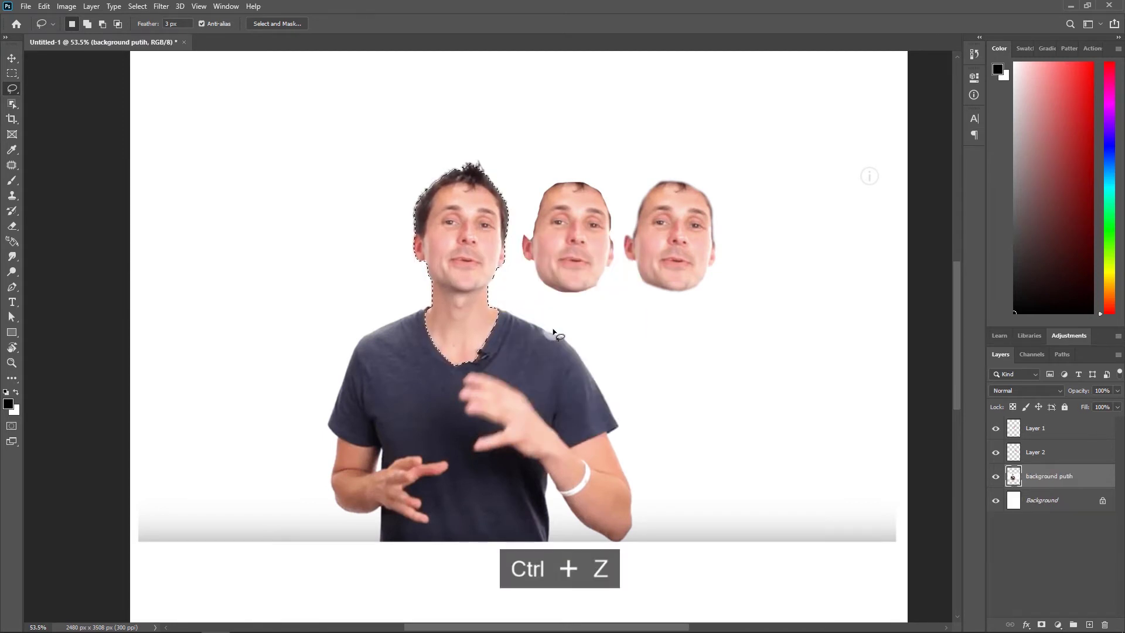
- Cut the head and neck selection to a new layer and check it with the background putih layer temporarily hidden
key("ctrl+shift+j")
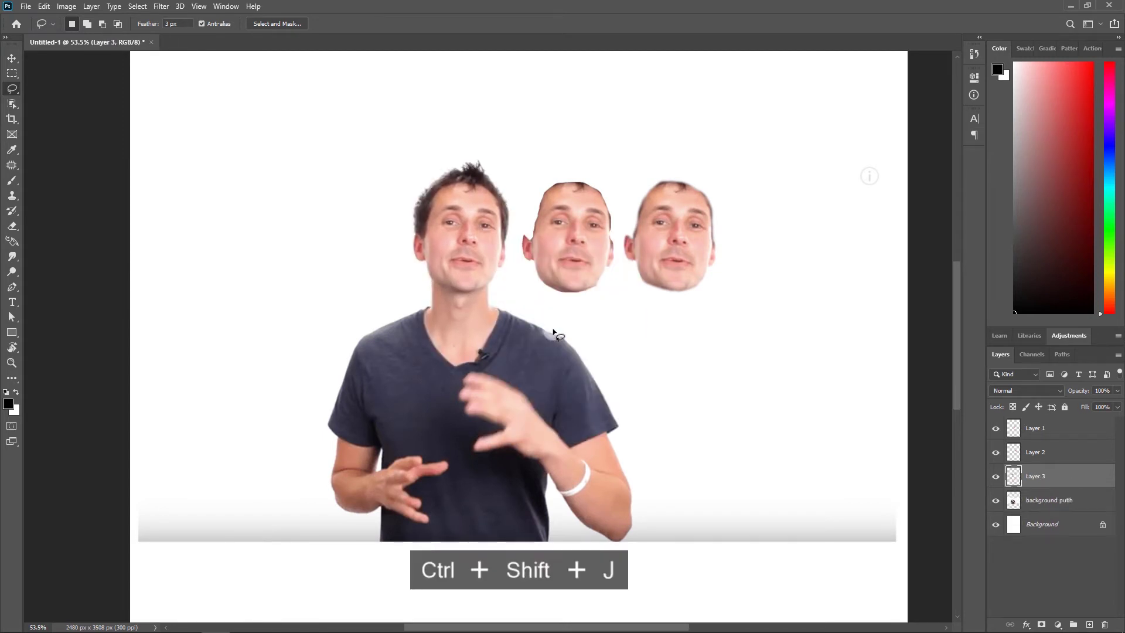
left_click(996, 501)
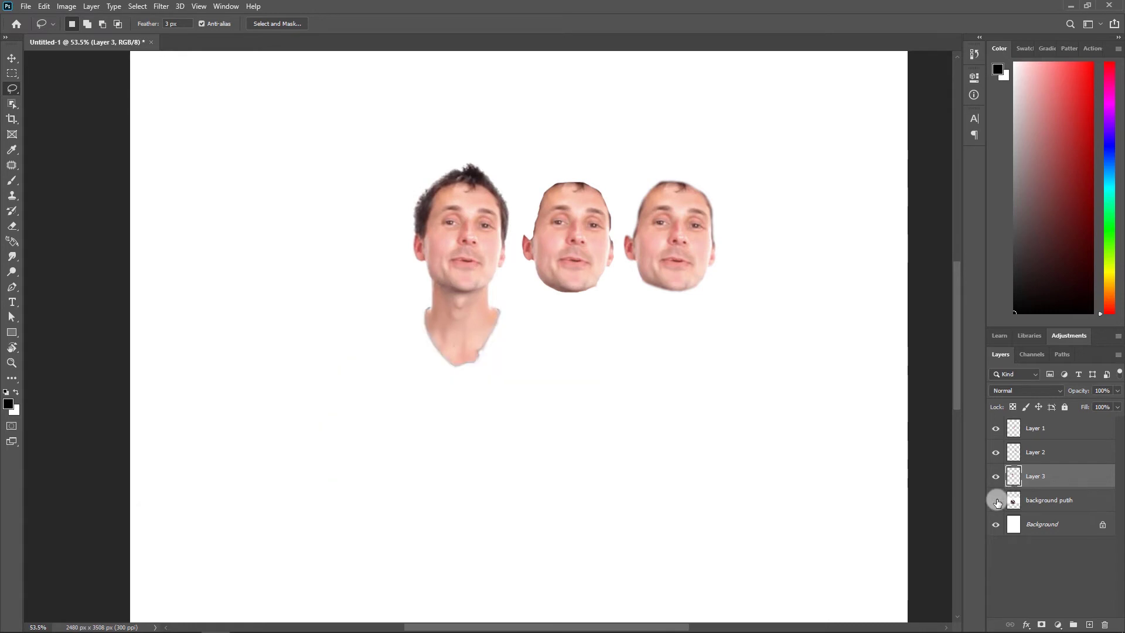
left_click(996, 500)
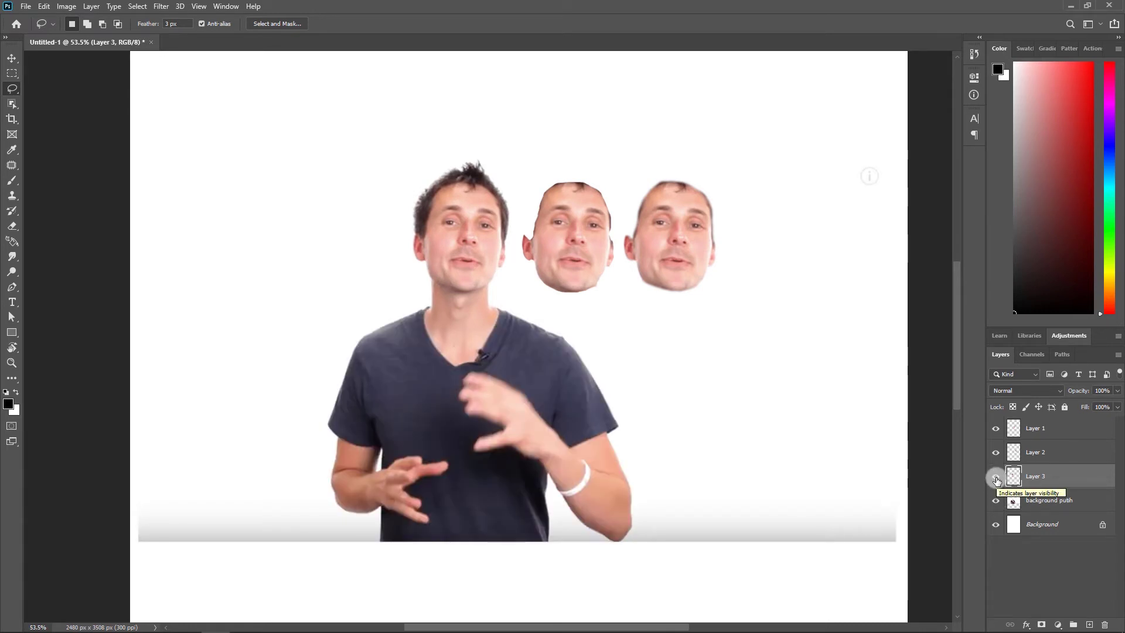
- Check the cut photo with the head layer temporarily hidden, and move the cut-out head to the left of the man
left_click(996, 478)
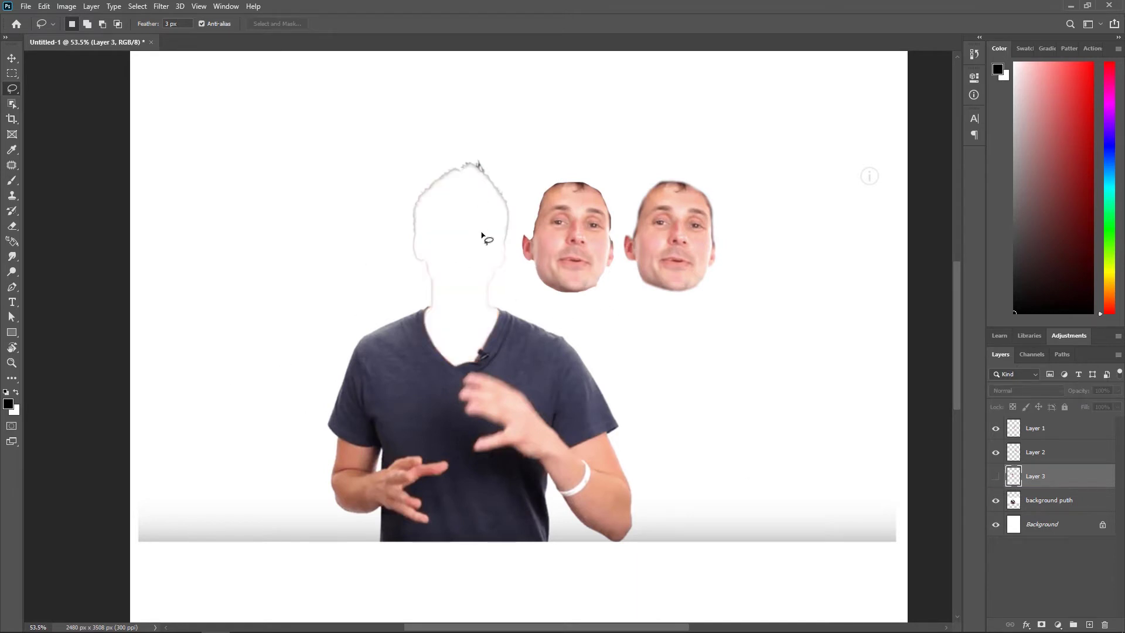
left_click(996, 476)
key("ctrl+0")
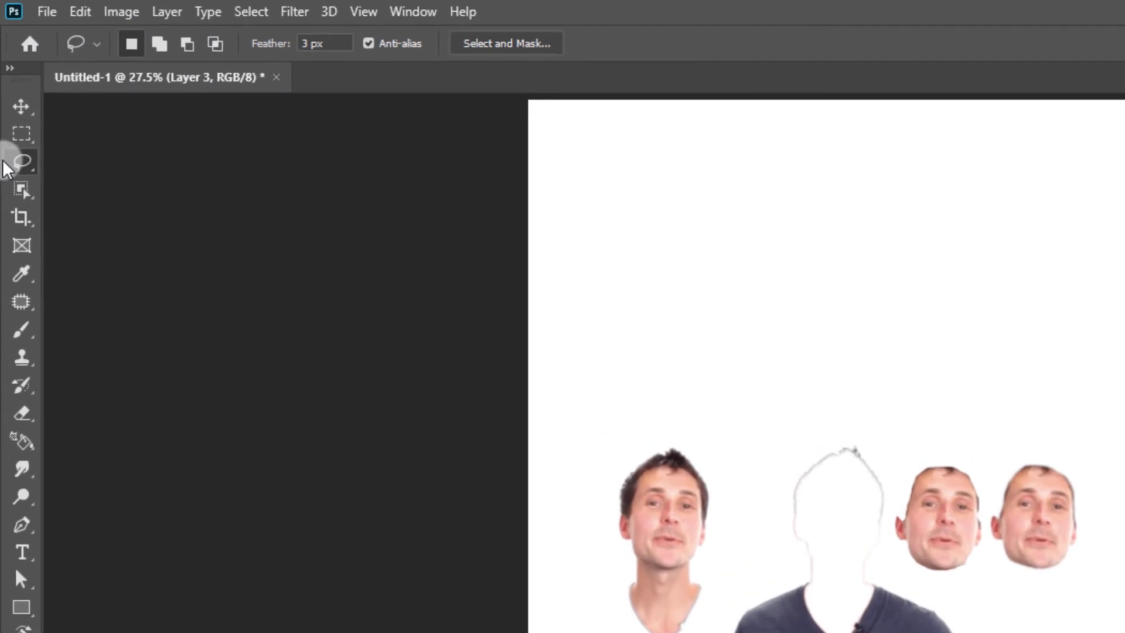
- Switch the lasso to the Polygonal Lasso tool, and move the photo with its three cut-out layers to the top of the page
left_click(12, 93)
left_click_drag(24, 173, 87, 185)
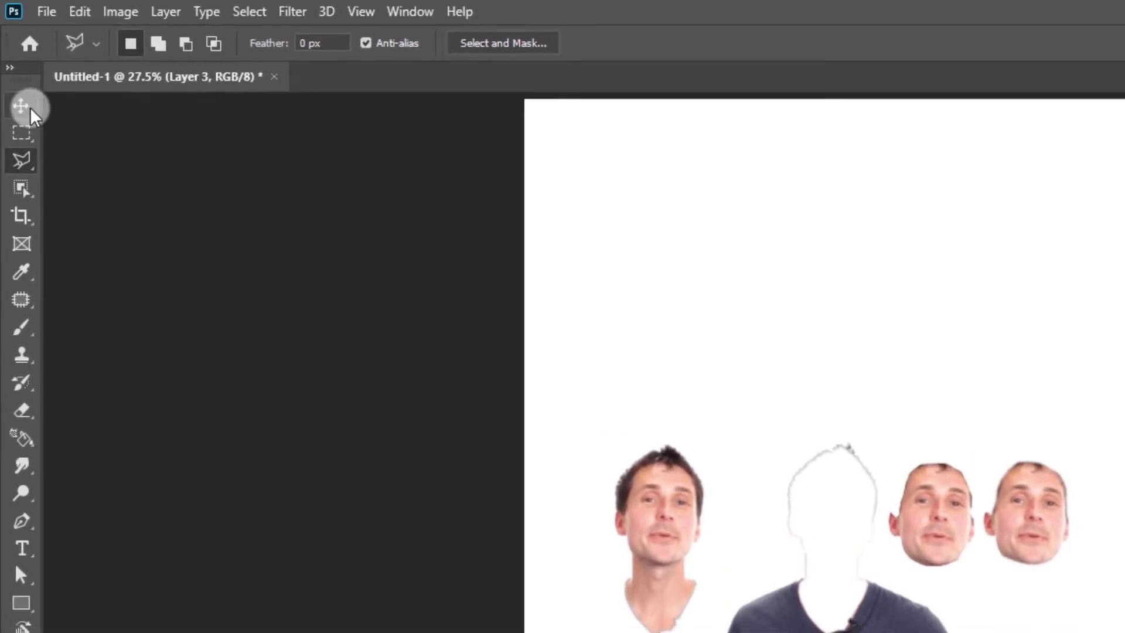
left_click(29, 111)
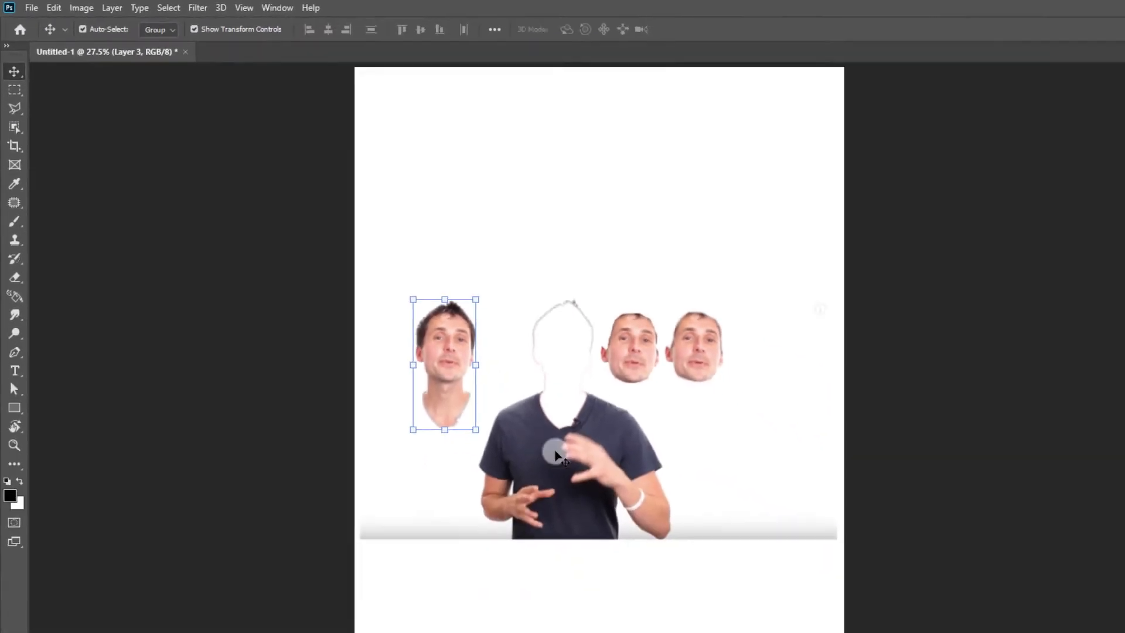
left_click_drag(703, 464, 346, 296)
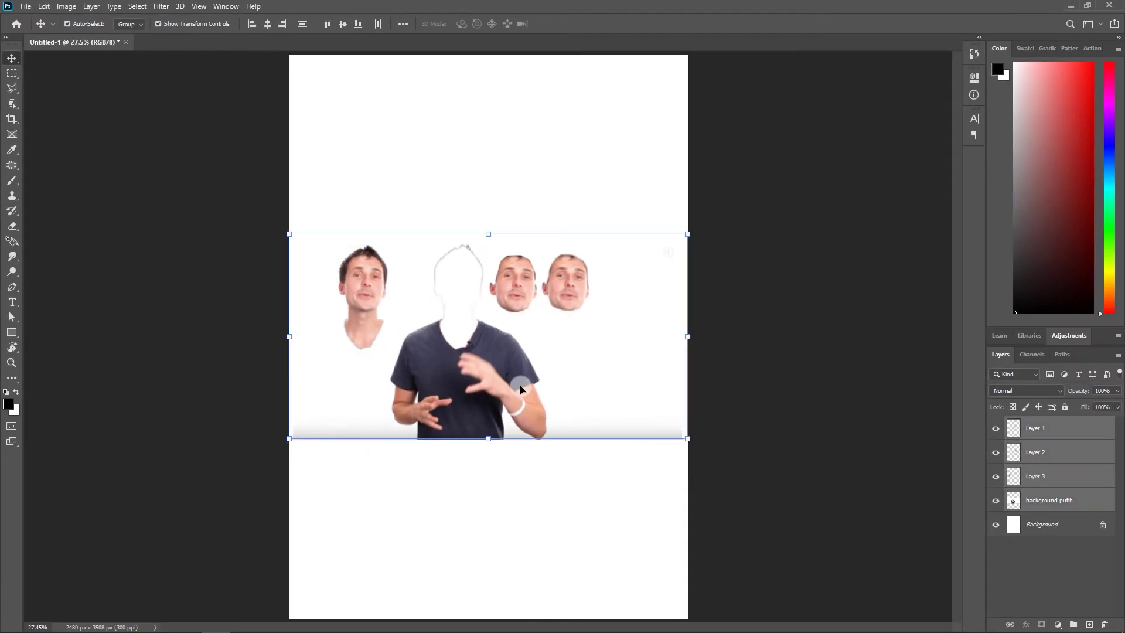
left_click_drag(520, 389, 525, 253)
left_click(538, 374)
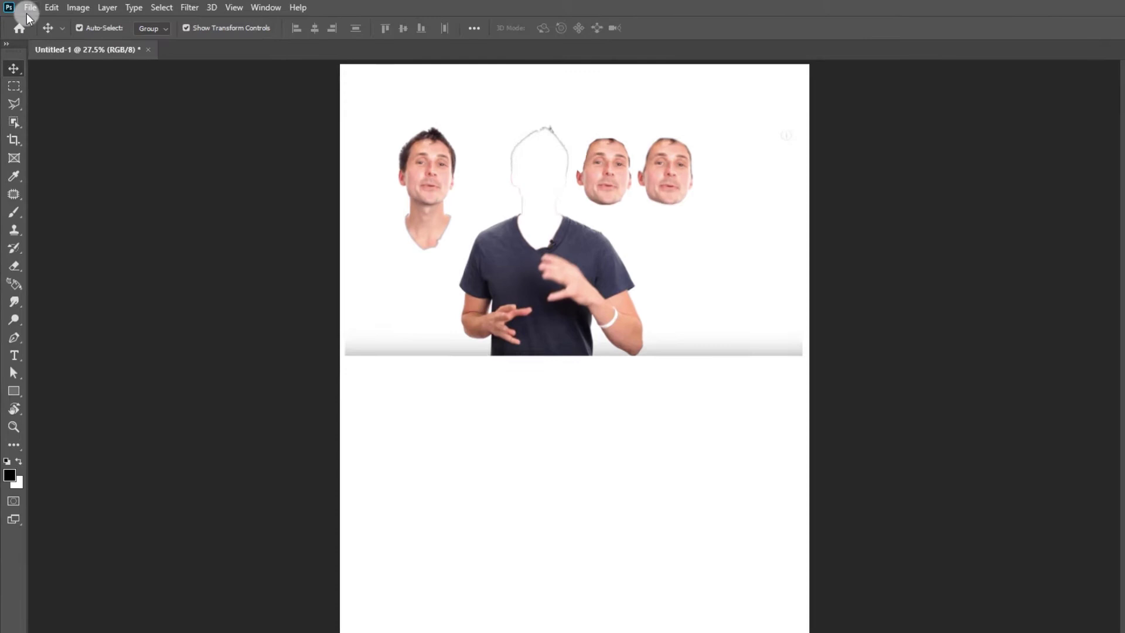
- Place the background putih photo as an embedded image and position it centred just below the first photo
left_click(26, 5)
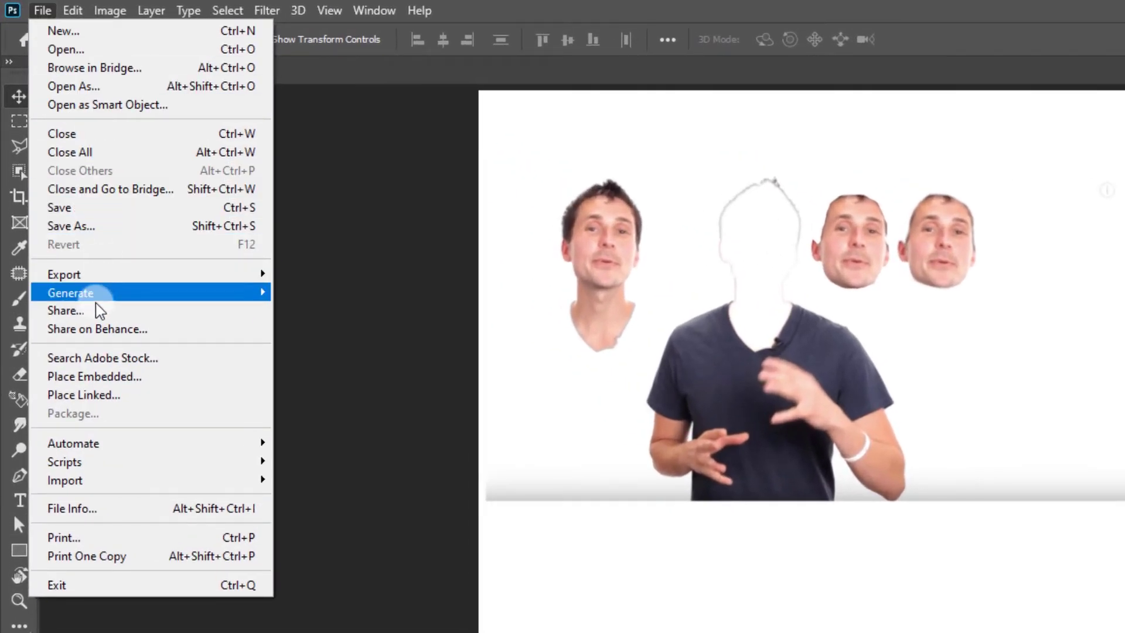
left_click(120, 377)
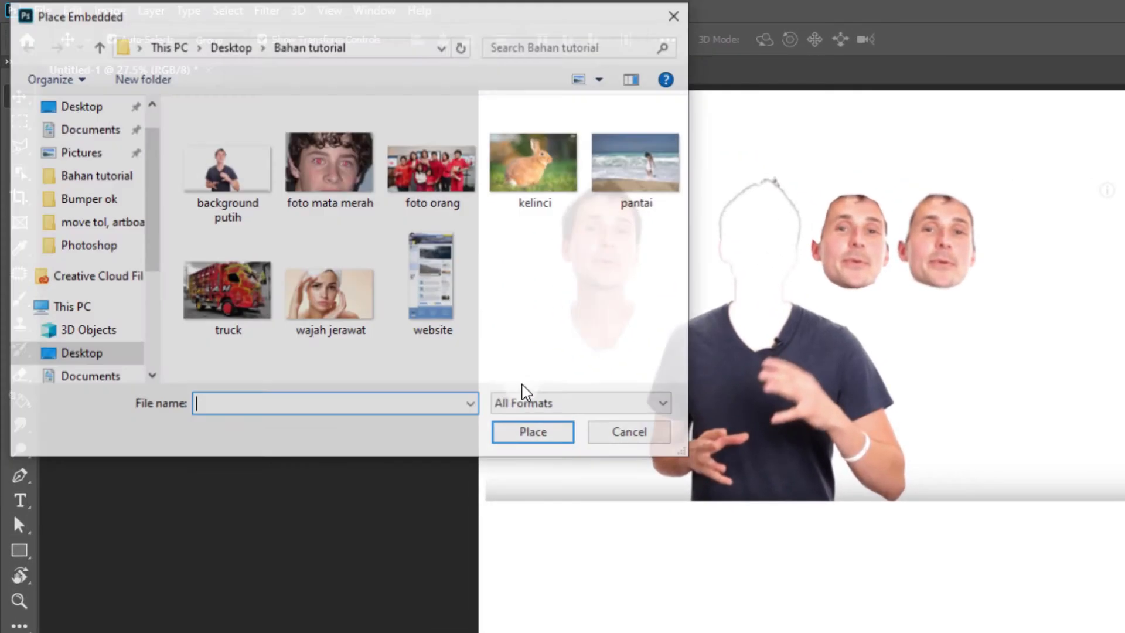
left_click(226, 169)
left_click(534, 433)
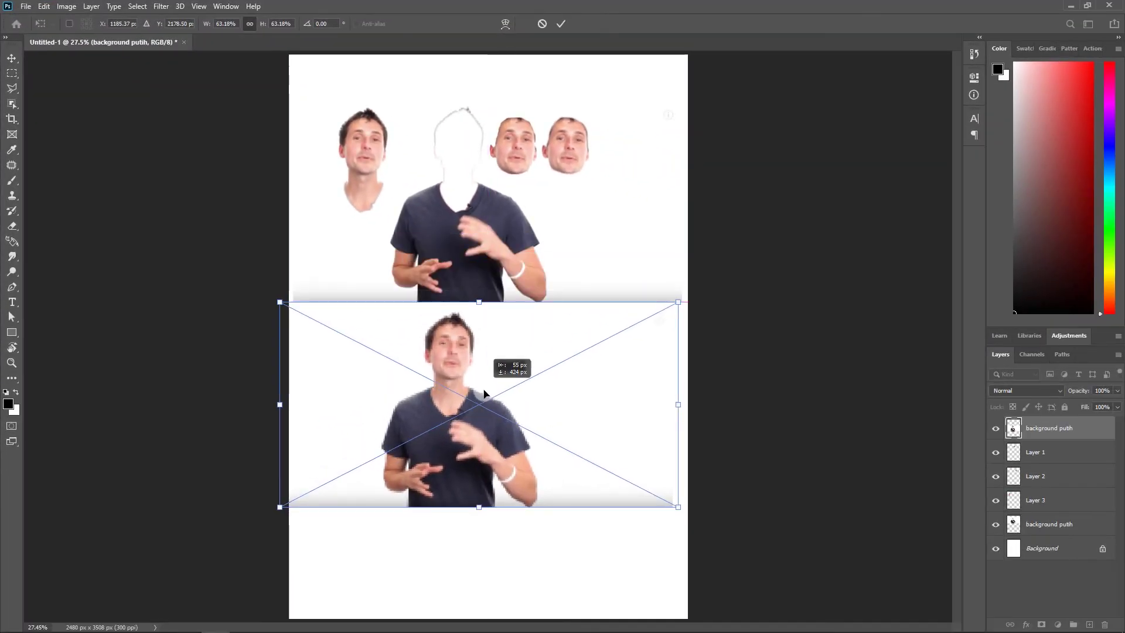
left_click_drag(484, 393, 491, 400)
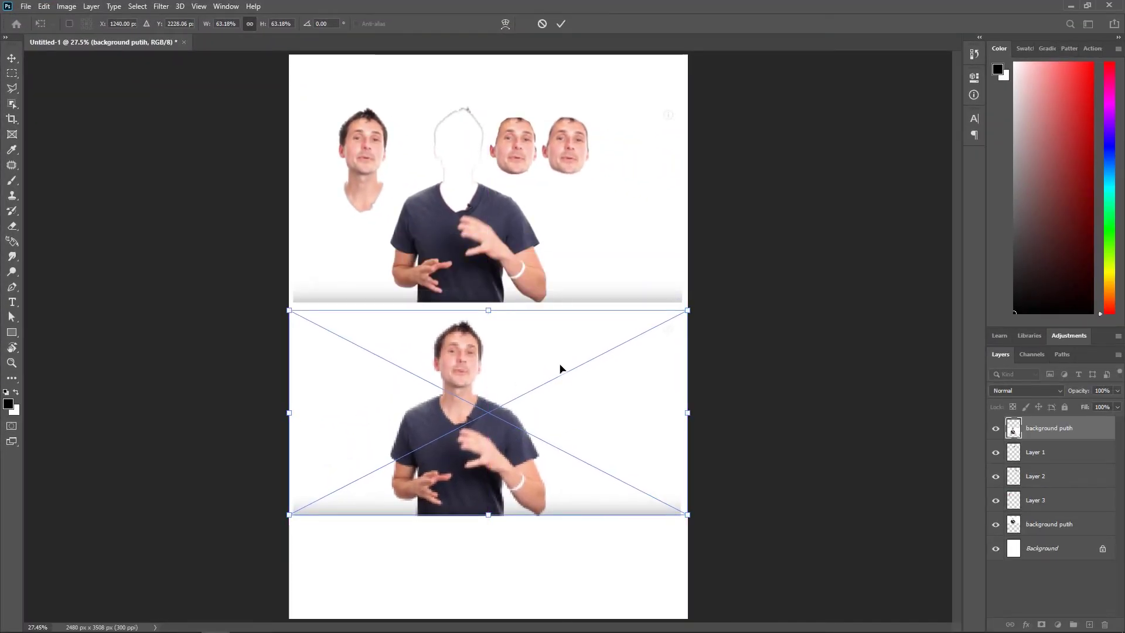
key("Return")
left_click(504, 451)
- Outline the man's head in the lower photo from jaw to hair and back with a closed Polygonal Lasso selection
scroll(472, 445, "up", 5)
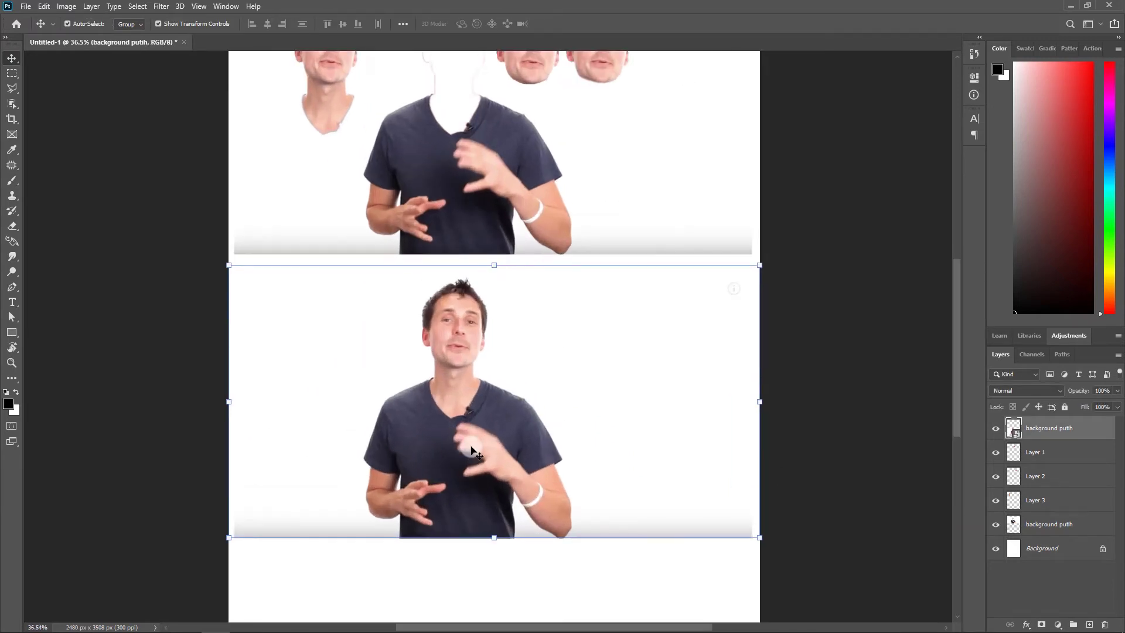
scroll(466, 249, "up", 5)
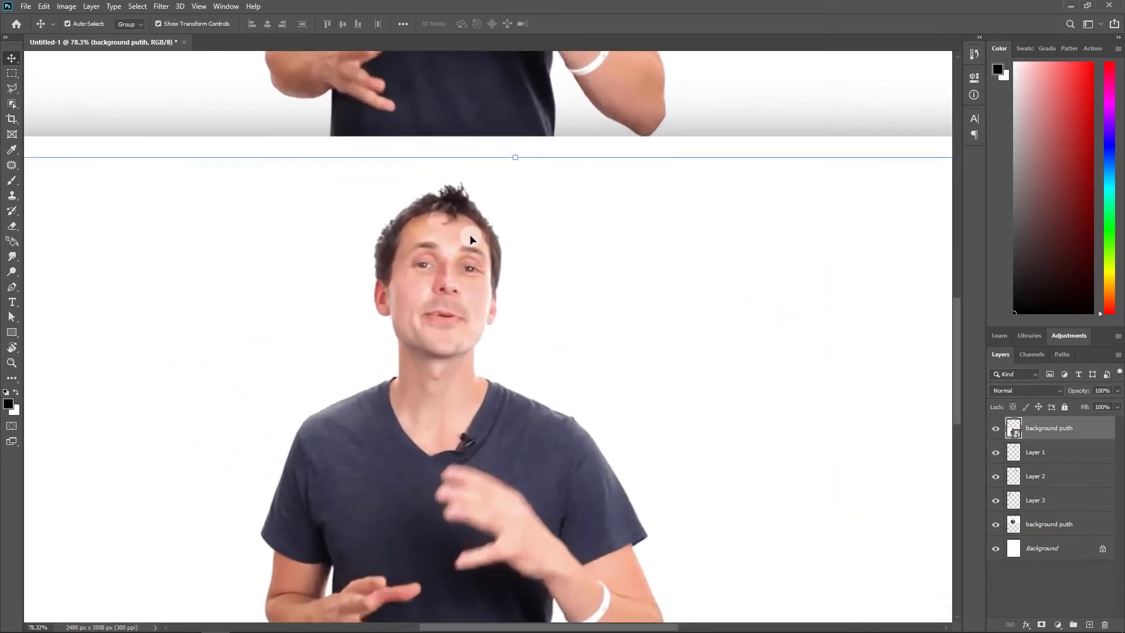
left_click(13, 89)
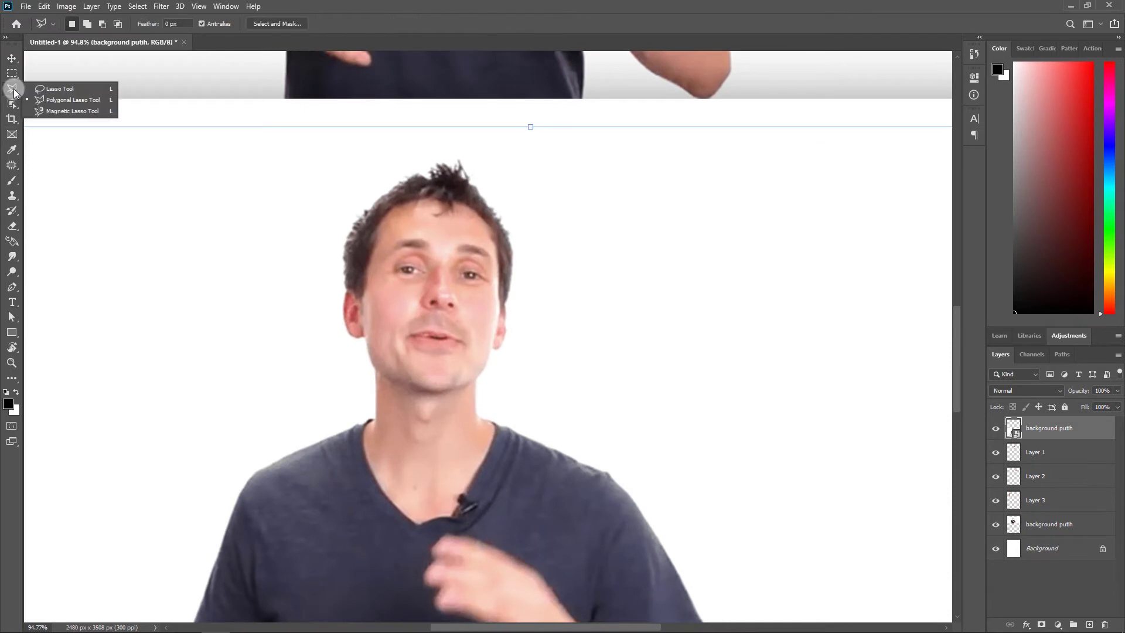
left_click(63, 101)
scroll(450, 331, "up", 3)
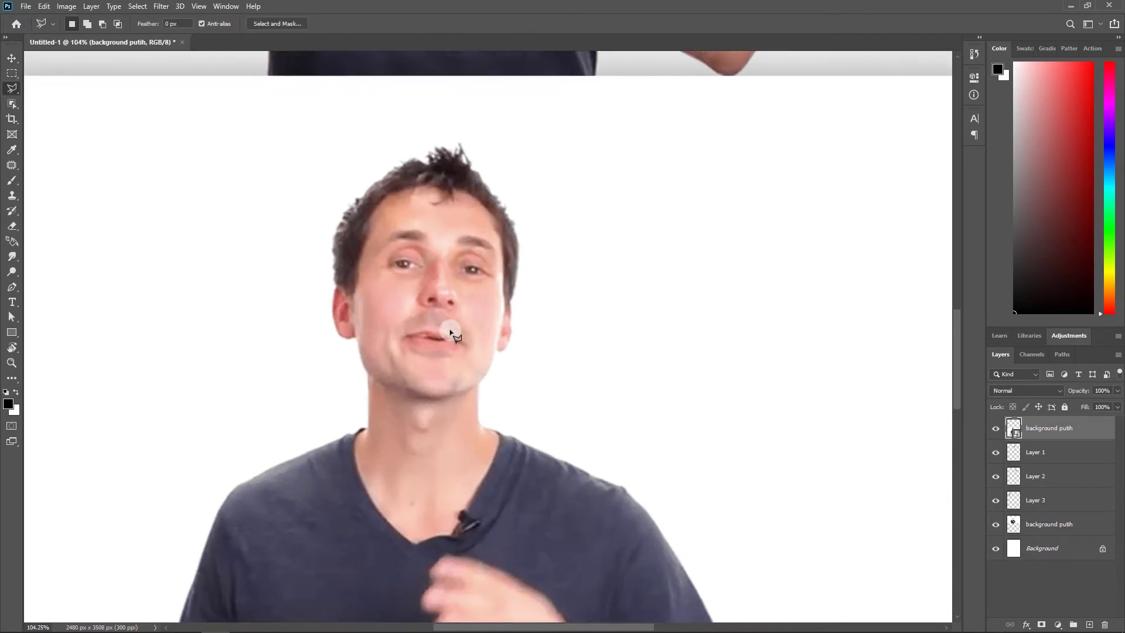
left_click(342, 387)
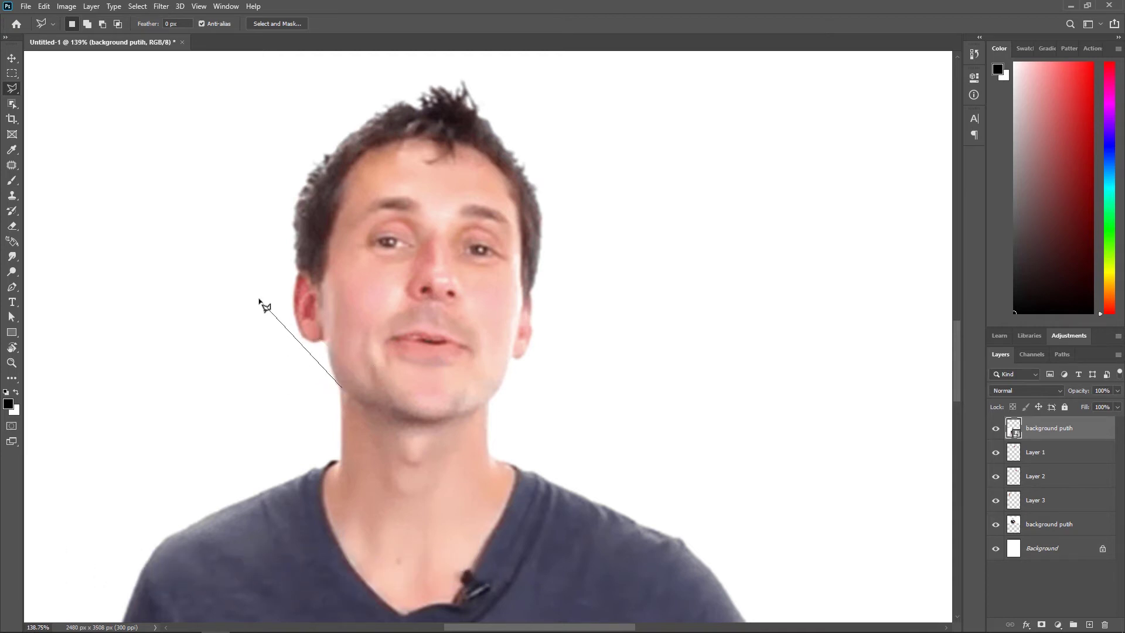
left_click(319, 333)
left_click(304, 179)
left_click(402, 107)
left_click(463, 110)
left_click(508, 152)
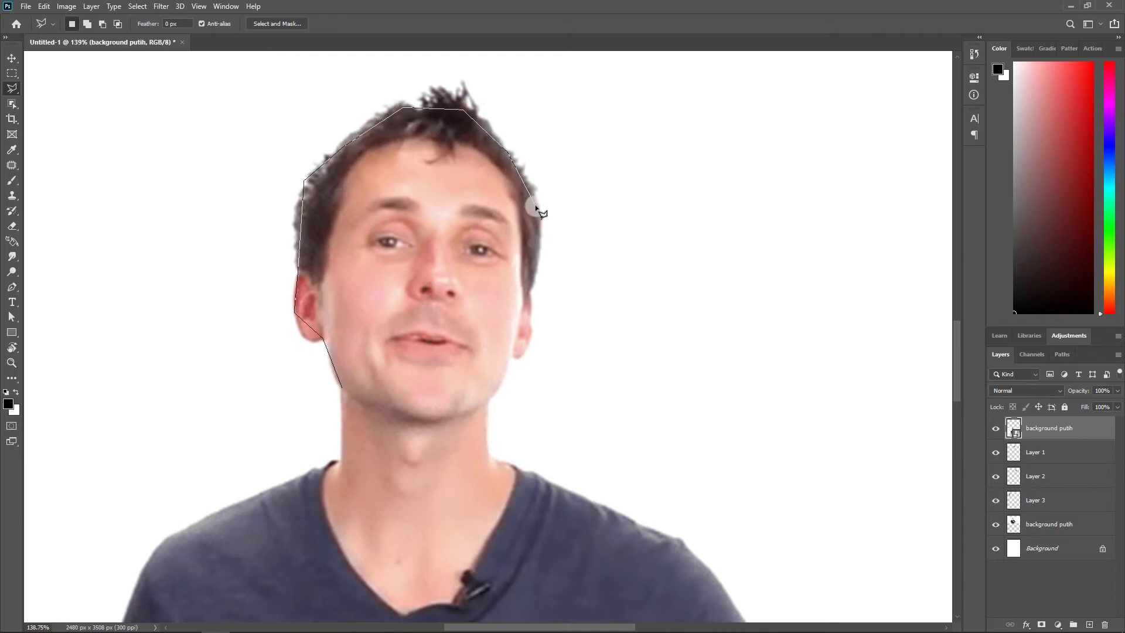
left_click(536, 230)
left_click(530, 288)
left_click(512, 355)
left_click(488, 402)
left_click(427, 426)
left_click(346, 399)
left_click(342, 391)
- Copy the head selection to a new layer and move the cut-out head to the right of the man, level with the original
scroll(419, 238, "down", 5)
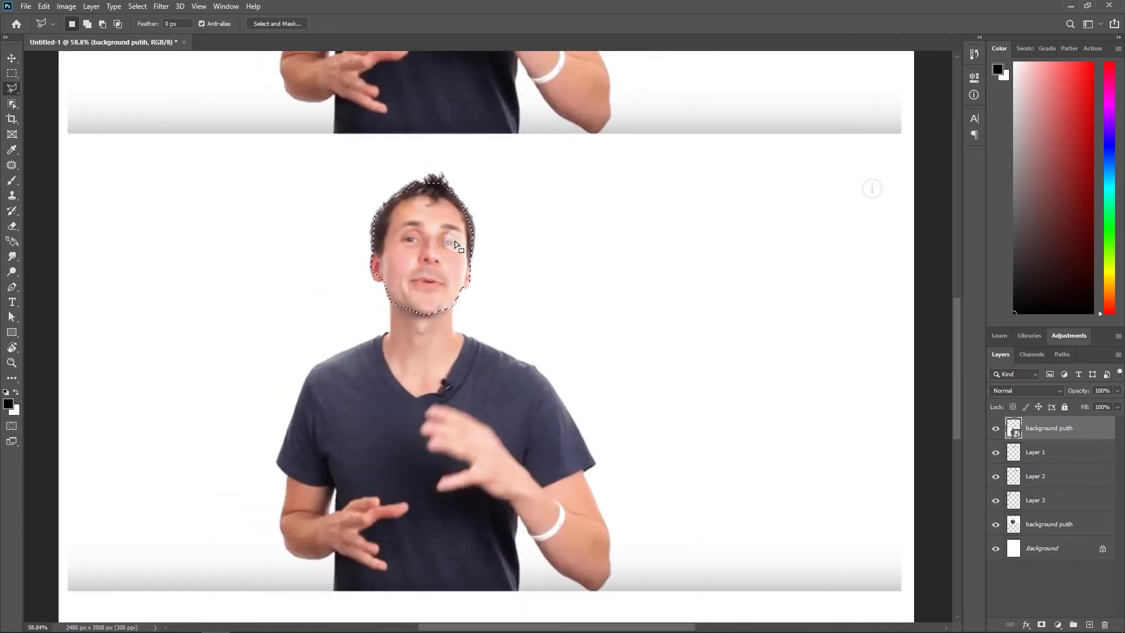
scroll(455, 240, "up", 2)
right_click(433, 259)
left_click(424, 243)
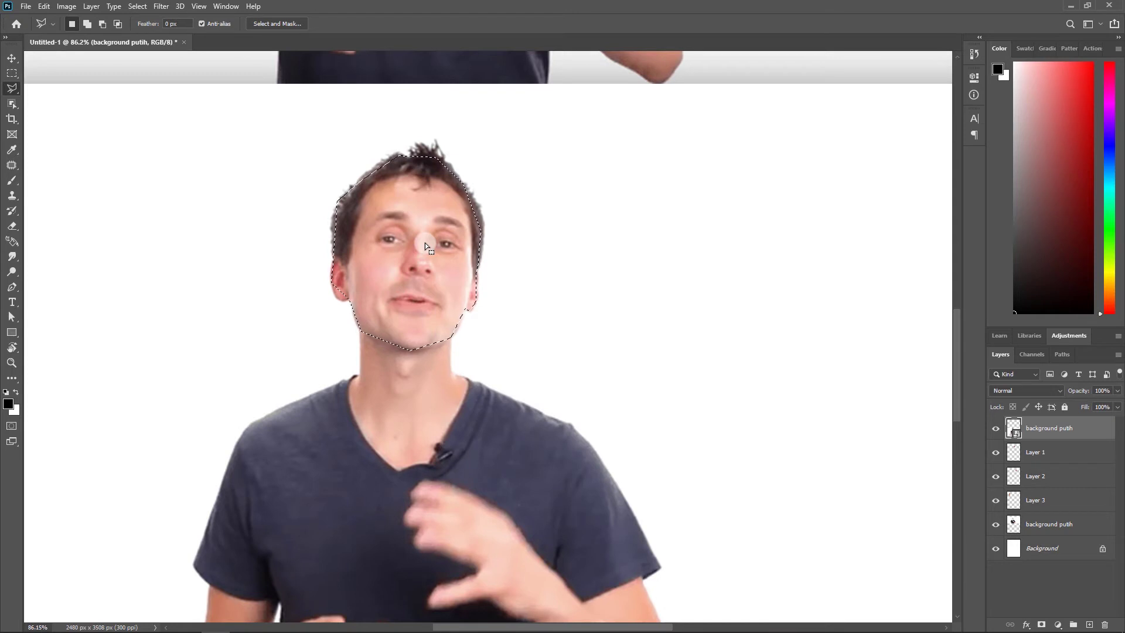
key("ctrl+j")
key("v")
left_click_drag(418, 230, 627, 223)
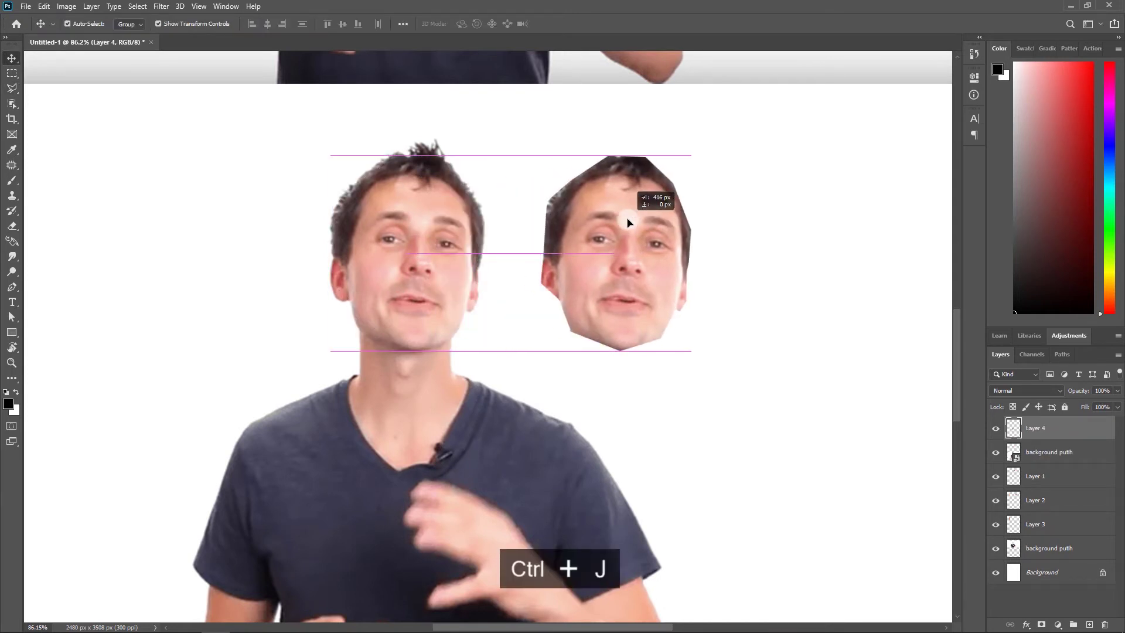
scroll(632, 283, "up", 2)
left_click_drag(633, 283, 313, 253)
scroll(313, 253, "down", 3)
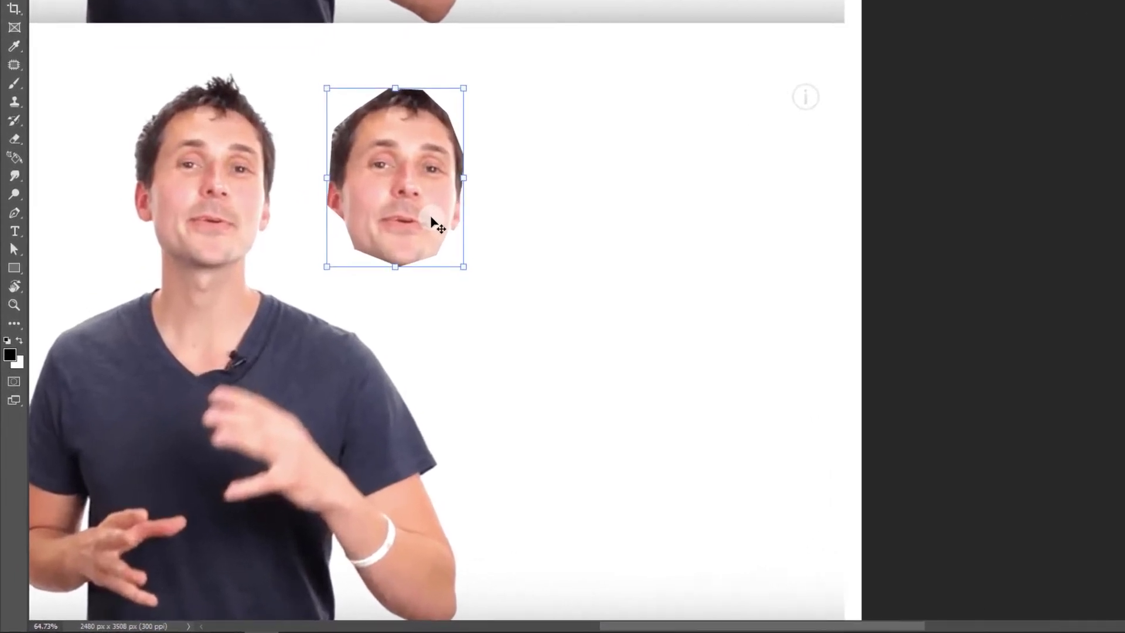
- Draw a black triangle with the Polygon tool in the empty area right of the cut-out head, and move it slightly down
left_click_drag(20, 238, 84, 282)
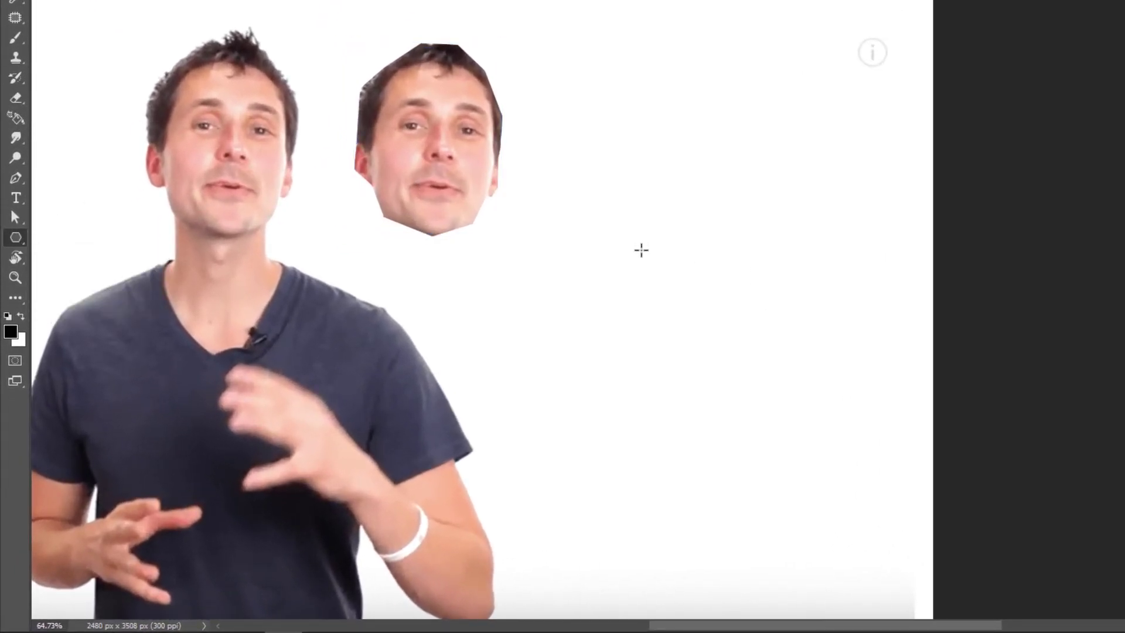
left_click_drag(597, 236, 711, 356)
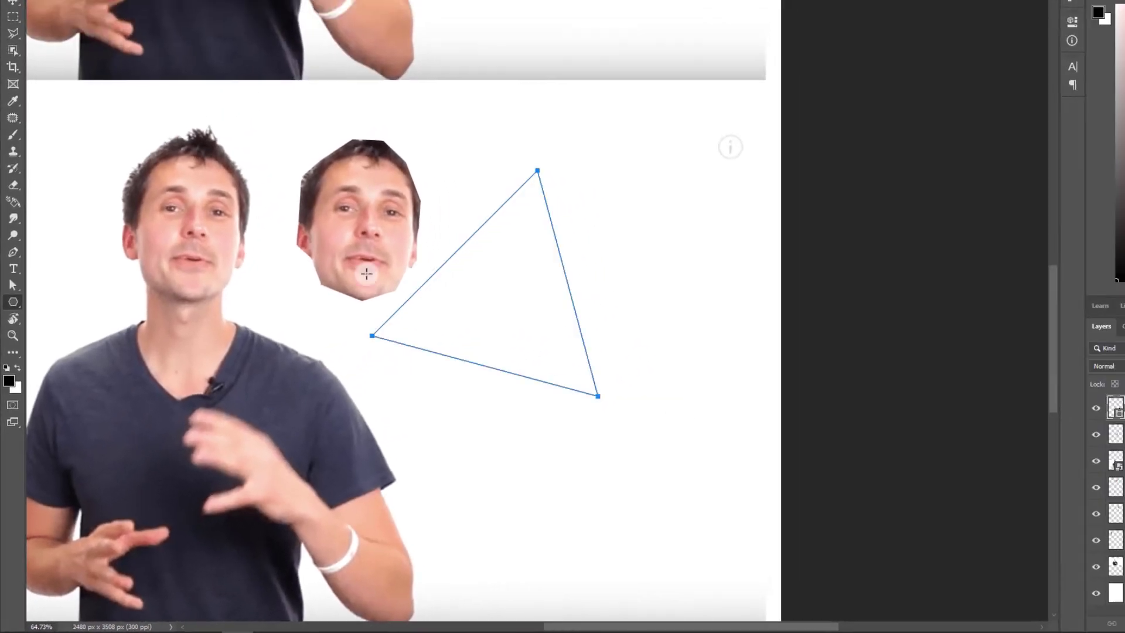
key("v")
left_click_drag(548, 275, 595, 330)
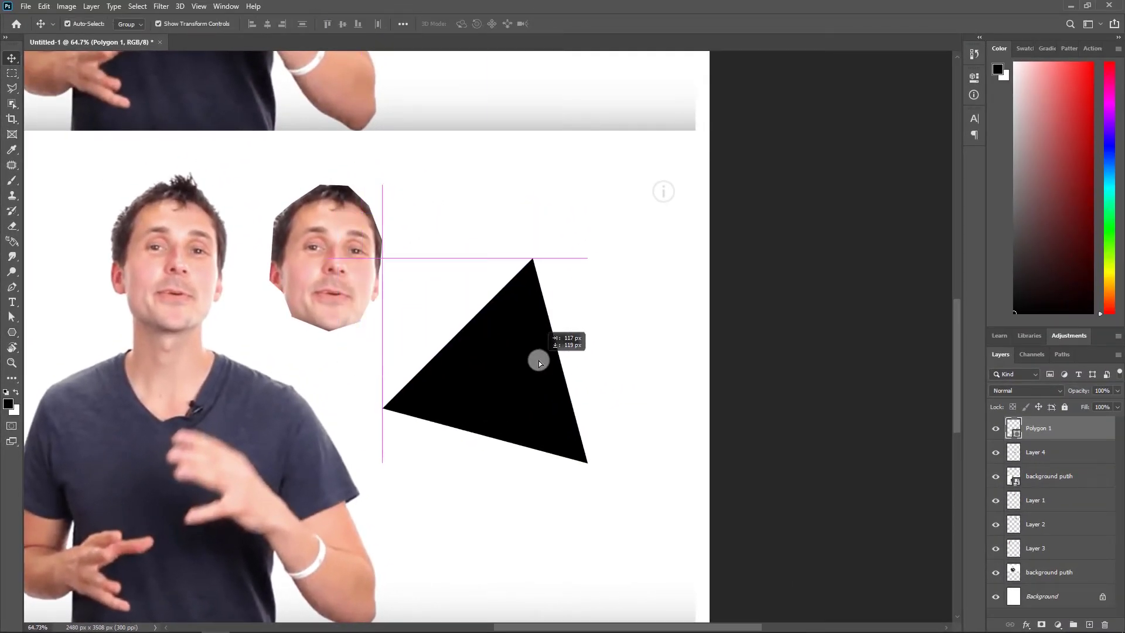
left_click_drag(539, 360, 539, 361)
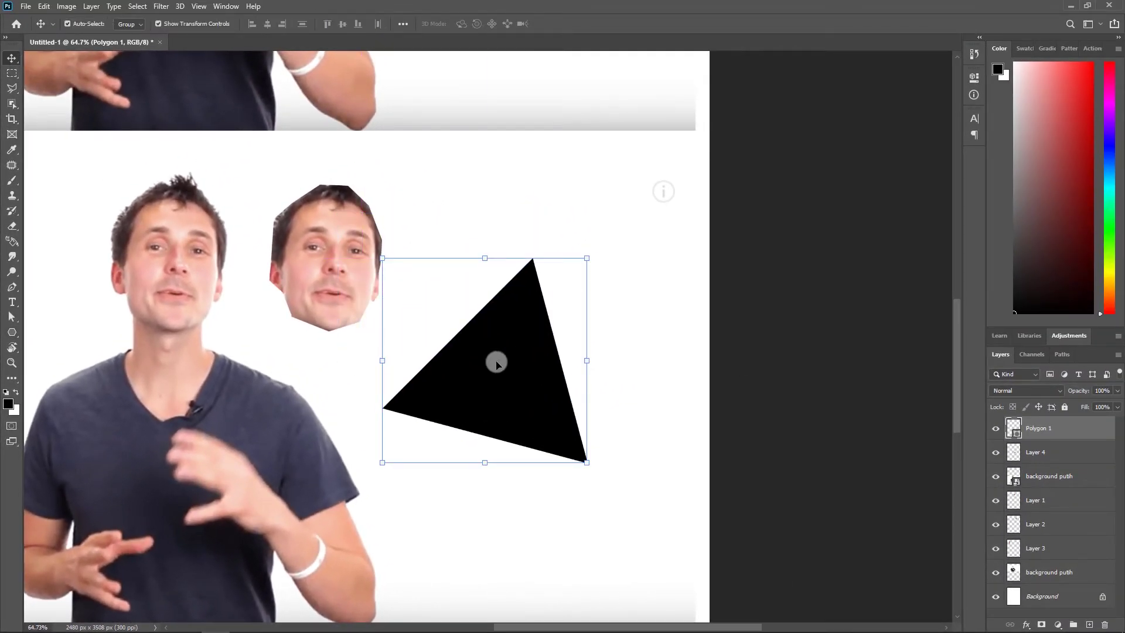
- Select the black triangle corner to corner with the Polygonal Lasso tool
scroll(496, 363, "up", 1)
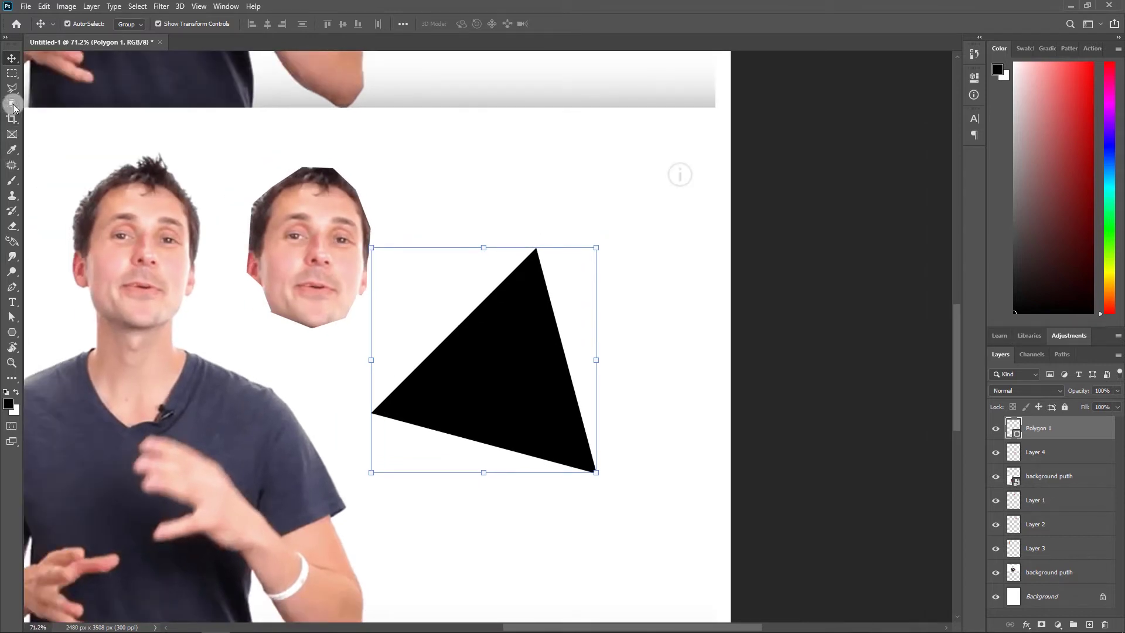
left_click(12, 104)
left_click(11, 88)
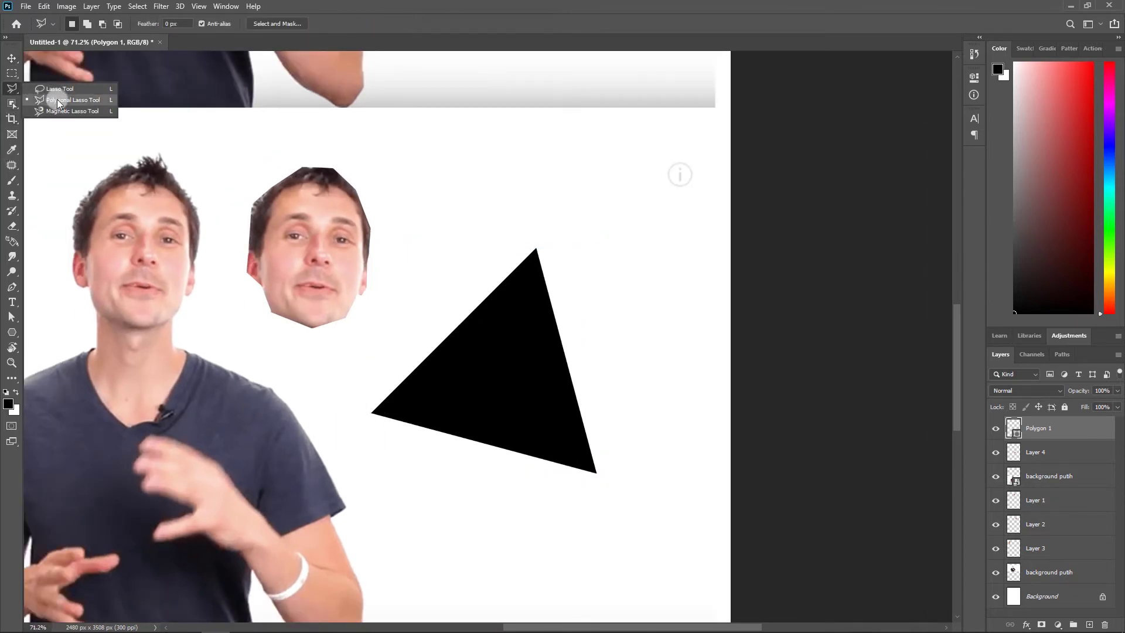
left_click(57, 100)
scroll(502, 376, "up", 3)
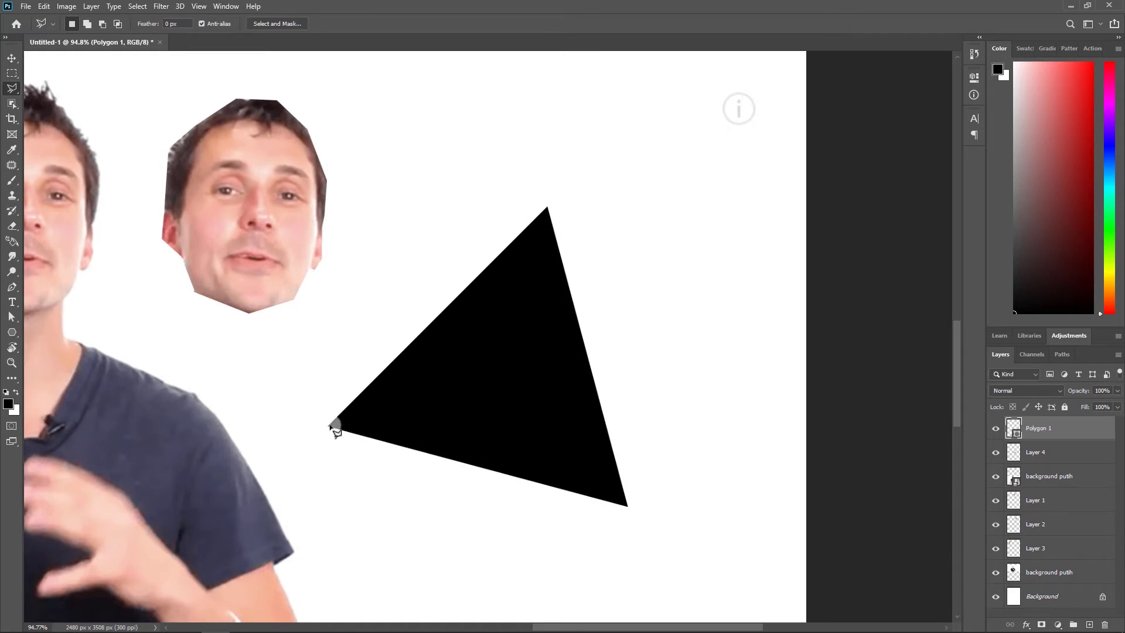
left_click(547, 209)
left_click(623, 503)
left_click(329, 427)
left_click(519, 368)
- Duplicate the triangle layer, clear the selection, and arrange the two triangles one above the other beside the man
key("ctrl+j")
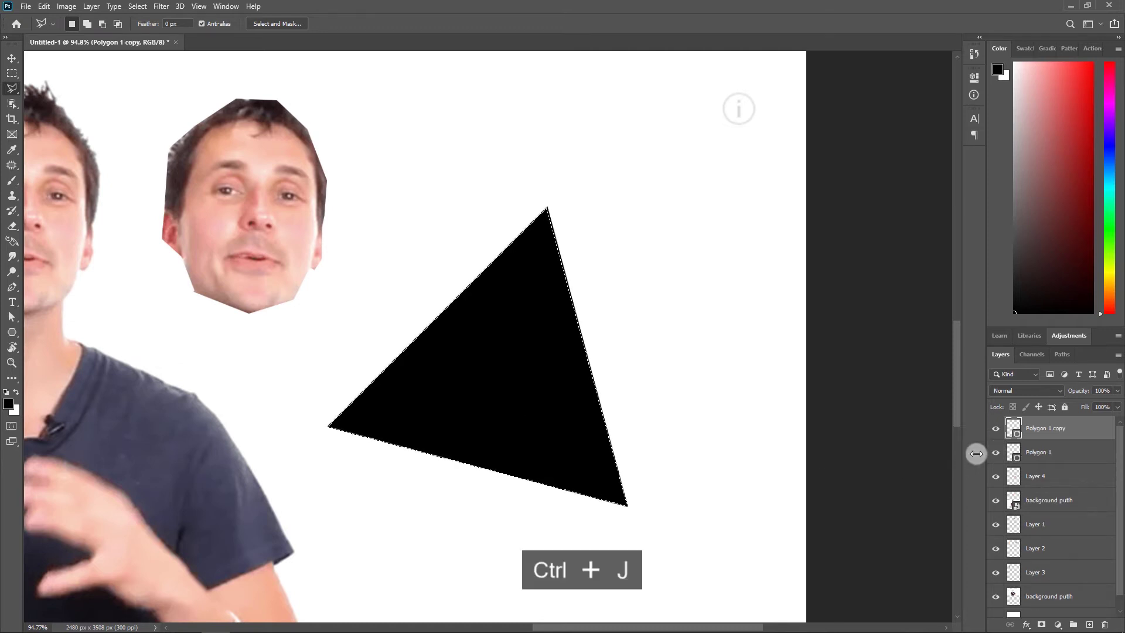
key("ctrl+d")
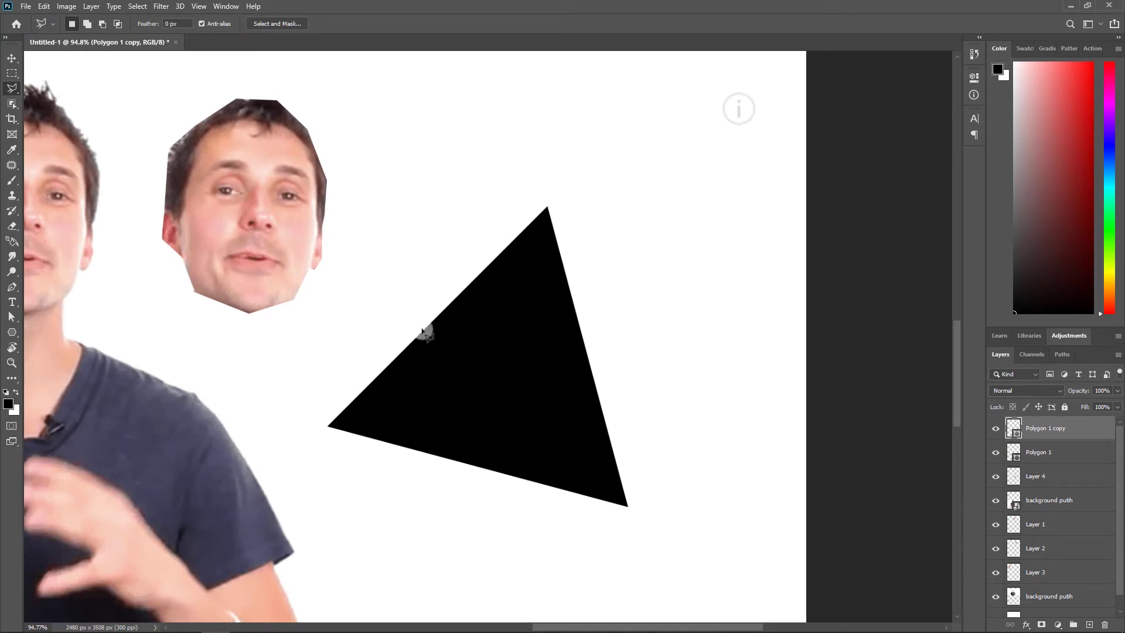
left_click(14, 65)
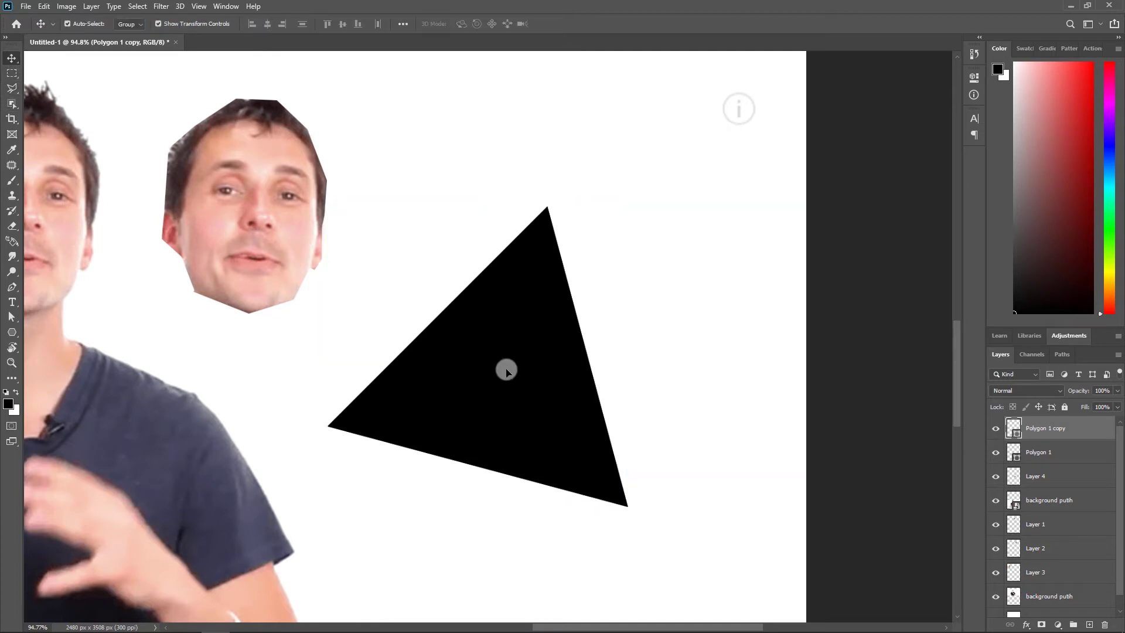
left_click_drag(502, 370, 556, 98)
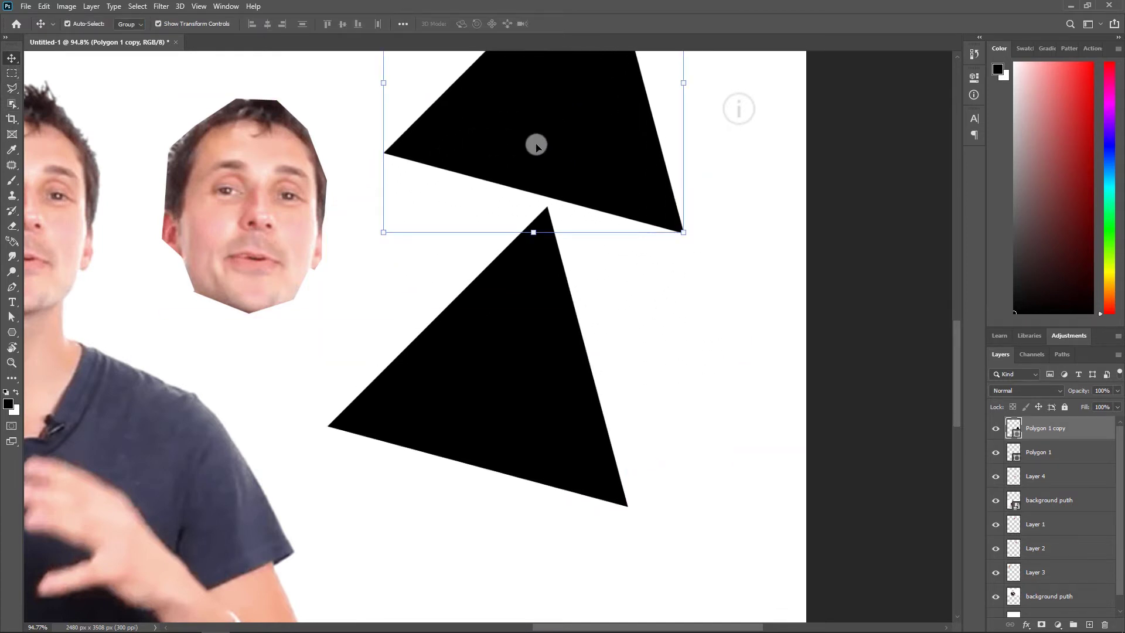
scroll(515, 168, "down", 4)
left_click_drag(519, 168, 601, 453)
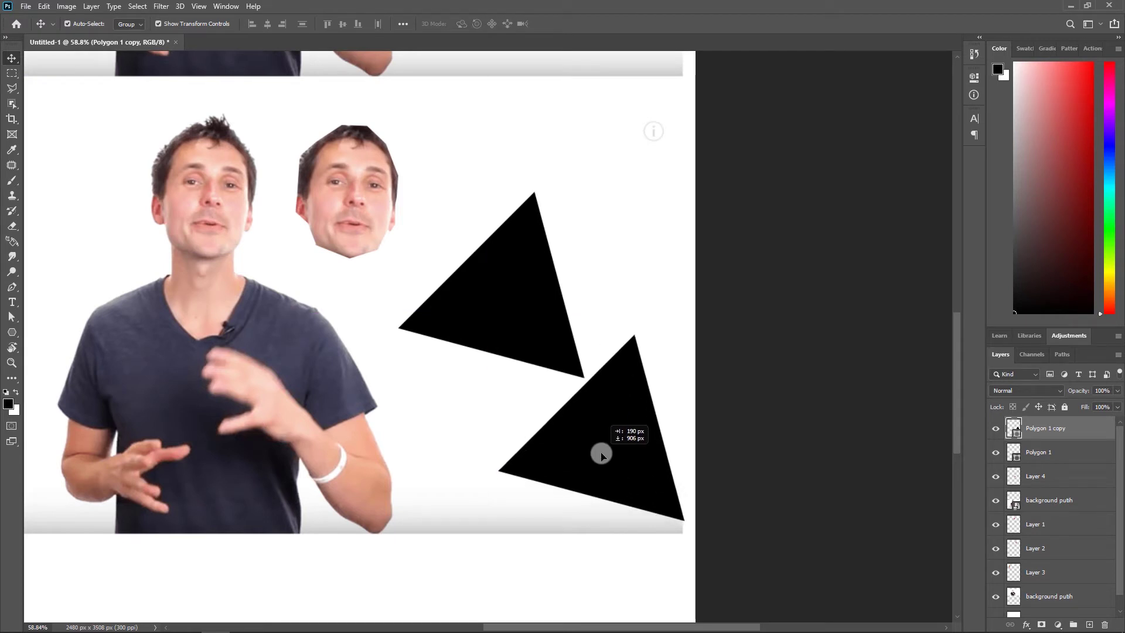
left_click_drag(522, 284, 520, 220)
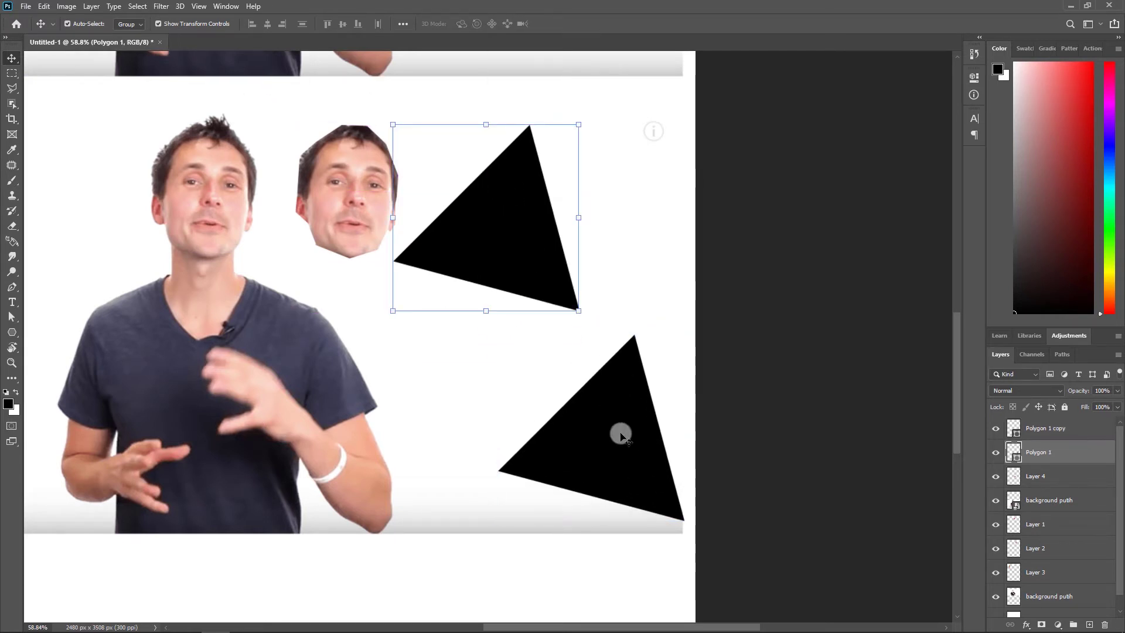
left_click_drag(618, 432, 540, 412)
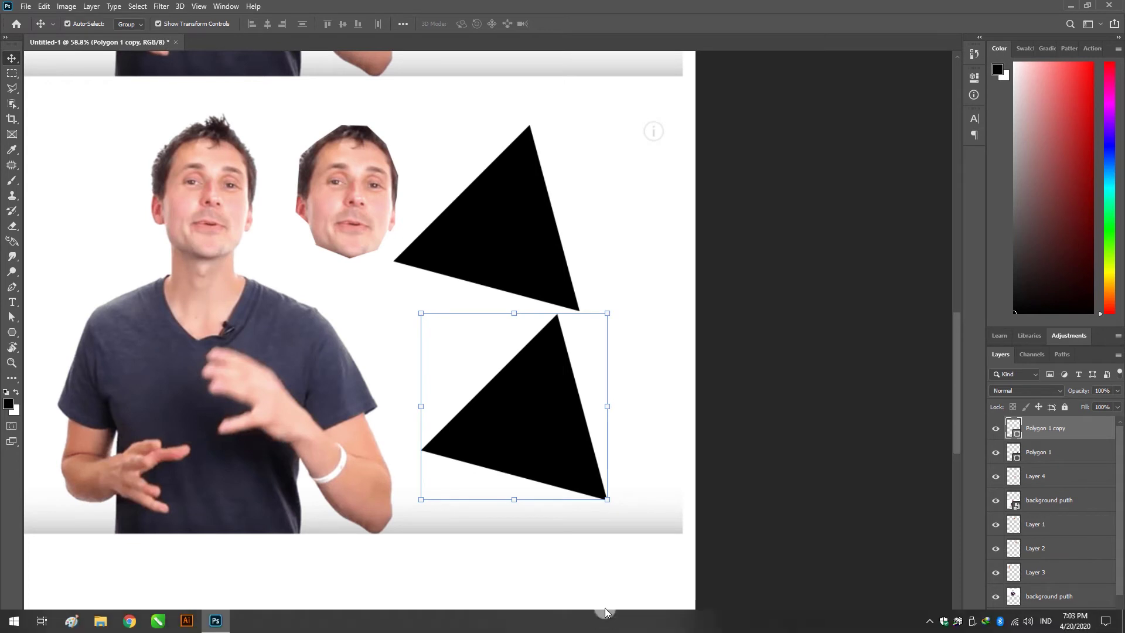
left_click(712, 504)
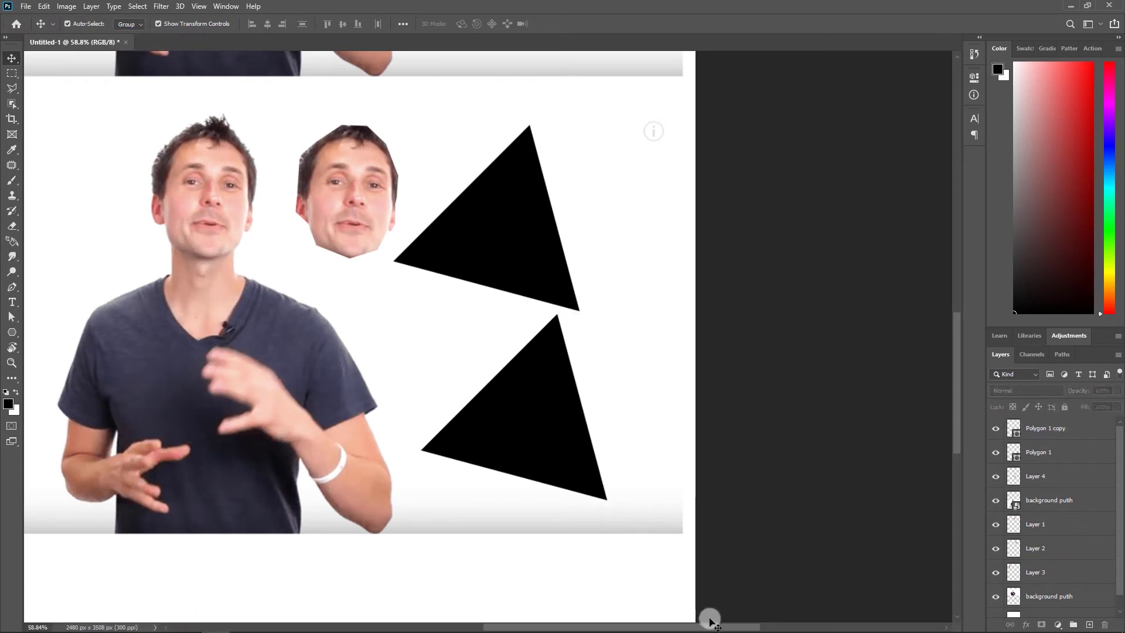
- Trace the lower triangle's edges freehand with the regular Lasso tool for comparison, and clear the selection
left_click_drag(717, 626, 677, 626)
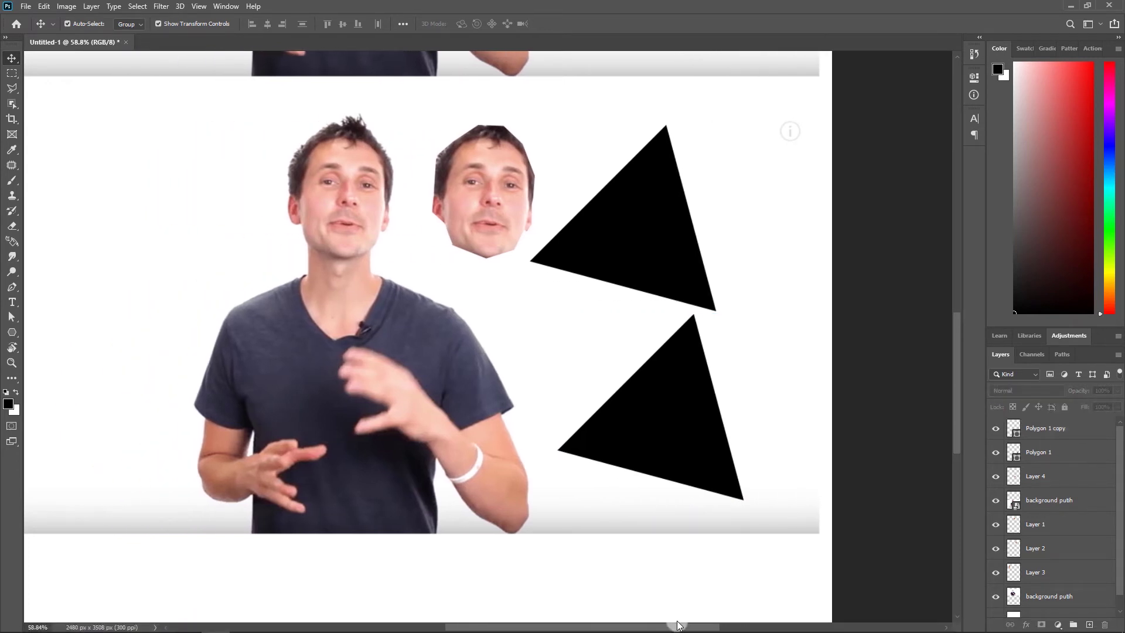
left_click(680, 483)
scroll(657, 393, "up", 1)
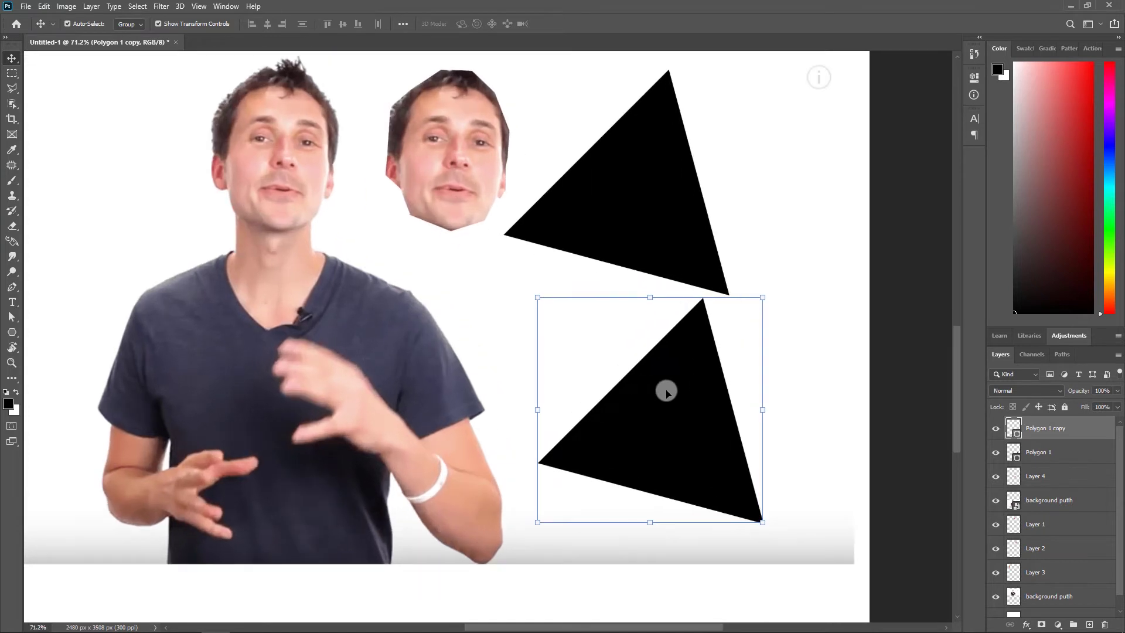
left_click_drag(14, 92, 55, 84)
scroll(719, 416, "up", 2)
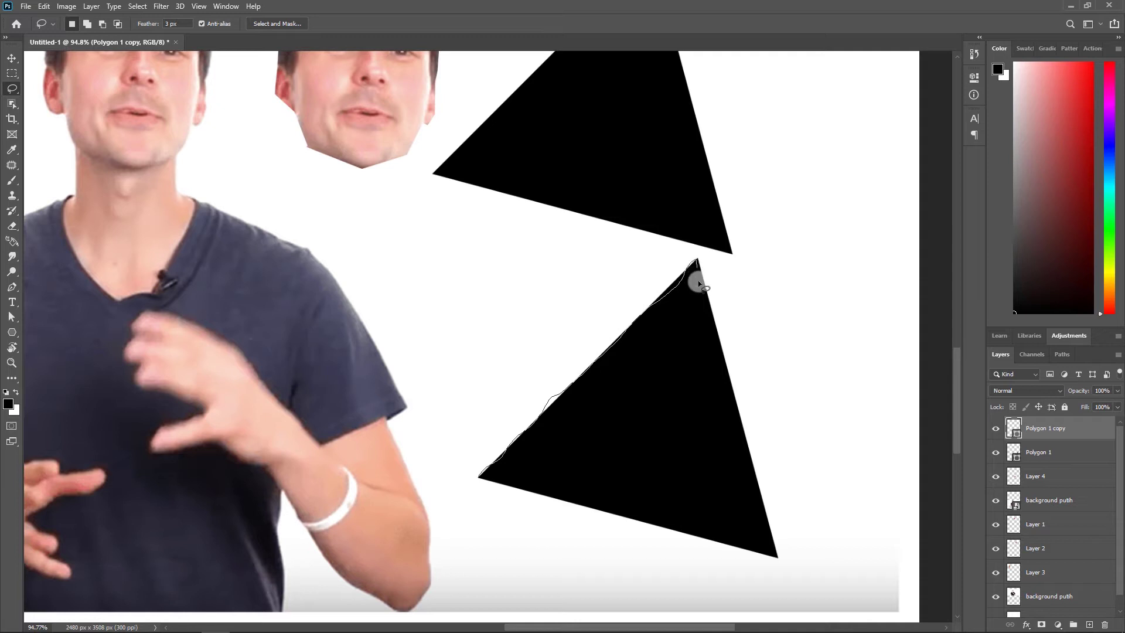
left_click_drag(699, 283, 739, 444)
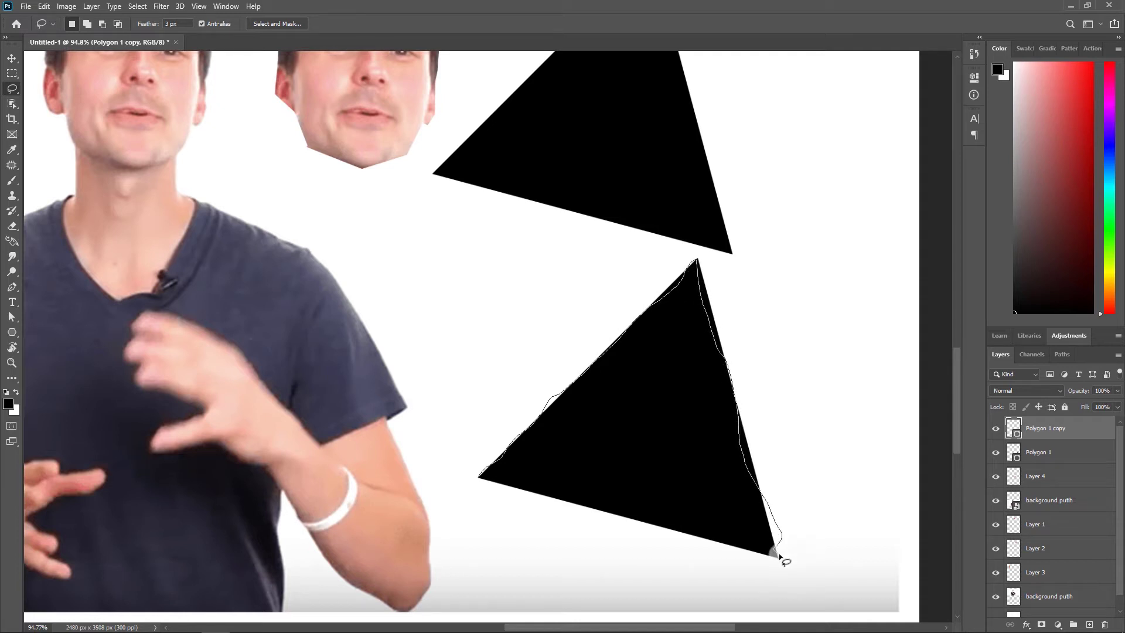
mouse_move(780, 559)
left_mouse_down()
mouse_move(547, 485)
mouse_move(480, 476)
left_mouse_up()
scroll(437, 433, "down", 5)
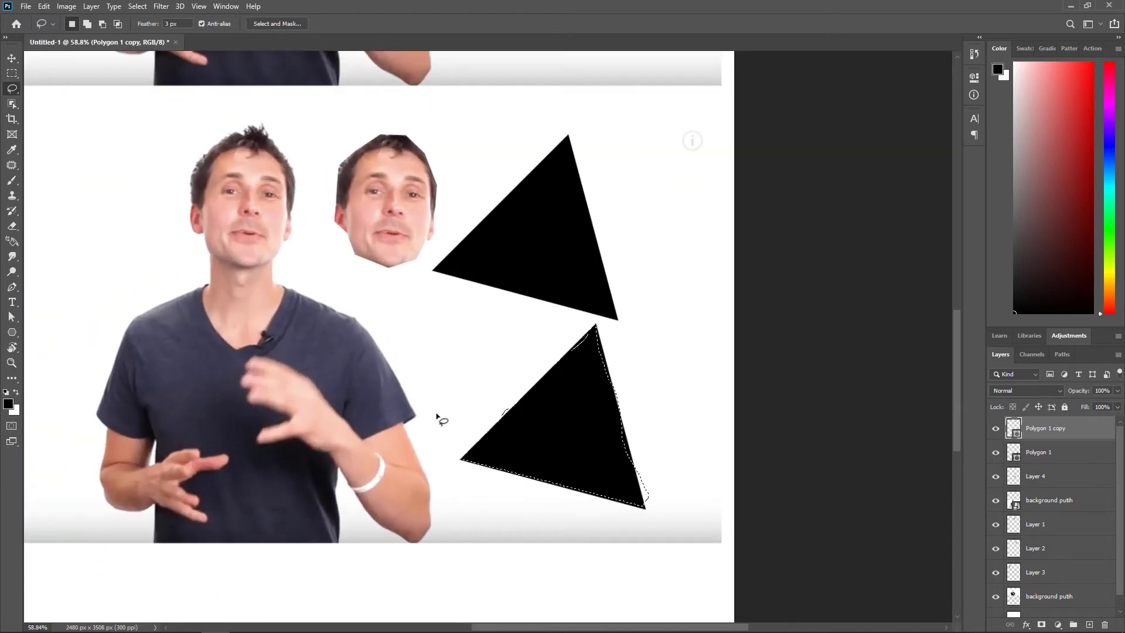
key("ctrl+d")
key("v")
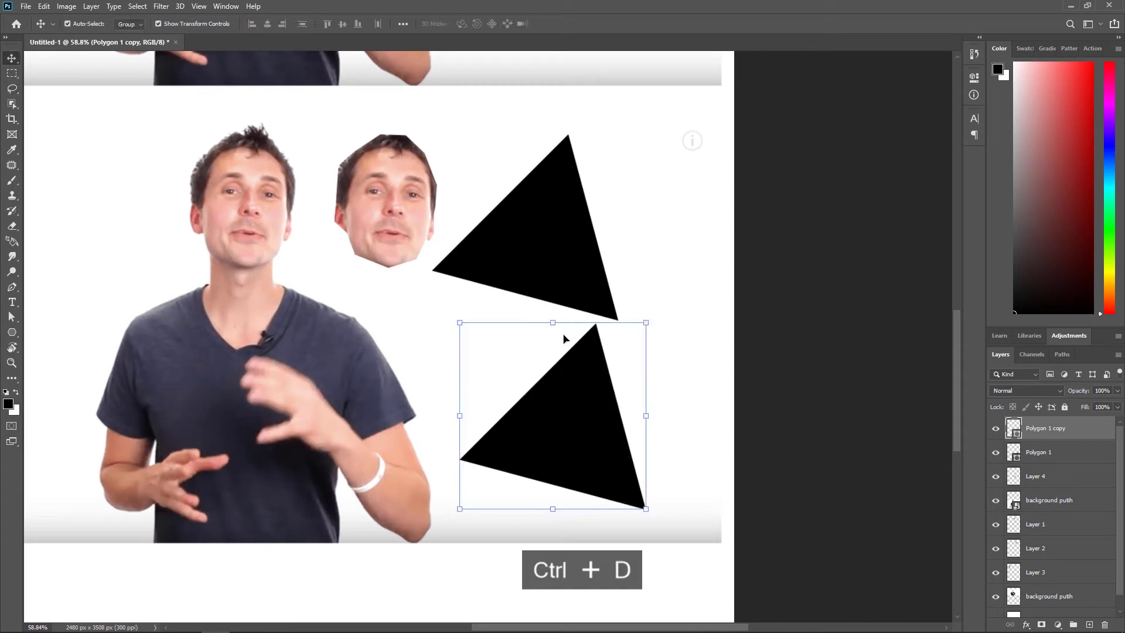
- Switch the lasso to the Magnetic Lasso tool, and return to the Move tool
scroll(563, 339, "down", 1)
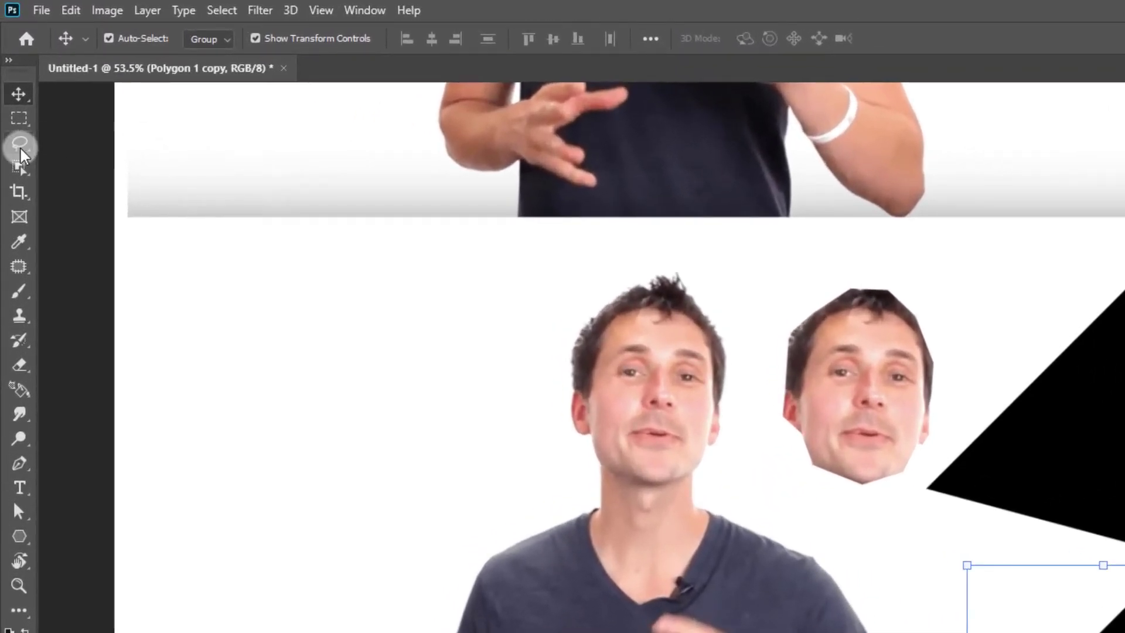
left_click(20, 154)
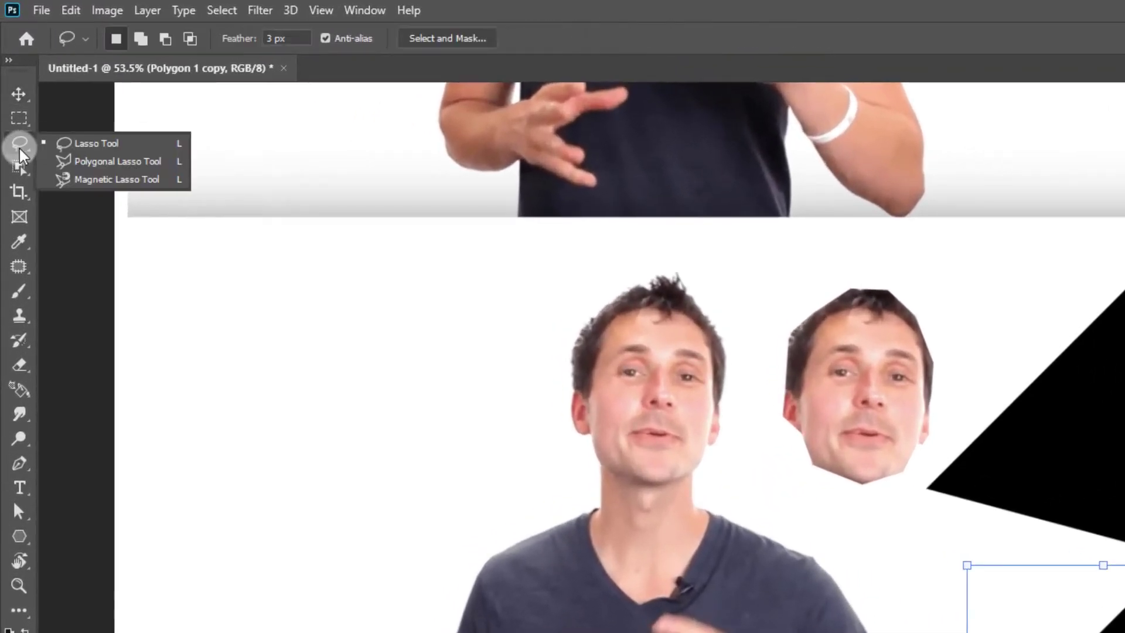
left_click(79, 180)
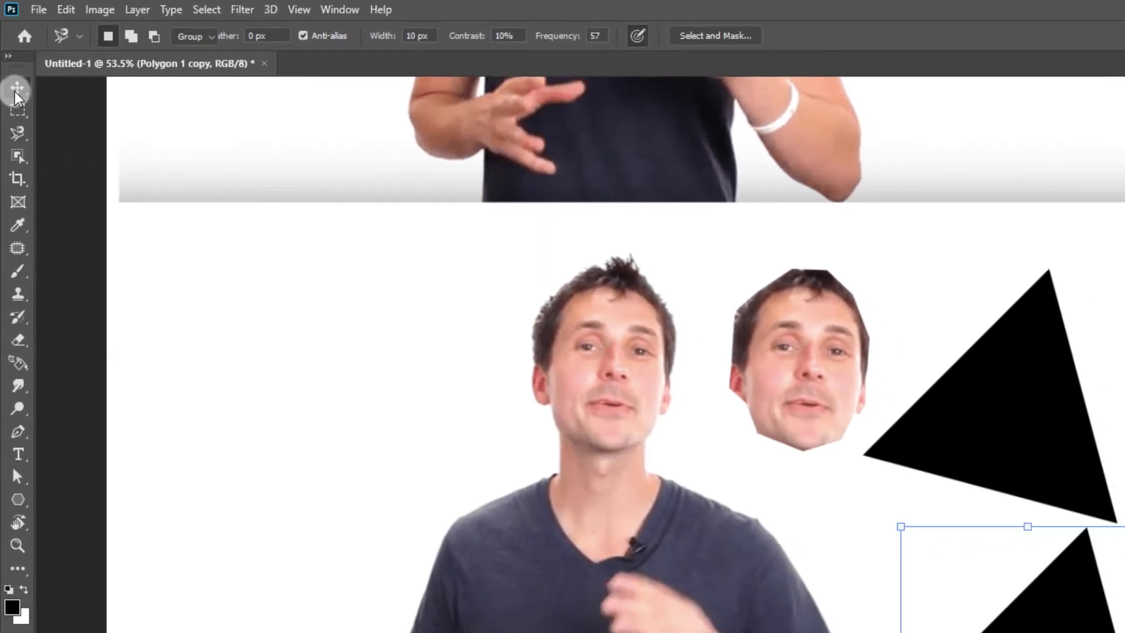
left_click(16, 91)
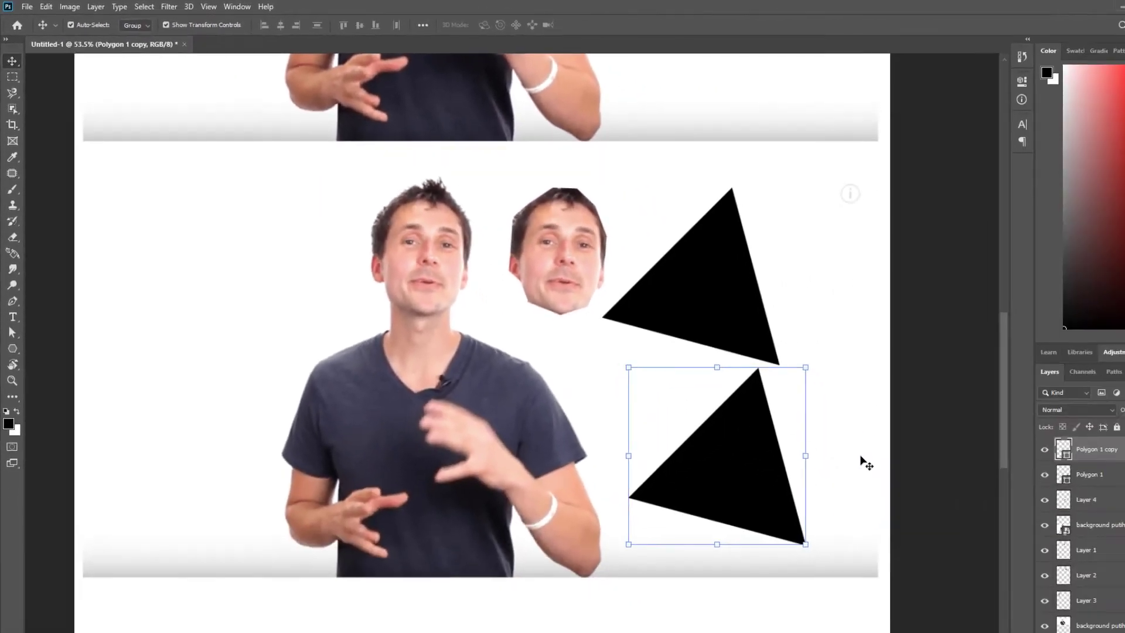
- Select the man's head and neck down to the shirt collar with the Magnetic Lasso tool on the lower photo's layer
left_click(464, 369)
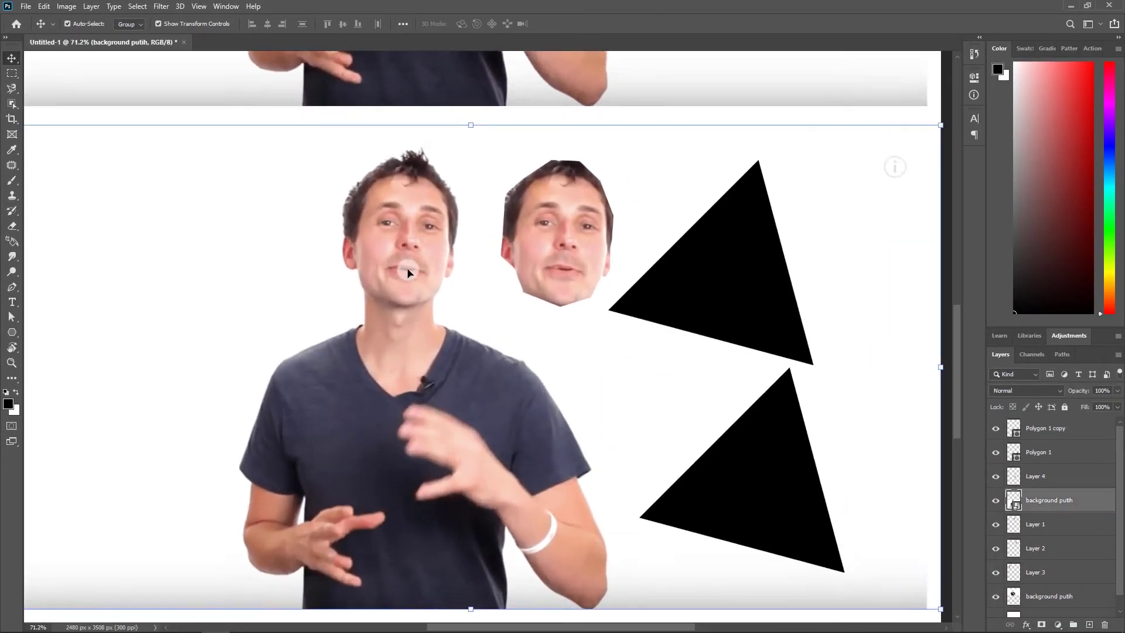
scroll(408, 269, "up", 5)
left_click_drag(416, 213, 429, 251)
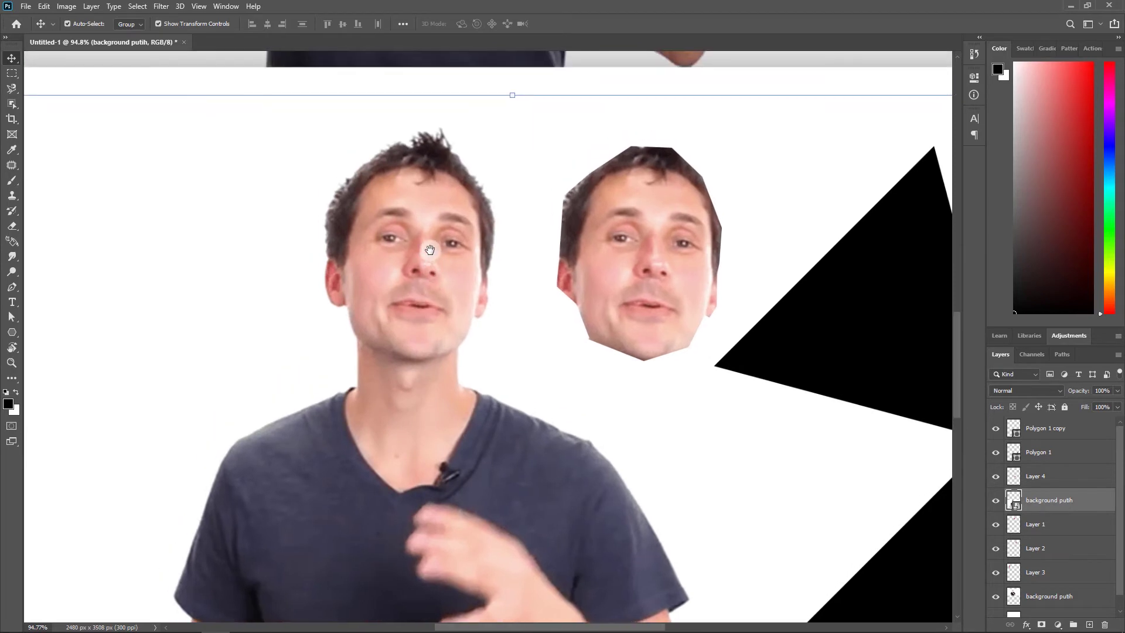
scroll(429, 251, "up", 3)
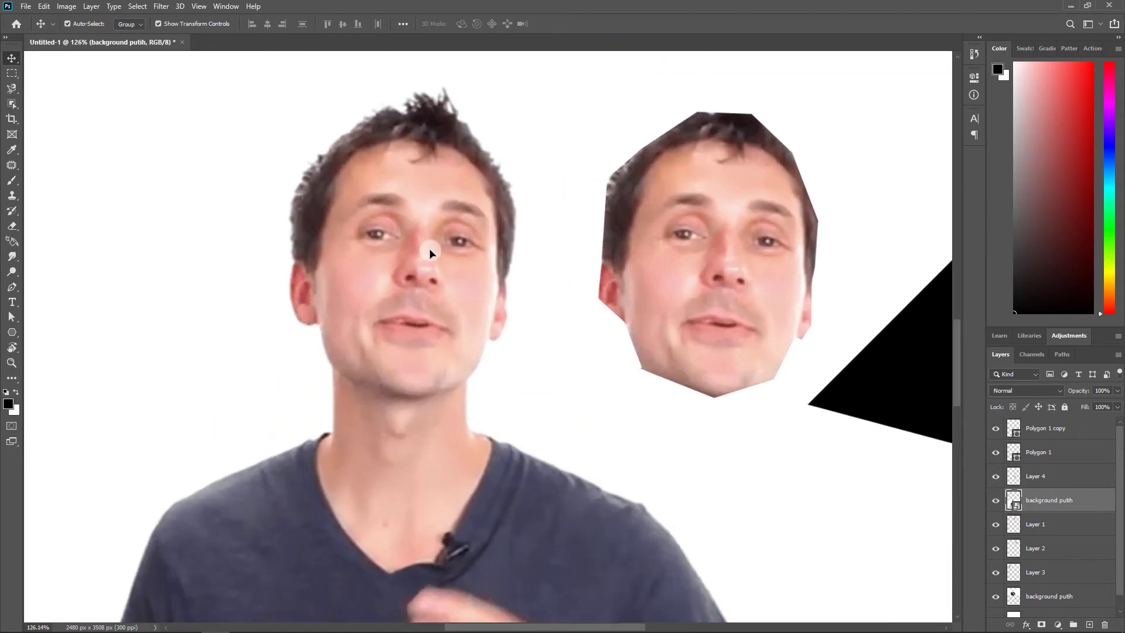
right_click(12, 88)
left_click(62, 112)
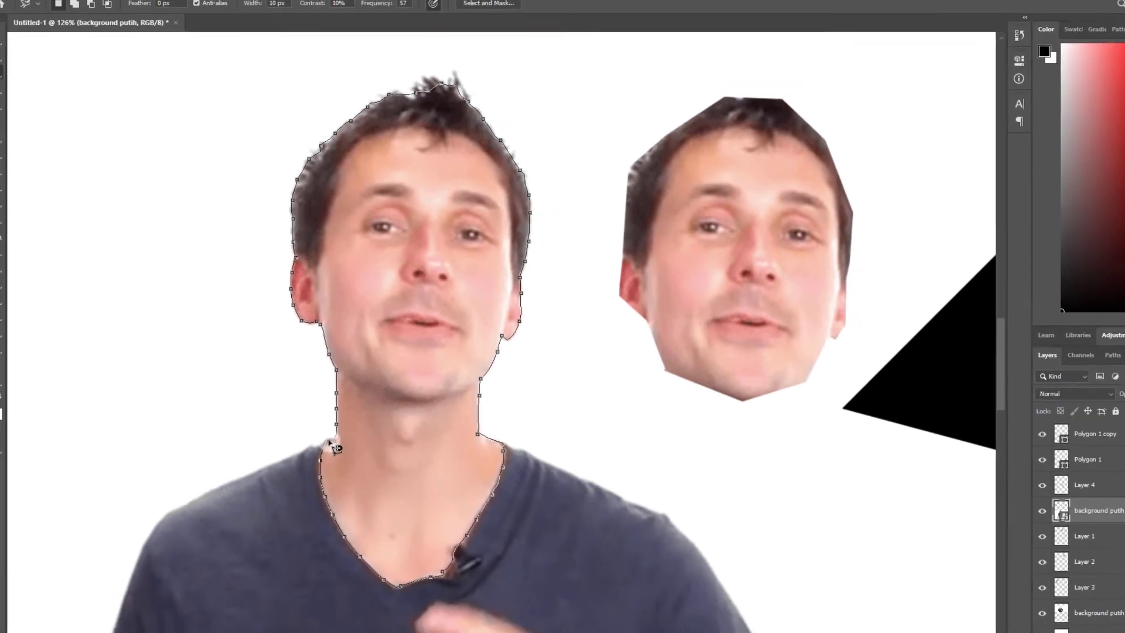
left_click(331, 443)
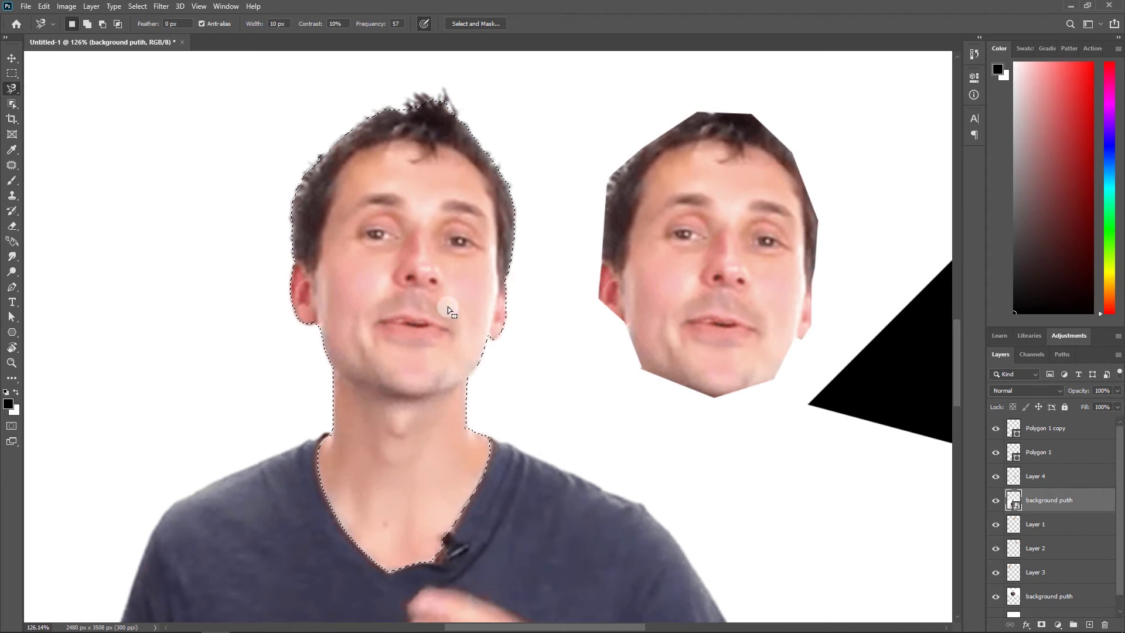
- Feather the head and neck selection with a radius of 2 pixels
scroll(448, 307, "down", 3)
right_click(444, 287)
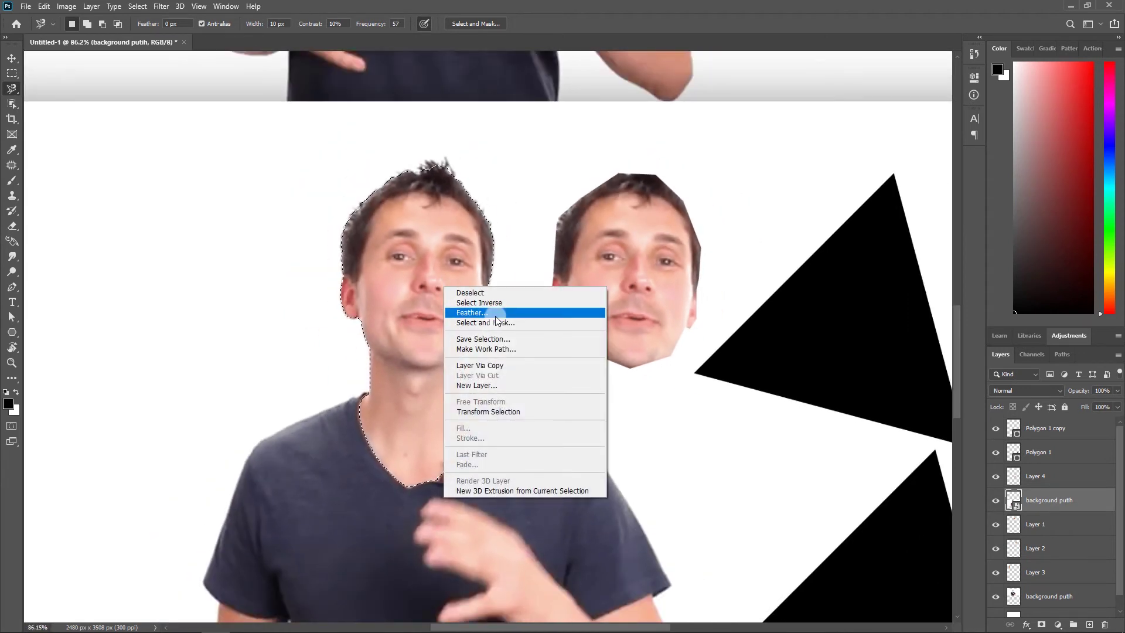
left_click(495, 316)
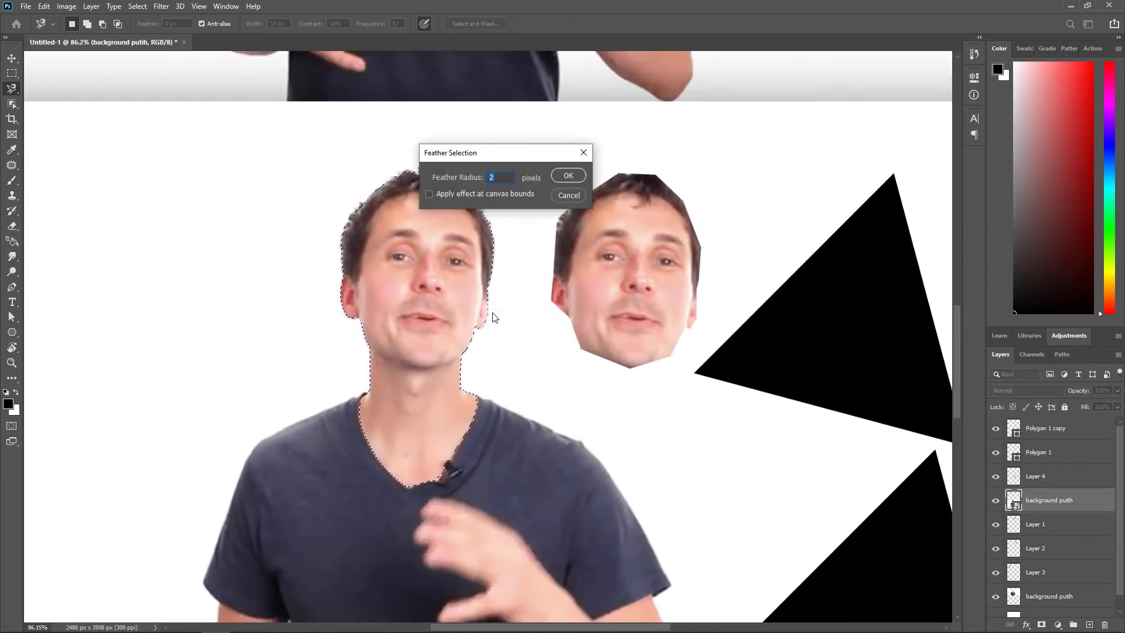
left_click(568, 176)
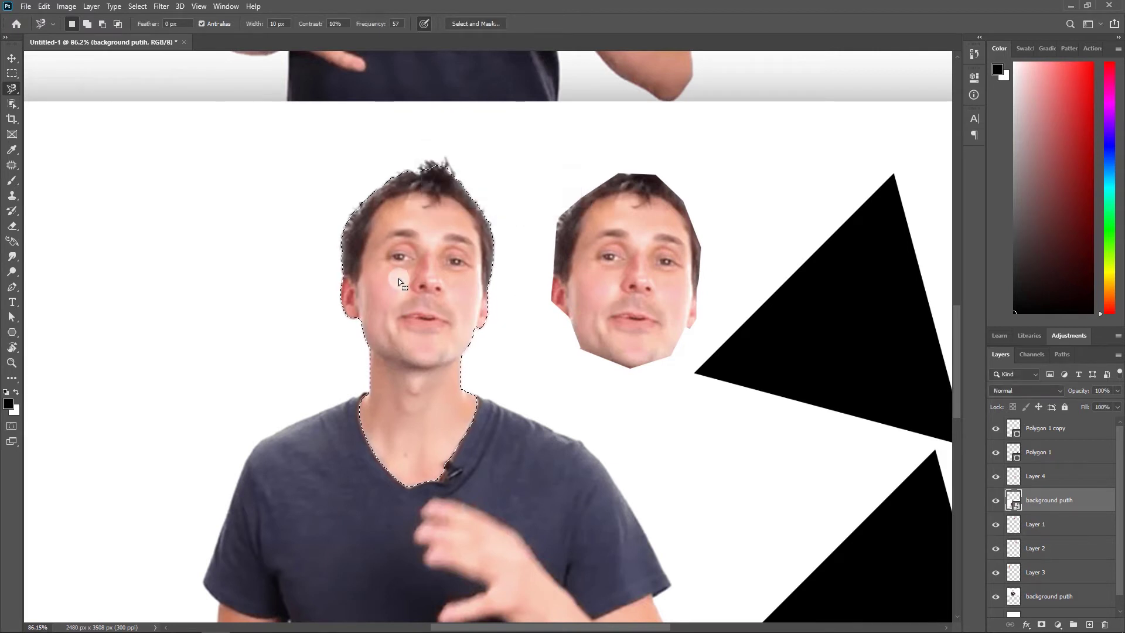
- Copy the selected head and neck to a new layer and move the cutout beside the man, opposite the triangles
key("ctrl+j")
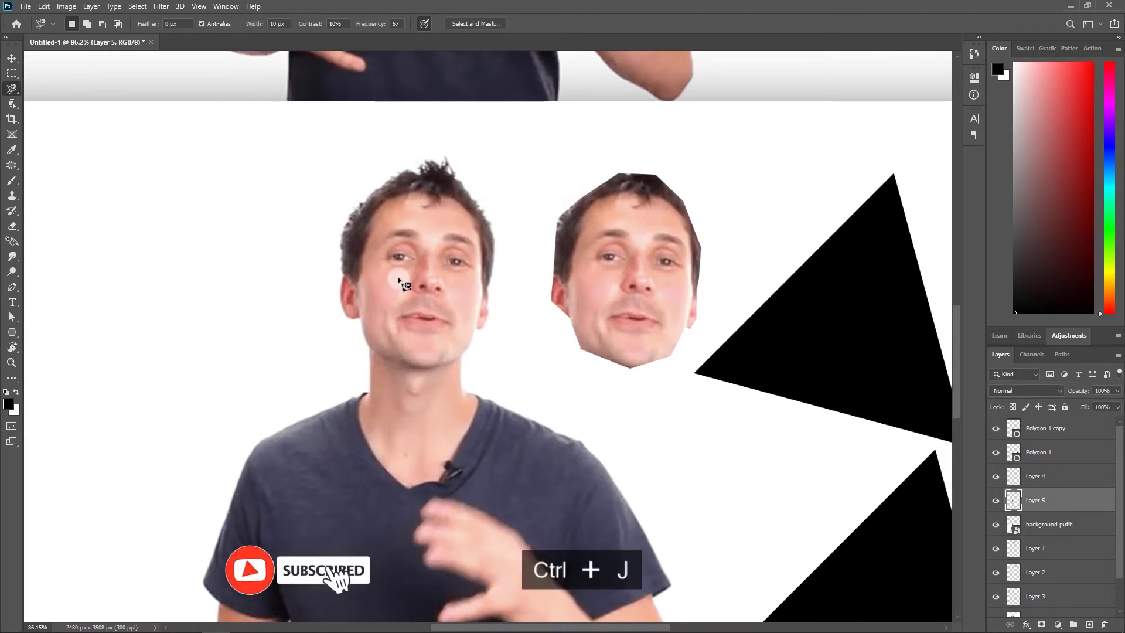
key("v")
scroll(398, 279, "down", 2)
left_click_drag(391, 264, 229, 263)
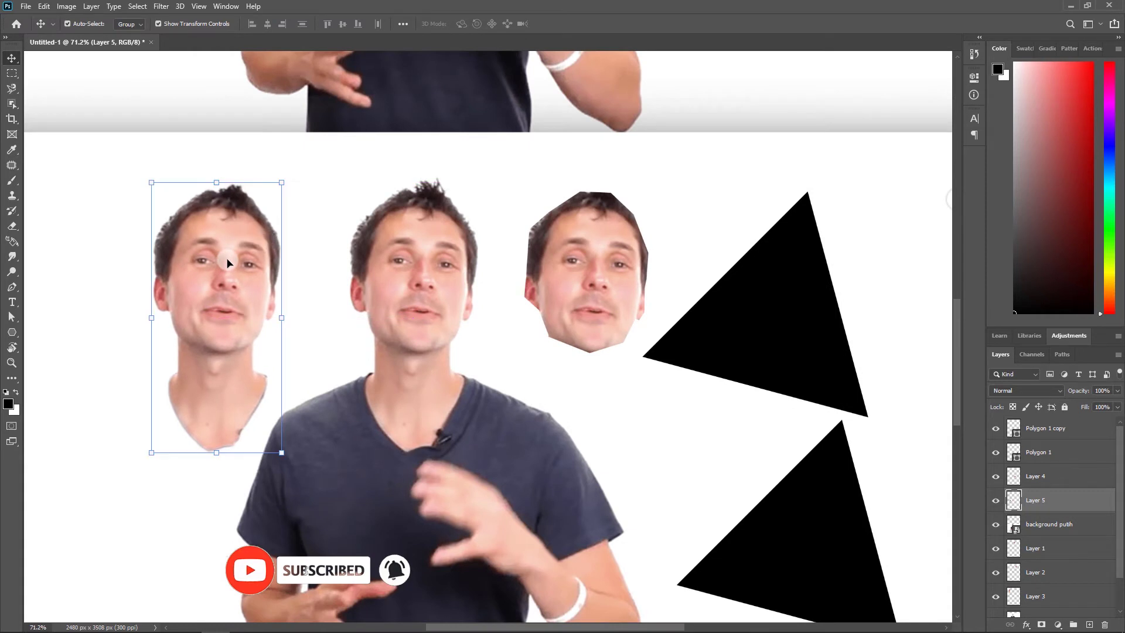
scroll(228, 261, "up", 2)
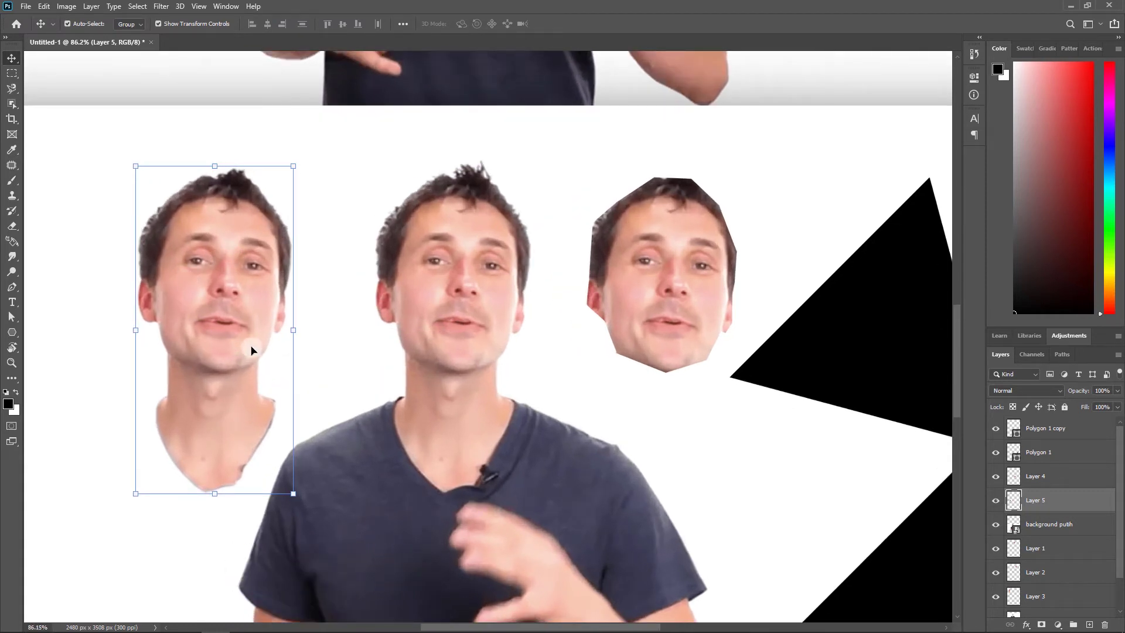
scroll(251, 351, "down", 2)
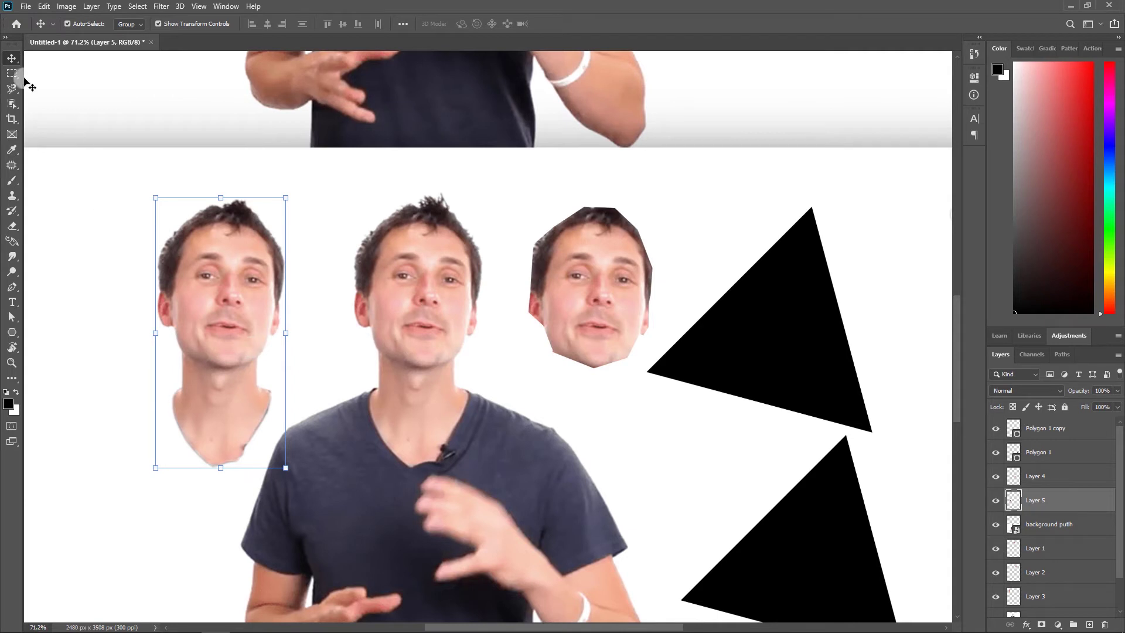
- Examine the lasso tool variants and the Object Selection tool group, and return to the Move tool
mouse_move(12, 88)
left_mouse_down()
mouse_move(36, 89)
mouse_move(50, 112)
left_mouse_up()
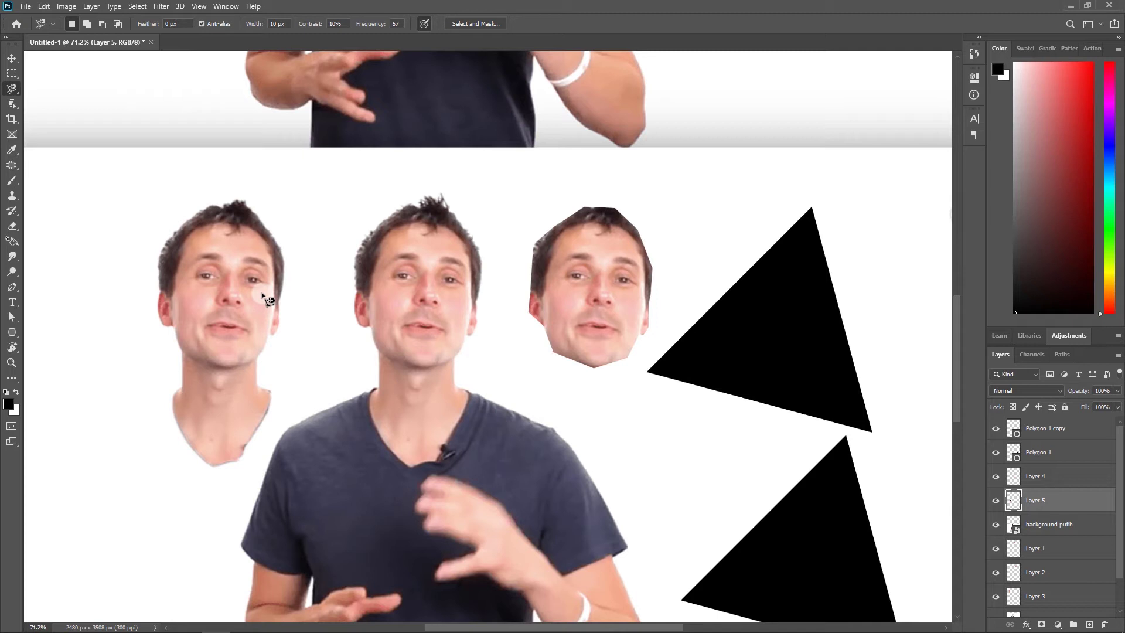
key("v")
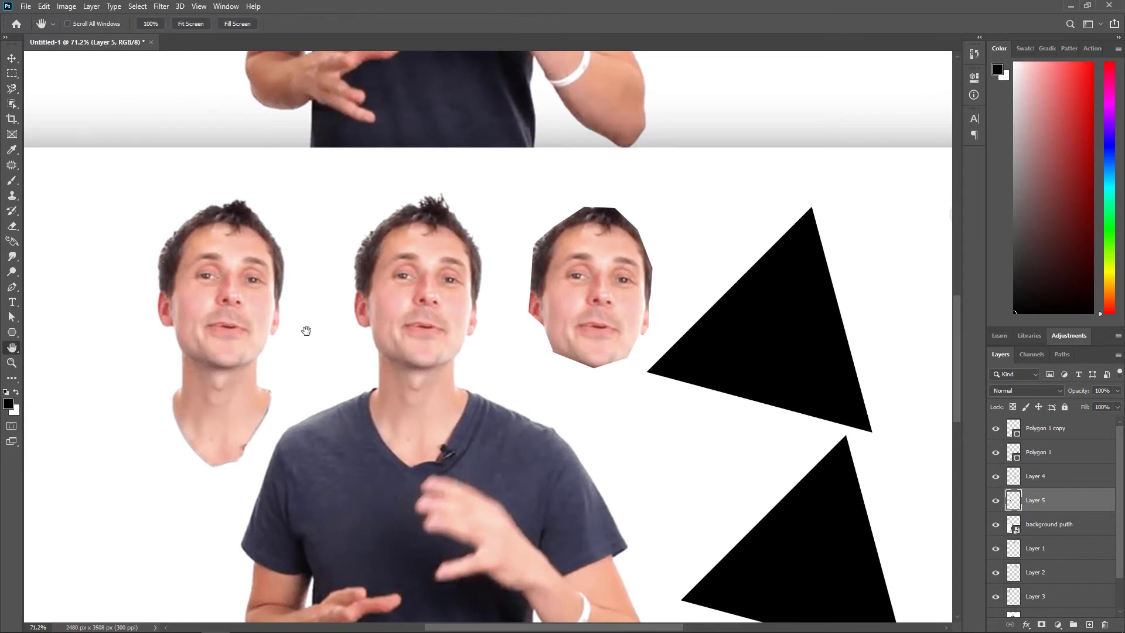
left_click_drag(304, 329, 354, 314)
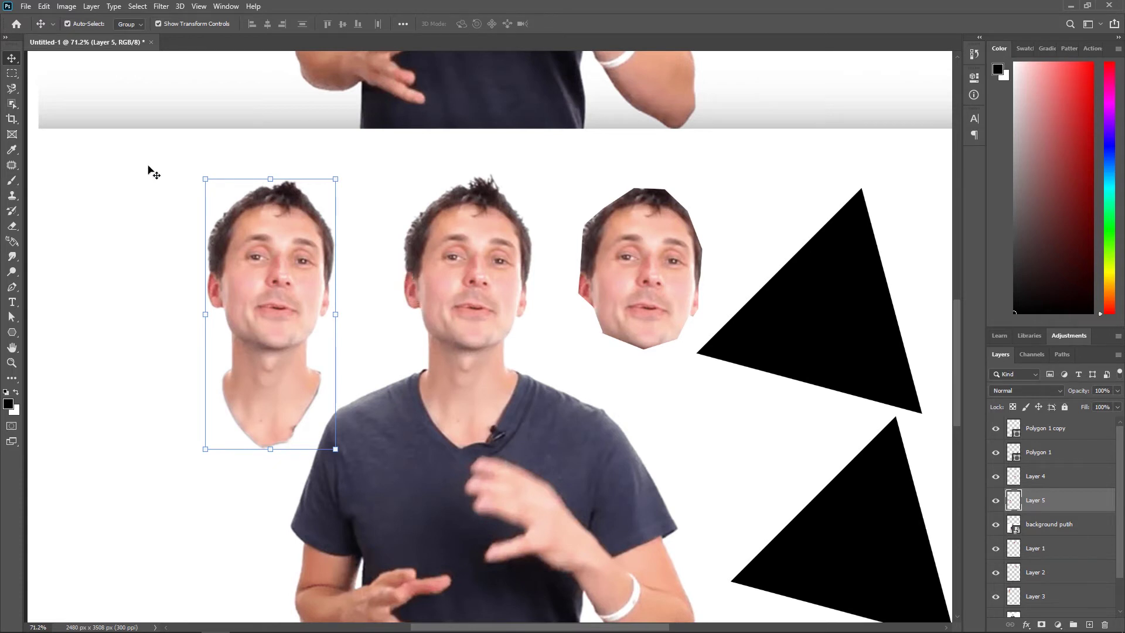
left_click(12, 92)
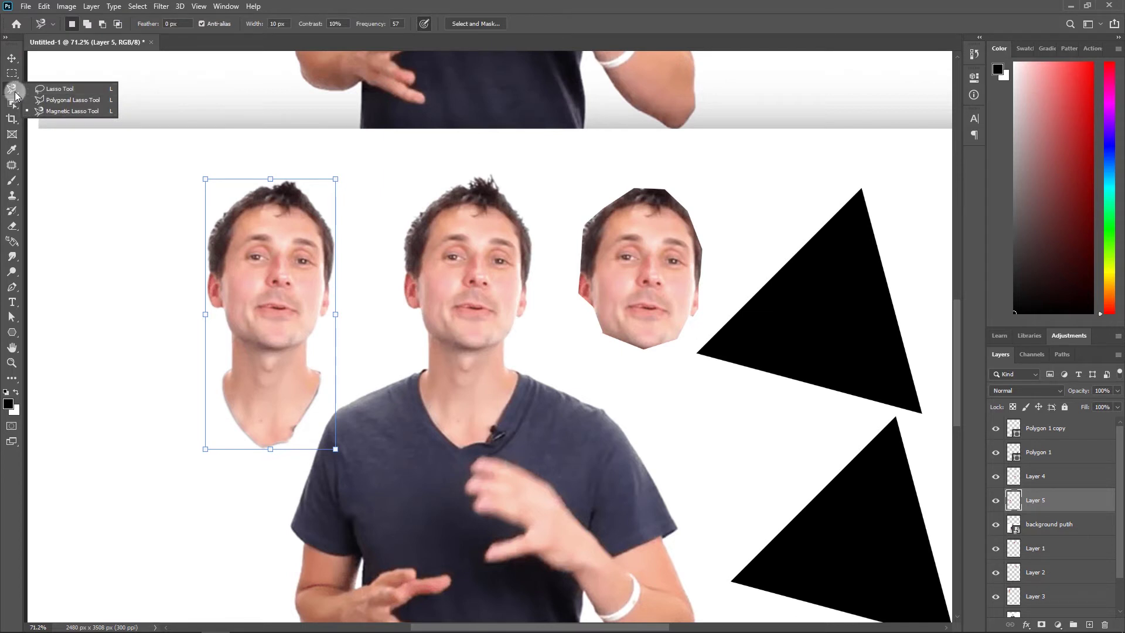
left_click(14, 92)
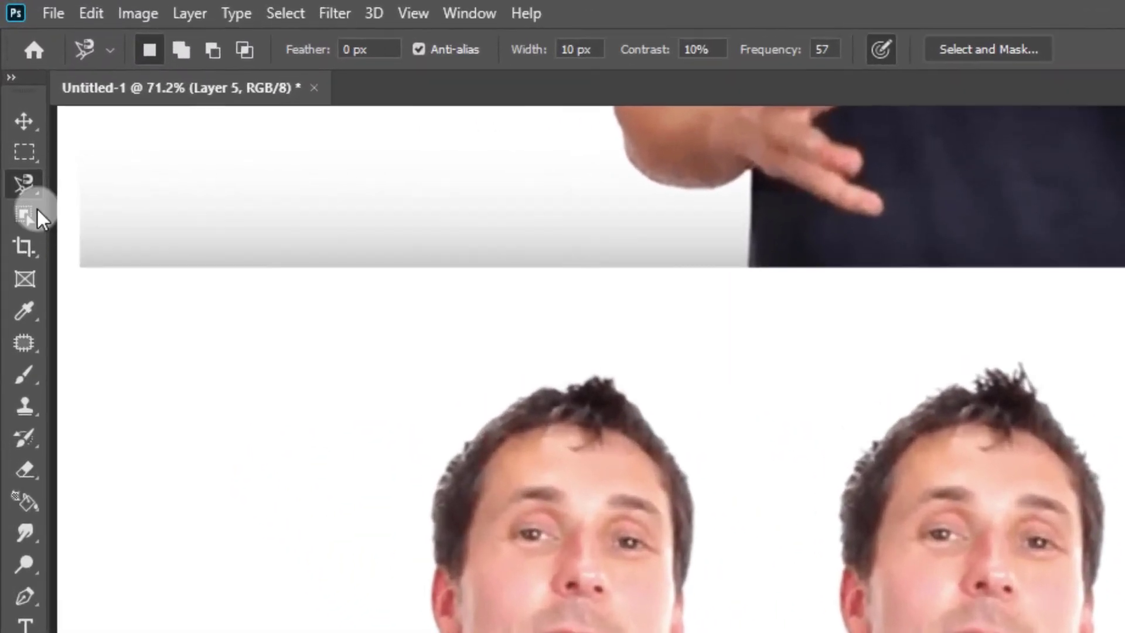
left_click(17, 100)
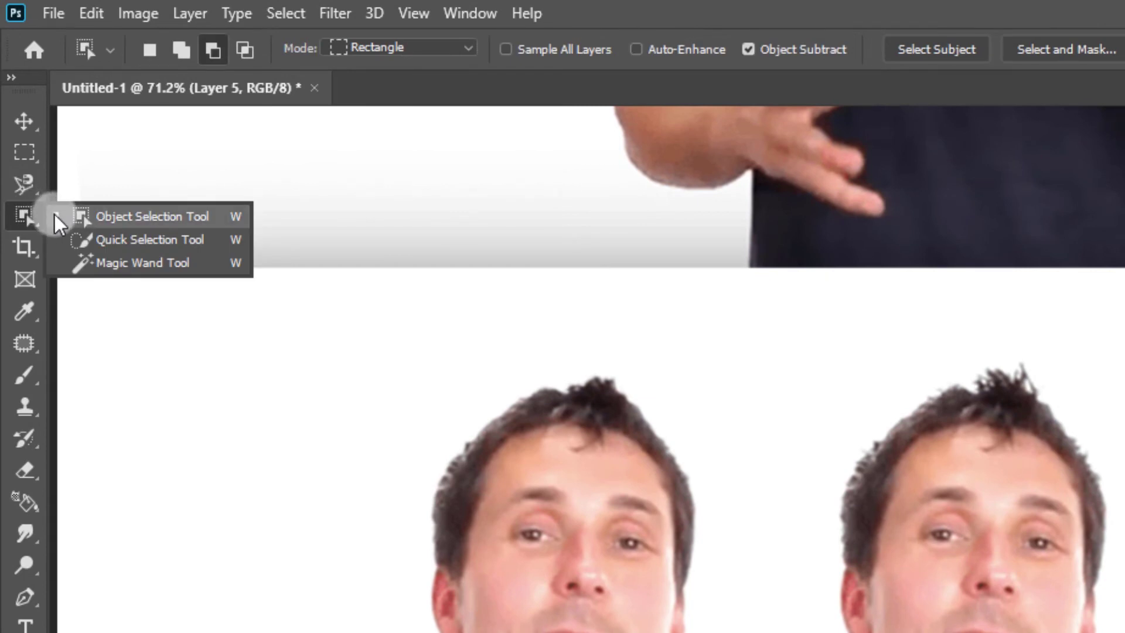
left_click(54, 214)
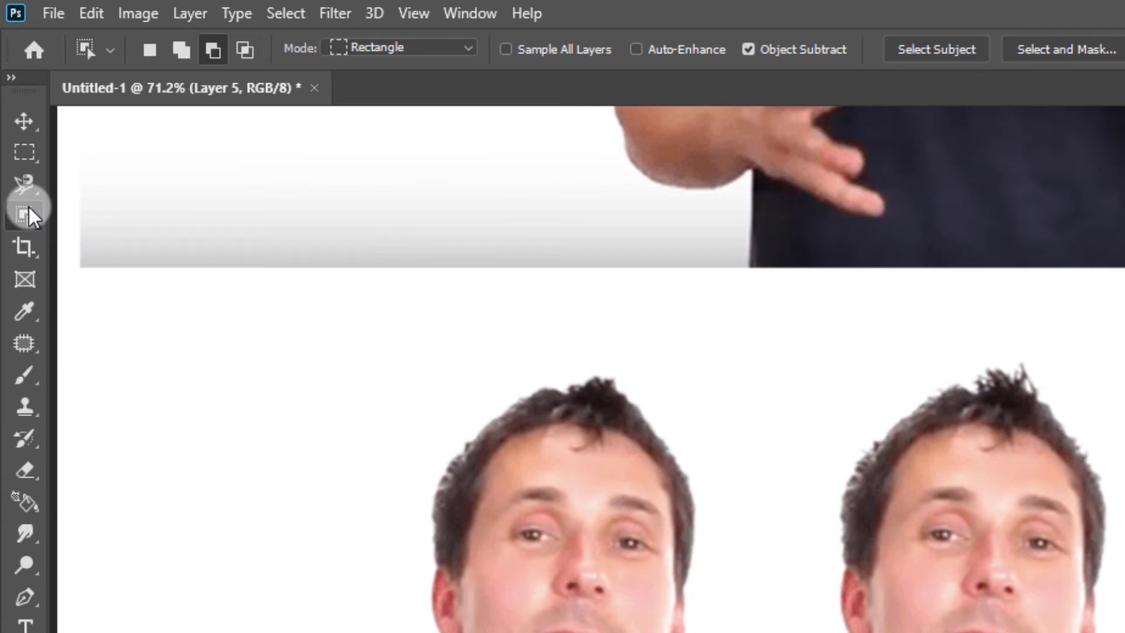
left_click(27, 120)
- Select both photos with their cutouts and triangles, scale them to 79.25%, and move them to the top of the page
scroll(224, 359, "down", 3)
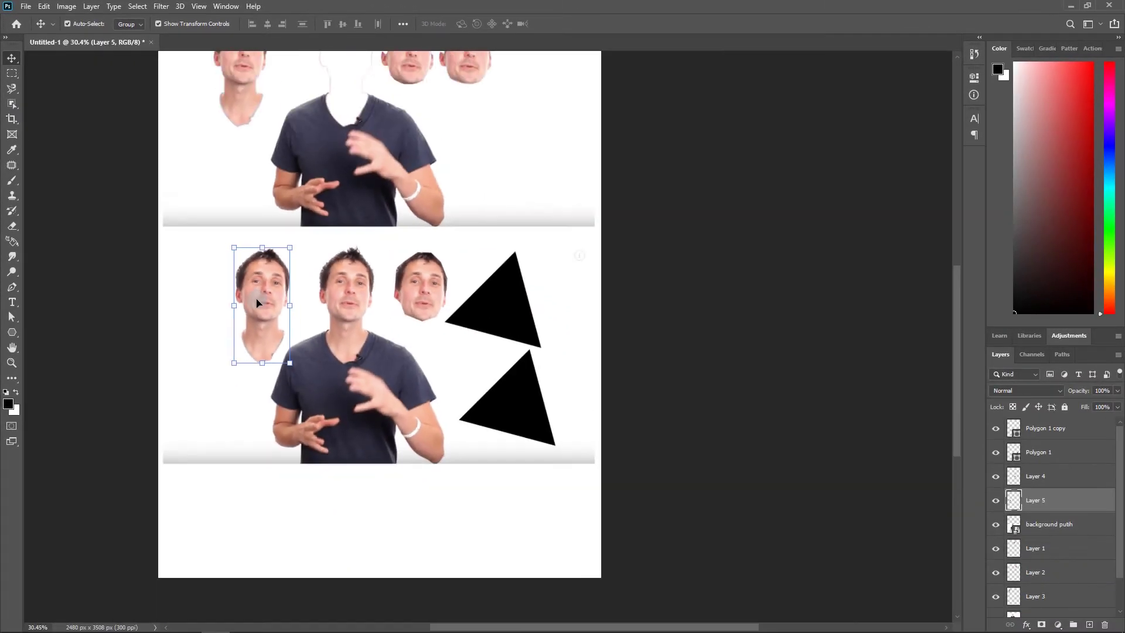
left_click_drag(645, 472, 164, 246)
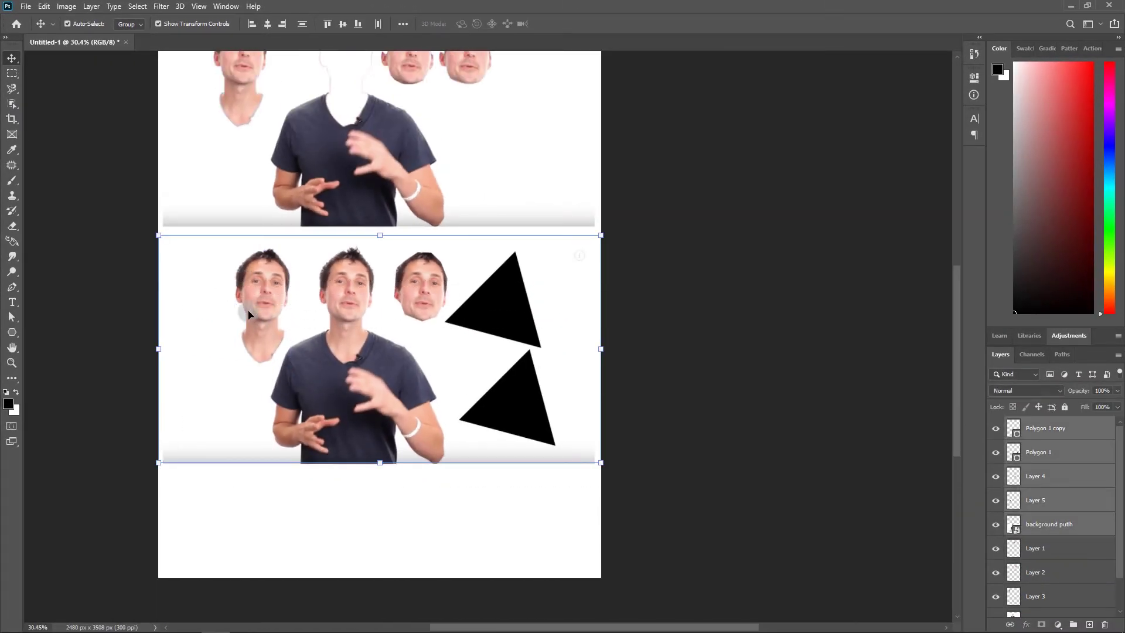
scroll(248, 314, "down", 2)
left_click_drag(742, 497, 307, 205)
left_click_drag(626, 460, 560, 404)
left_click_drag(518, 355, 547, 325)
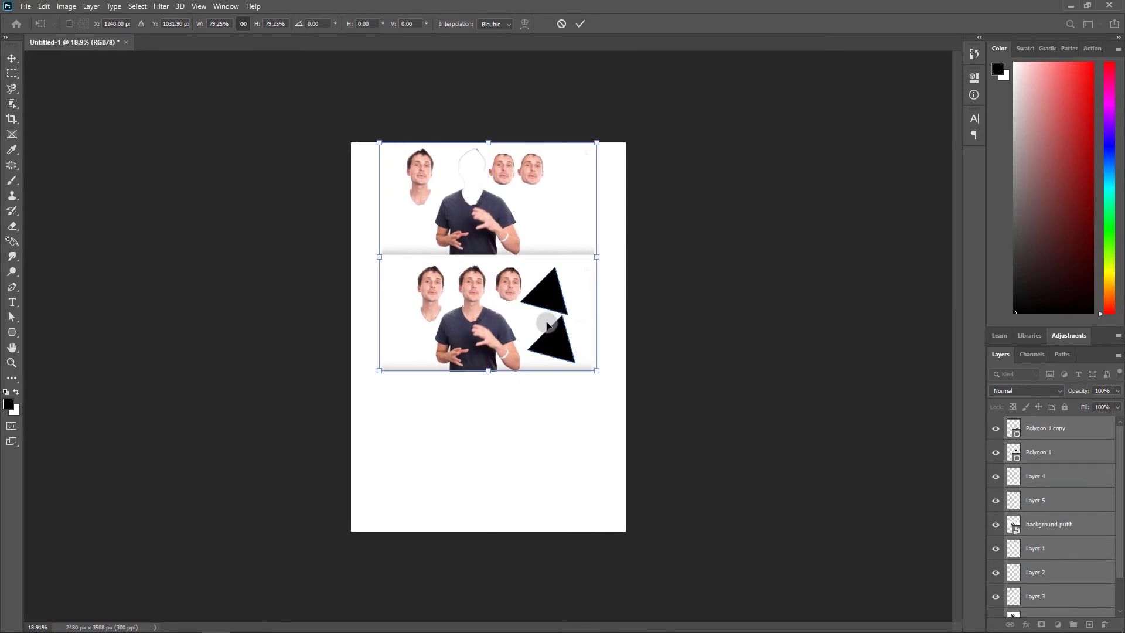
key("Return")
- Place the image "foto orang" from the Bahan tutorial folder as an embedded object
key("ctrl+plus")
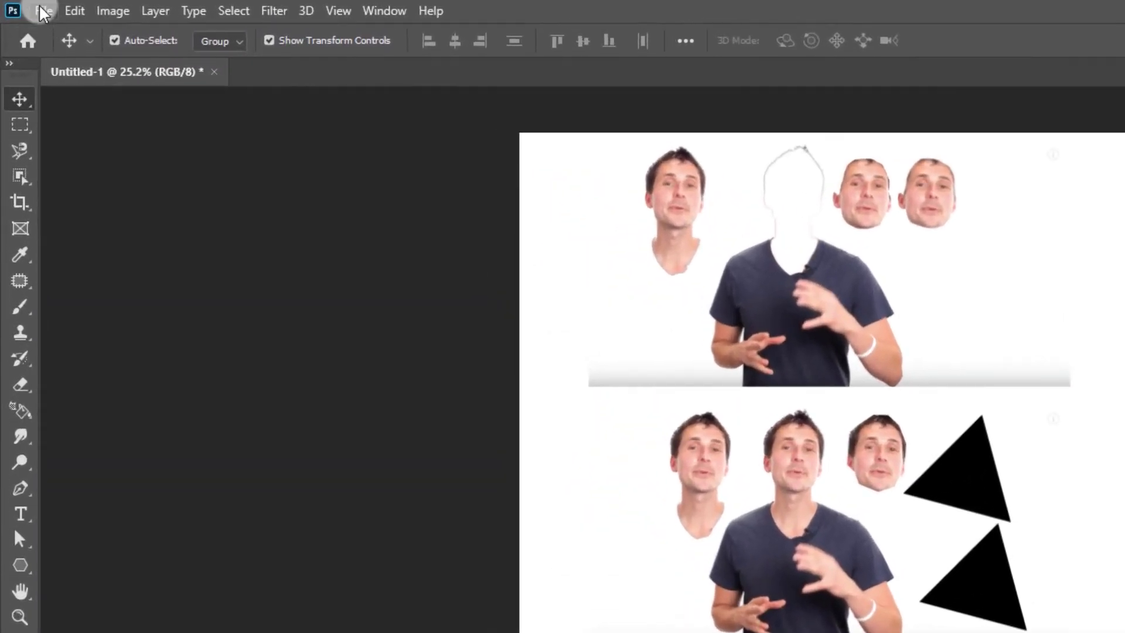
left_click(44, 12)
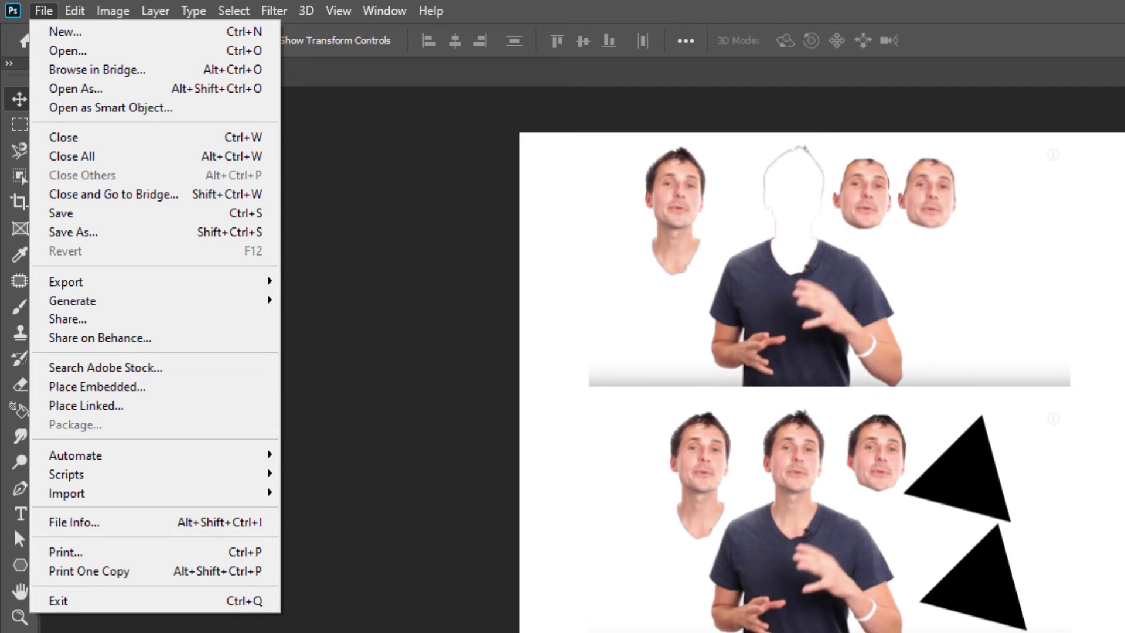
left_click(107, 388)
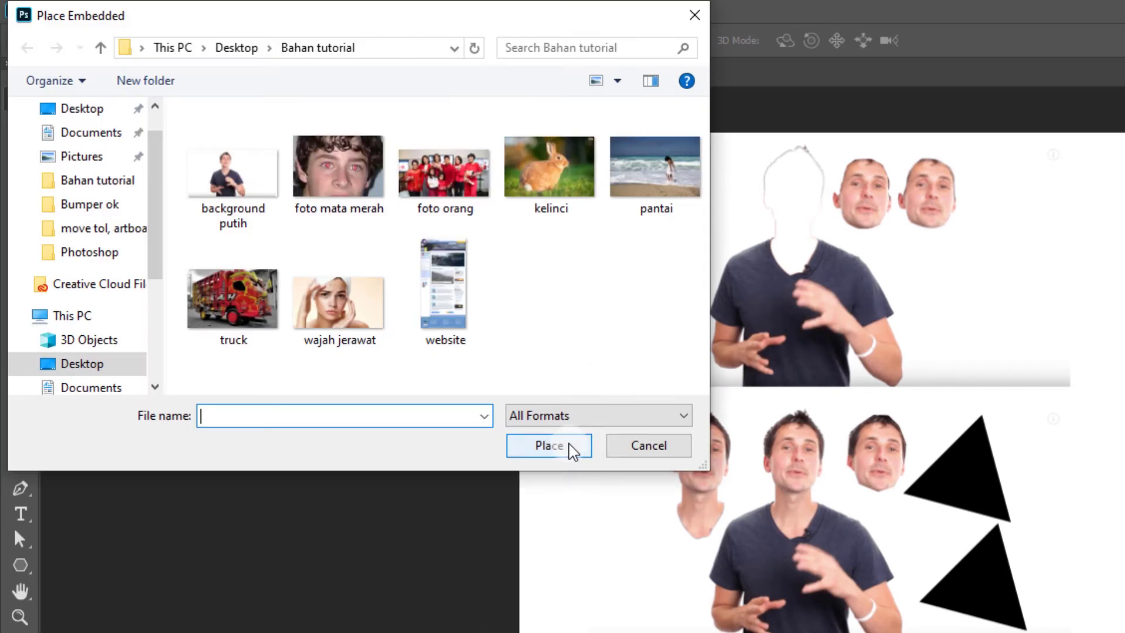
left_click(444, 175)
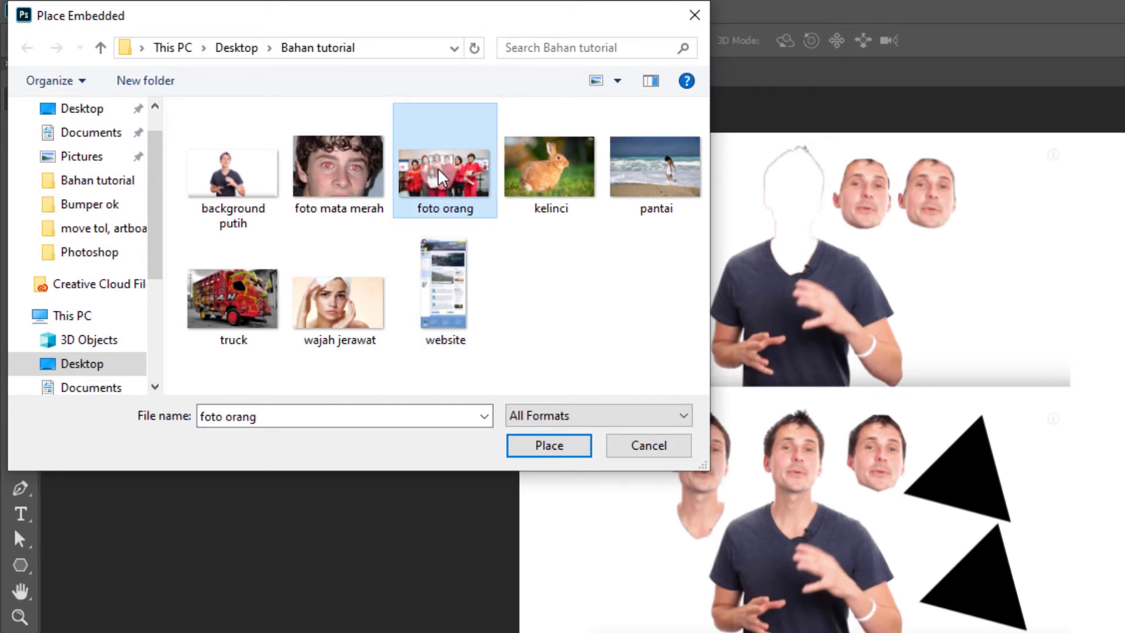
left_click(561, 459)
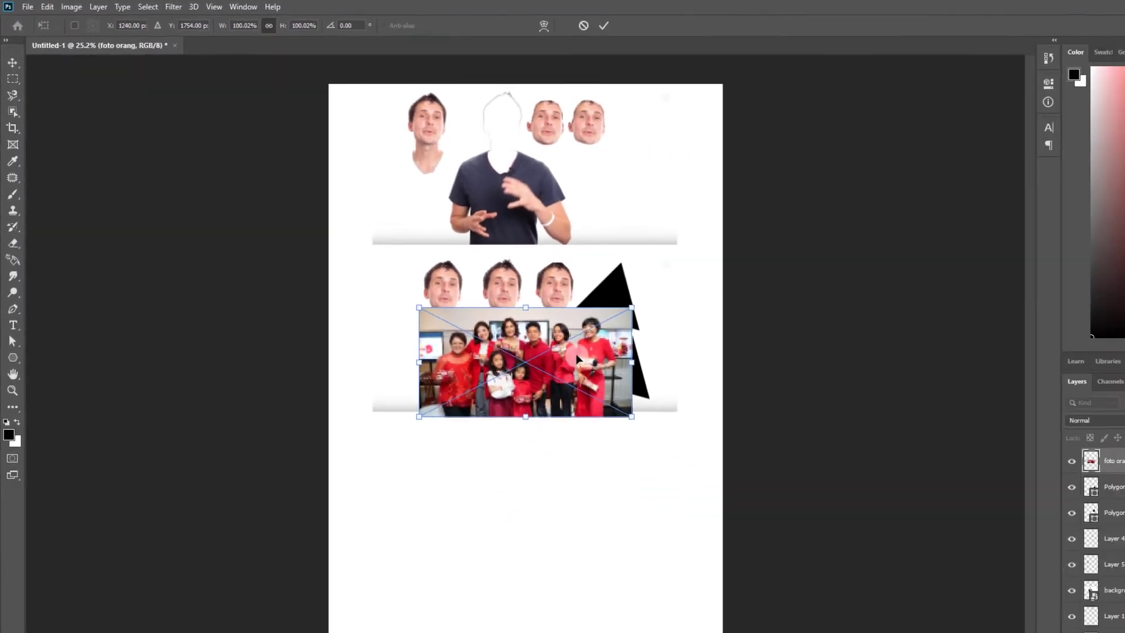
- Enlarge the group photo to the width of the photos above and position it below them
left_click_drag(919, 575, 841, 632)
left_click_drag(492, 463, 496, 475)
left_click_drag(541, 426, 610, 417)
key("Return")
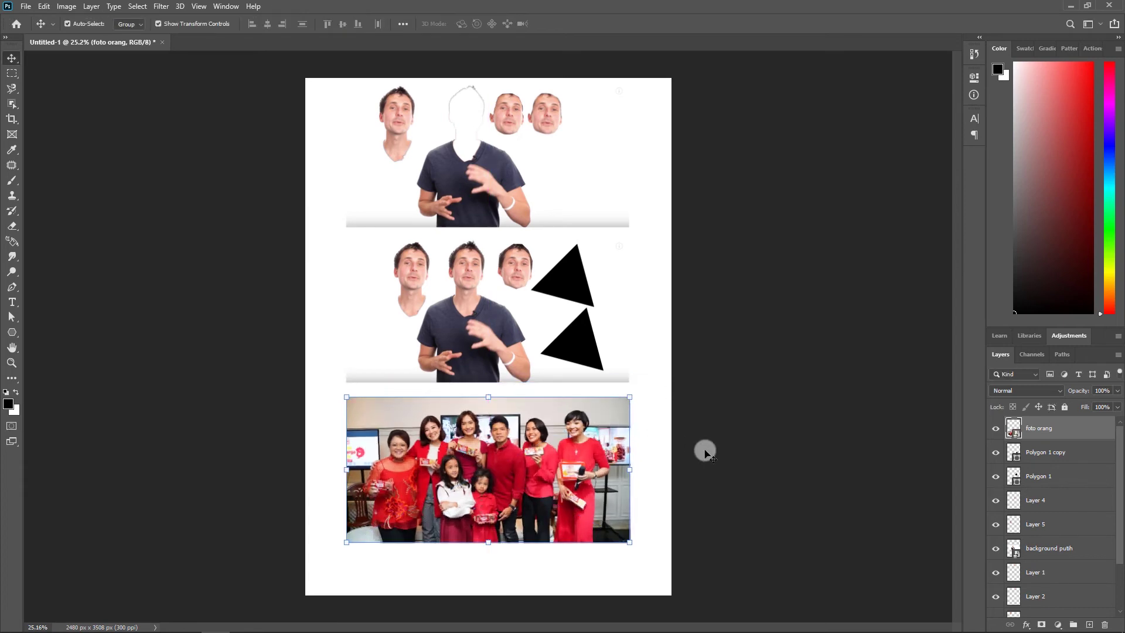
- Select all the people in the group photo with the Object Selection tool in Rectangle mode
scroll(538, 469, "up", 2)
scroll(537, 469, "down", 3)
scroll(479, 293, "up", 3)
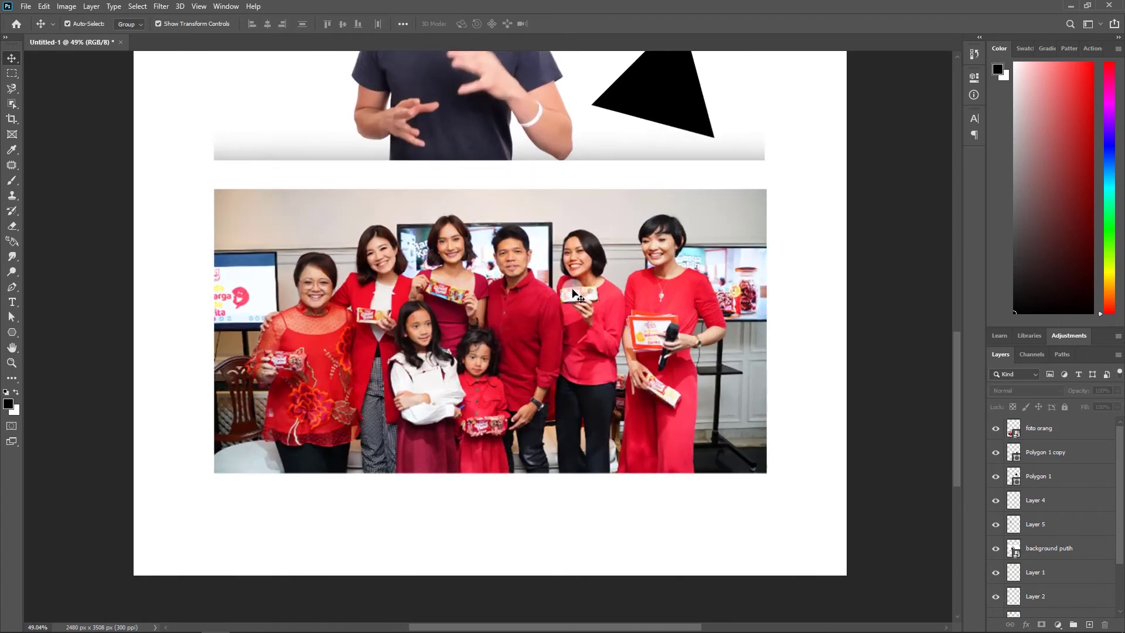
left_click(479, 293)
scroll(479, 293, "down", 1)
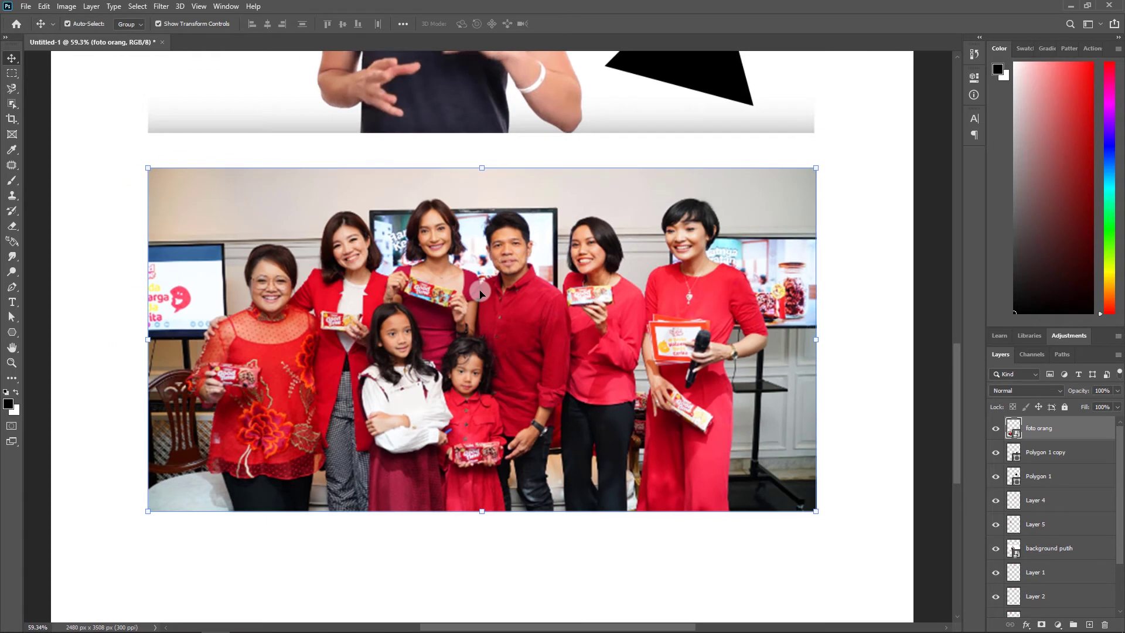
left_click_drag(479, 293, 458, 333)
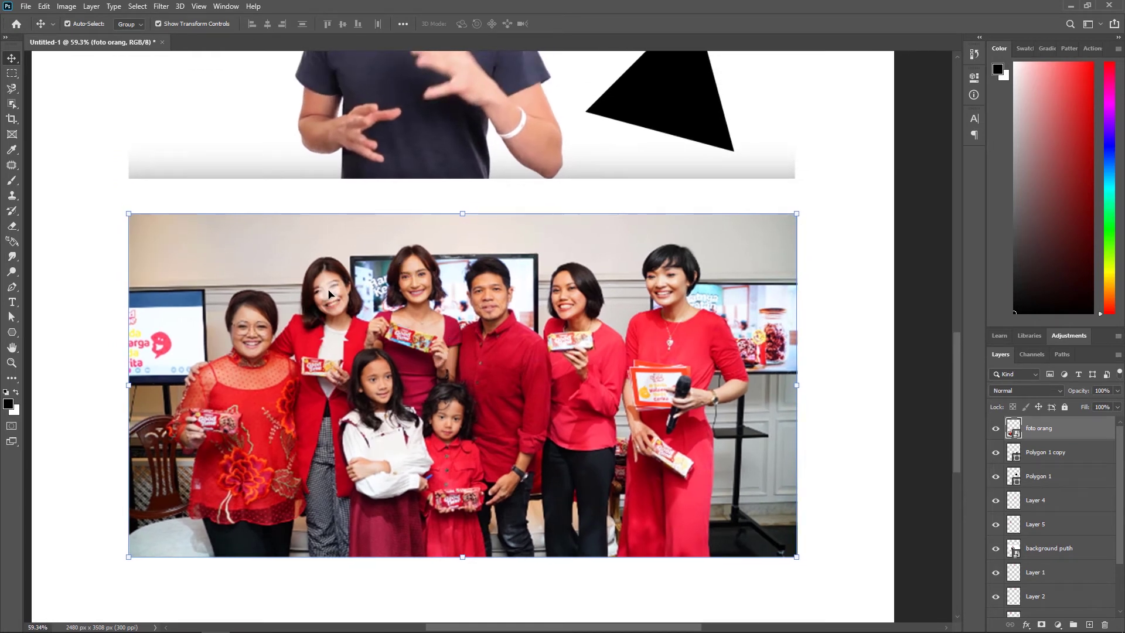
left_click(11, 104)
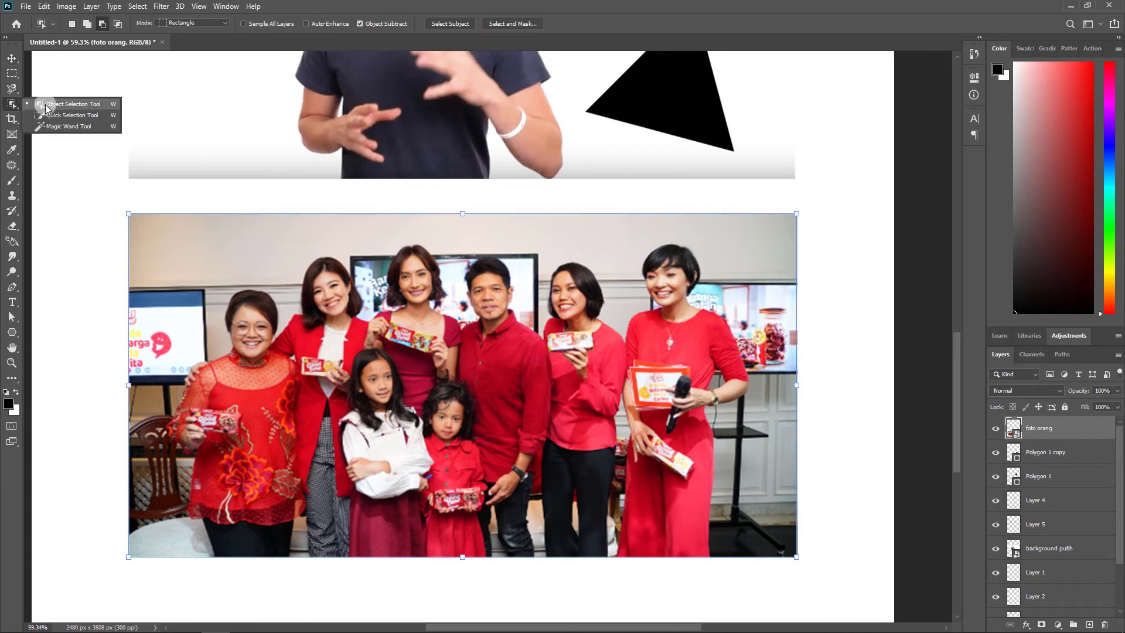
left_click(47, 106)
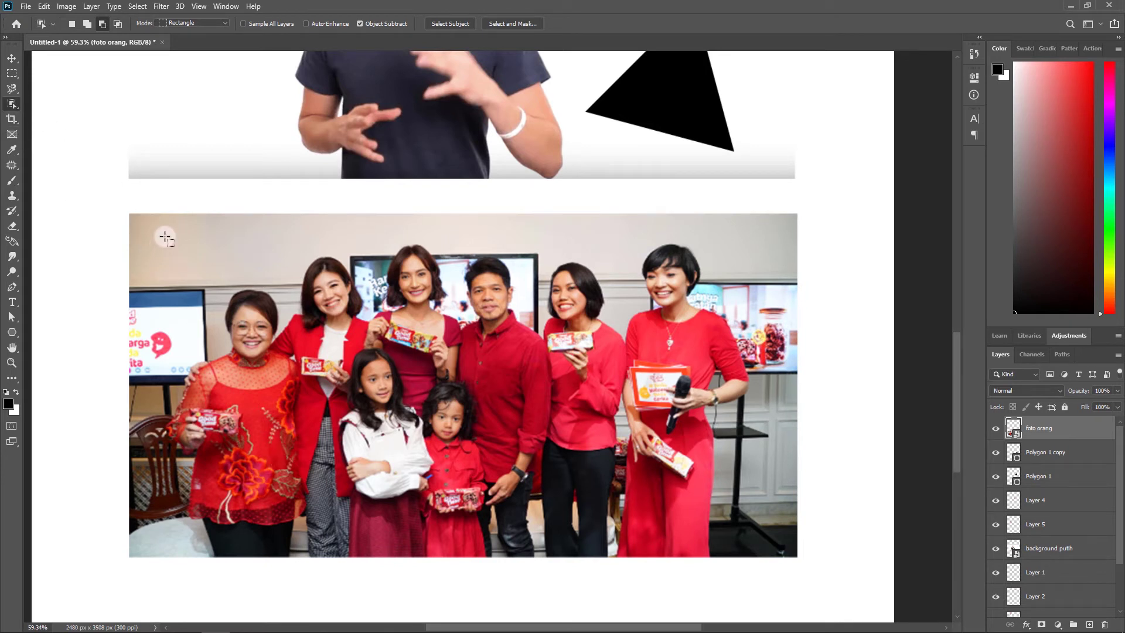
left_click_drag(160, 233, 754, 551)
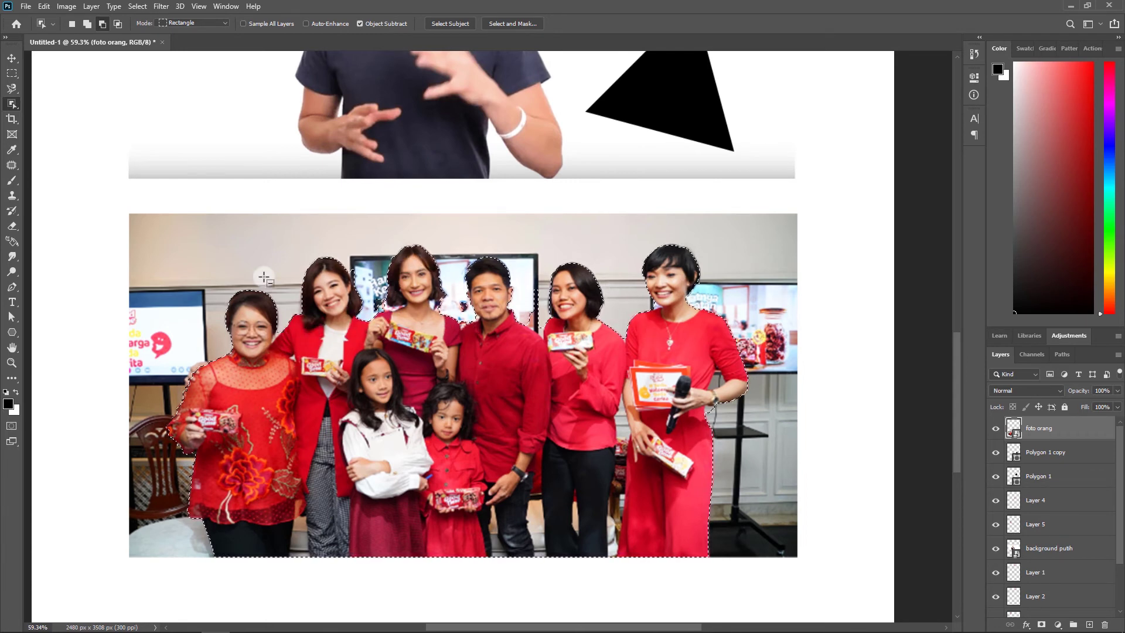
scroll(300, 319, "up", 5)
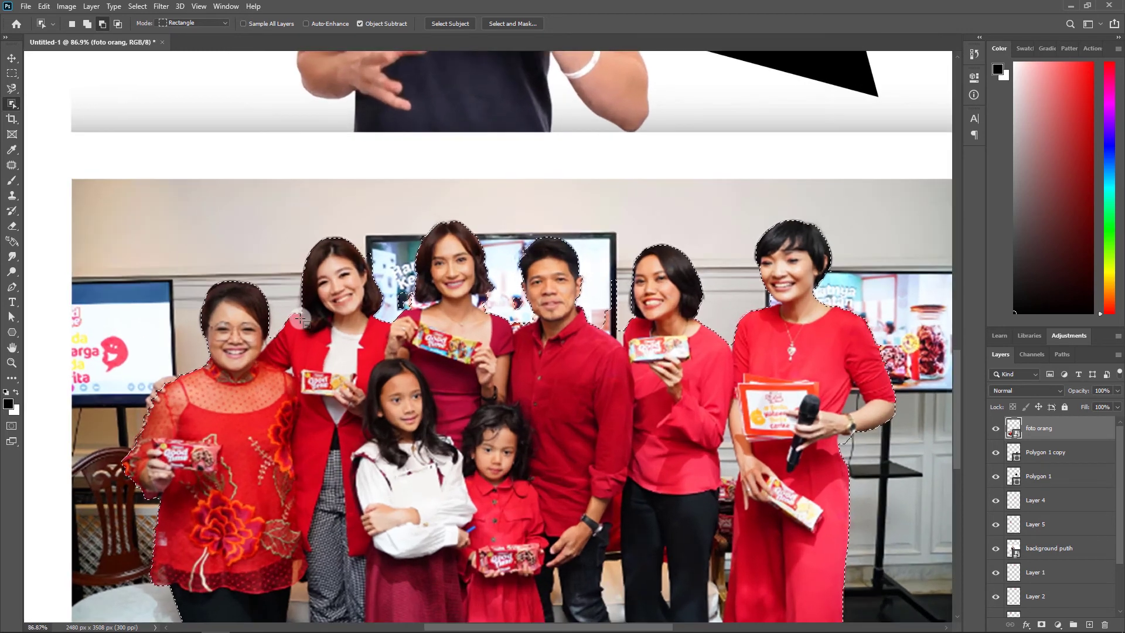
- Activate the freehand Lasso tool to correct the edges of the group selection
scroll(375, 267, "up", 3)
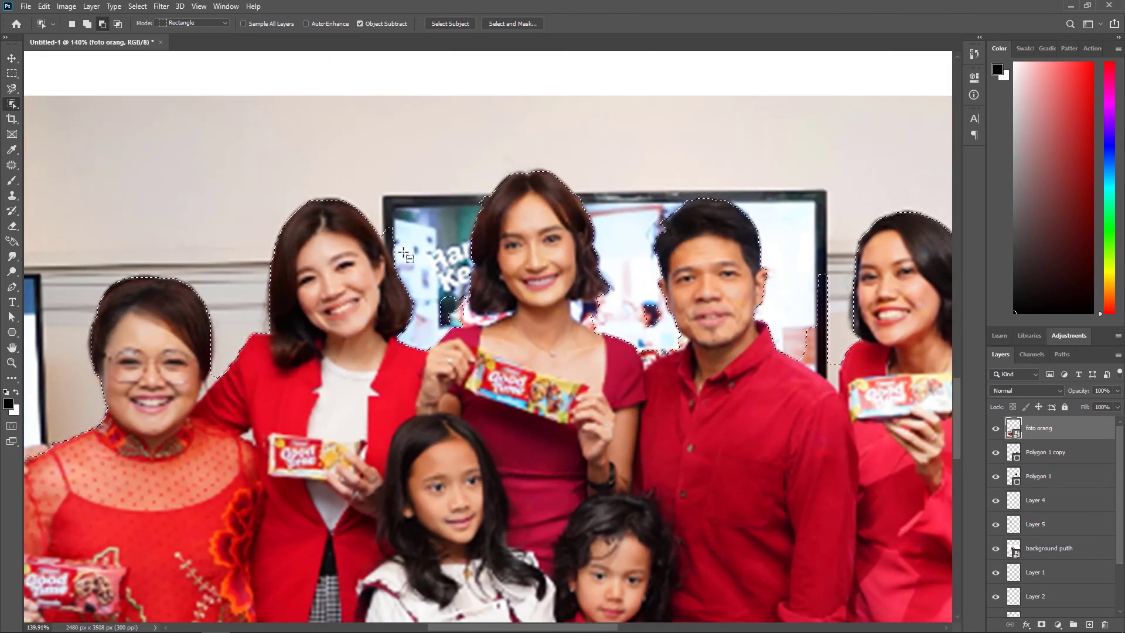
scroll(382, 268, "up", 2)
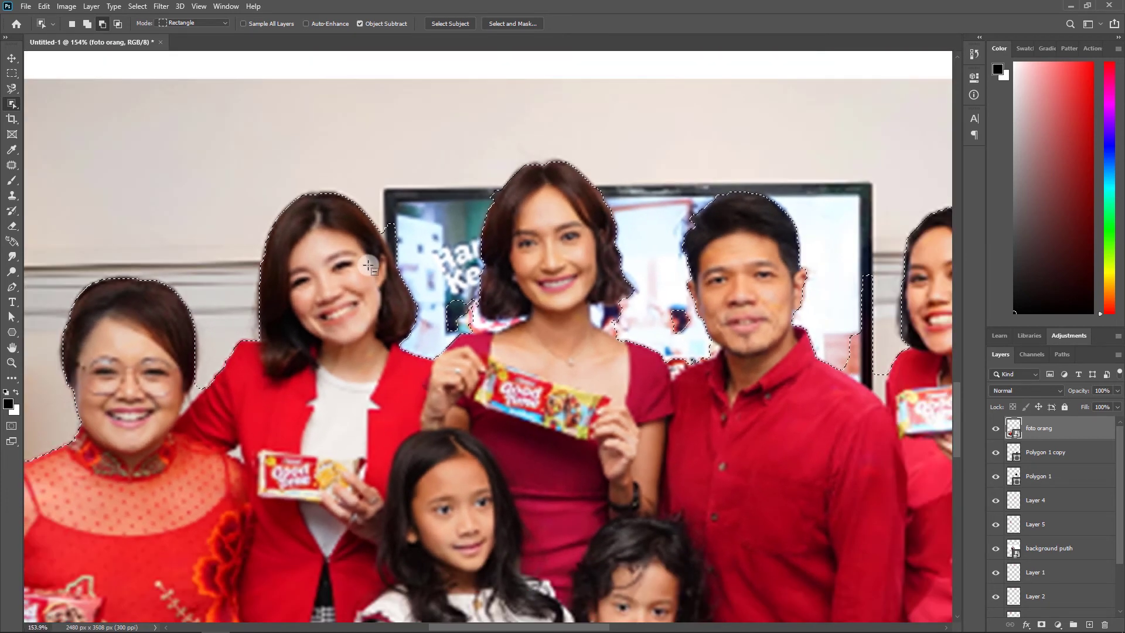
scroll(358, 271, "up", 2)
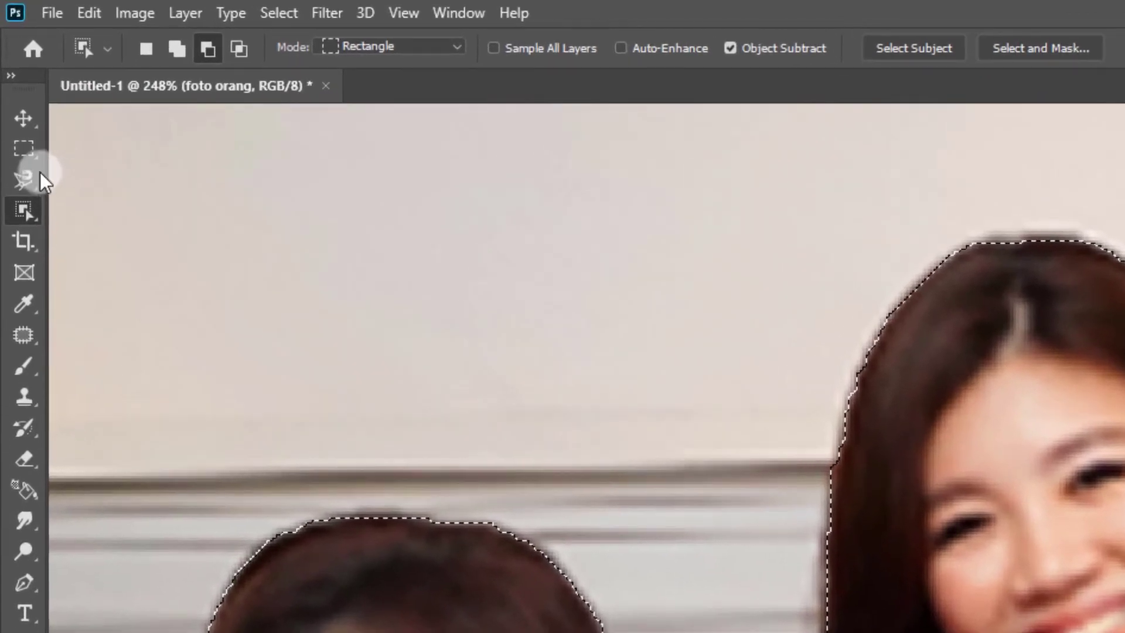
left_click(26, 184)
left_click(90, 185)
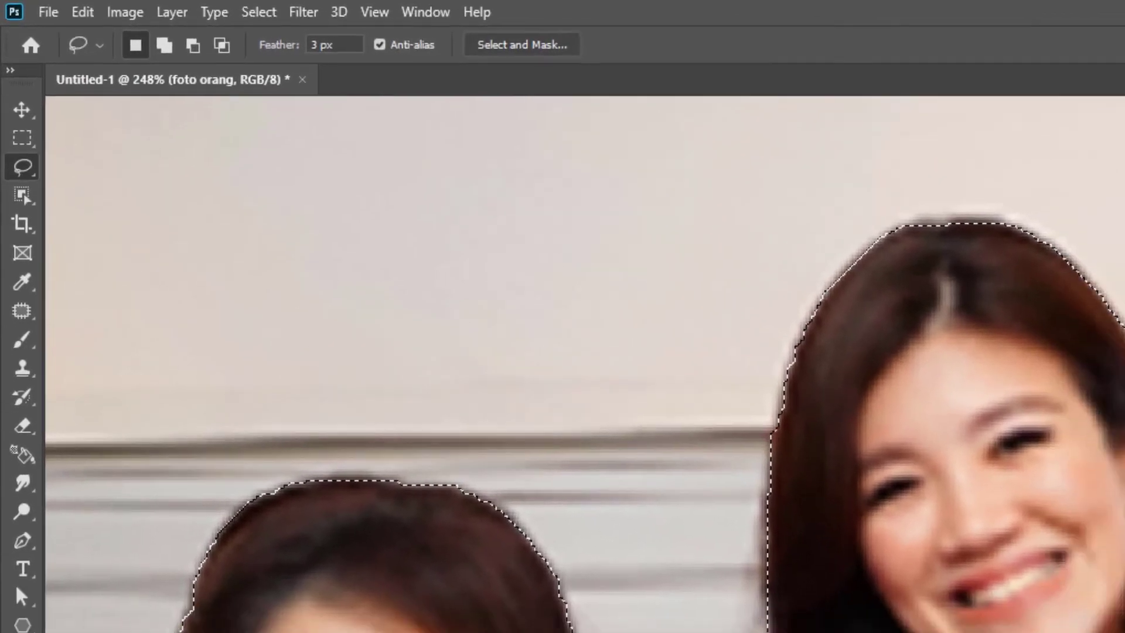
key("ctrl+plus")
scroll(359, 419, "up", 1)
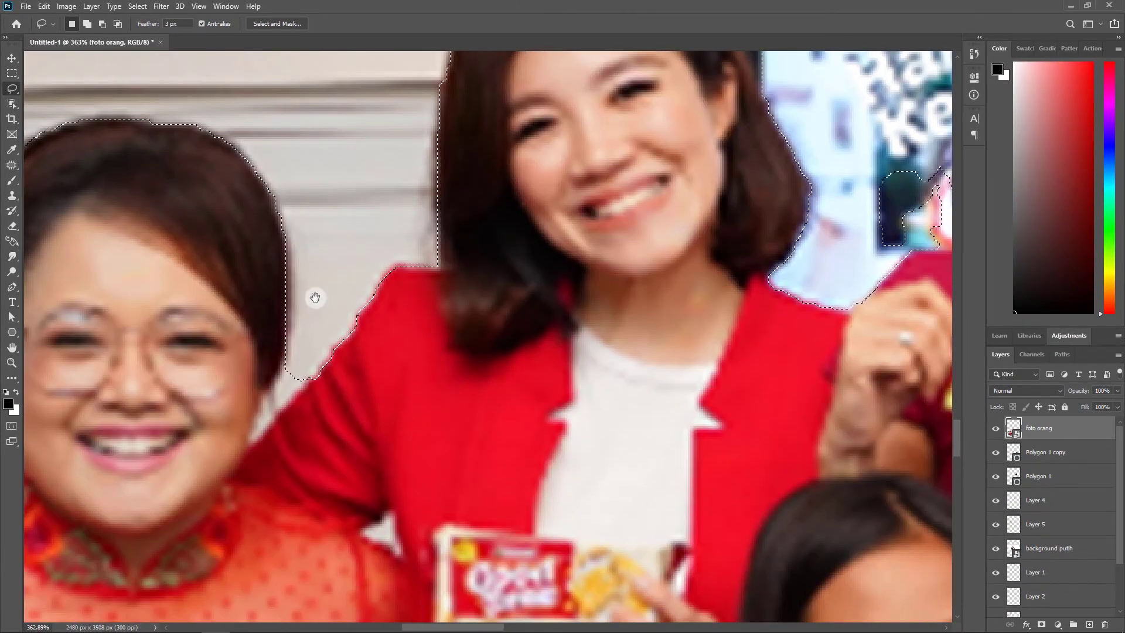
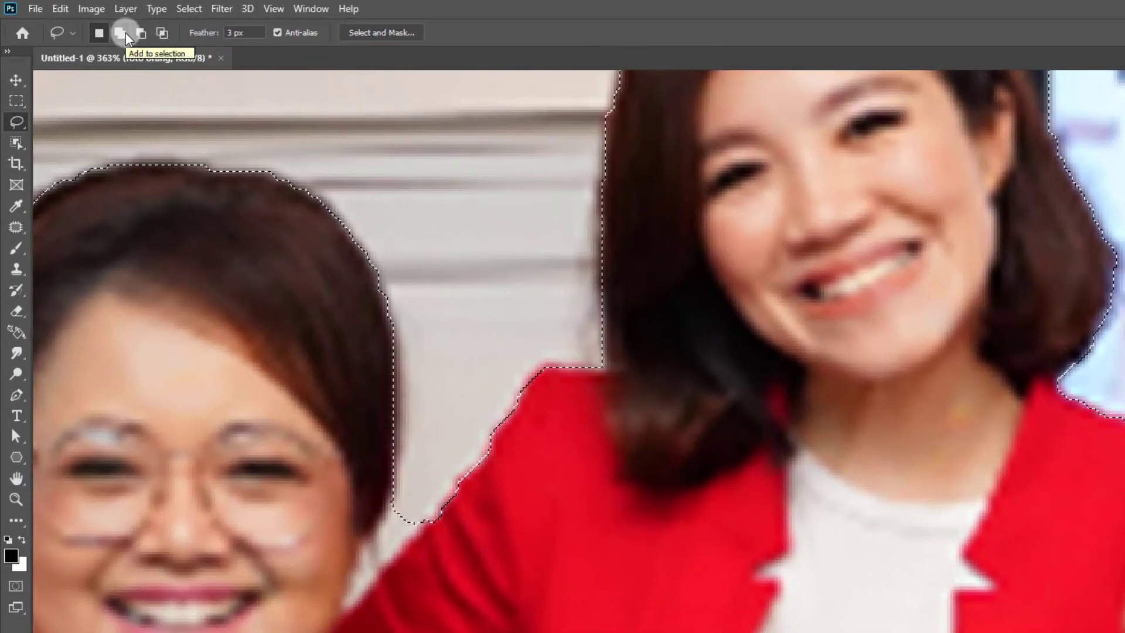
- Try to add the area between the two leftmost women to the selection with the Lasso, and undo it
left_click(120, 33)
mouse_move(329, 304)
left_mouse_down()
mouse_move(392, 499)
mouse_move(351, 601)
left_mouse_up()
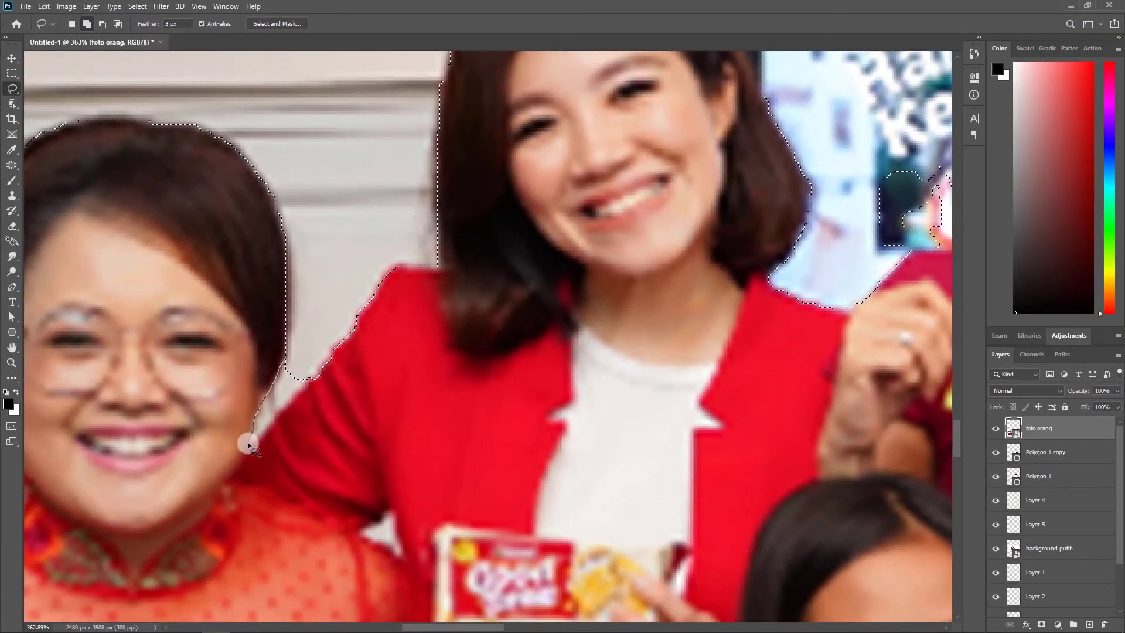
mouse_move(248, 444)
left_mouse_down()
mouse_move(308, 380)
mouse_move(306, 335)
left_mouse_up()
scroll(309, 351, "down", 3)
key("ctrl+z")
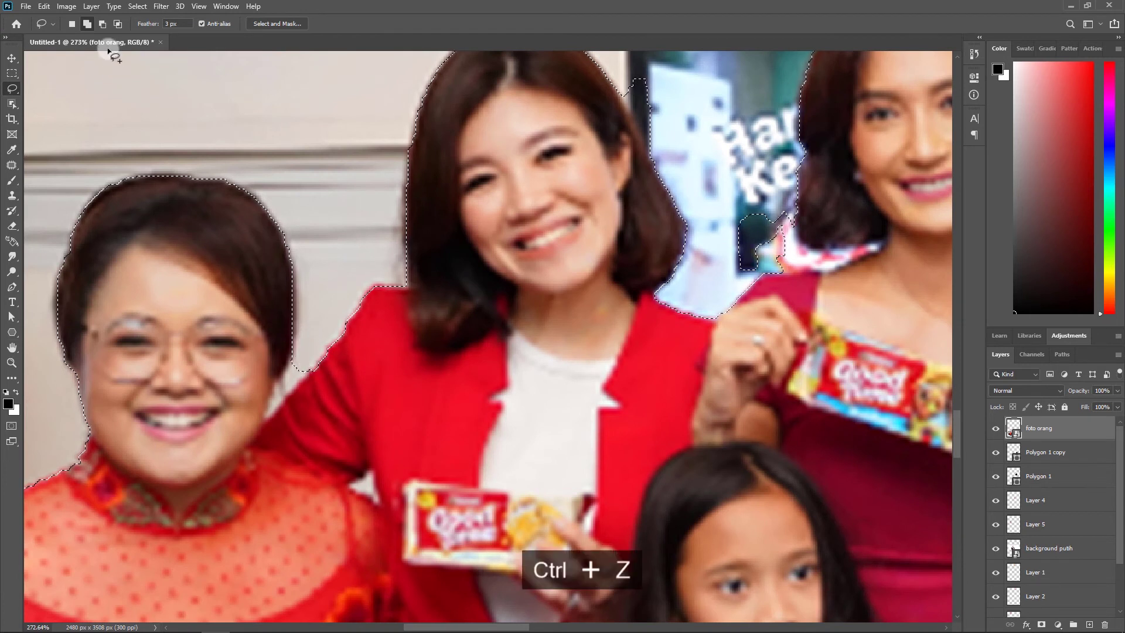
- Subtract the background between the two leftmost women and beside the second woman's hair from the selection with the Lasso
left_click(101, 24)
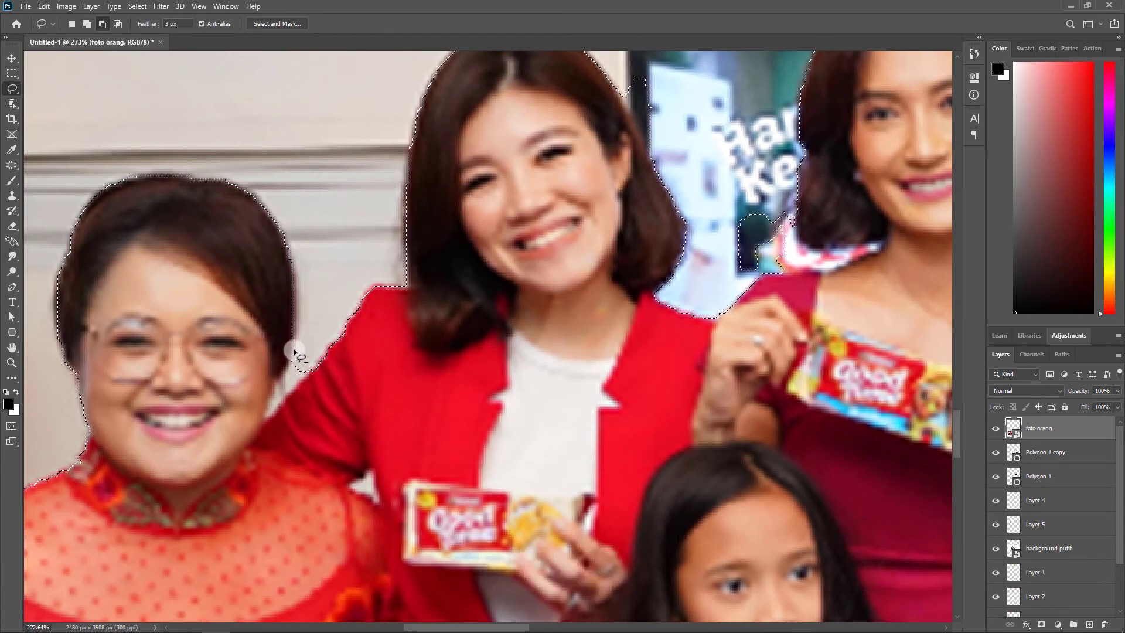
left_click_drag(294, 351, 286, 368)
mouse_move(300, 382)
left_mouse_down()
mouse_move(313, 336)
mouse_move(555, 253)
mouse_move(451, 381)
mouse_move(423, 397)
mouse_move(485, 366)
left_mouse_up()
scroll(583, 284, "up", 3)
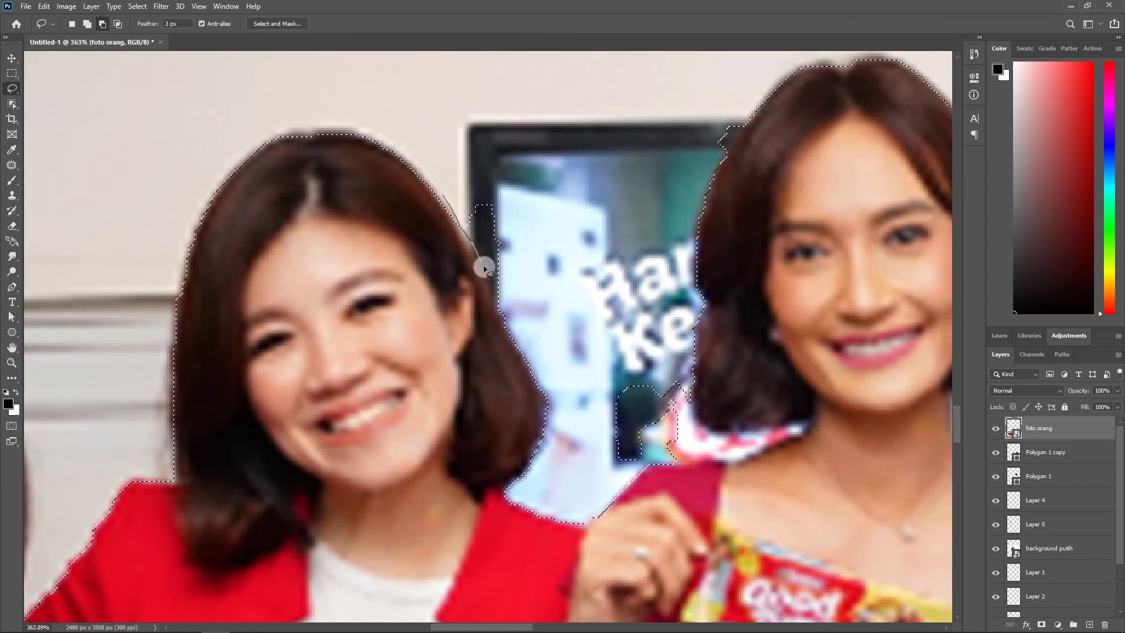
mouse_move(505, 316)
left_mouse_down()
mouse_move(551, 244)
mouse_move(475, 157)
left_mouse_up()
scroll(633, 352, "down", 1)
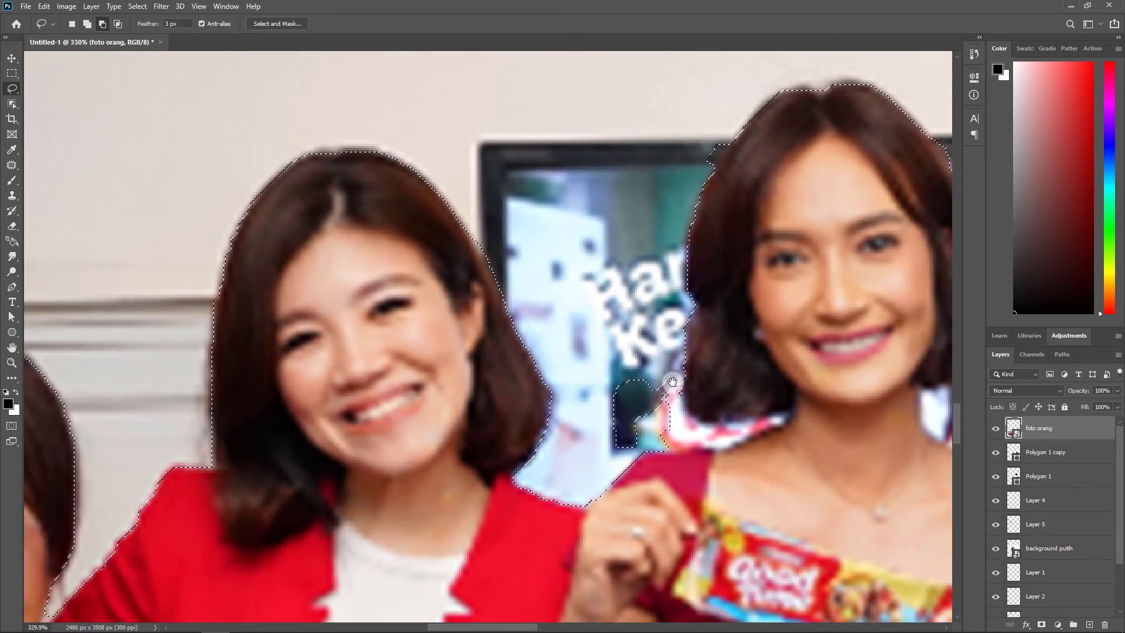
- Subtract the screen remnants beside the third woman's hair and above her shoulder from the selection
left_click_drag(673, 381, 461, 352)
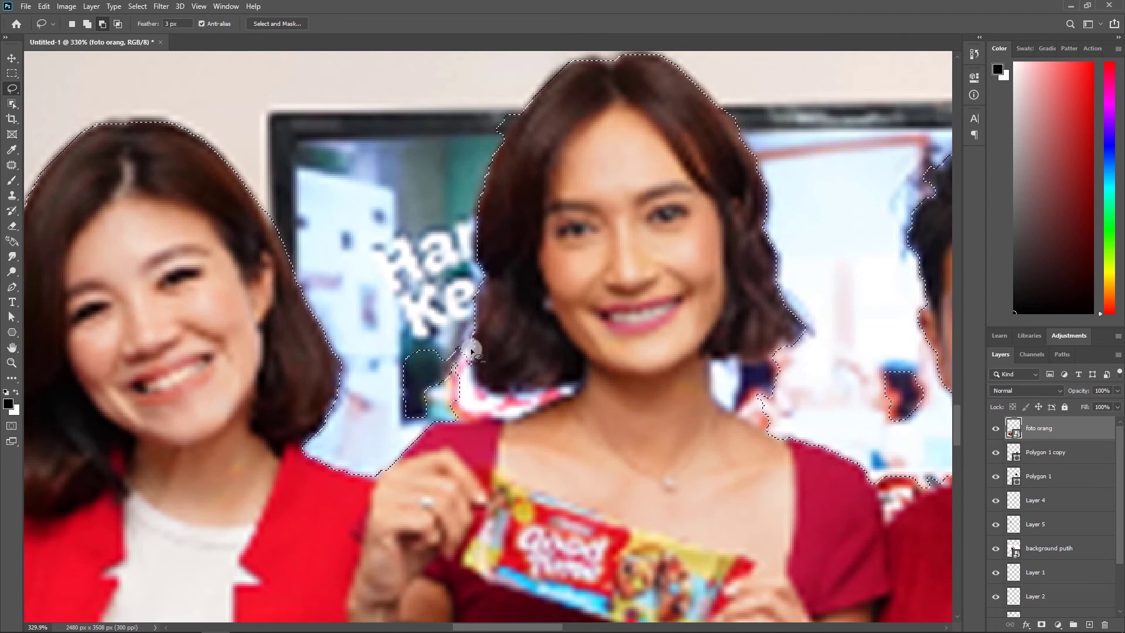
mouse_move(543, 389)
left_mouse_down()
mouse_move(575, 391)
mouse_move(502, 419)
mouse_move(394, 428)
left_mouse_up()
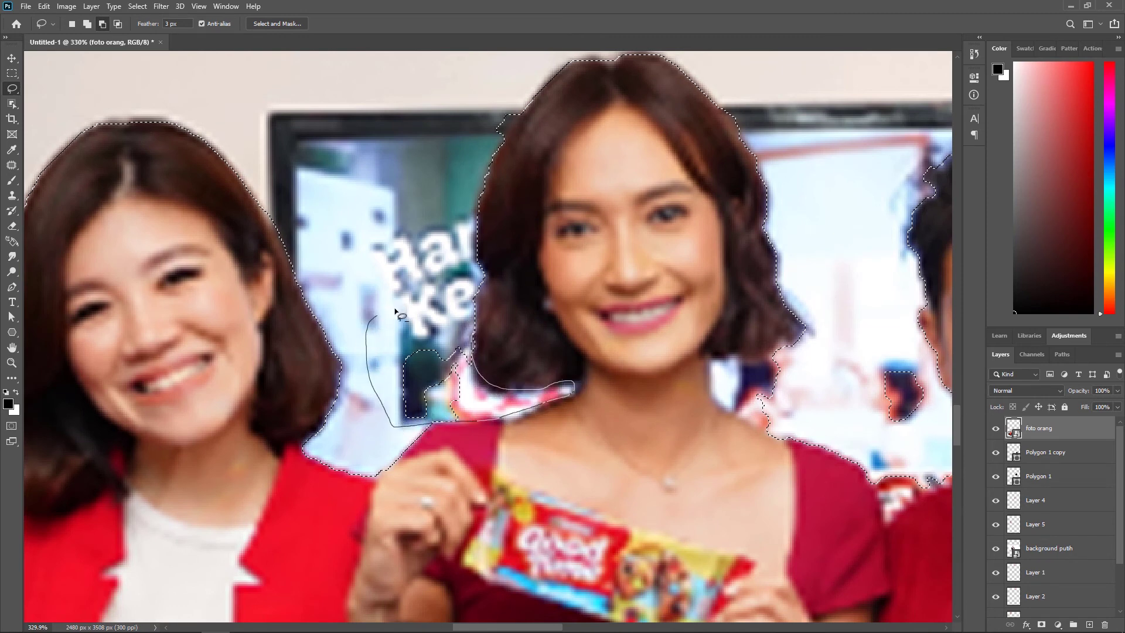
left_click_drag(395, 311, 399, 314)
scroll(508, 223, "up", 2)
scroll(379, 357, "up", 3)
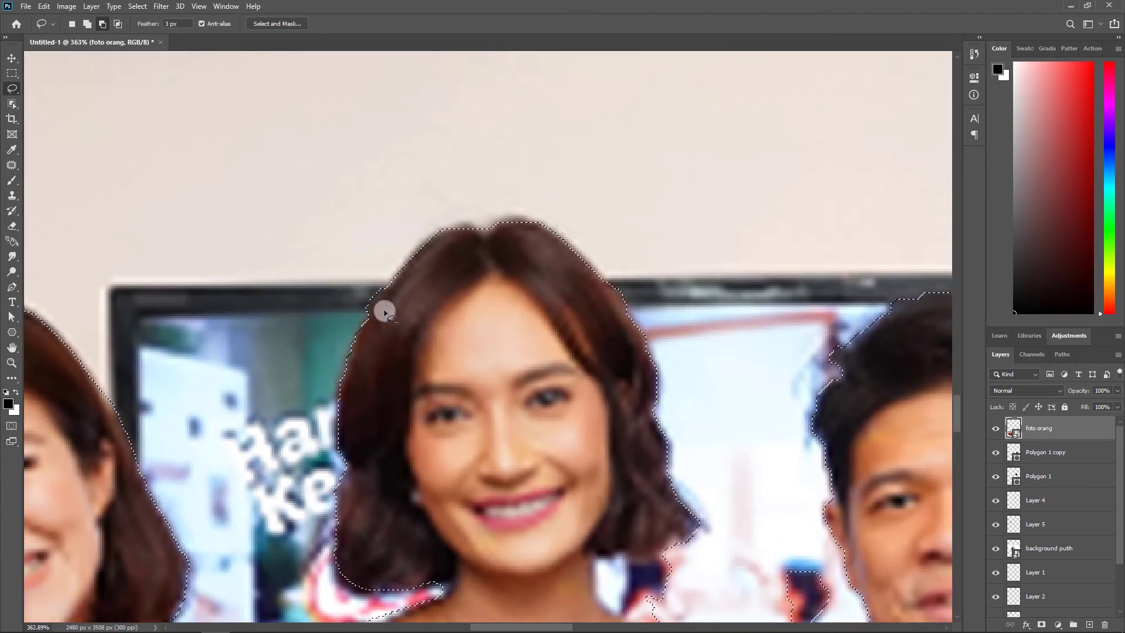
- Subtract the screen background between the third woman's neck and the man's face and collar from the selection
left_click_drag(585, 281, 370, 168)
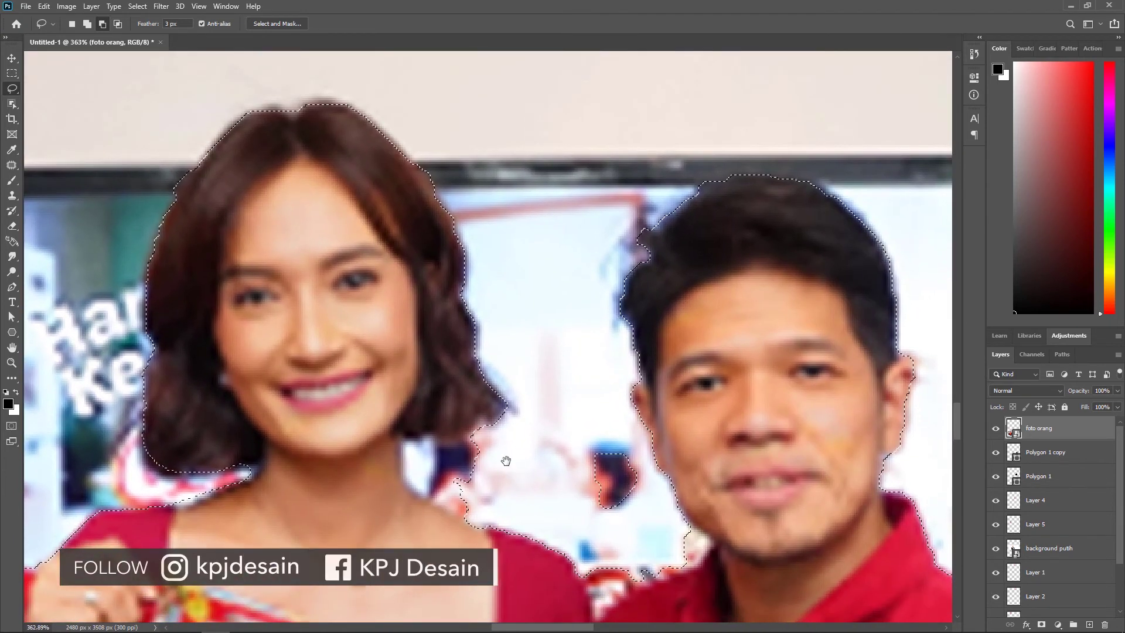
mouse_move(504, 459)
left_mouse_down()
mouse_move(483, 392)
mouse_move(432, 366)
mouse_move(381, 372)
mouse_move(377, 405)
mouse_move(438, 447)
left_mouse_up()
left_click_drag(488, 388, 488, 380)
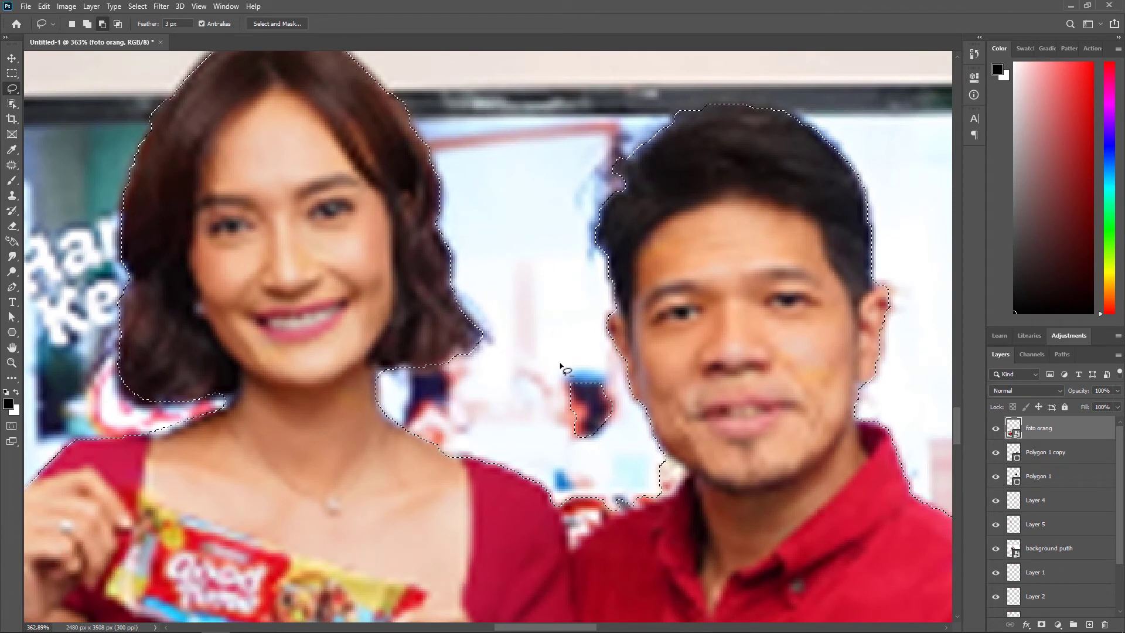
mouse_move(566, 364)
left_mouse_down()
mouse_move(604, 372)
mouse_move(625, 420)
left_mouse_up()
scroll(502, 335, "down", 5)
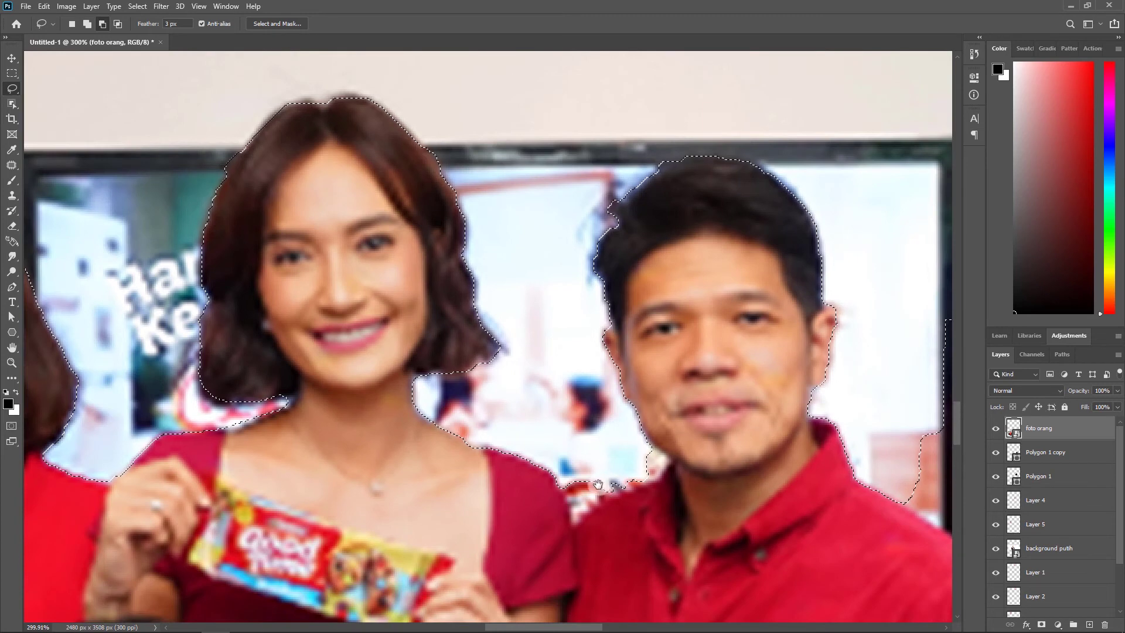
scroll(426, 433, "up", 5)
mouse_move(401, 422)
left_mouse_down()
mouse_move(410, 467)
mouse_move(508, 412)
mouse_move(503, 384)
left_mouse_up()
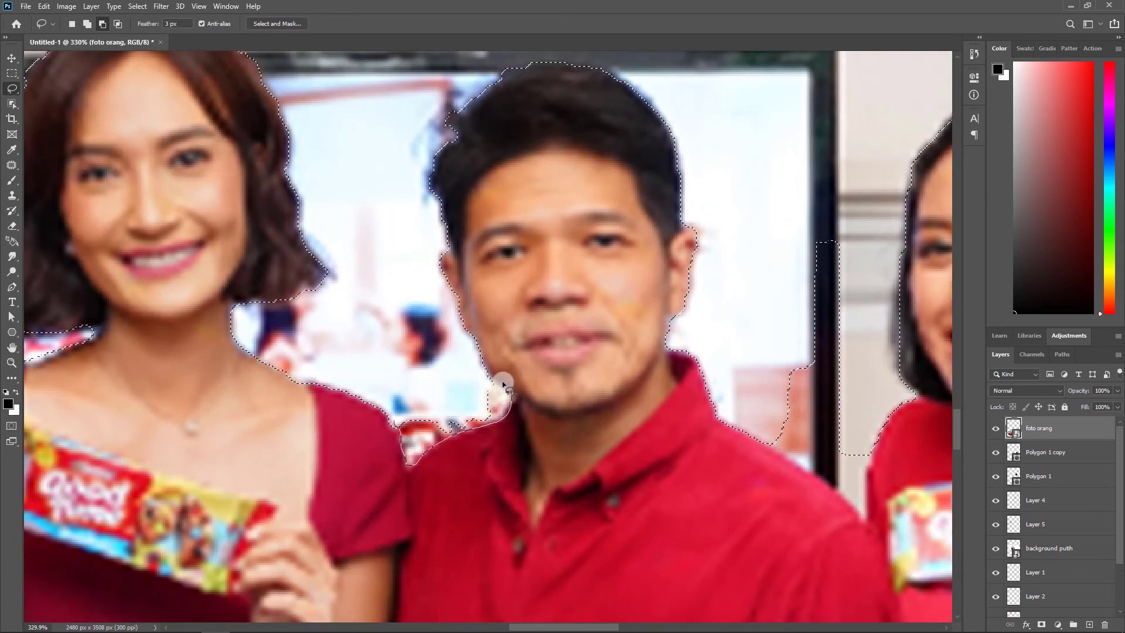
left_click_drag(408, 379, 409, 381)
- Subtract the screen and its dark frame between the man and the woman in red beside him from the selection
scroll(442, 402, "right", 6)
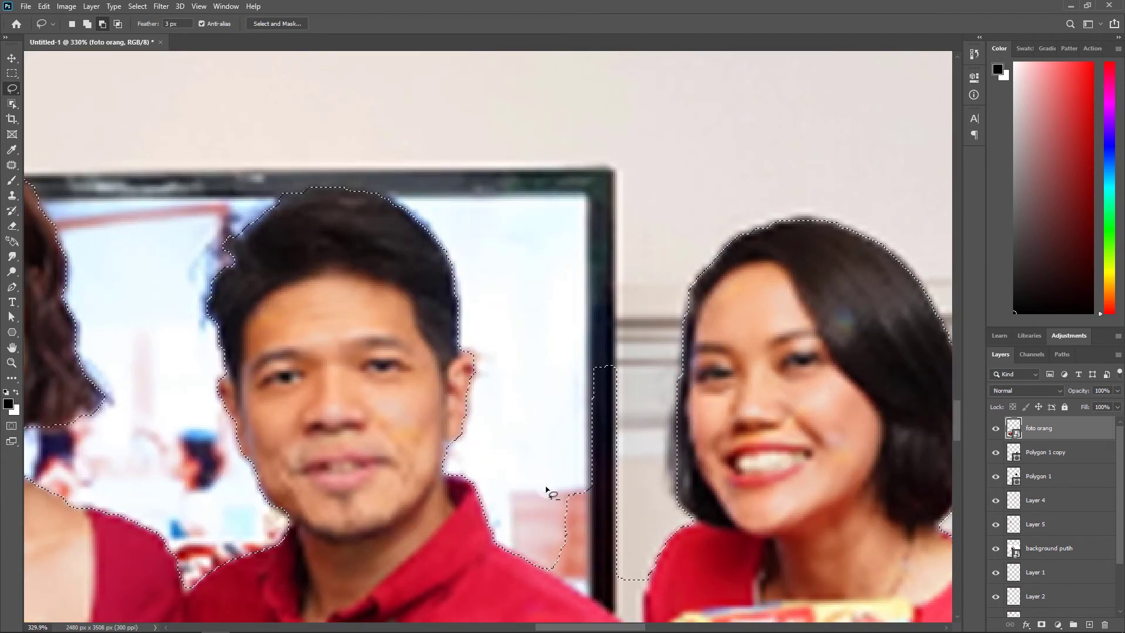
left_click_drag(547, 493, 395, 391)
mouse_move(359, 304)
left_mouse_down()
mouse_move(400, 471)
mouse_move(491, 543)
mouse_move(491, 492)
mouse_move(519, 420)
mouse_move(495, 252)
left_mouse_up()
scroll(434, 407, "down", 5)
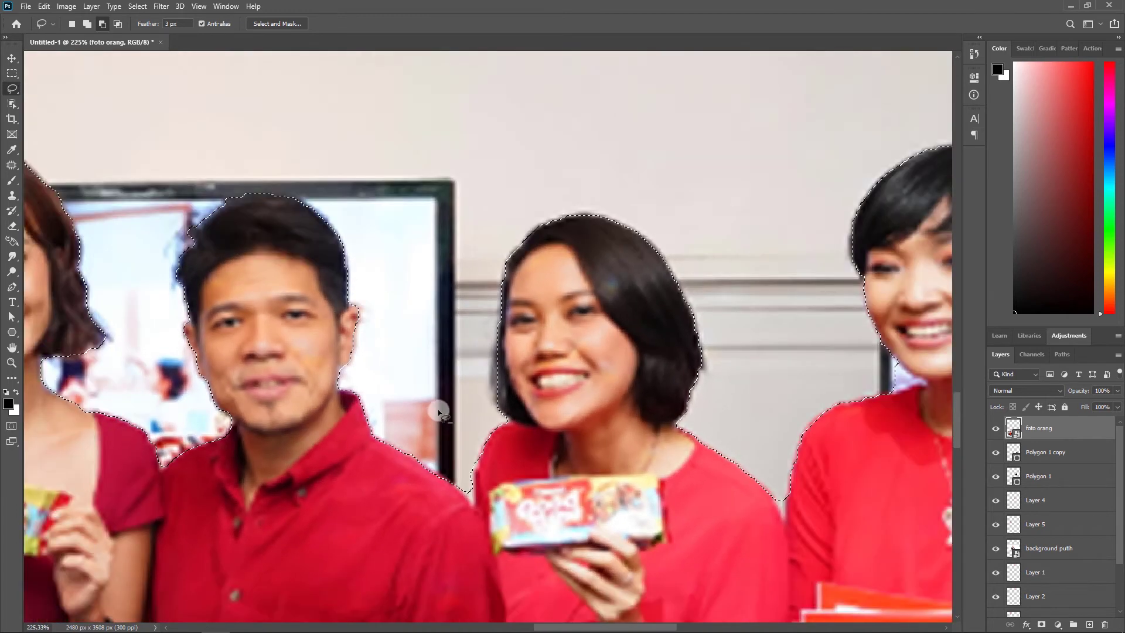
- Subtract the piece of screen below the rightmost woman's chin from the selection
left_click_drag(725, 485, 521, 378)
scroll(530, 301, "up", 5)
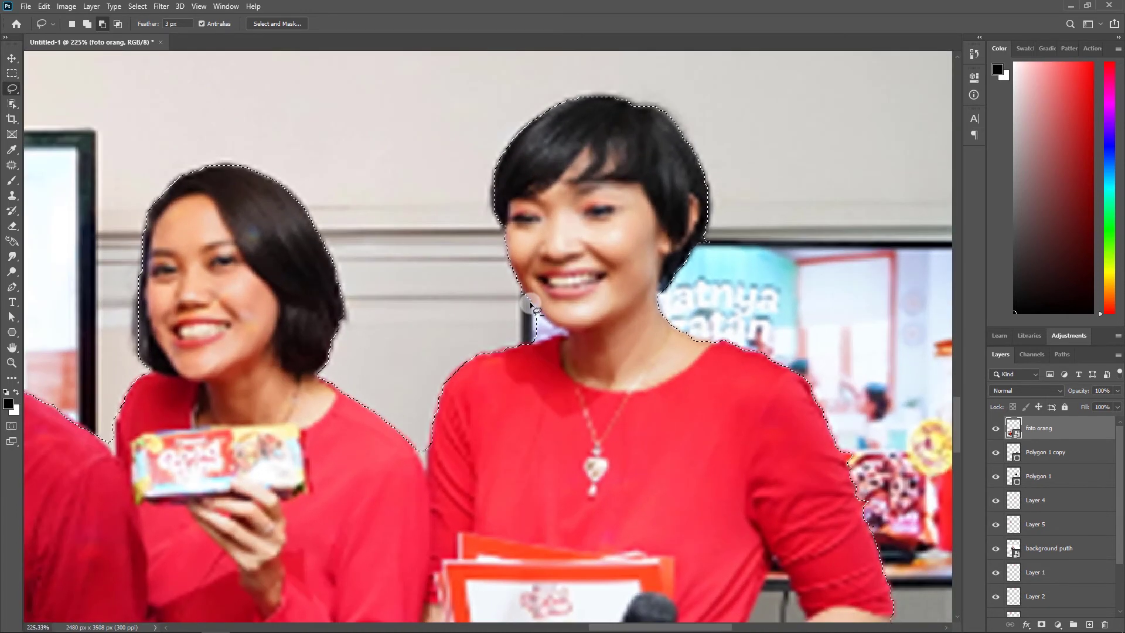
scroll(530, 301, "up", 3)
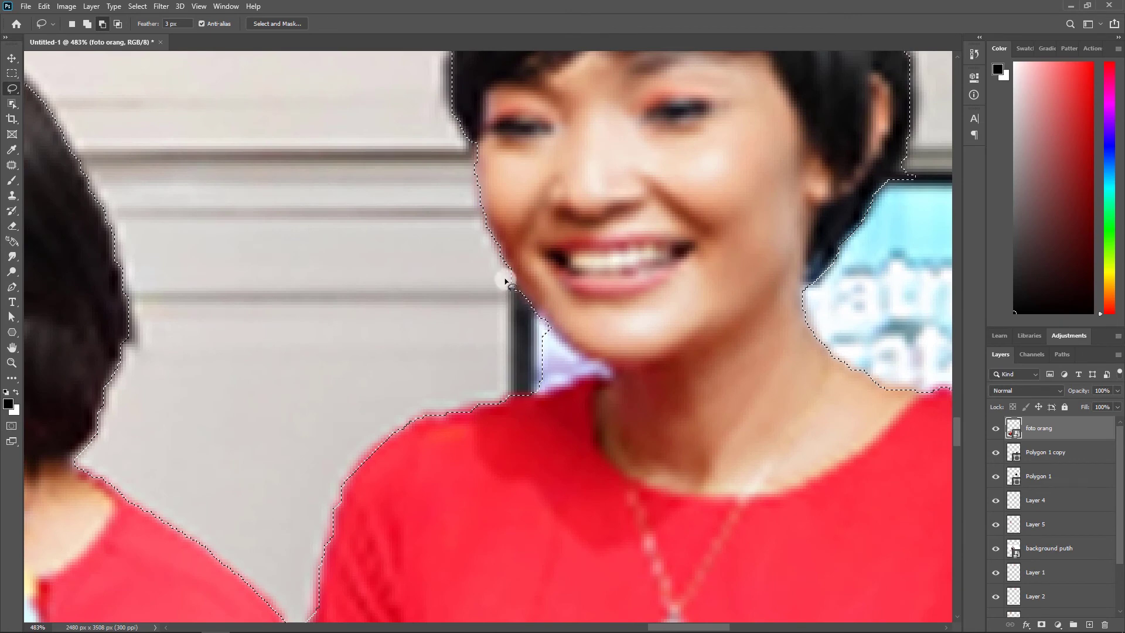
mouse_move(513, 283)
left_mouse_down()
mouse_move(606, 377)
mouse_move(523, 397)
mouse_move(427, 339)
mouse_move(417, 283)
left_mouse_up()
scroll(416, 284, "down", 4)
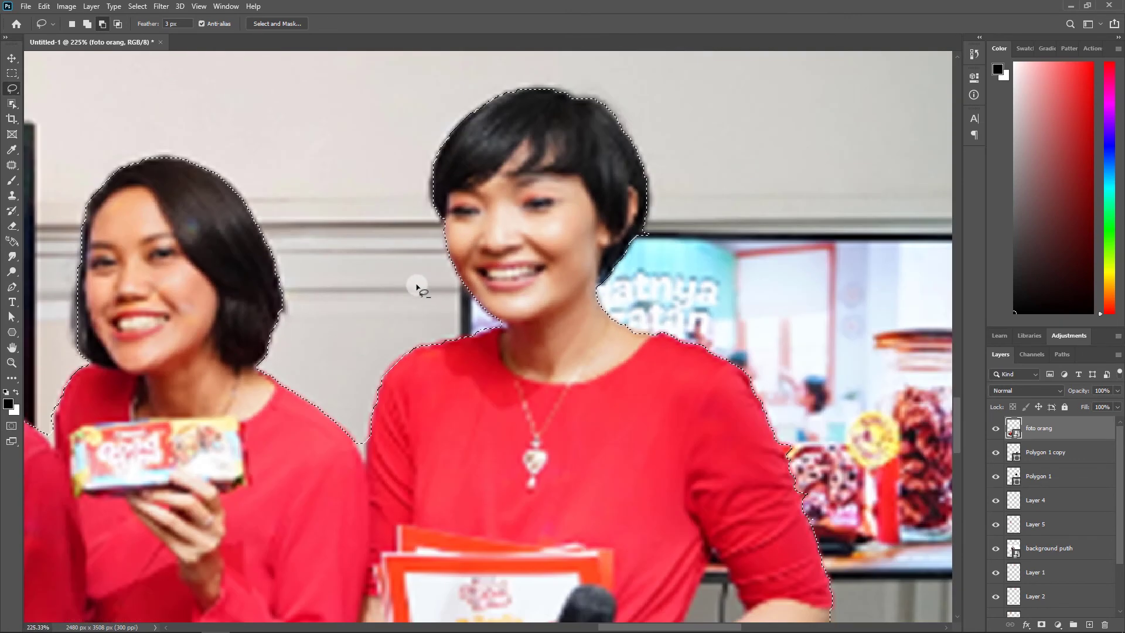
- Switch back to the Object Selection tool with the whole group photo in view
mouse_move(373, 447)
left_mouse_down()
mouse_move(366, 435)
mouse_move(364, 460)
mouse_move(331, 352)
mouse_move(366, 322)
mouse_move(627, 379)
left_mouse_up()
scroll(367, 322, "down", 4)
scroll(627, 379, "down", 2)
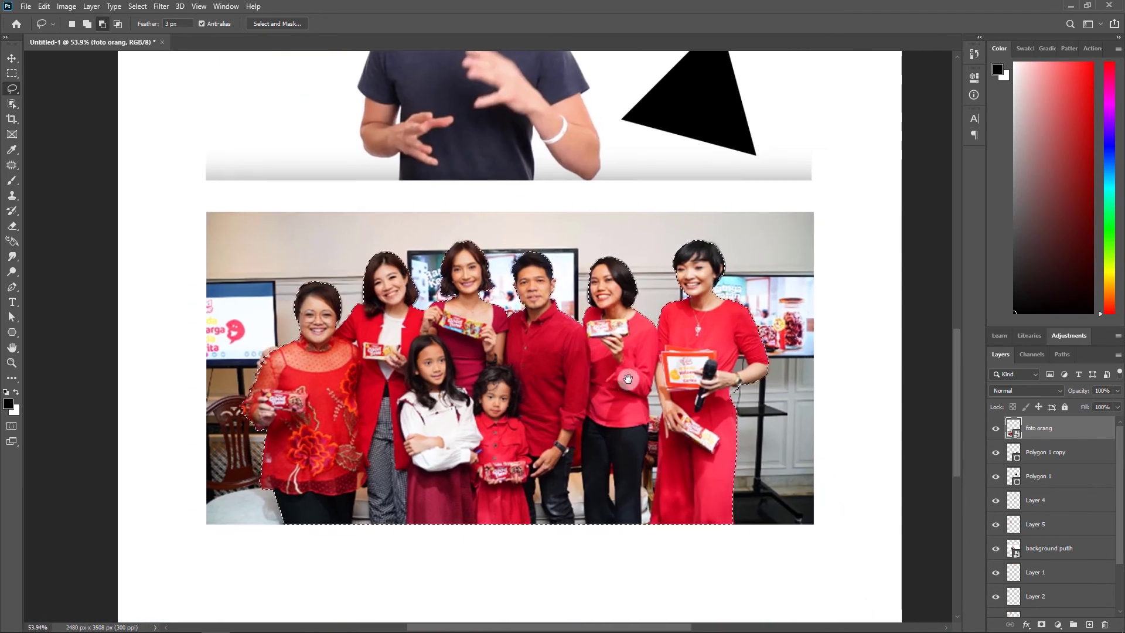
scroll(562, 329, "up", 2)
left_click(11, 103)
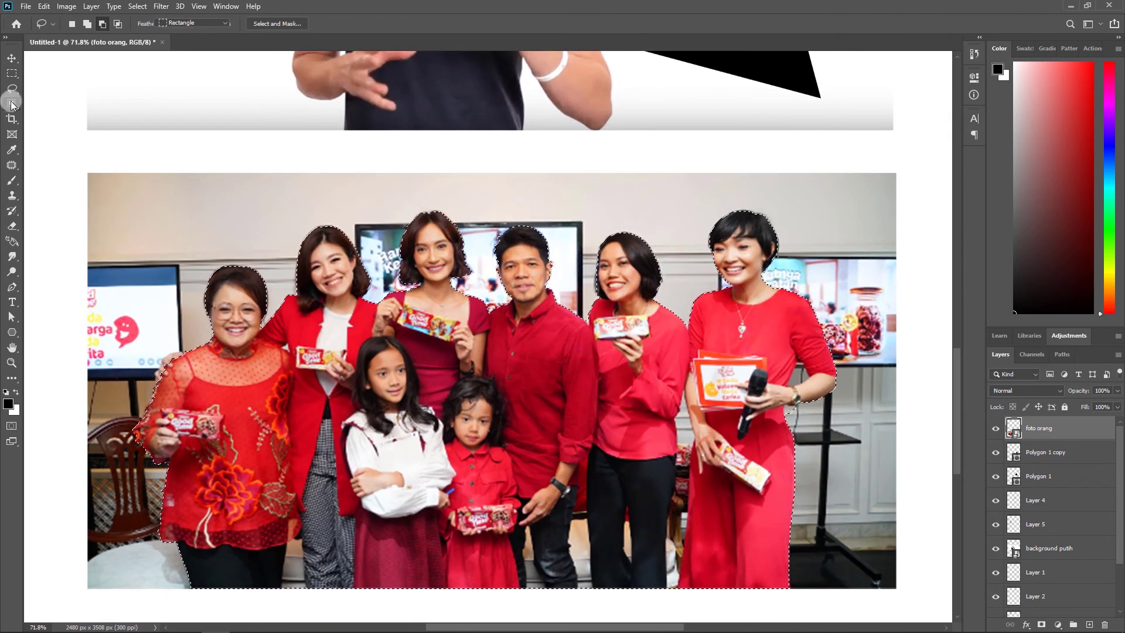
right_click(12, 104)
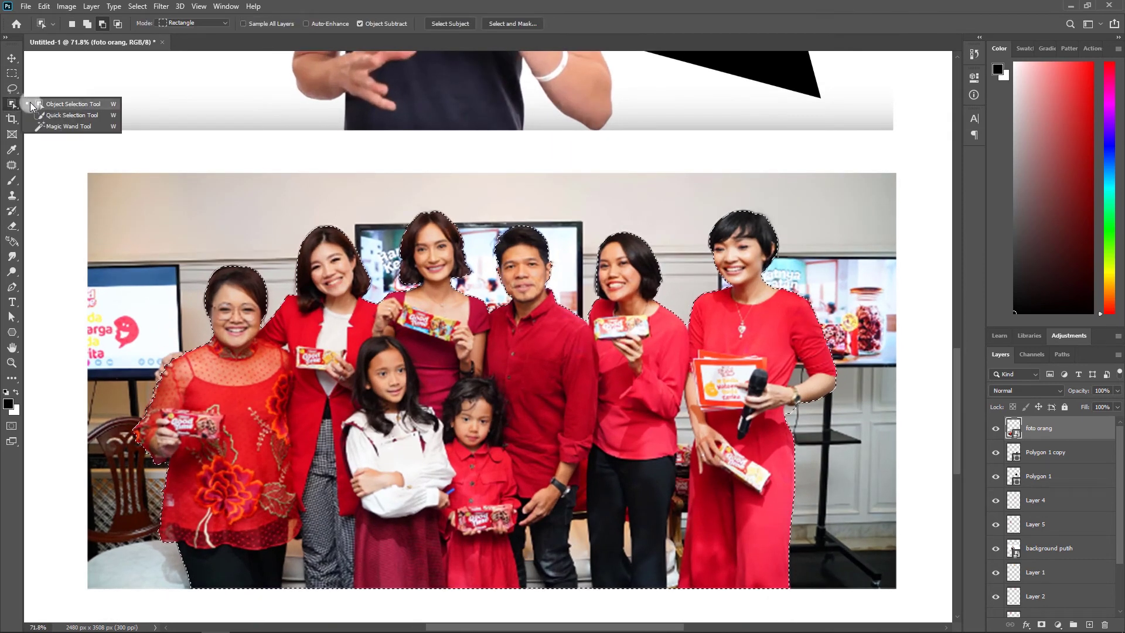
left_click(12, 104)
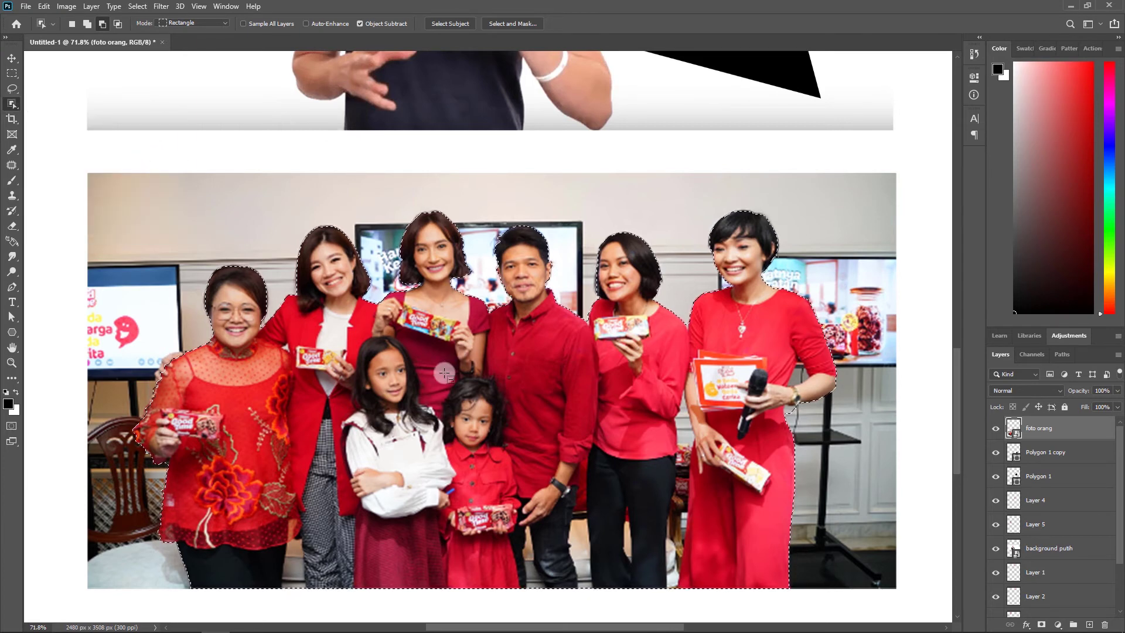
scroll(427, 310, "down", 3)
scroll(426, 310, "up", 1)
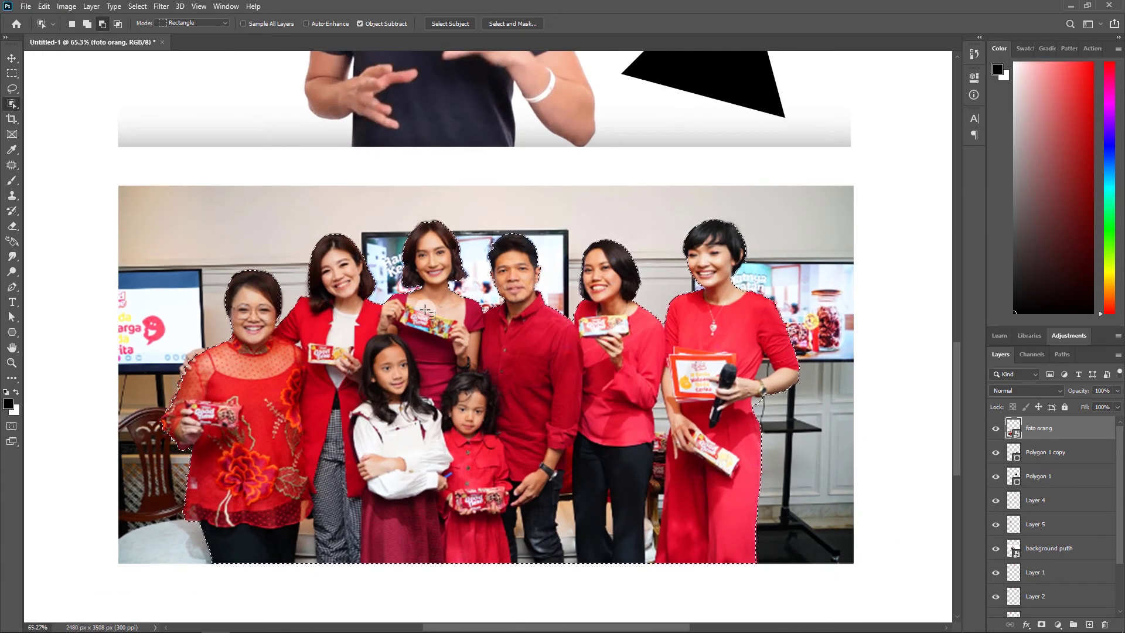
- Feather the selection of the people with a radius of 2 pixels
right_click(430, 302)
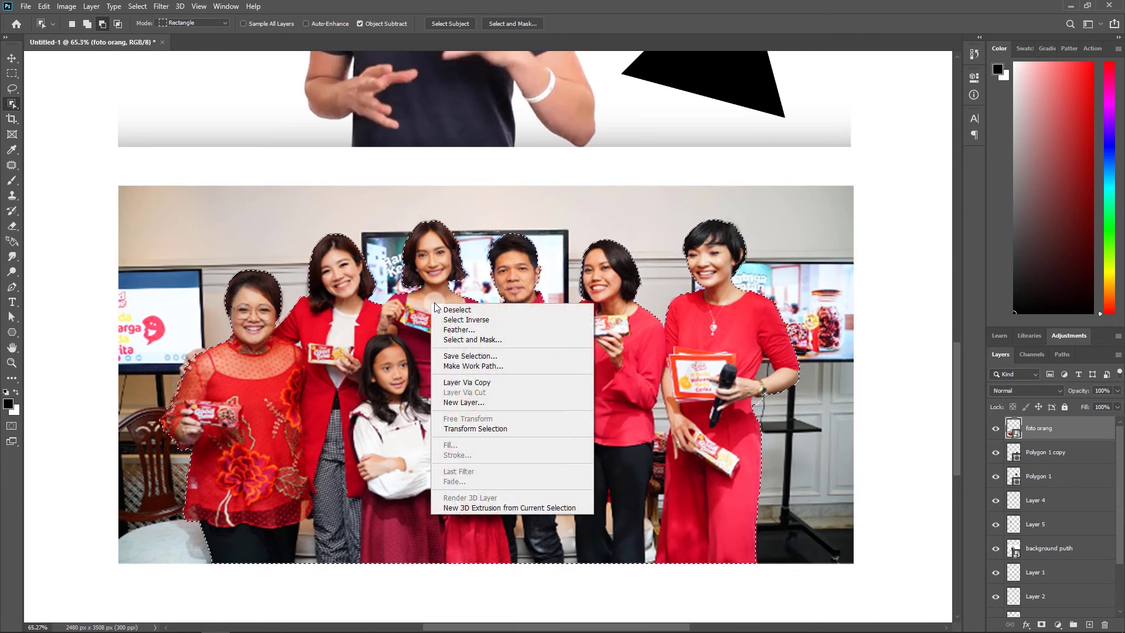
left_click(461, 329)
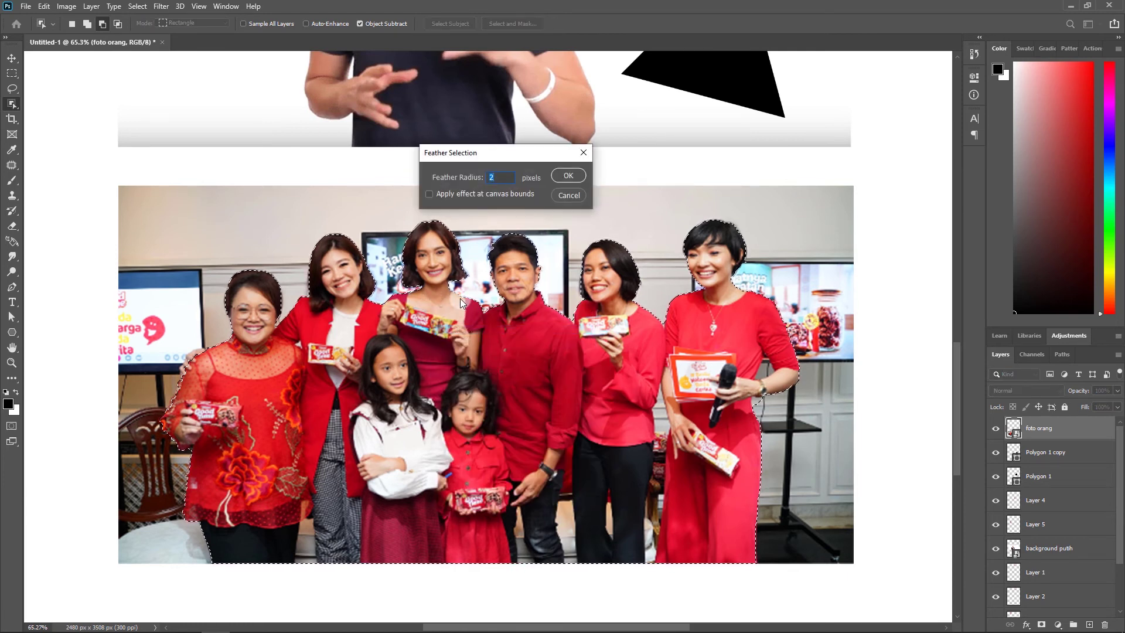
type("2")
left_click(559, 176)
- Copy the selected people to a new layer and hide the "foto orang" layer to isolate the cutout
scroll(452, 317, "down", 3)
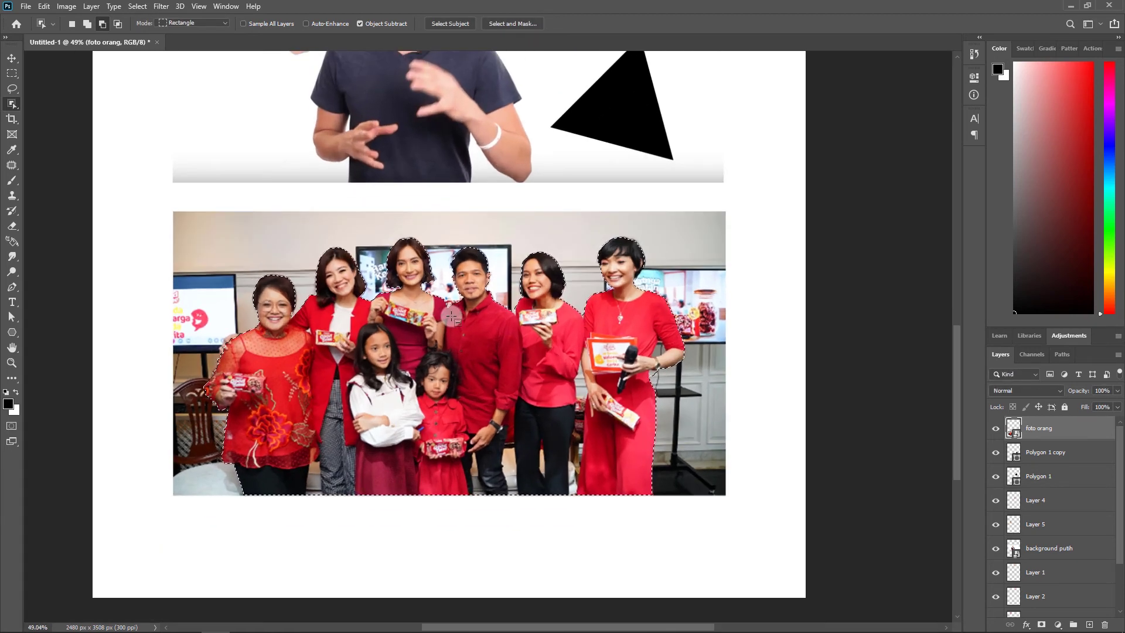
key("ctrl+j")
key("v")
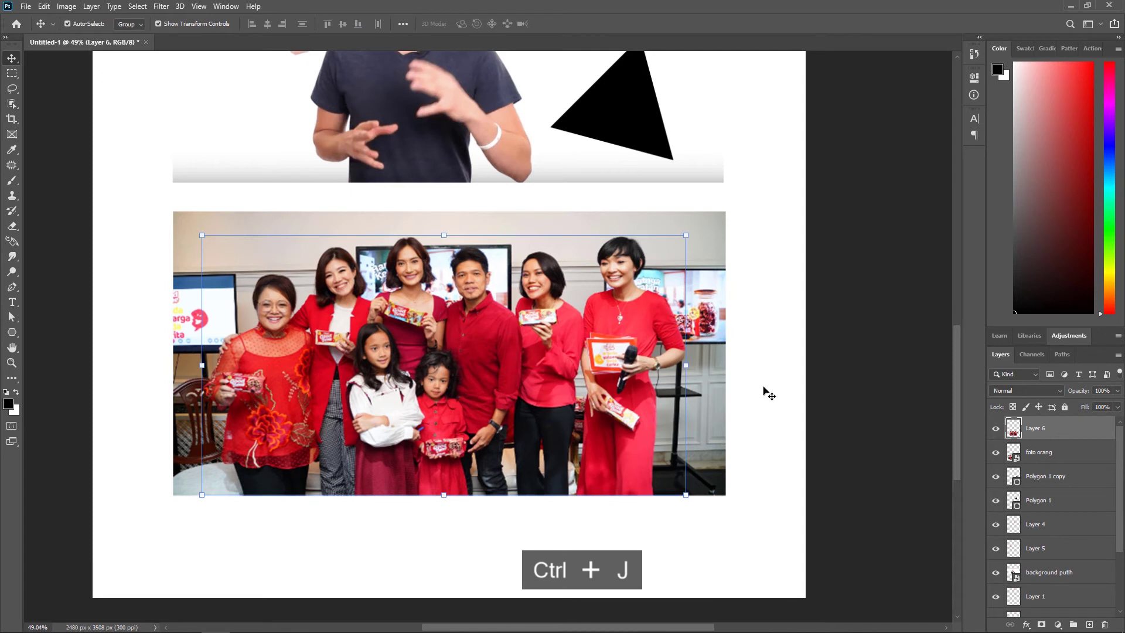
left_click(706, 402)
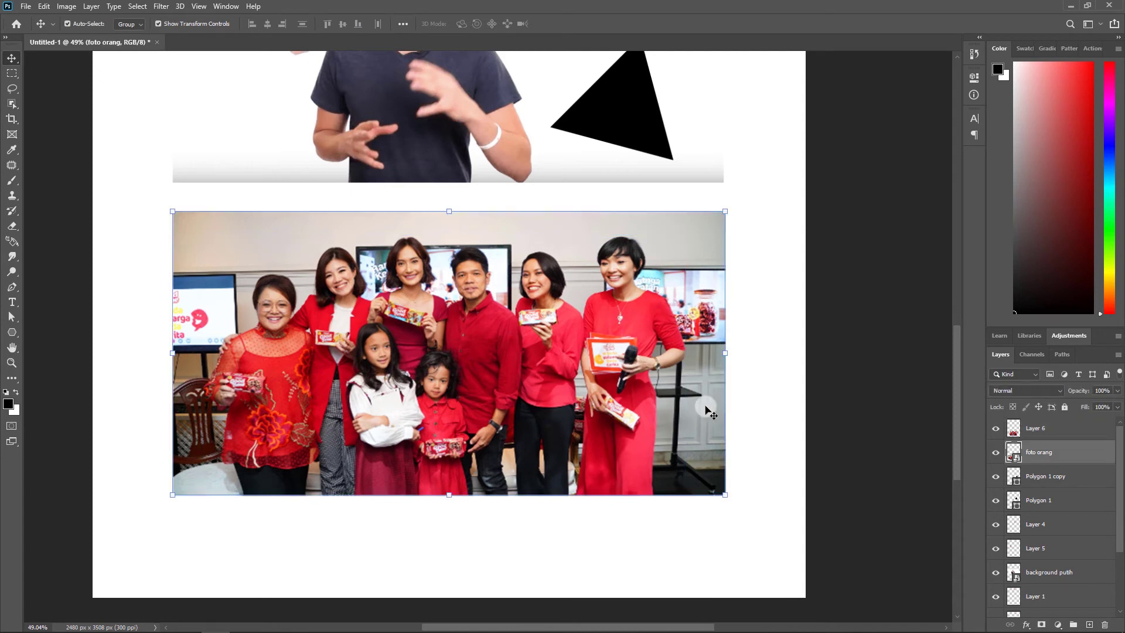
left_click(995, 453)
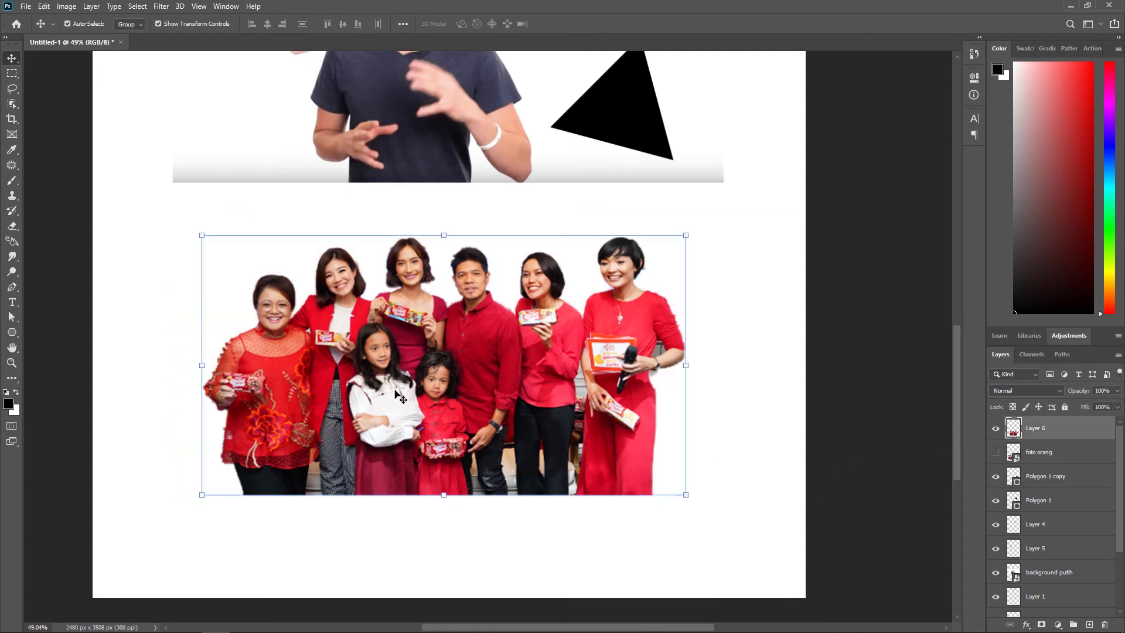
left_click(387, 347)
left_click(431, 328)
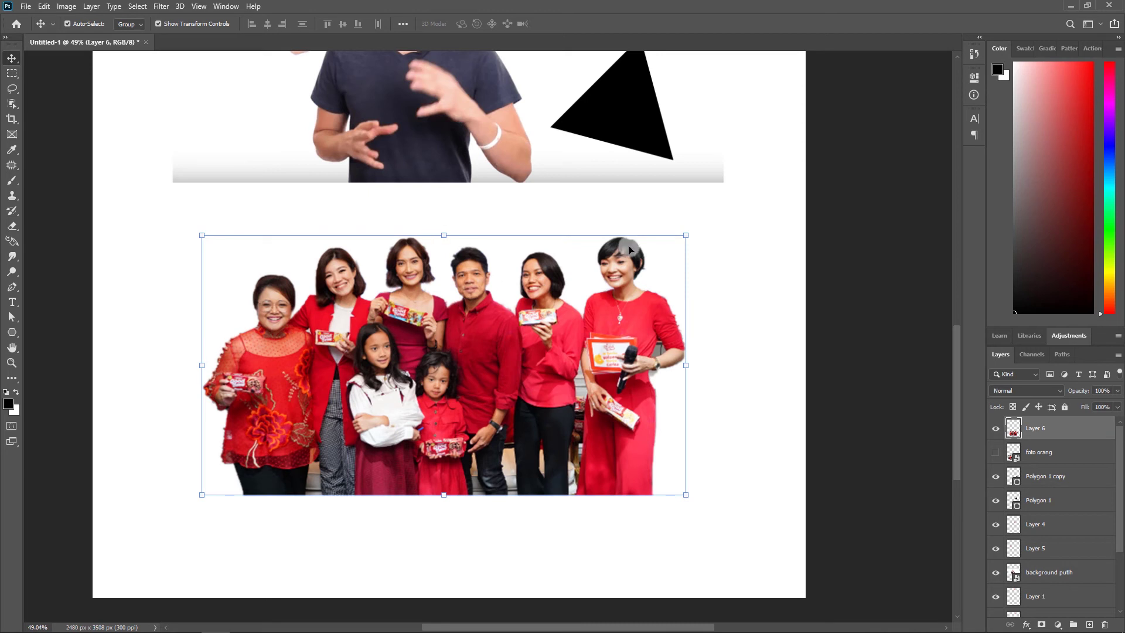
- Examine the edges of the cut-out group of people up close
left_click(619, 337)
left_click(549, 303)
left_click(373, 322)
scroll(219, 367, "up", 3)
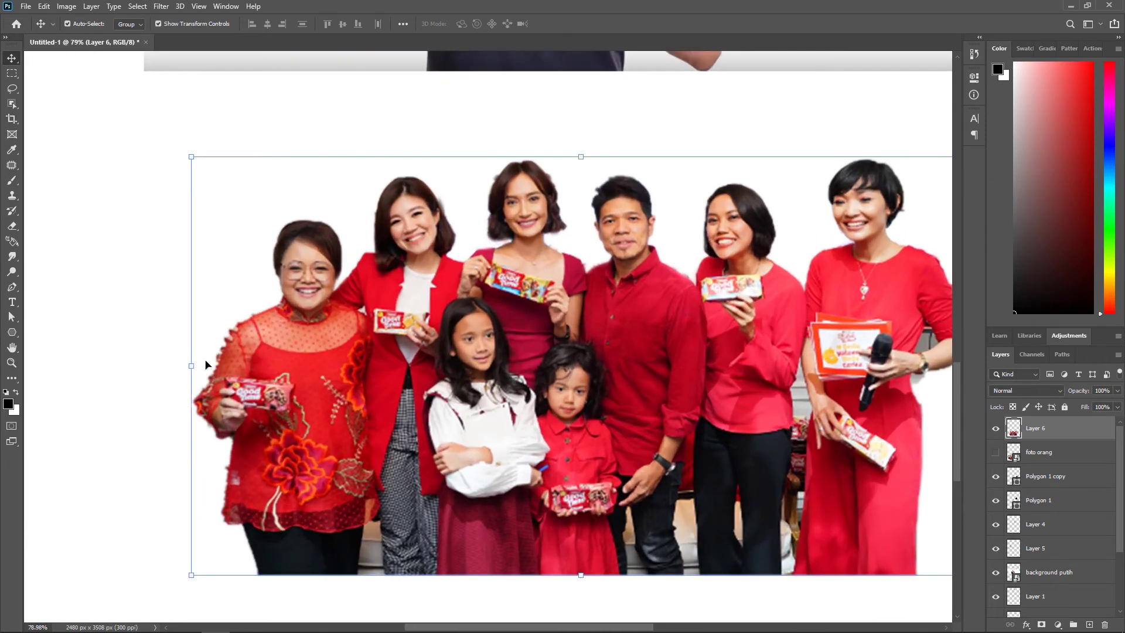
scroll(331, 296, "down", 1)
scroll(480, 293, "up", 1)
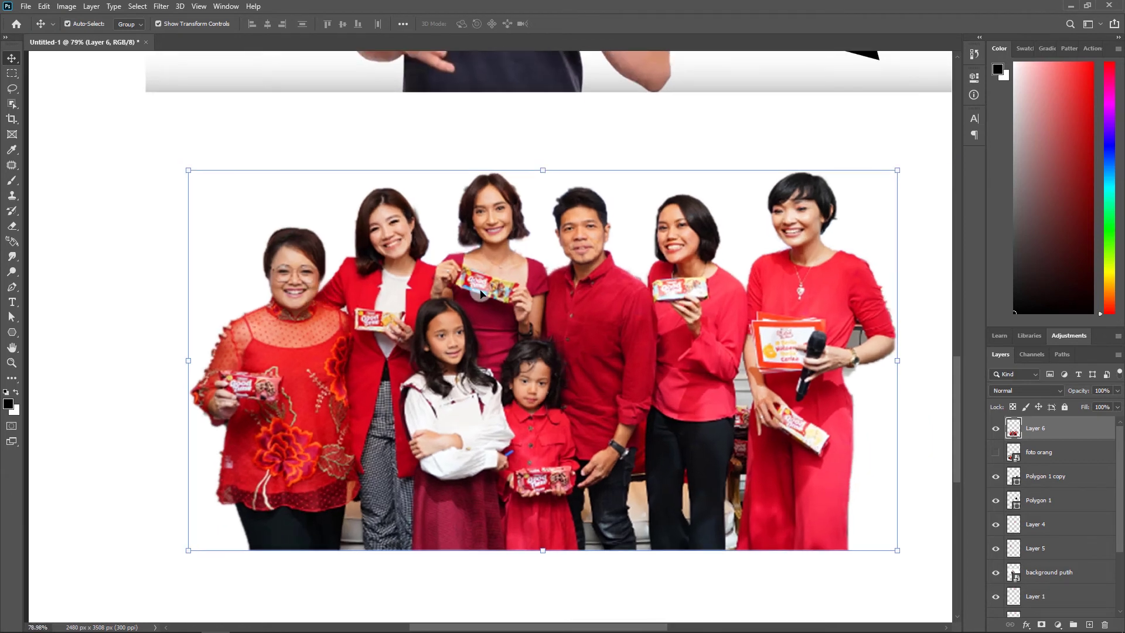
scroll(481, 293, "down", 1)
scroll(478, 290, "up", 1)
scroll(477, 287, "down", 1)
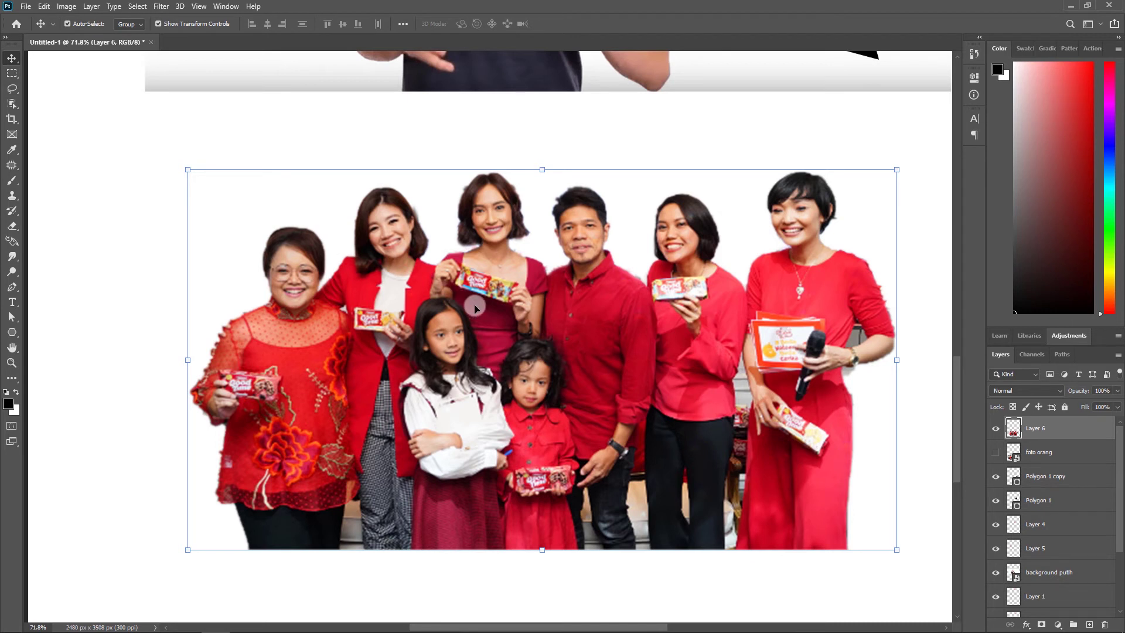
- Select all the visible artwork on the page, scale it to 80.72% and shift it slightly toward the page's horizontal centre
left_click(18, 108)
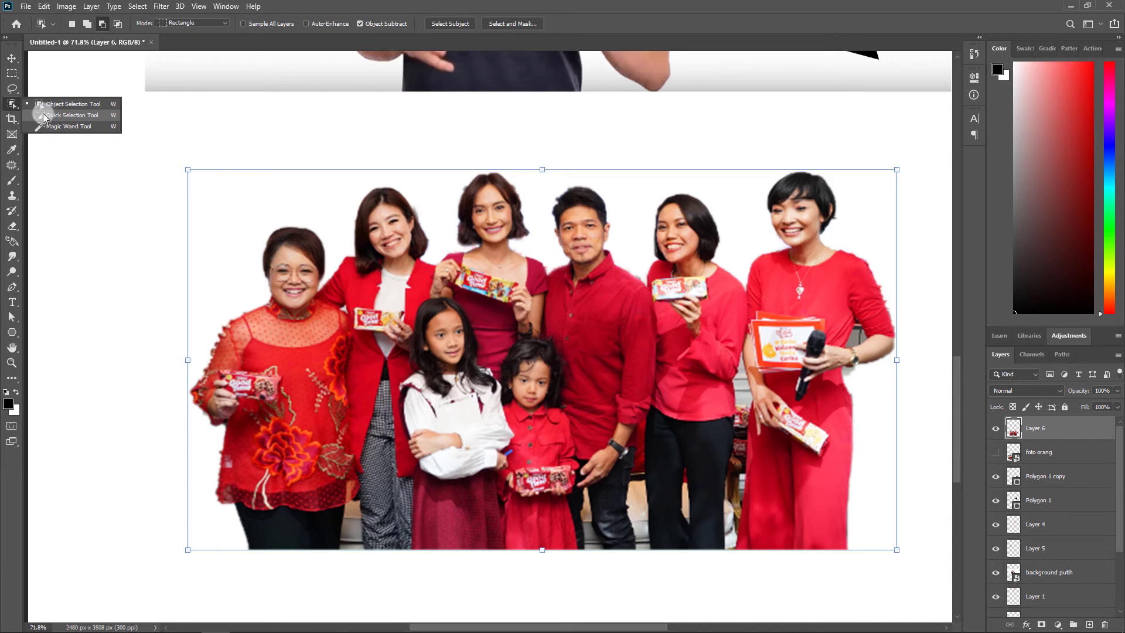
left_click(43, 115)
left_click(11, 58)
scroll(529, 321, "down", 3)
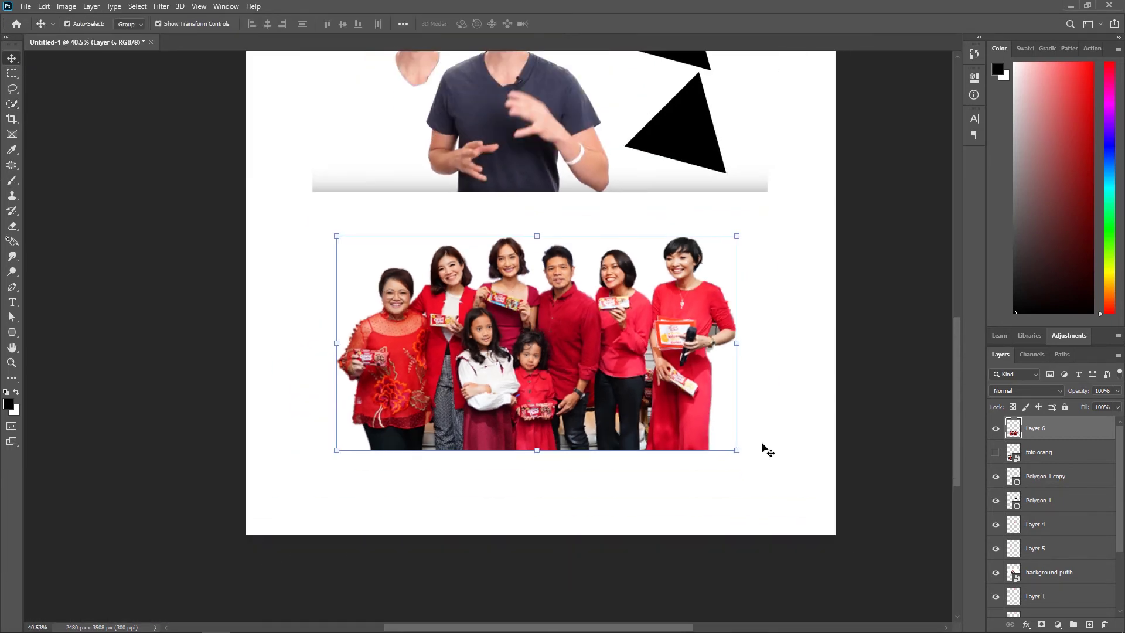
left_click(798, 451)
scroll(633, 349, "down", 2)
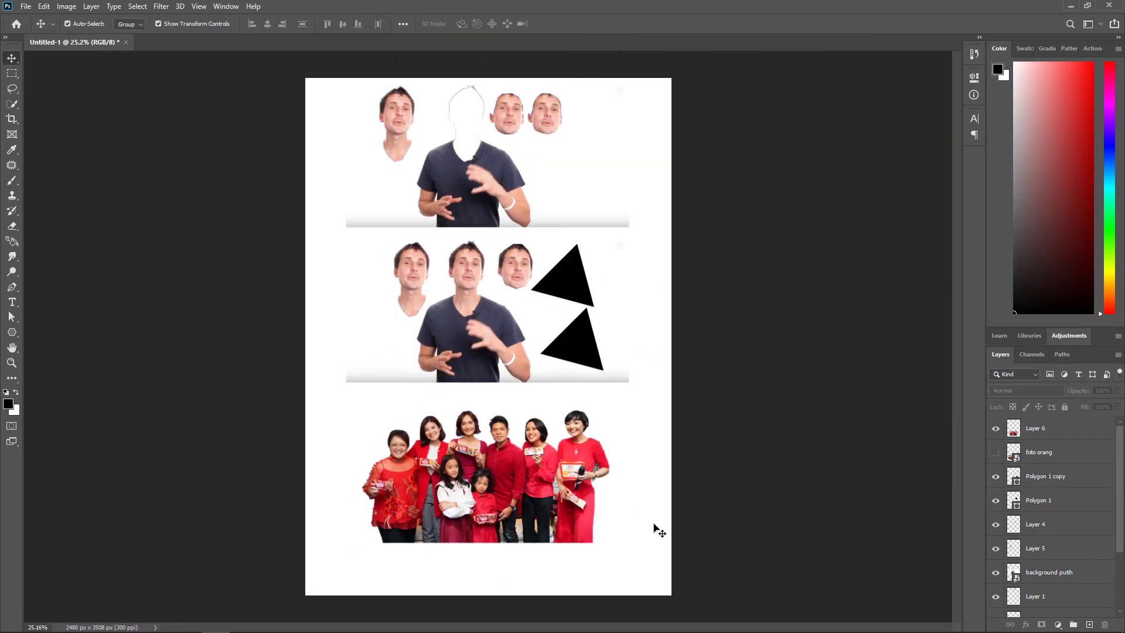
left_click_drag(659, 530, 331, 88)
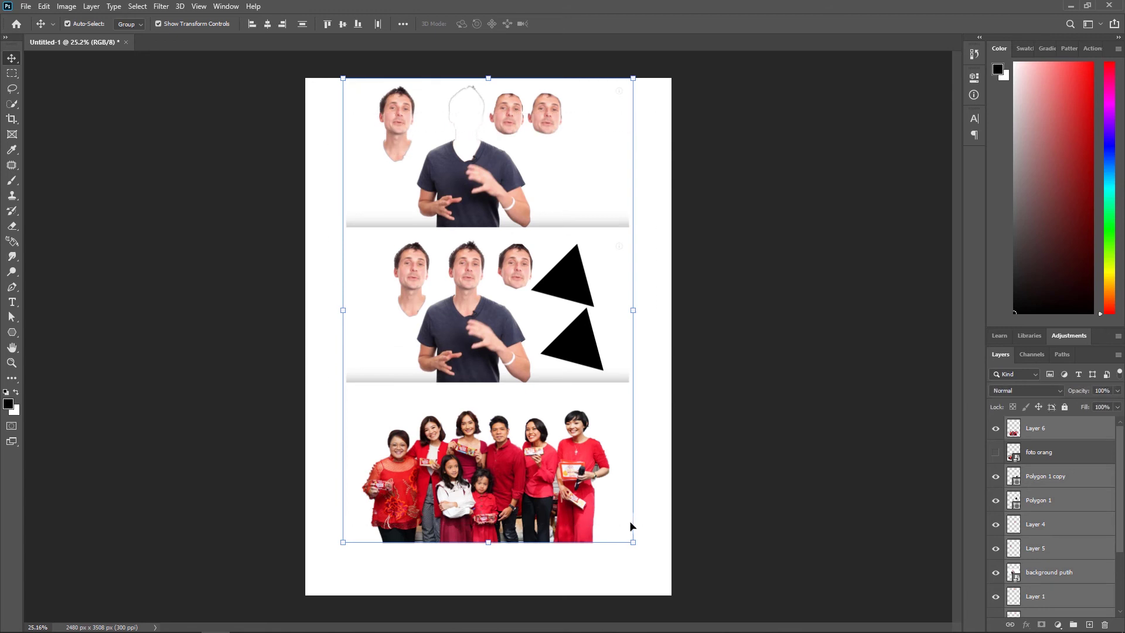
left_click_drag(631, 542, 576, 452)
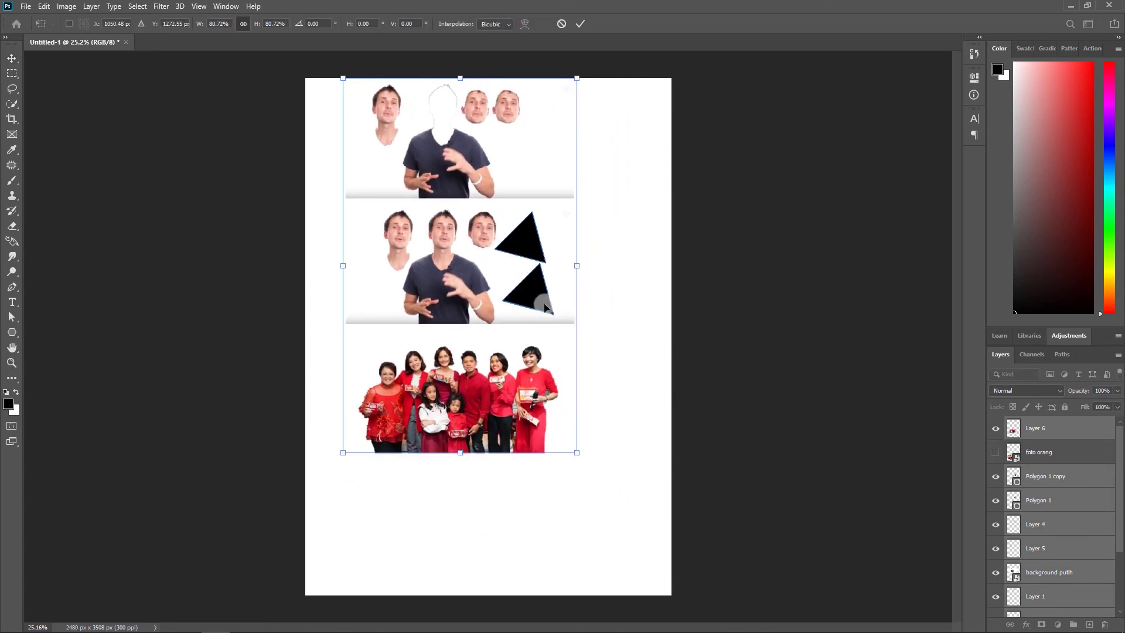
left_click_drag(546, 309, 557, 309)
key("Return")
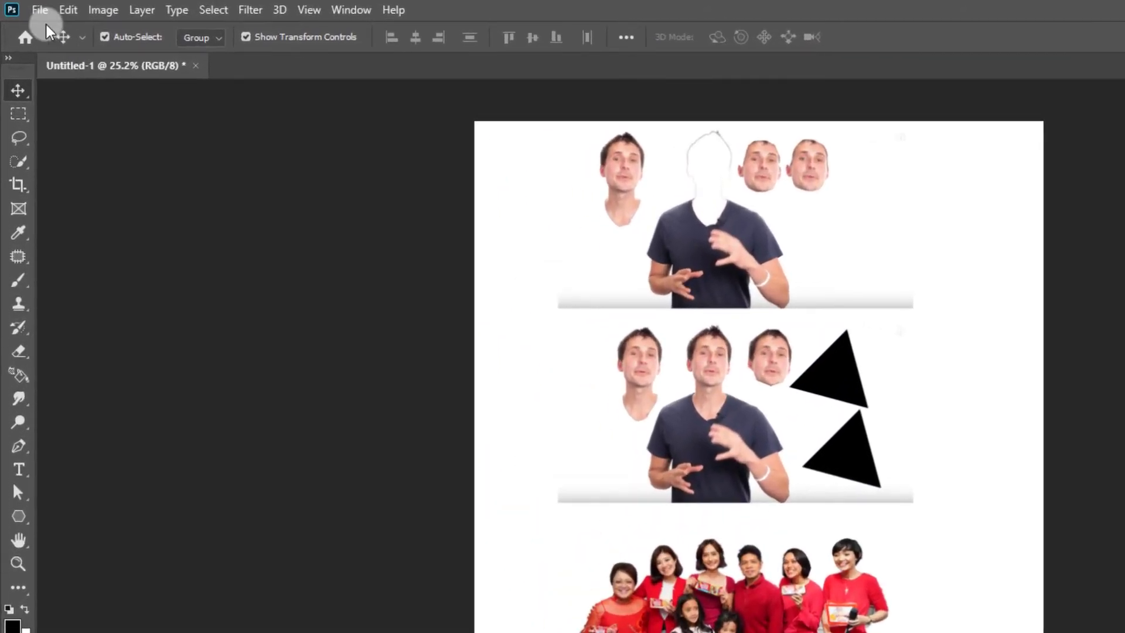
- Place the image "kelinci" from the Bahan tutorial folder as an embedded object
left_click(26, 6)
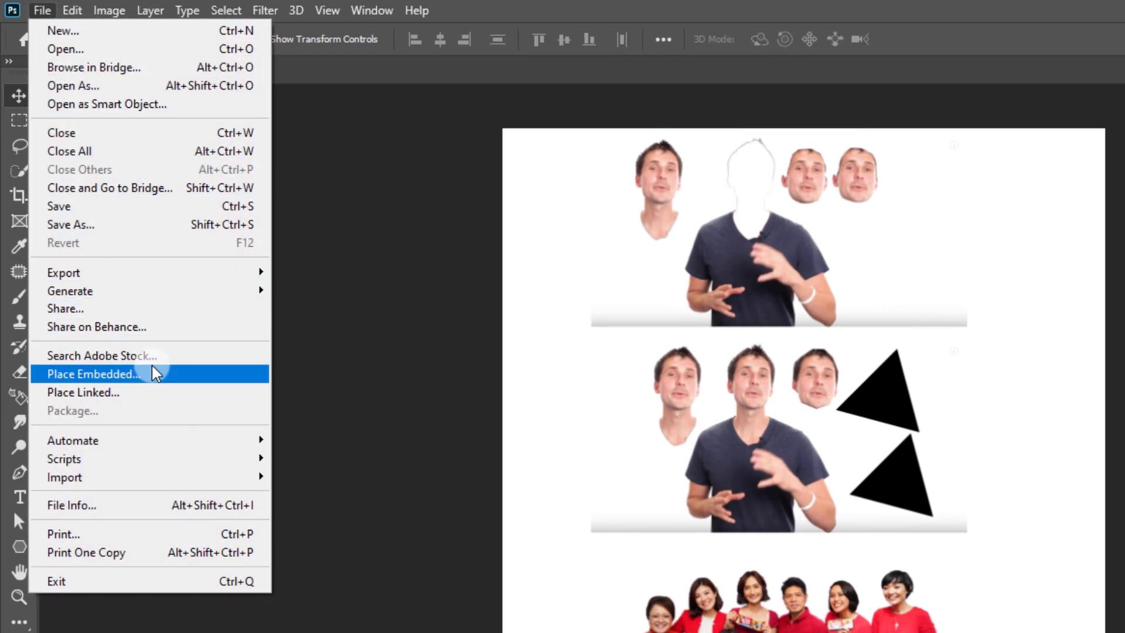
left_click(150, 373)
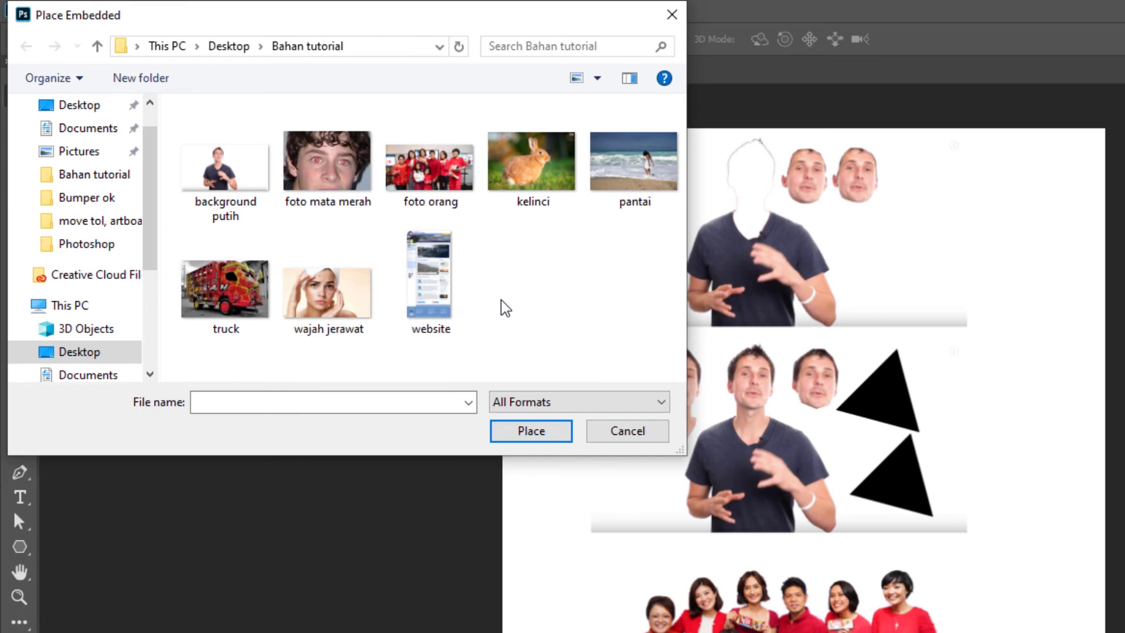
left_click(548, 187)
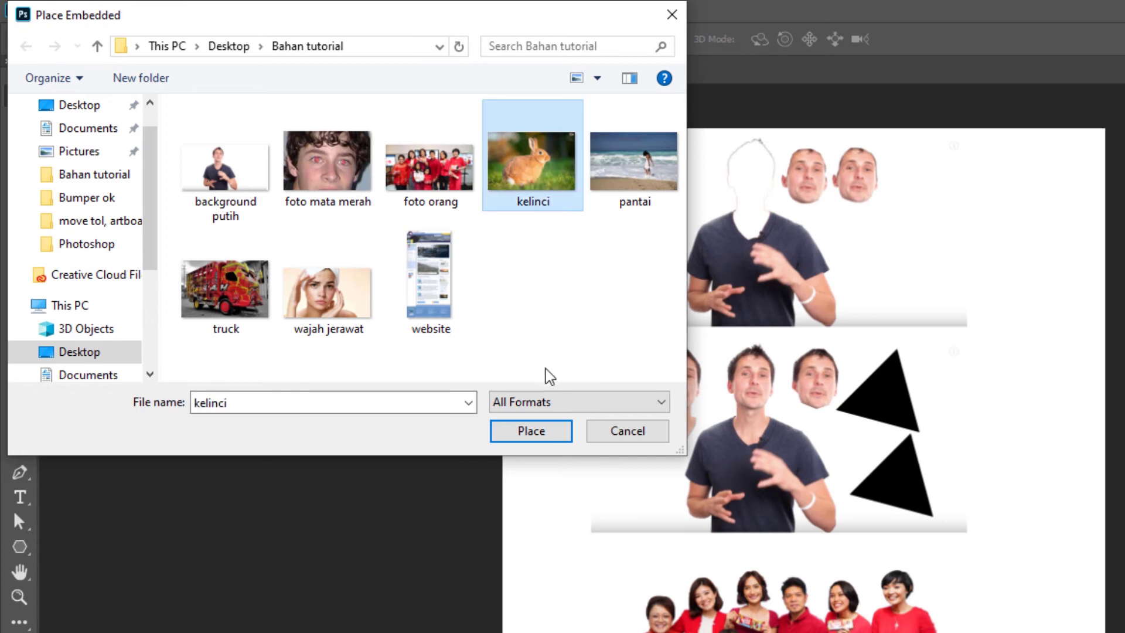
left_click(542, 432)
- Scale the rabbit image to 23.18% and position it just below the cut-out group of people
left_click_drag(853, 531, 878, 632)
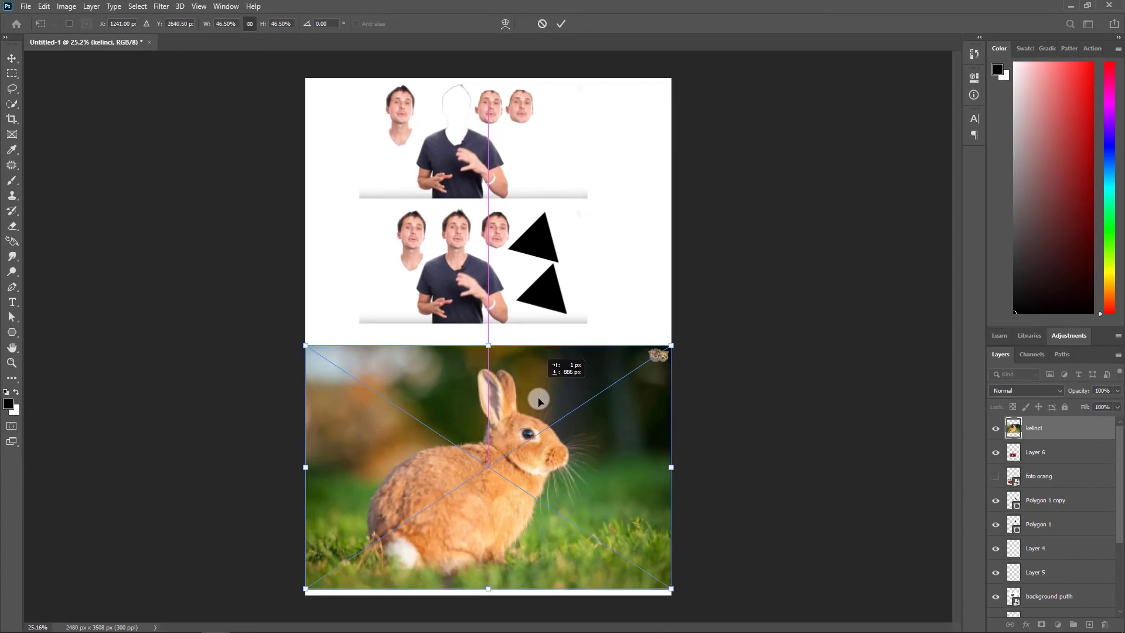
left_click_drag(539, 401, 539, 408)
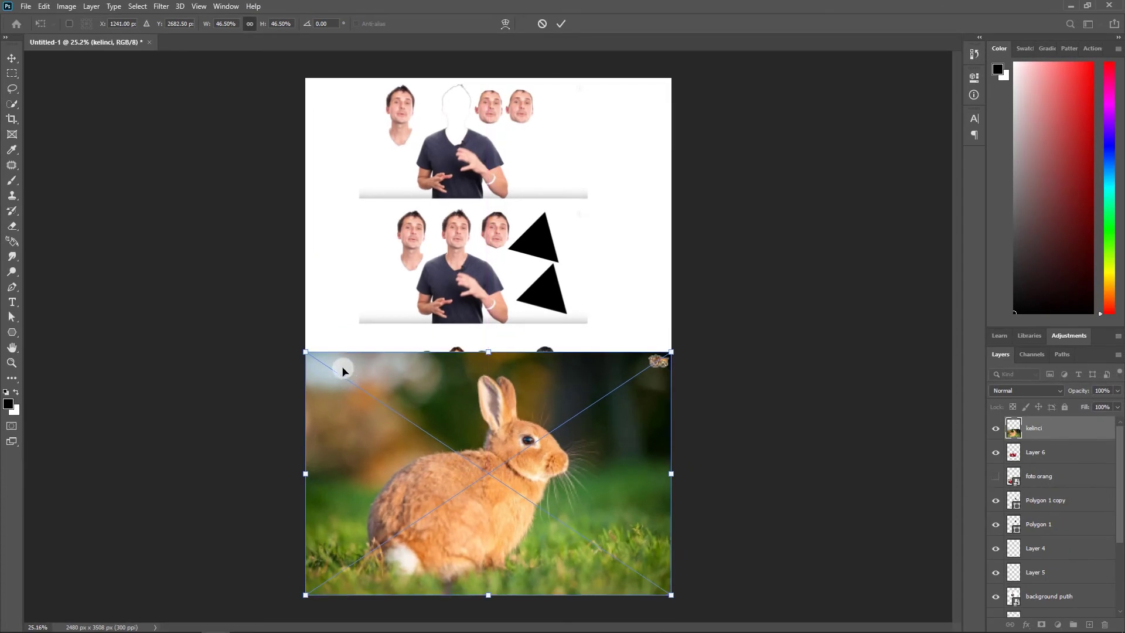
left_click_drag(304, 356, 407, 419)
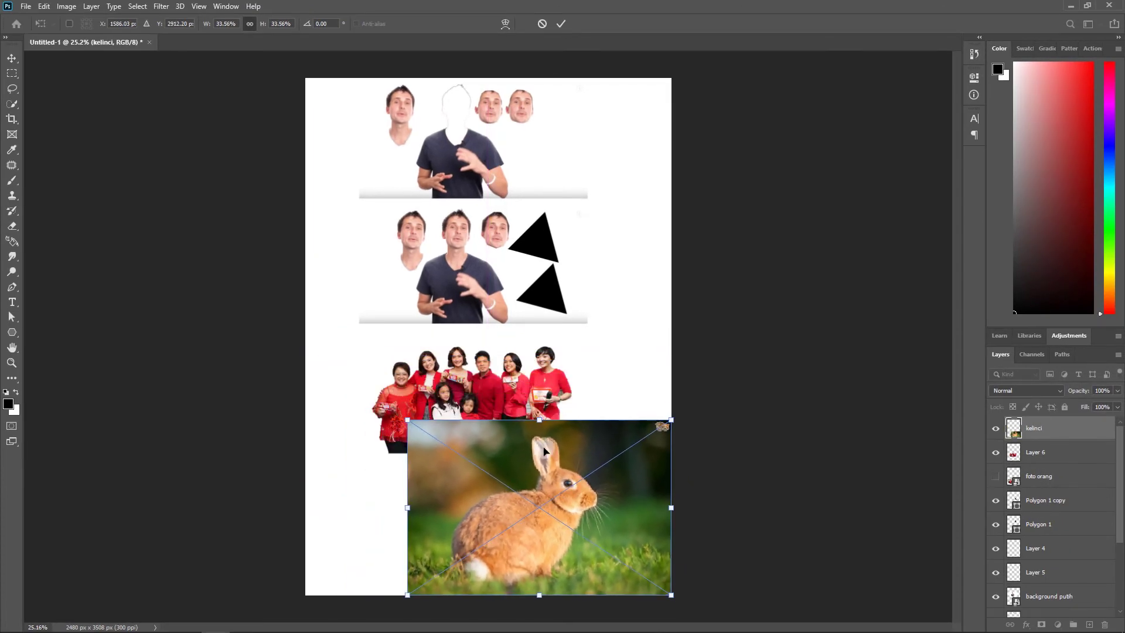
left_click_drag(661, 416, 588, 468)
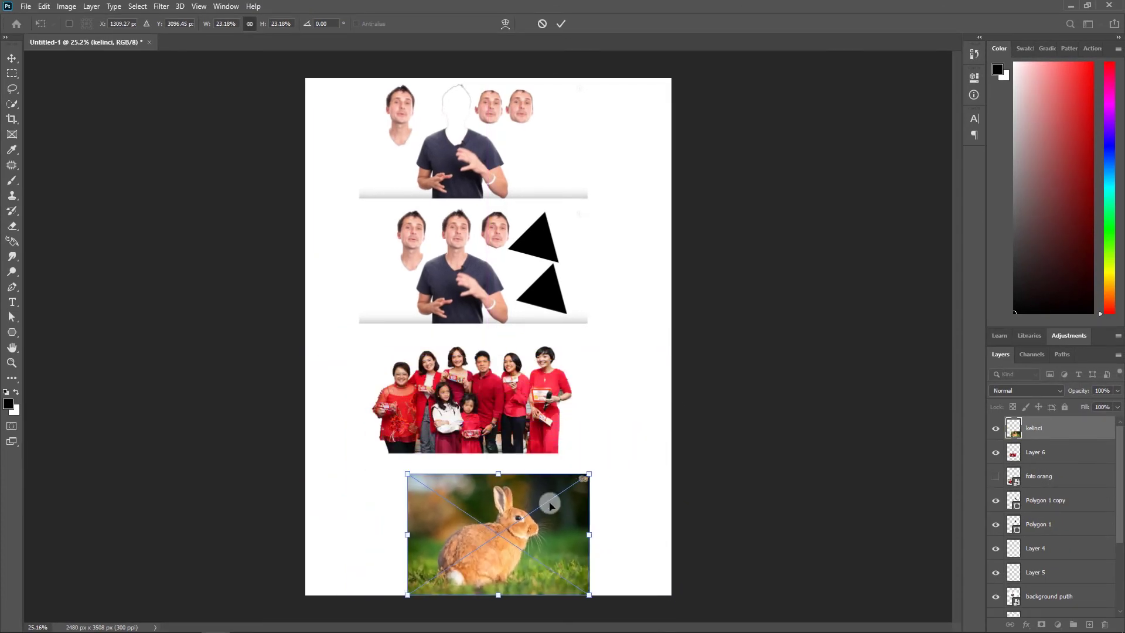
left_click_drag(538, 515, 516, 501)
key("Return")
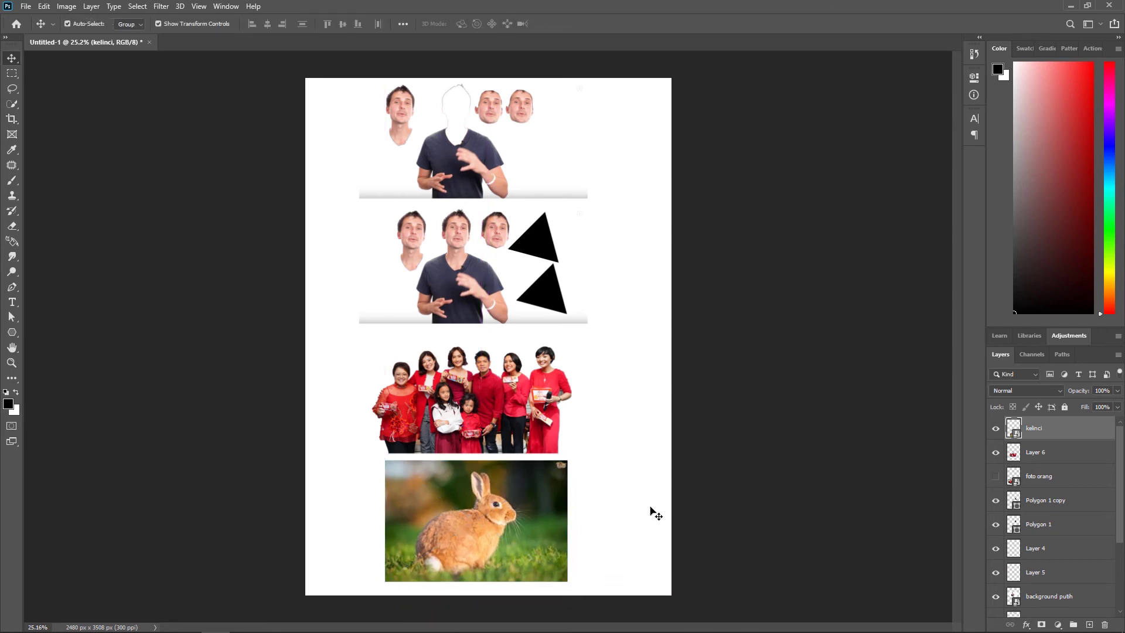
- Select the rabbit image's layer and activate the Quick Selection tool
scroll(502, 517, "up", 2)
scroll(502, 518, "down", 3)
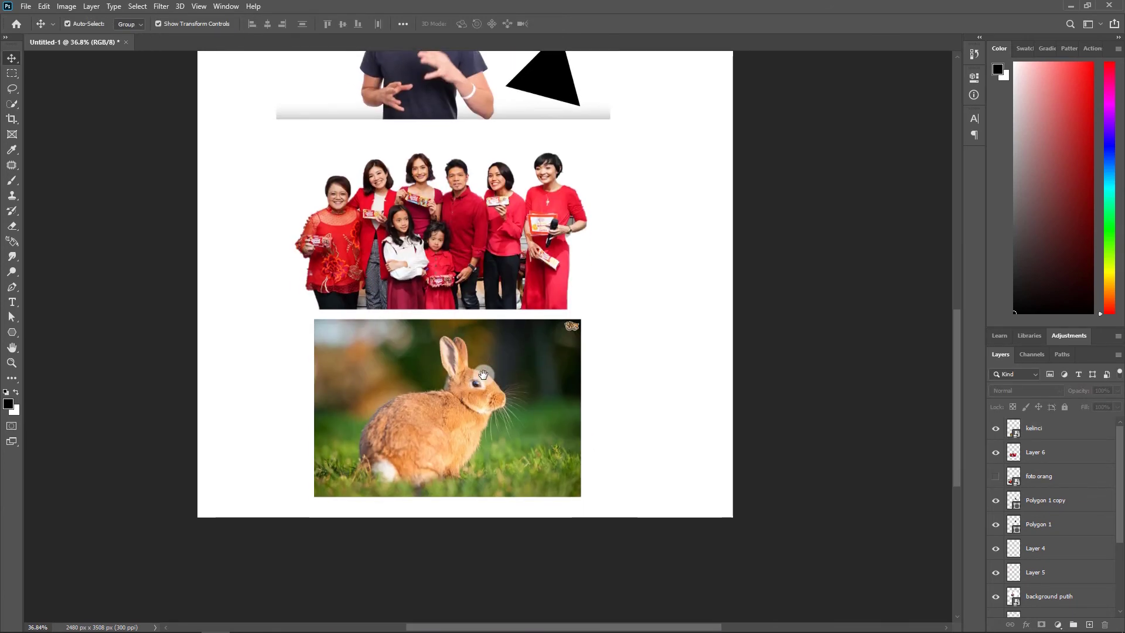
scroll(457, 527, "up", 4)
left_click(440, 536)
left_click_drag(408, 401, 414, 329)
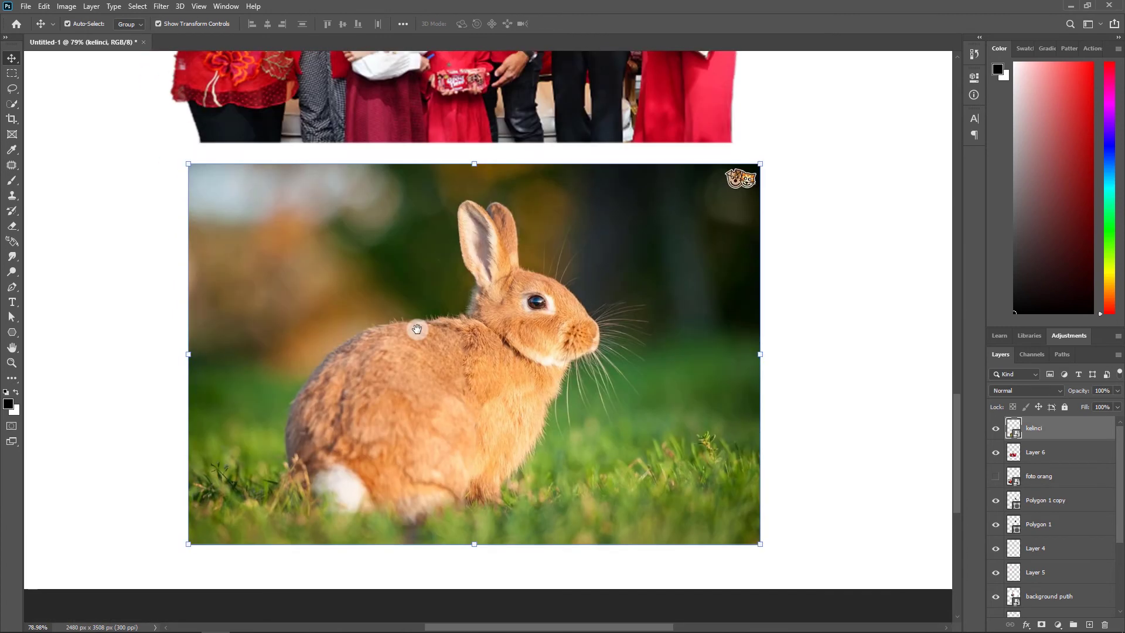
scroll(414, 329, "up", 1)
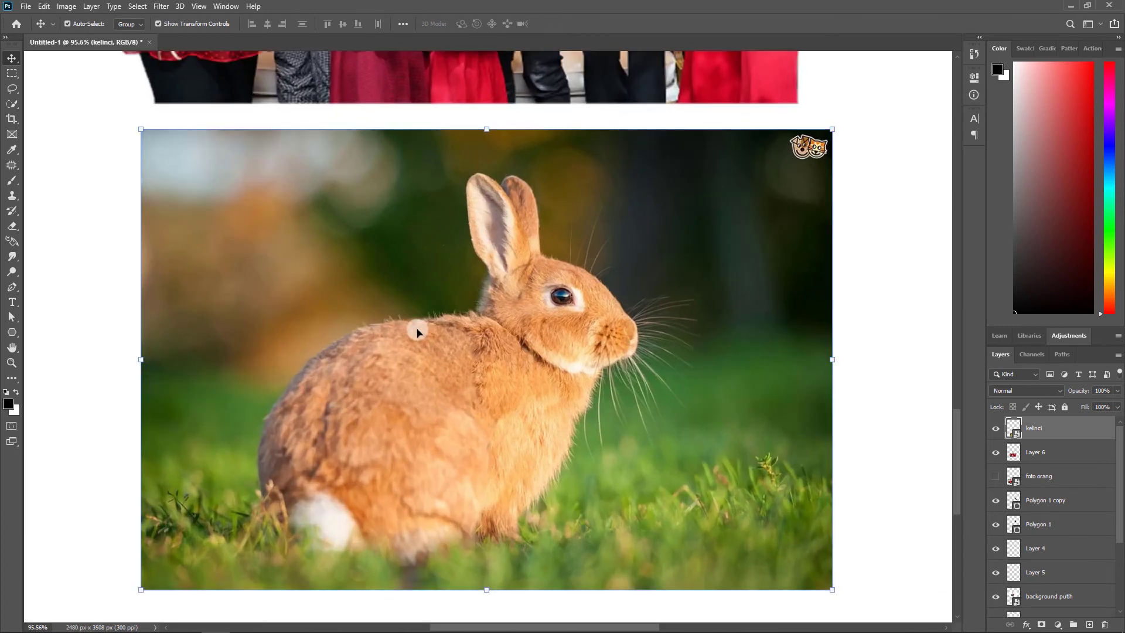
left_click(11, 89)
left_click(11, 104)
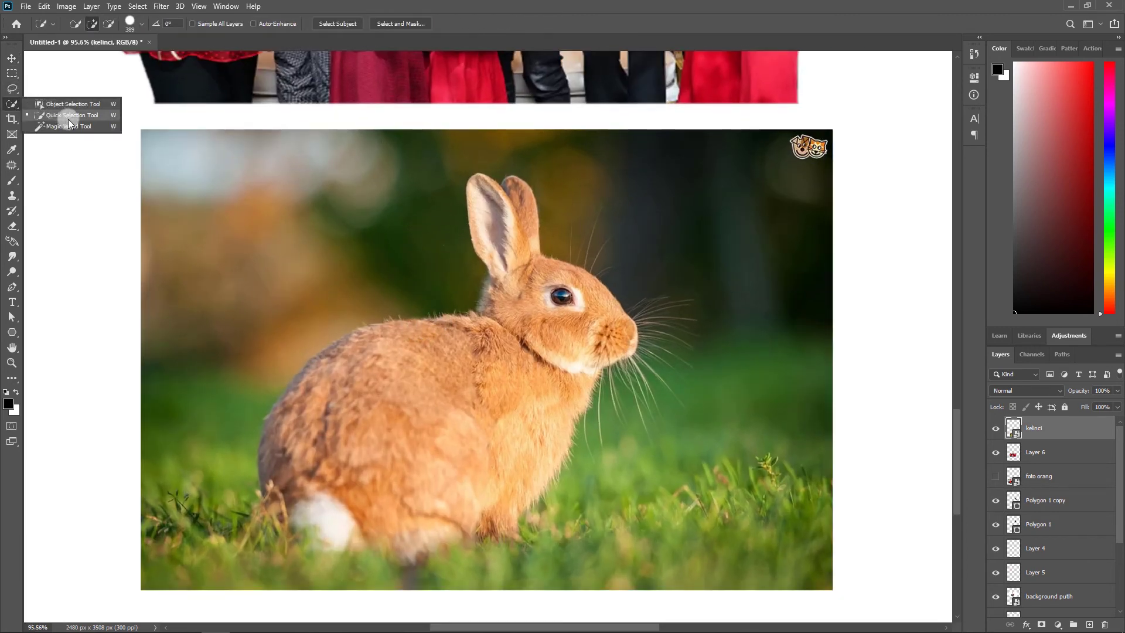
left_click(72, 115)
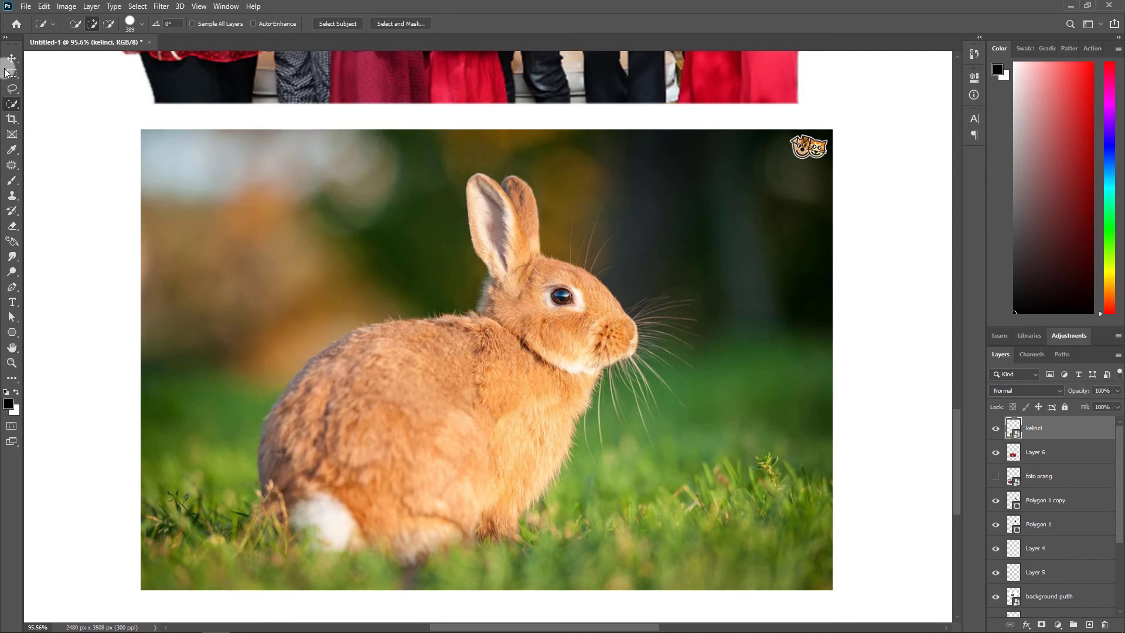
right_click(16, 104)
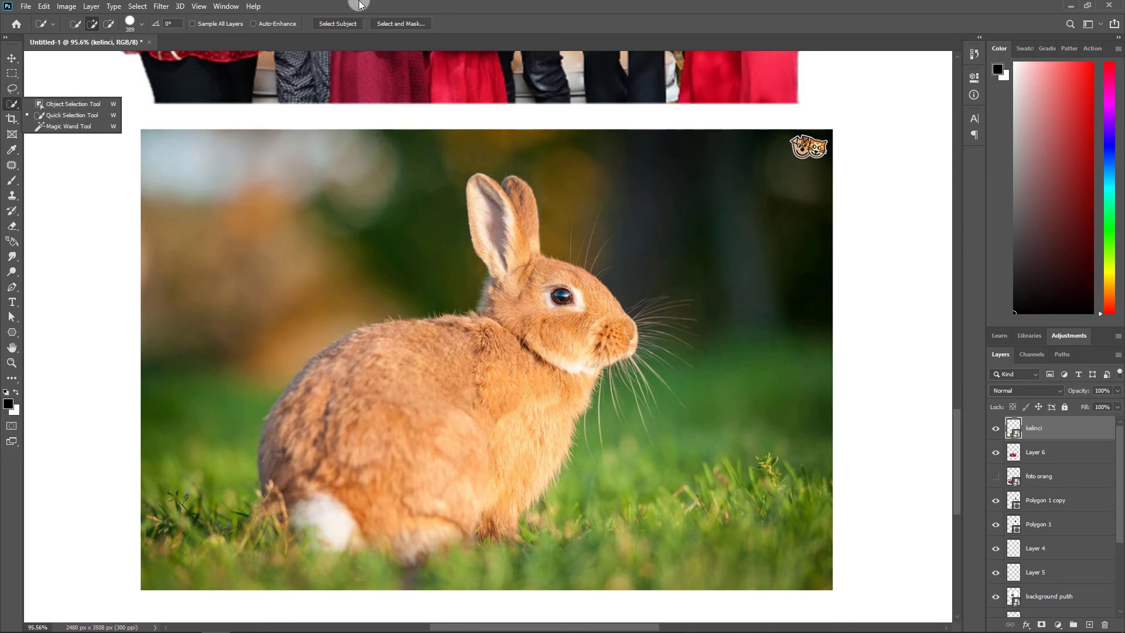
left_click(431, 296)
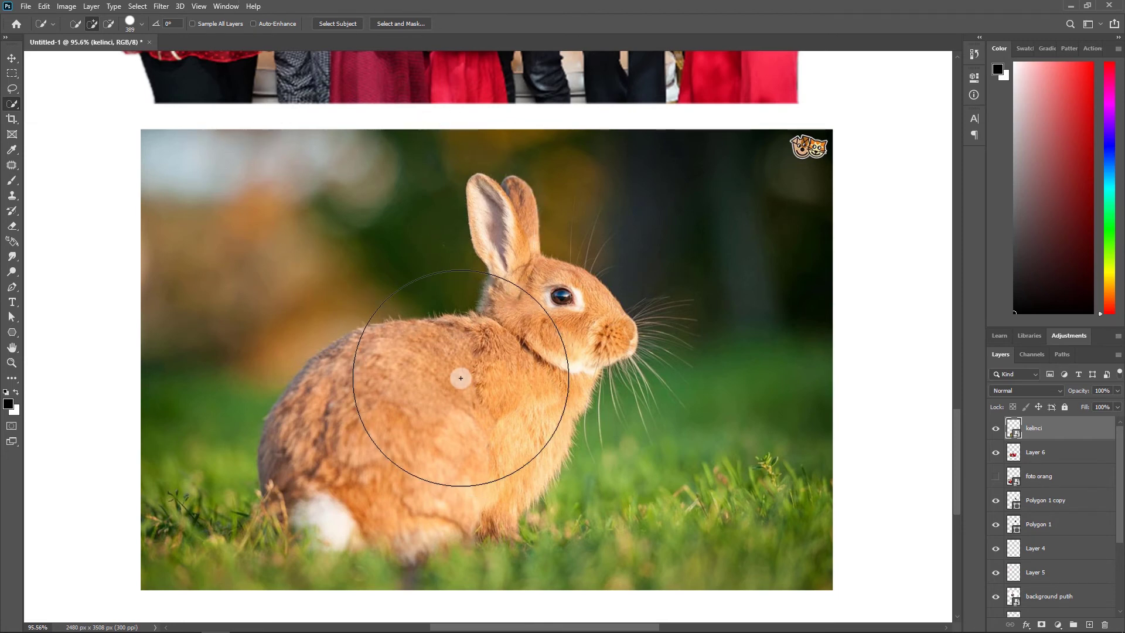
- Set the Quick Selection brush size to 100 px
left_click(141, 26)
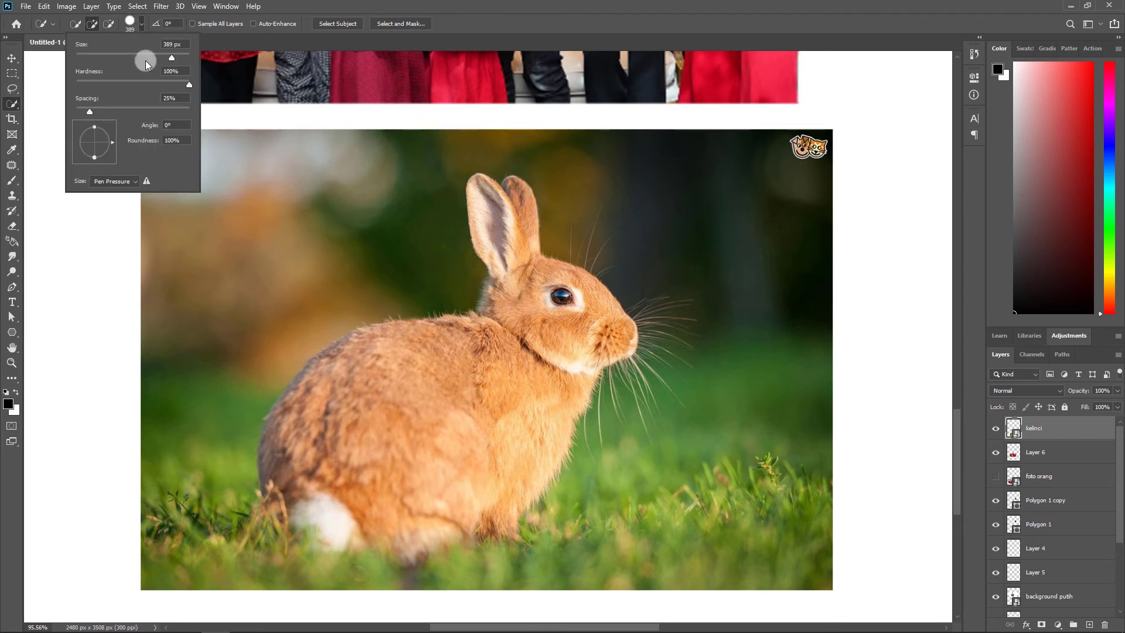
left_click_drag(146, 63, 123, 54)
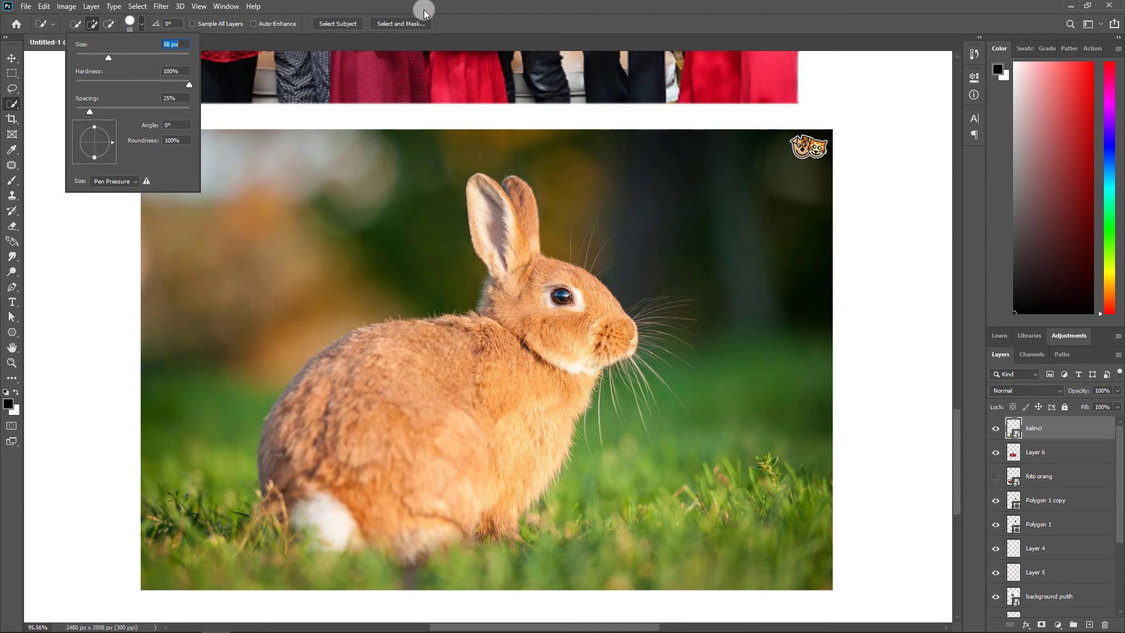
left_click(461, 402)
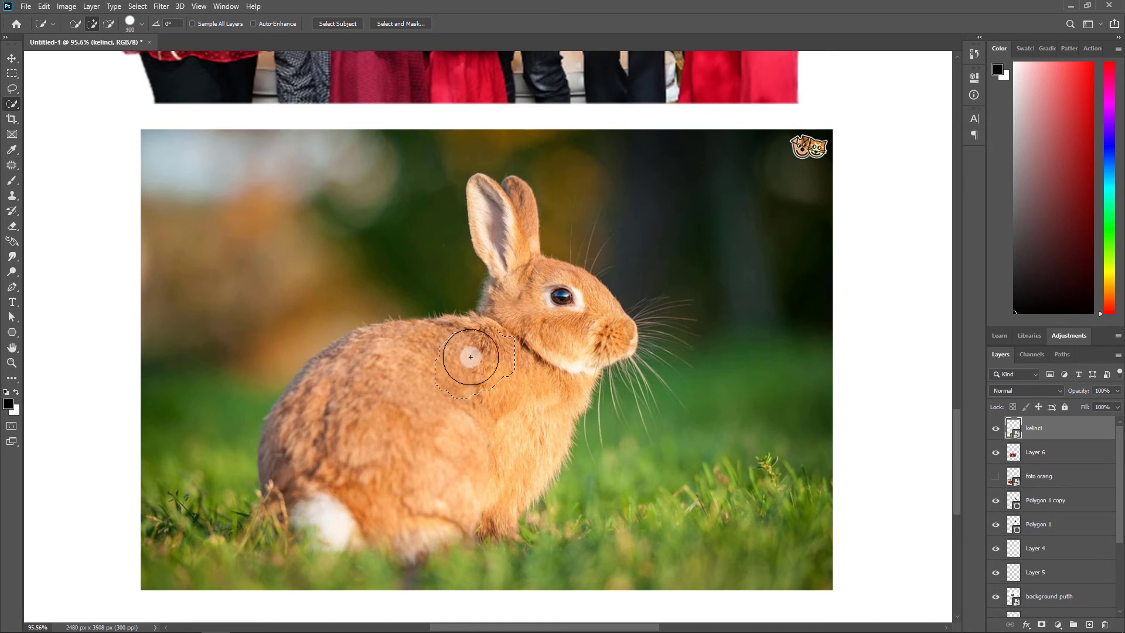
- Brush a quick selection over the rabbit's body, head and ears, and undo the extra stroke toward its hind foot
mouse_move(470, 357)
left_mouse_down()
mouse_move(349, 389)
mouse_move(302, 431)
mouse_move(301, 457)
left_mouse_up()
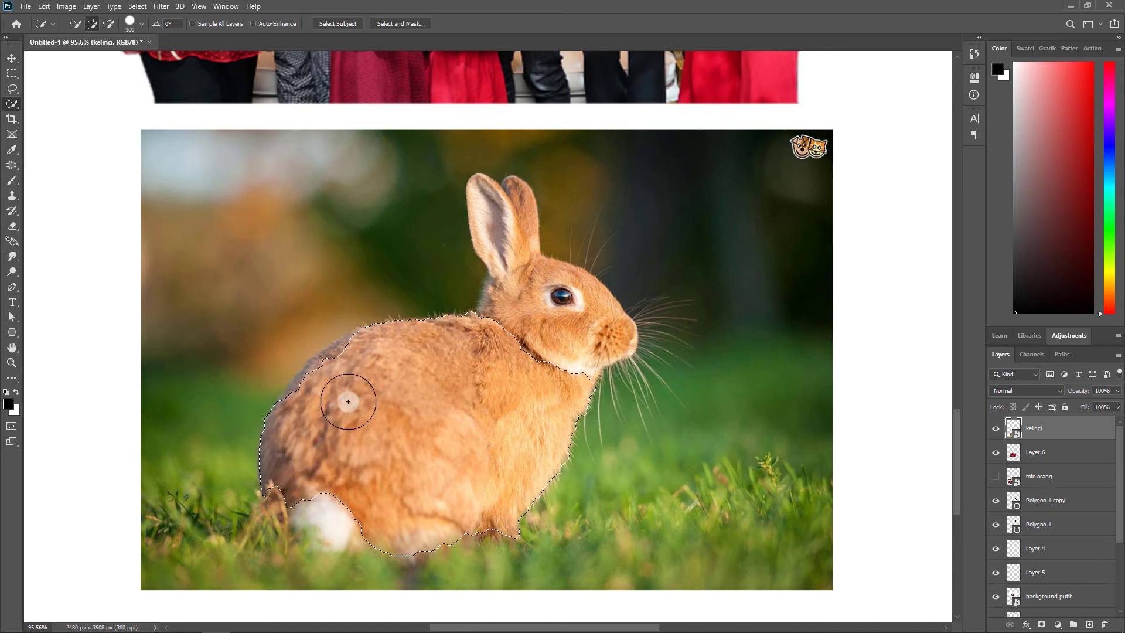
left_click_drag(322, 389, 319, 376)
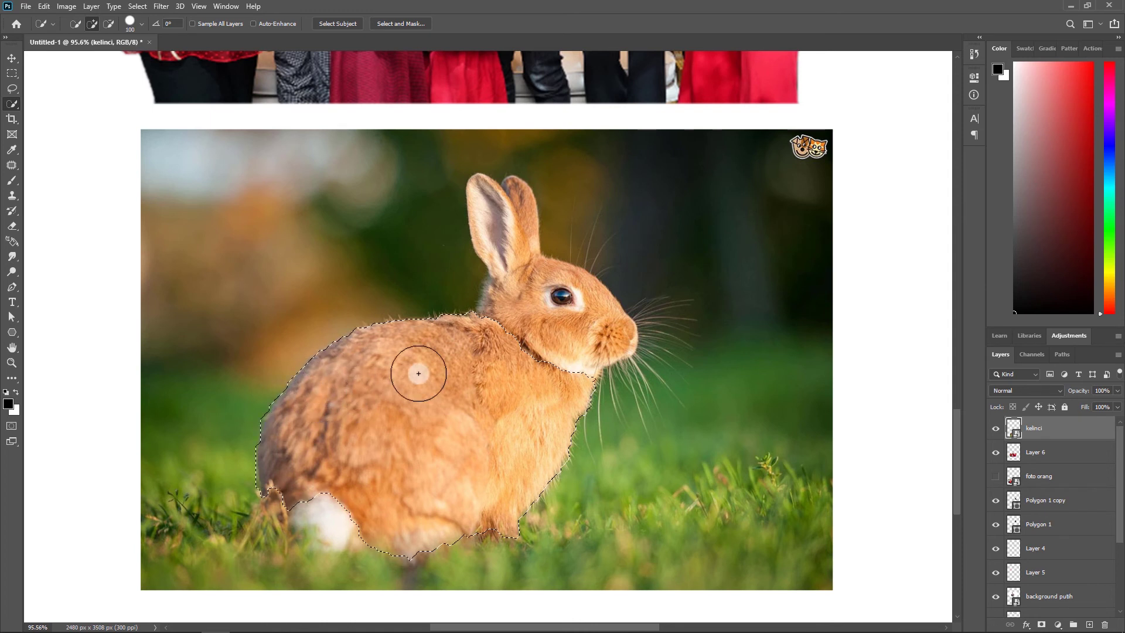
mouse_move(507, 344)
left_mouse_down()
mouse_move(523, 317)
mouse_move(581, 322)
left_mouse_up()
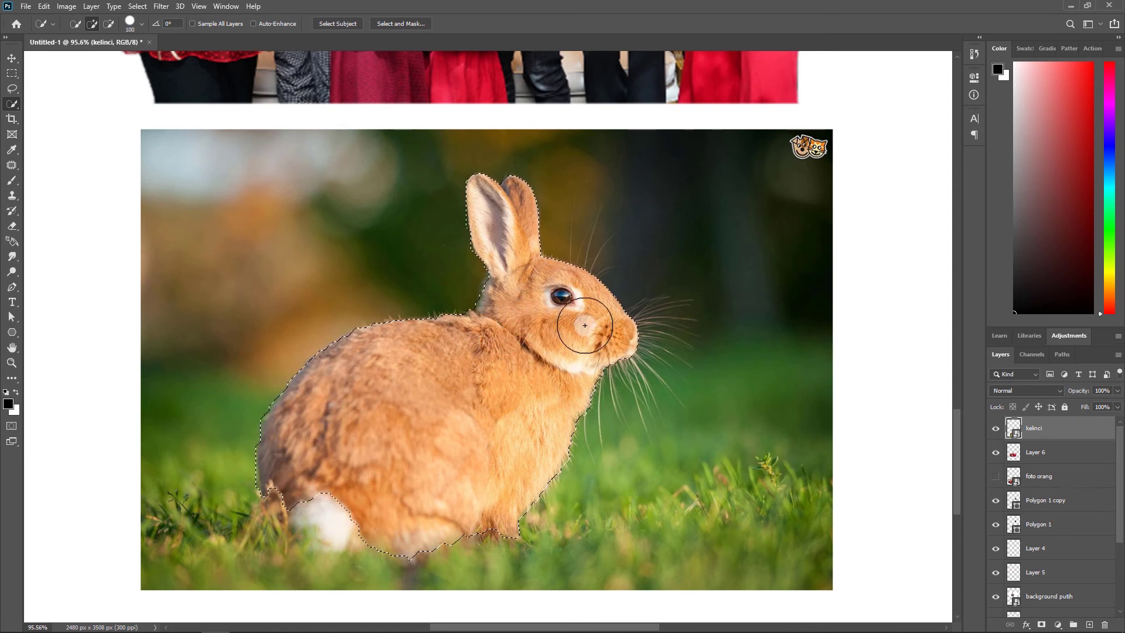
mouse_move(500, 423)
left_mouse_down()
mouse_move(468, 515)
mouse_move(385, 519)
left_mouse_up()
key("ctrl+z")
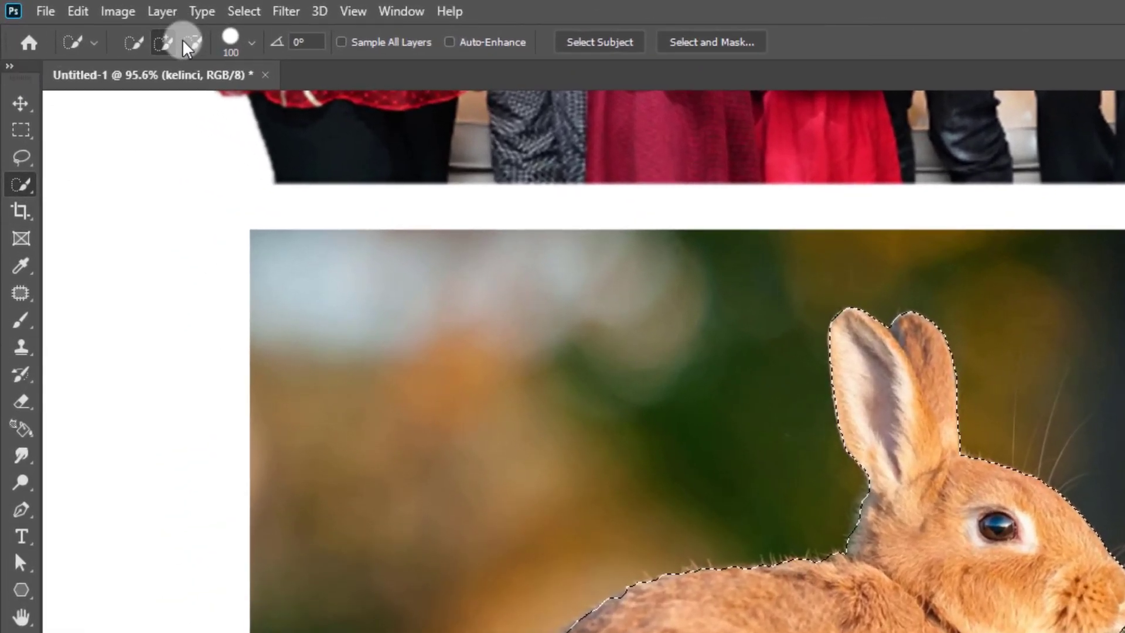
- Subtract the rabbit's ears from the selection and add them back with the Quick Selection brush
left_click(191, 47)
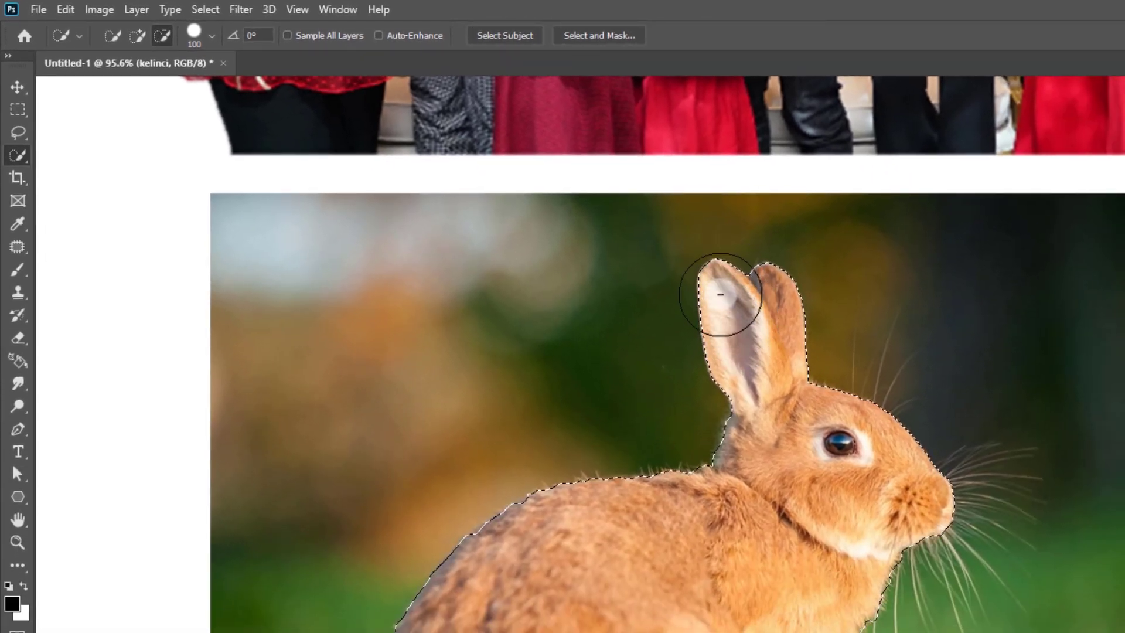
left_click_drag(719, 293, 739, 355)
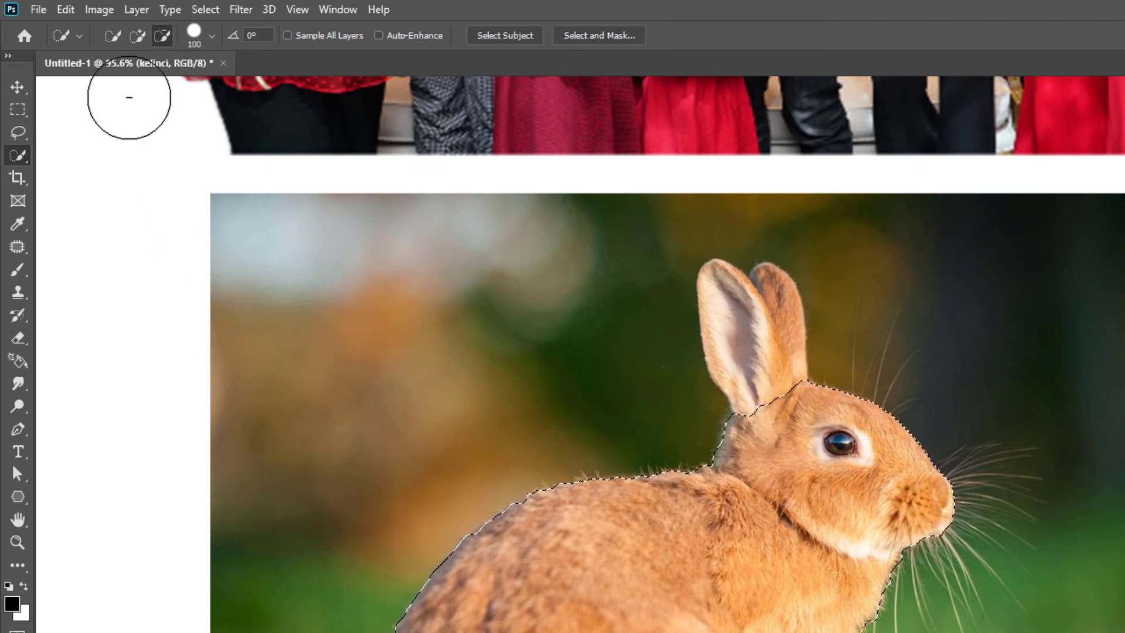
left_click(138, 38)
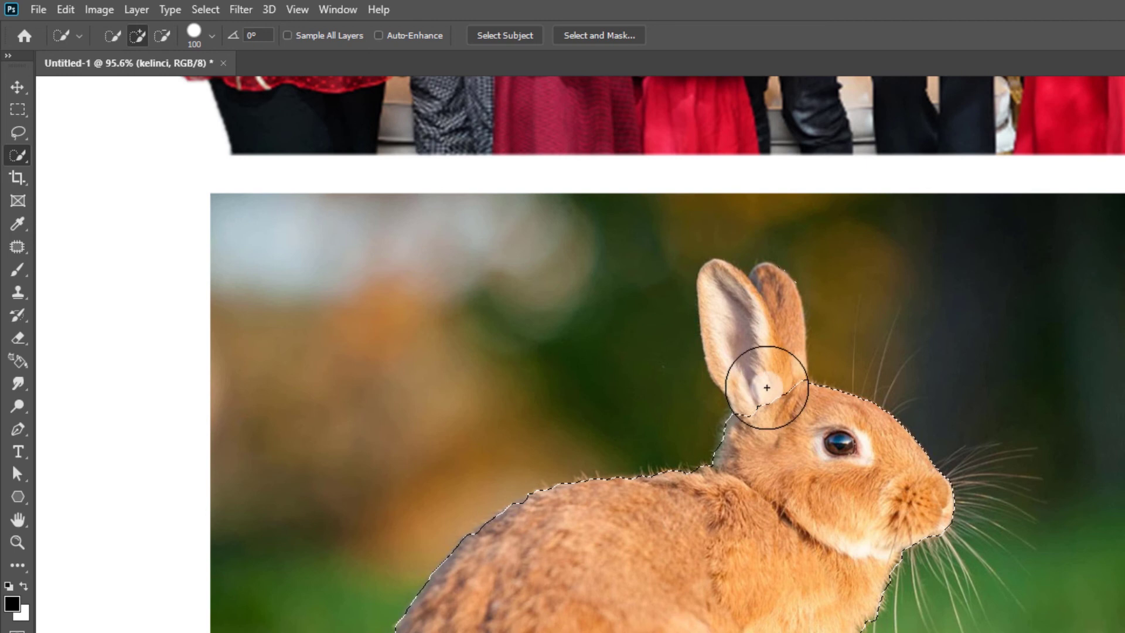
mouse_move(760, 346)
left_mouse_down()
mouse_move(738, 300)
mouse_move(747, 350)
left_mouse_up()
scroll(747, 350, "up", 4)
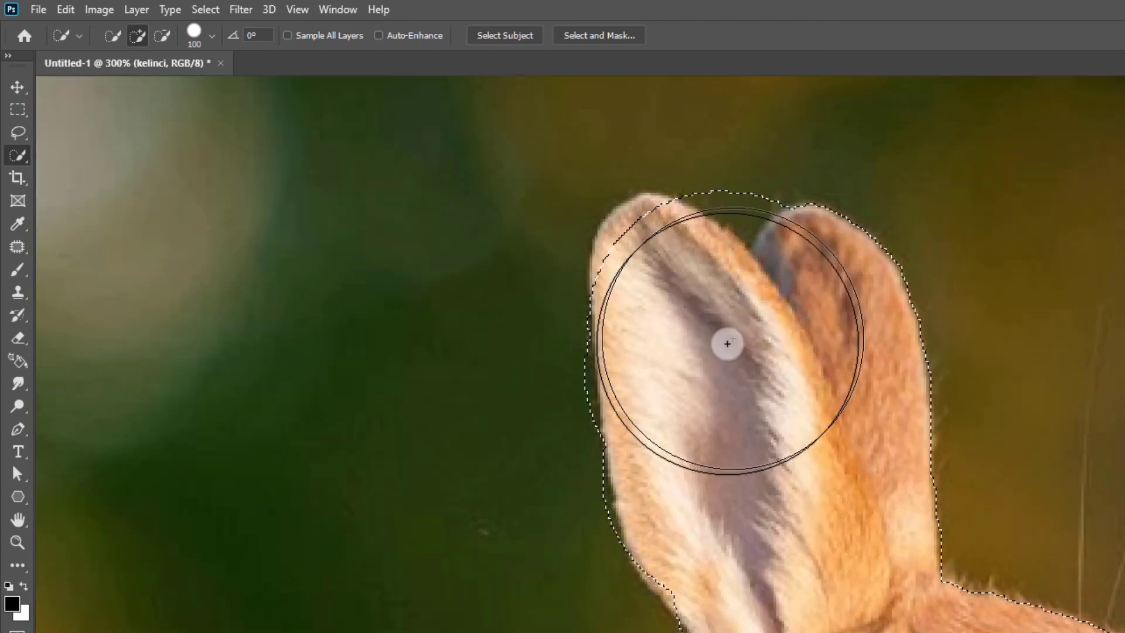
- Undo the latest Quick Selection strokes over the rabbit's front ear
scroll(734, 402, "down", 3)
scroll(734, 402, "up", 4)
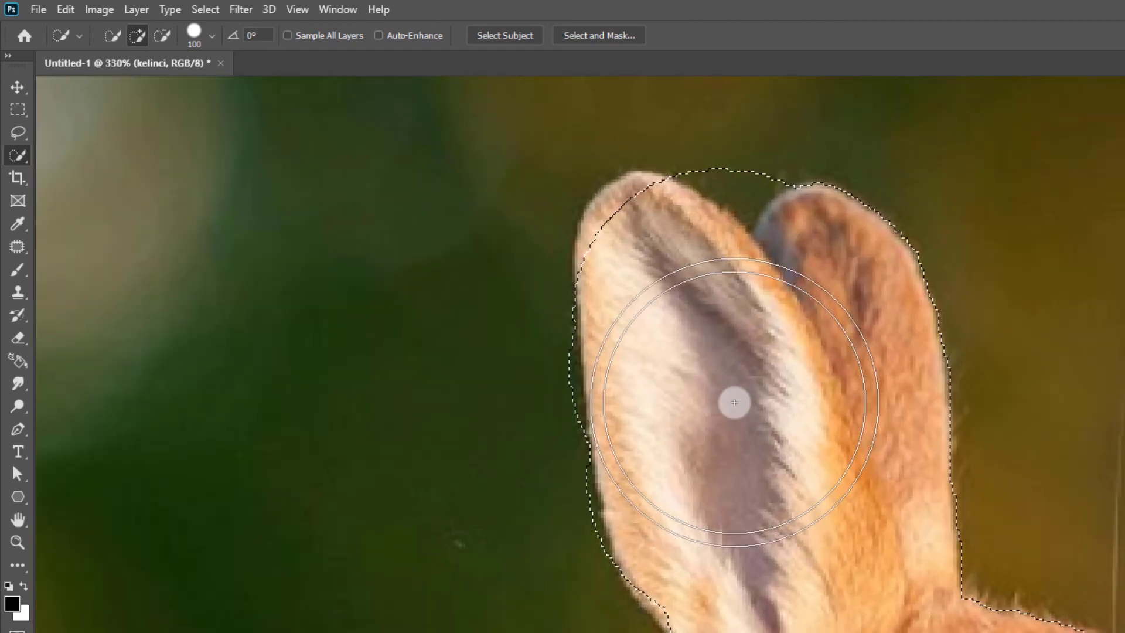
key("ctrl+z")
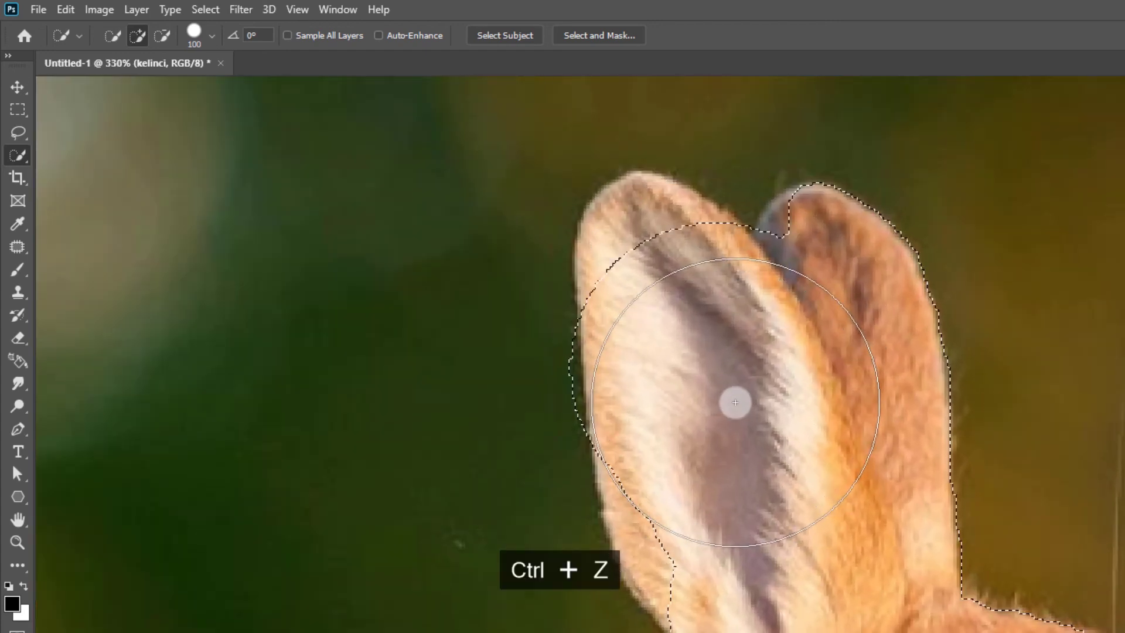
mouse_move(735, 401)
left_mouse_down()
mouse_move(719, 346)
mouse_move(761, 448)
left_mouse_up()
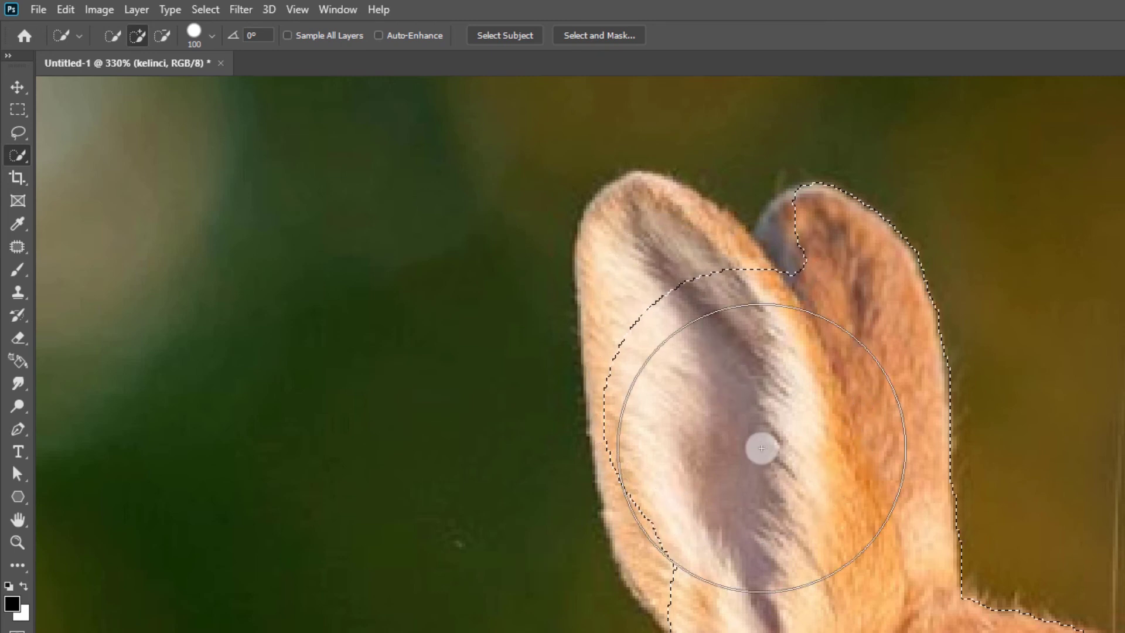
- Set the Quick Selection brush to 35 px and add the front ear's outer edge, its tip and the rear ear's inner edge
key("bracketleft")
key("bracketleft")
key("bracketleft")
key("bracketleft")
key("bracketleft")
key("bracketleft")
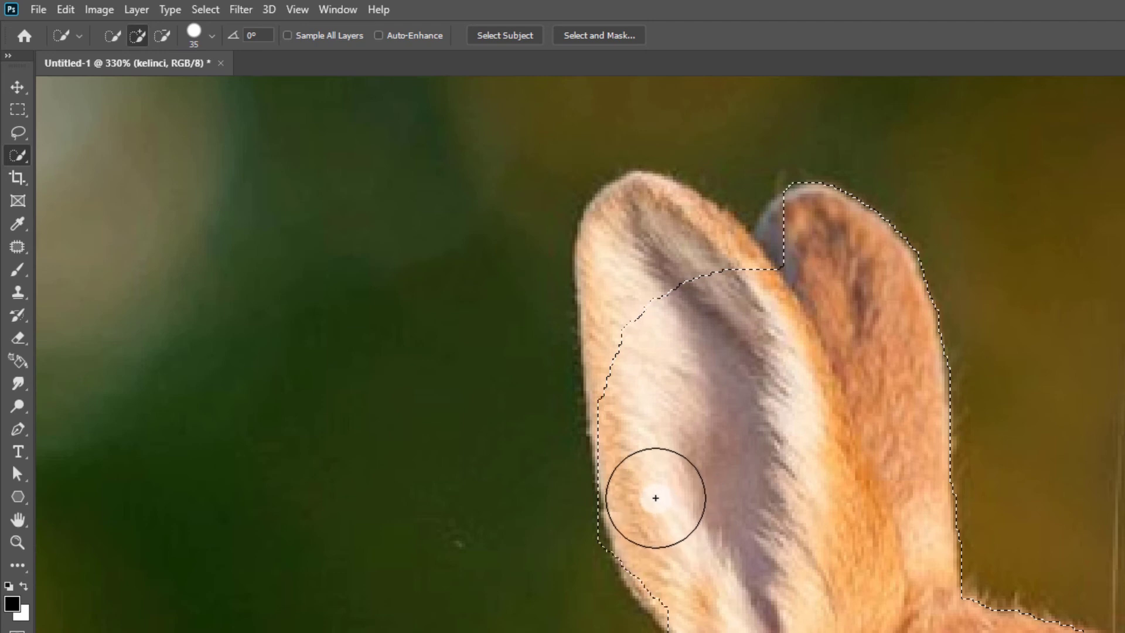
mouse_move(641, 354)
left_mouse_down()
mouse_move(637, 228)
mouse_move(696, 272)
mouse_move(696, 259)
mouse_move(779, 301)
mouse_move(806, 246)
left_mouse_up()
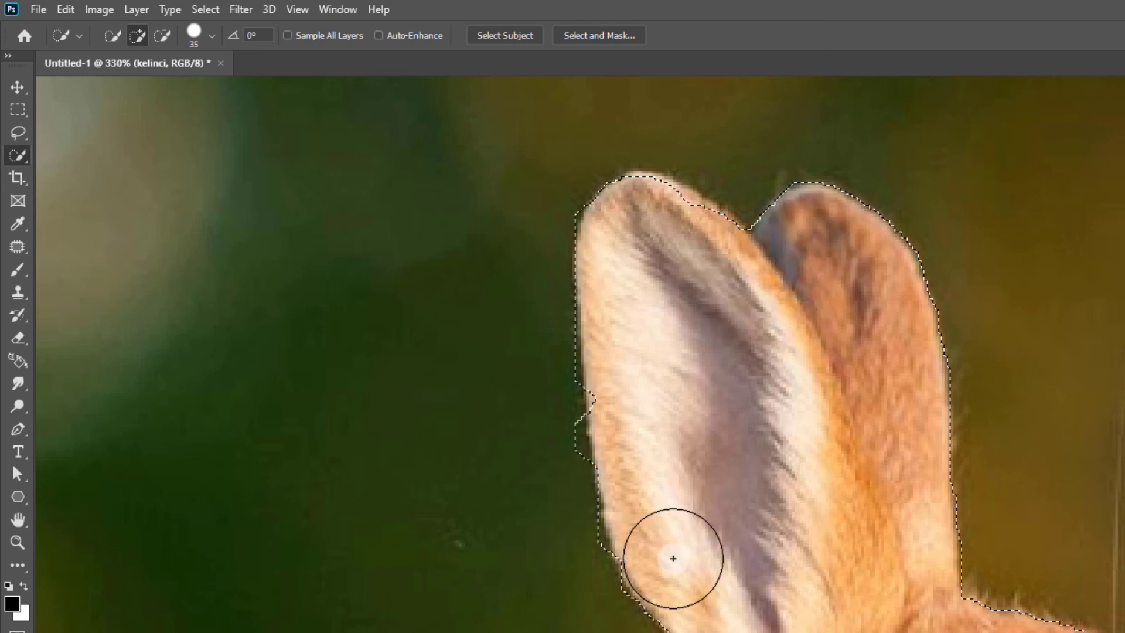
scroll(648, 485, "down", 5)
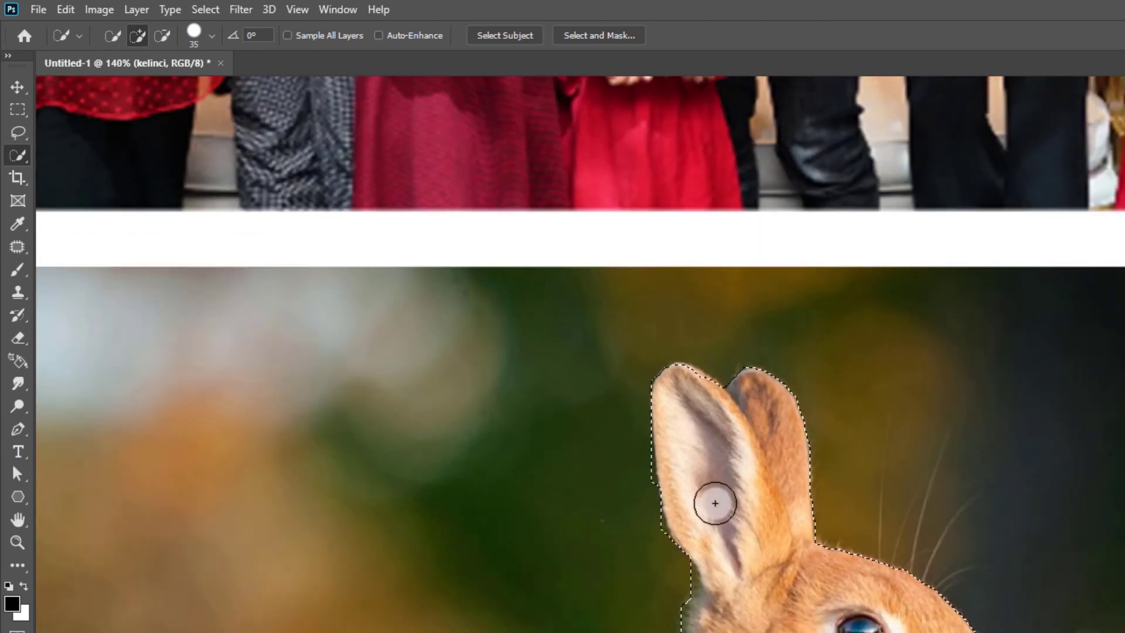
scroll(765, 547, "down", 3)
scroll(766, 615, "up", 2)
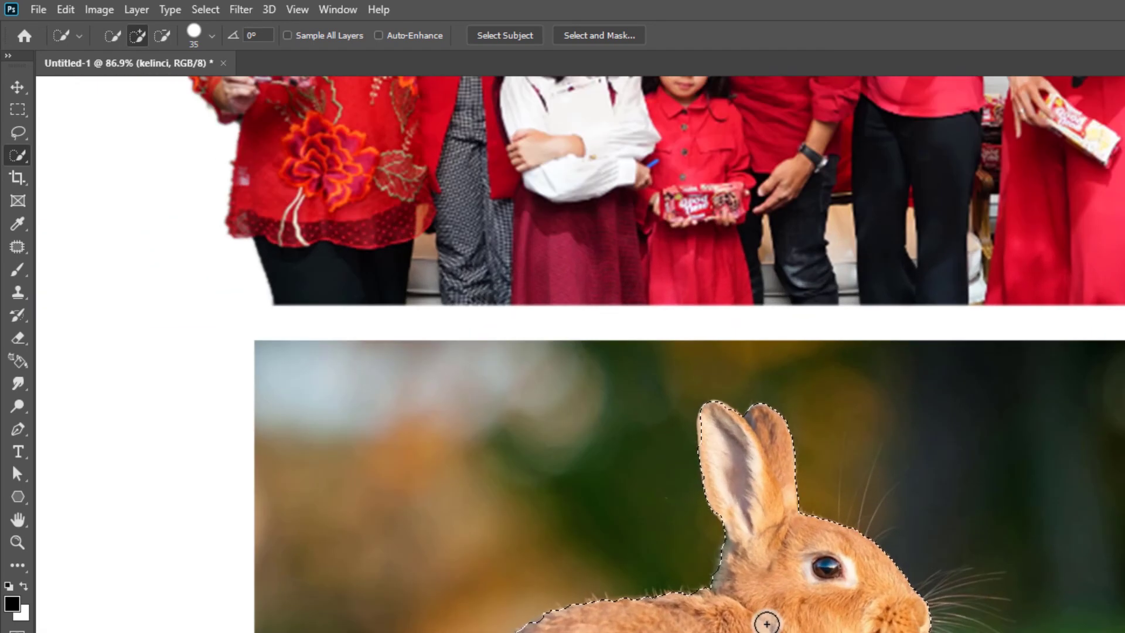
scroll(793, 520, "down", 2)
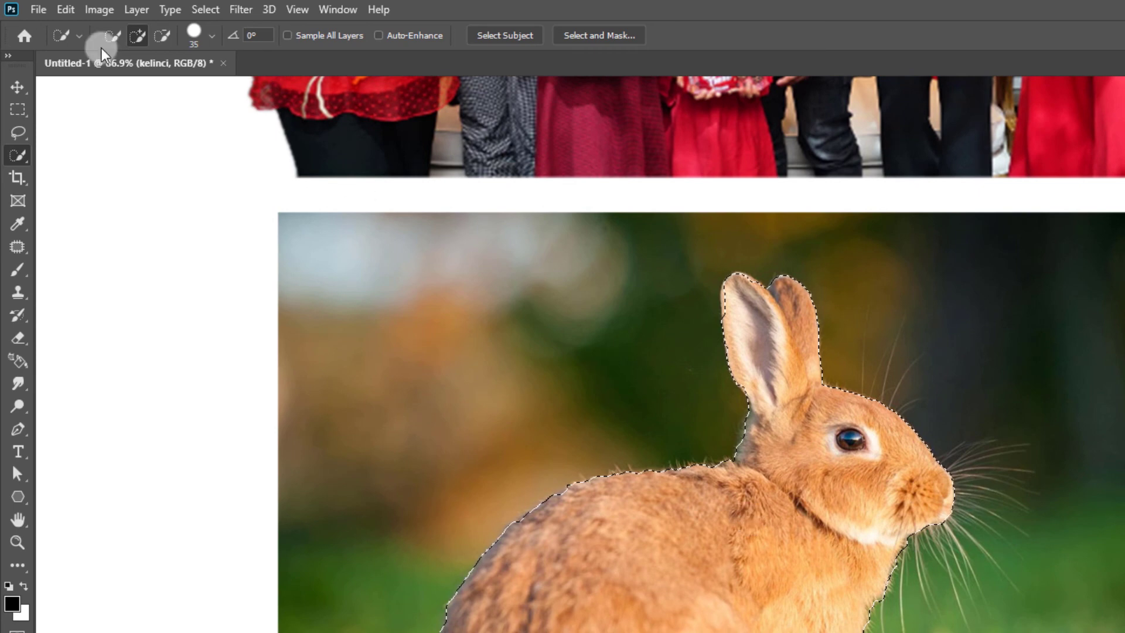
right_click(19, 157)
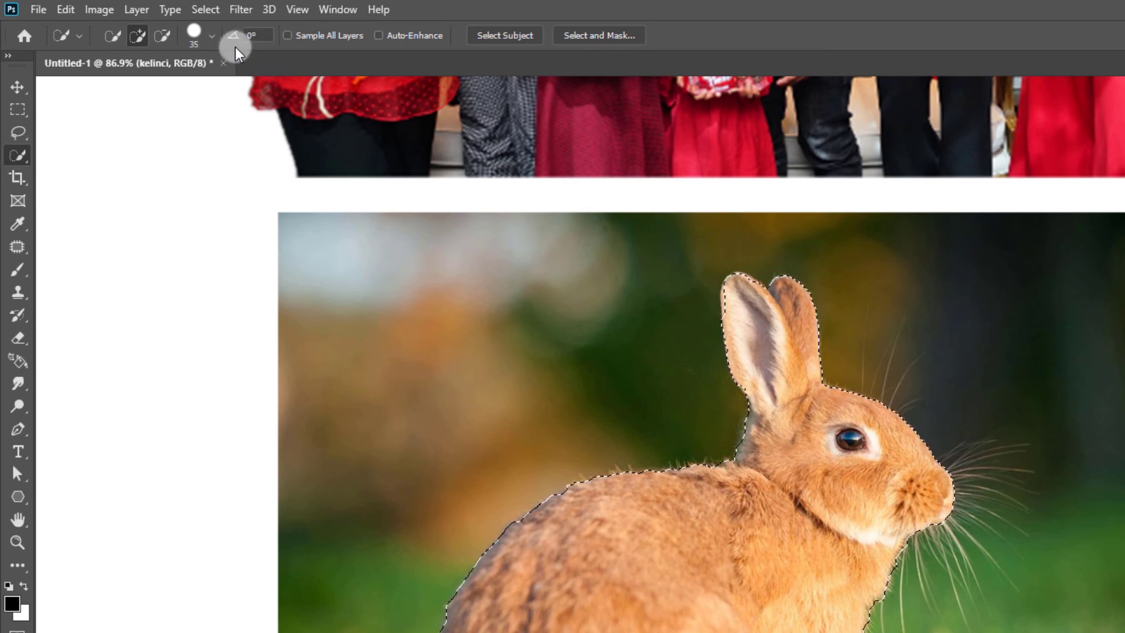
left_click(212, 36)
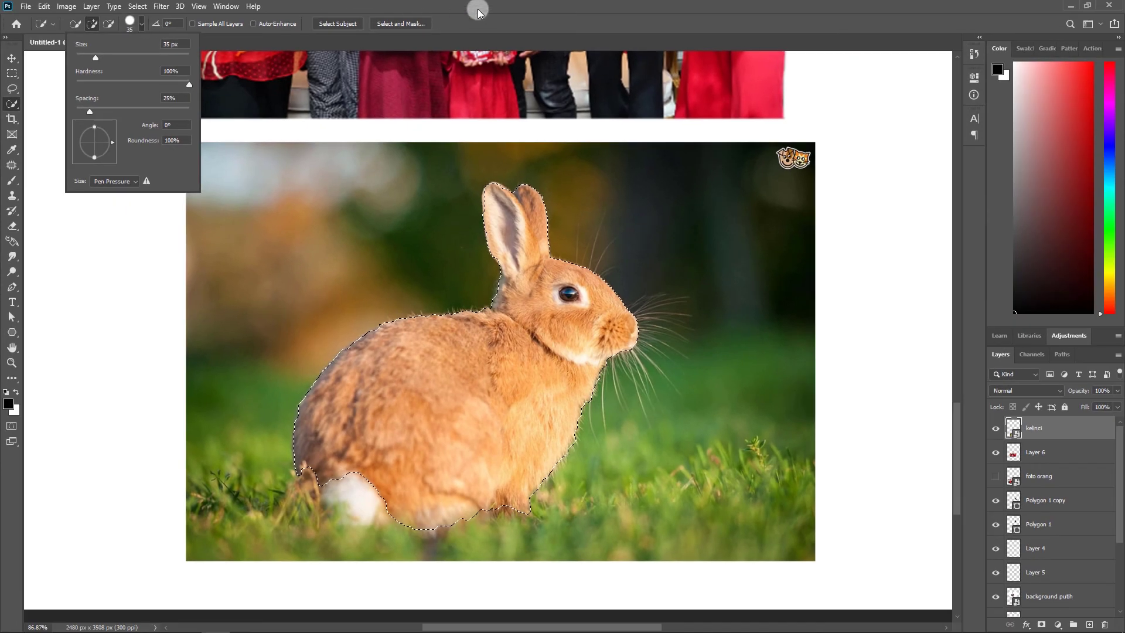
left_click(525, 345)
- Apply a feather to the rabbit selection
scroll(528, 366, "down", 2)
right_click(529, 367)
left_click(556, 391)
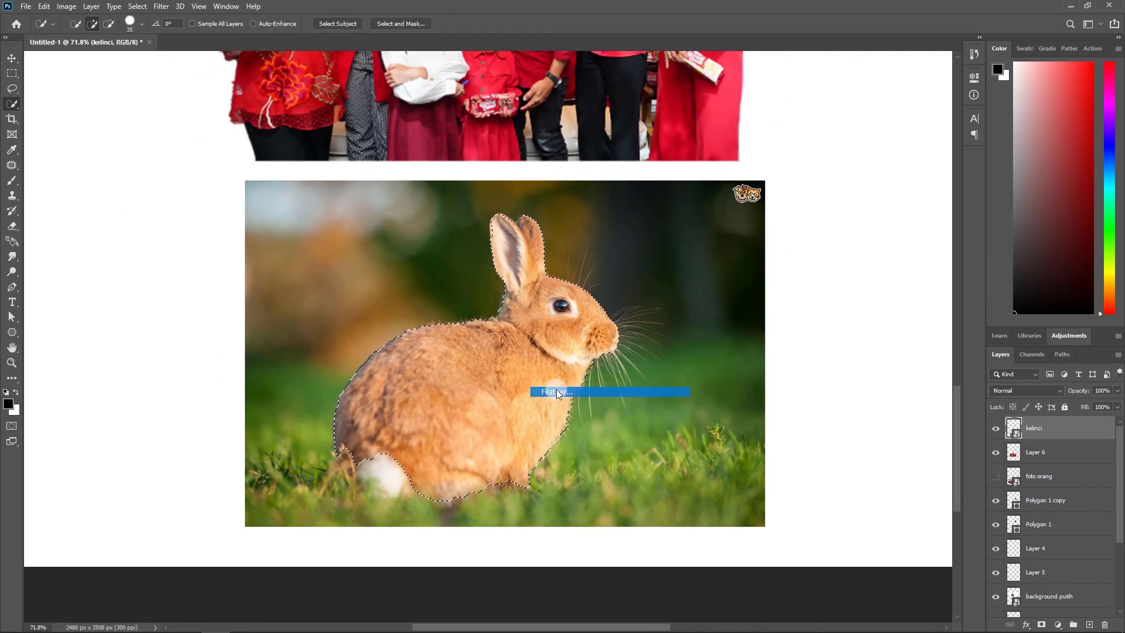
left_click(566, 173)
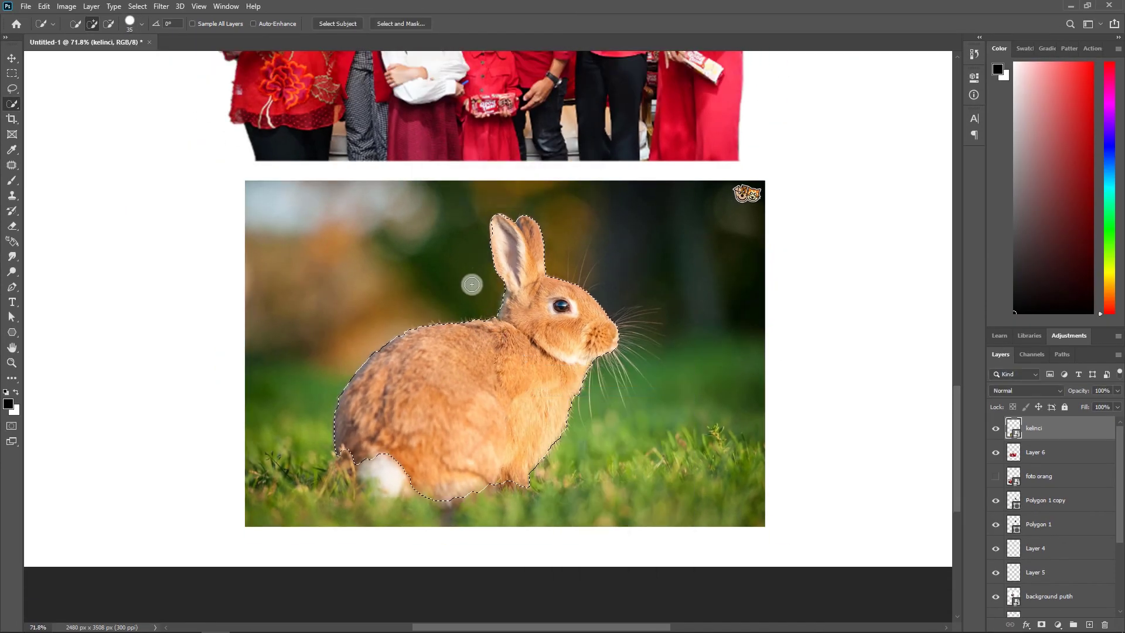
- Copy the selected rabbit to a new layer and move the cutout toward the right side of the photo
key("ctrl+j")
key("v")
scroll(469, 359, "down", 2)
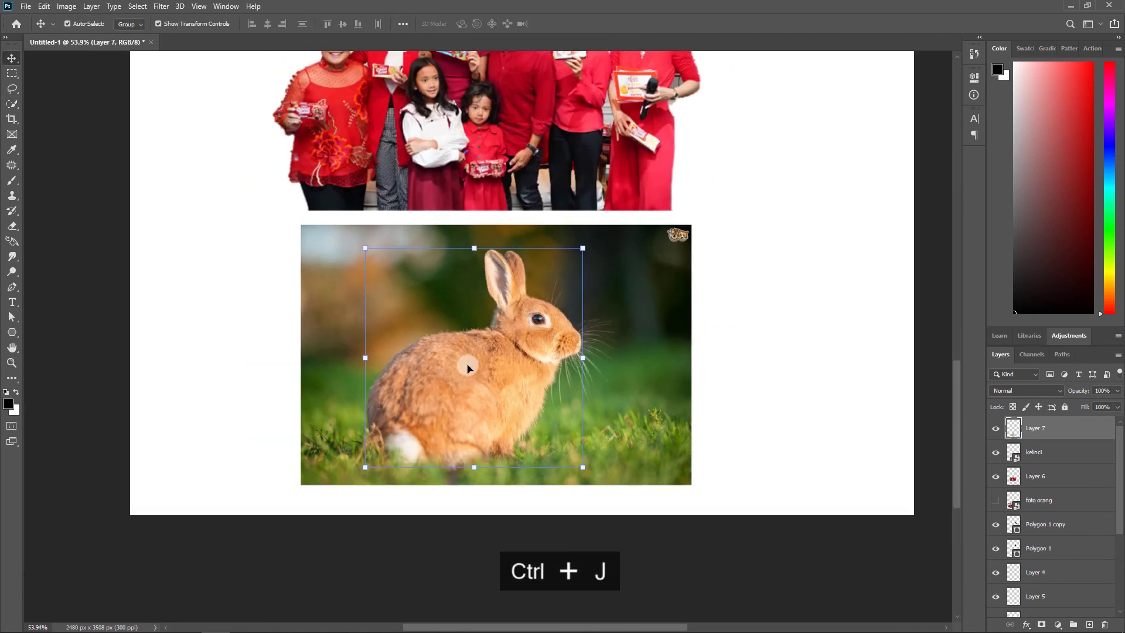
left_click_drag(477, 363, 753, 369)
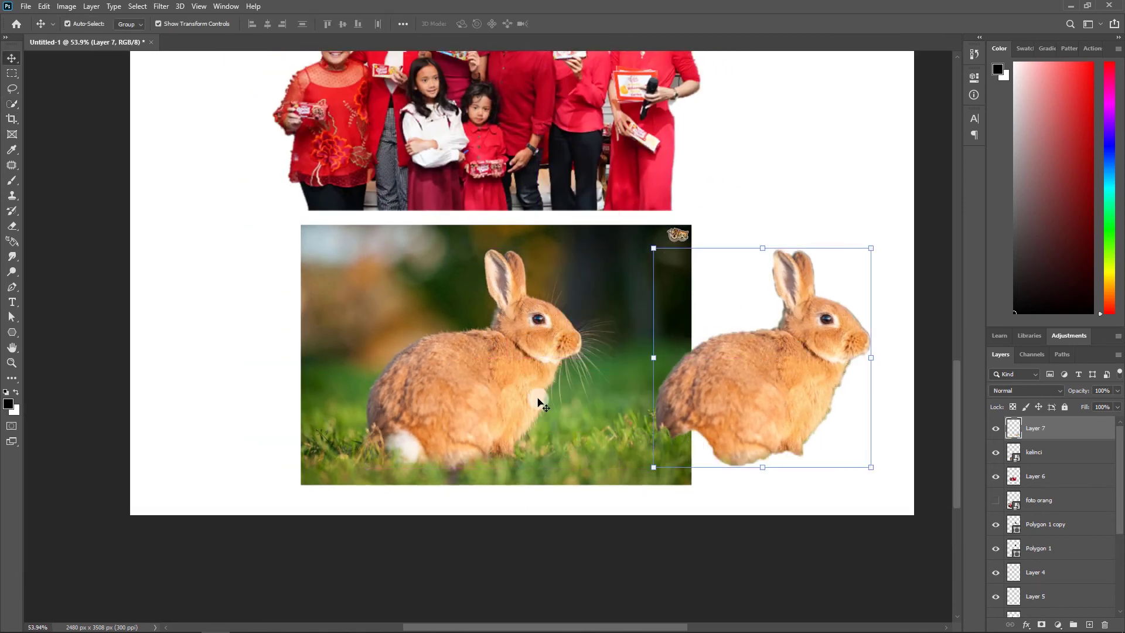
- Shift the rabbit photo left and place the cutout rabbit right beside it on the white page
left_click_drag(525, 398, 420, 400)
left_click_drag(703, 394, 642, 398)
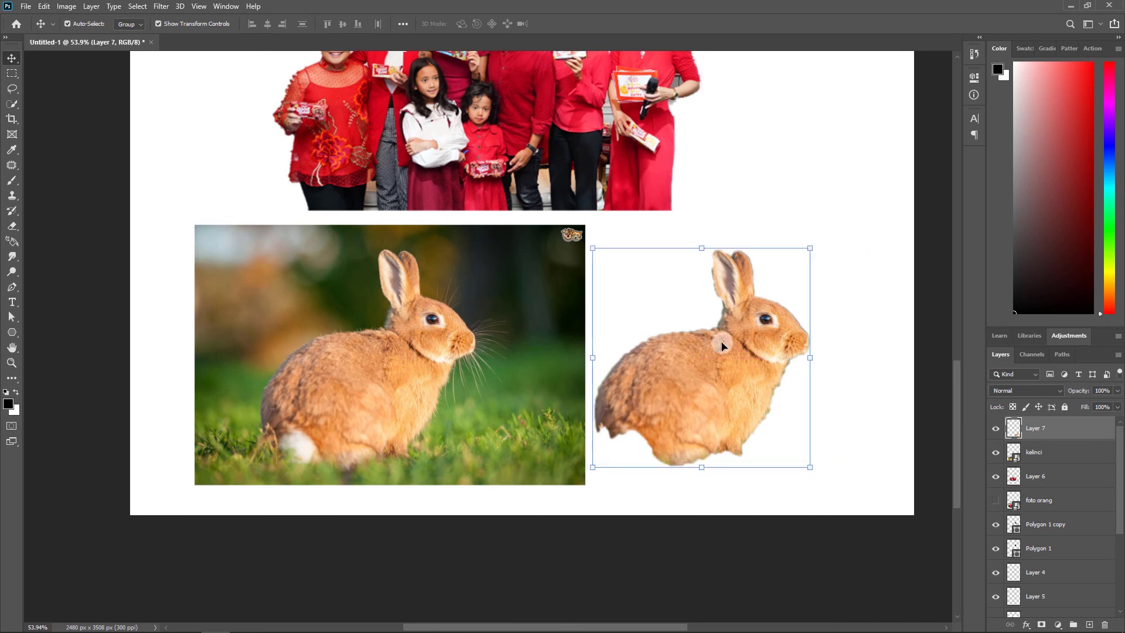
scroll(755, 372, "up", 1)
scroll(755, 373, "down", 2)
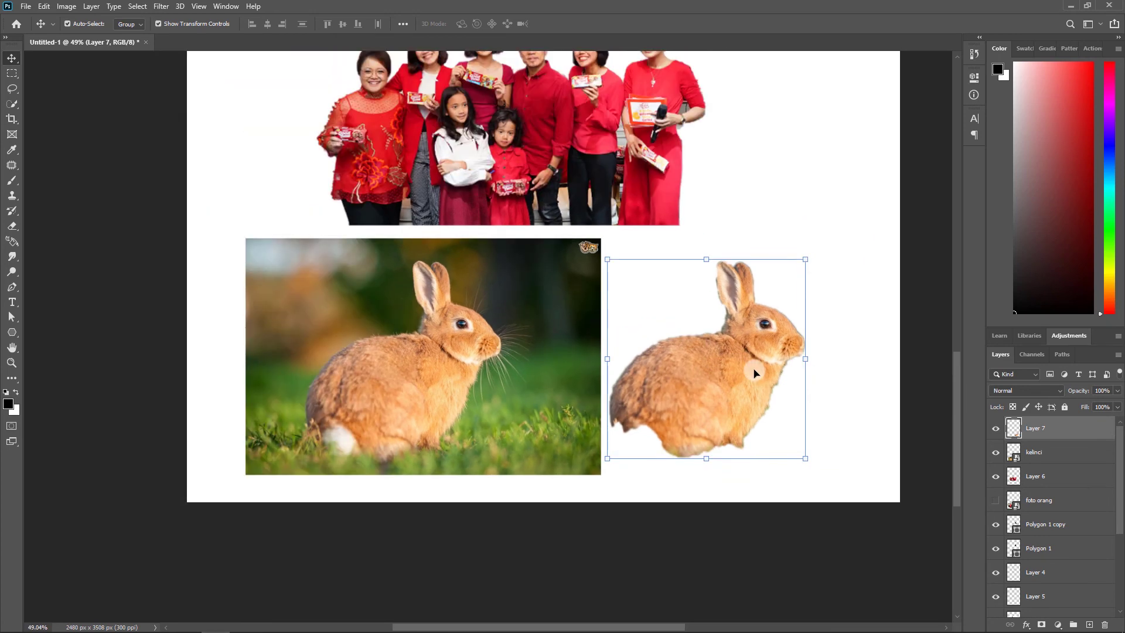
left_click_drag(754, 372, 665, 432)
scroll(732, 405, "down", 1)
scroll(609, 379, "up", 1)
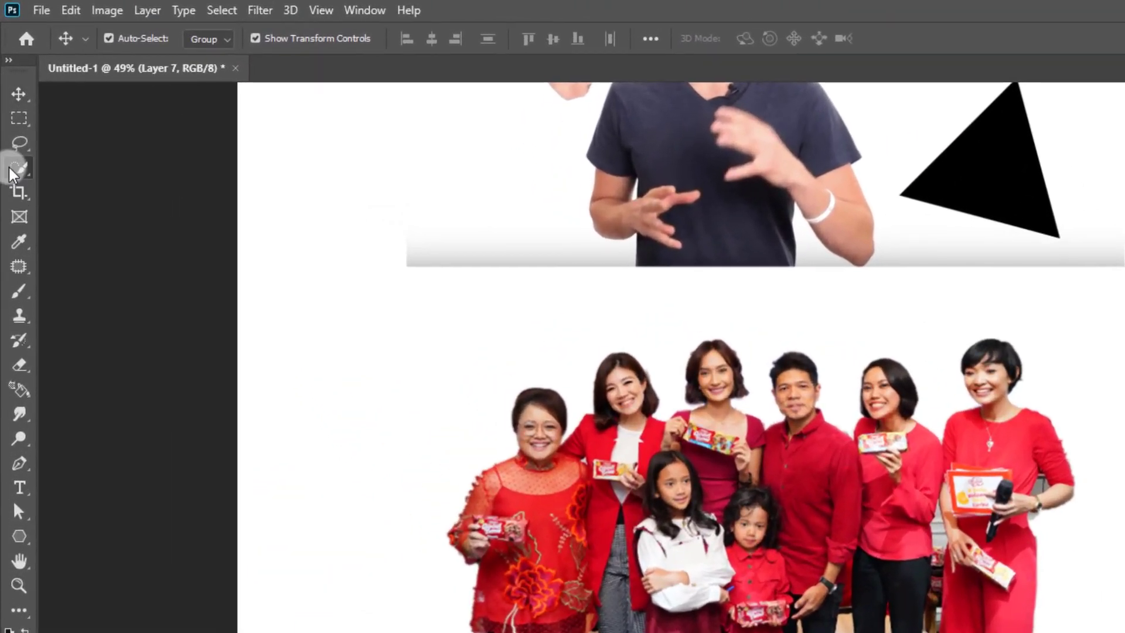
left_click_drag(13, 173, 97, 202)
key("v")
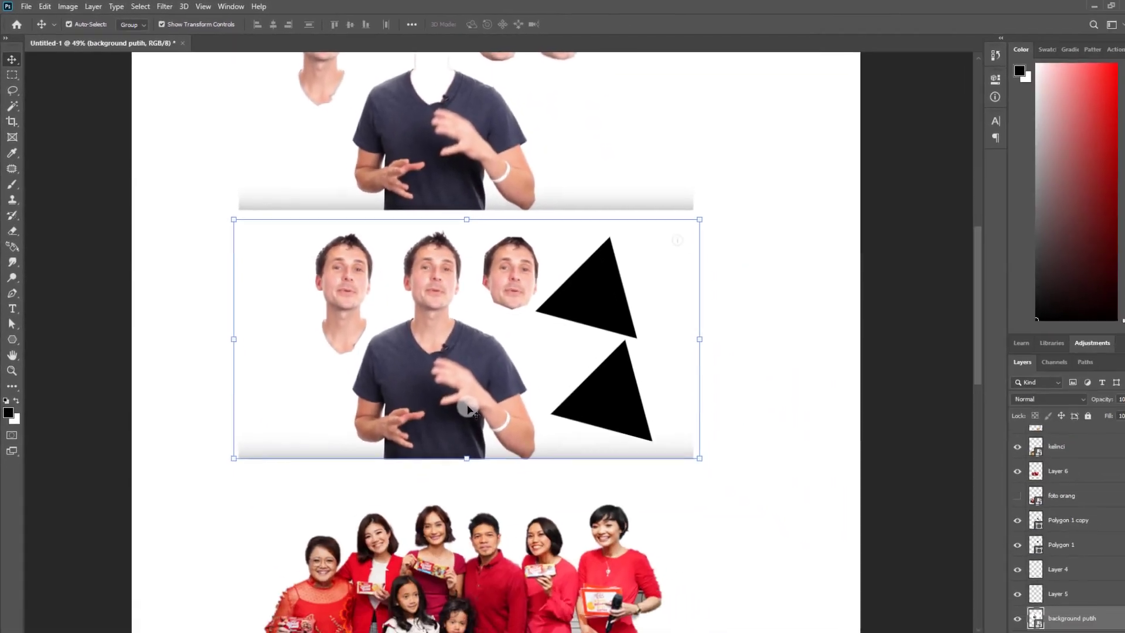
- Select the people cutout, the rabbit photo and the rabbit cutout together, scale them down proportionally and place them directly under the man's image
scroll(467, 409, "down", 3)
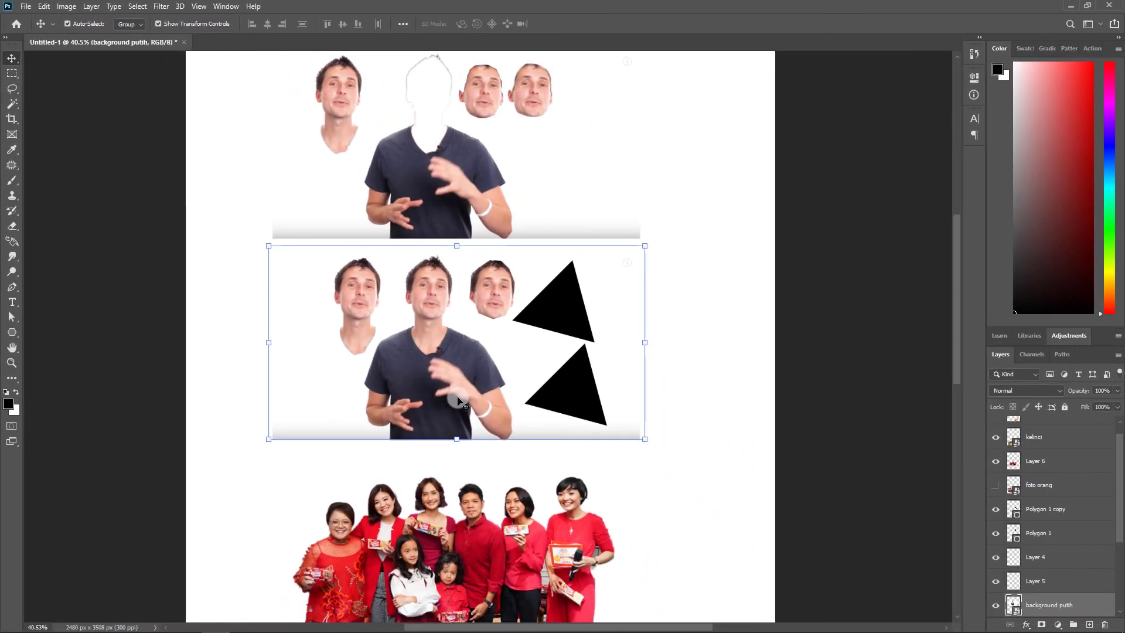
scroll(458, 400, "down", 2)
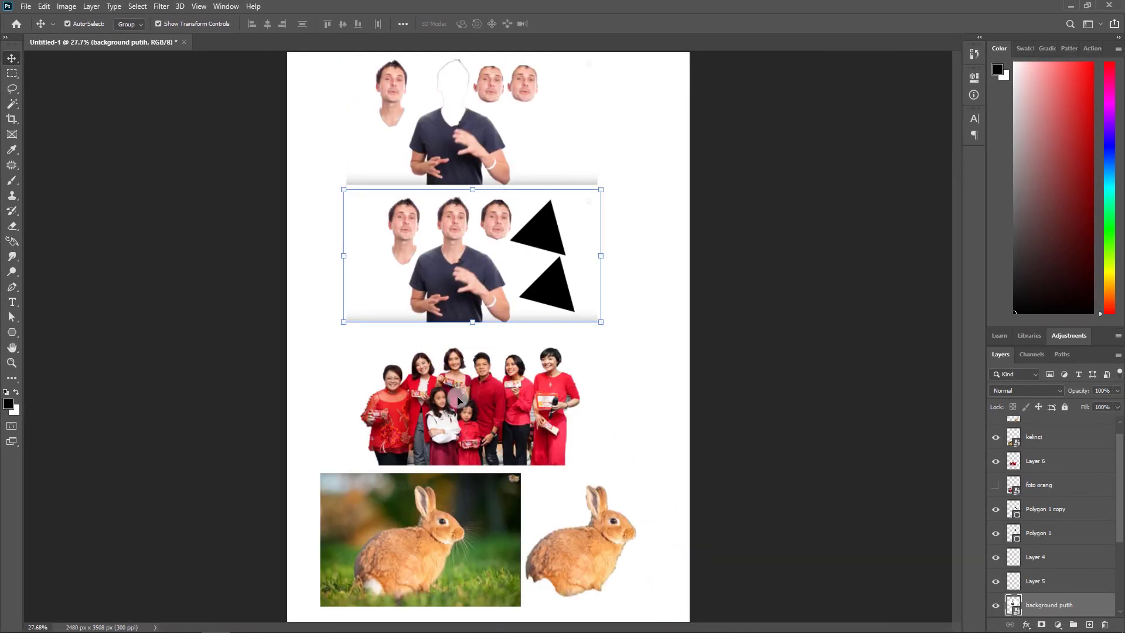
left_click_drag(662, 579, 331, 375)
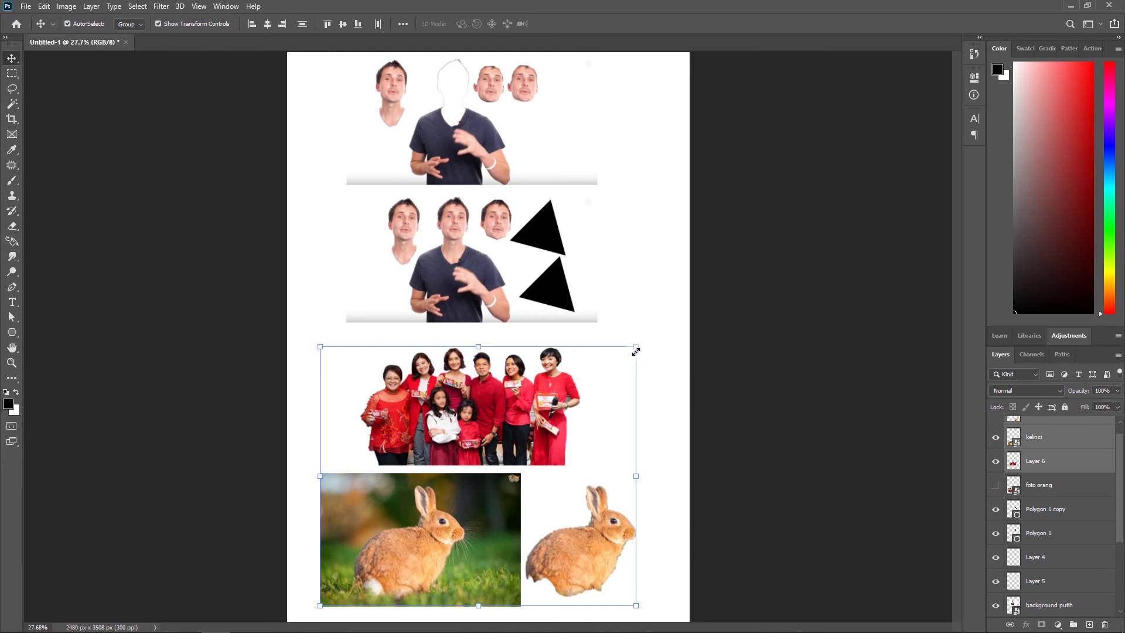
left_click_drag(638, 349, 565, 388)
left_click(673, 372)
- Duplicate the "background putih" image of the man and place the copy below the rabbit photo
left_click(471, 276)
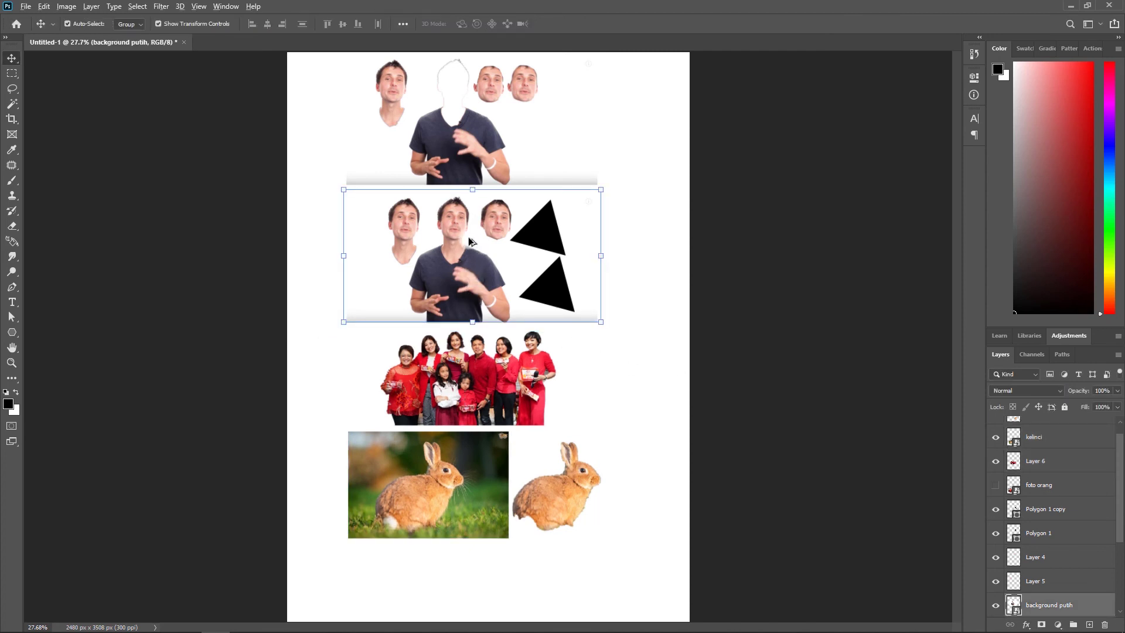
left_click_drag(468, 241, 477, 598)
scroll(494, 507, "down", 3)
- Select all the images on the page, scale them together to about 89.8% so they fit the page height, and shift them slightly right
left_click_drag(608, 585, 370, 153)
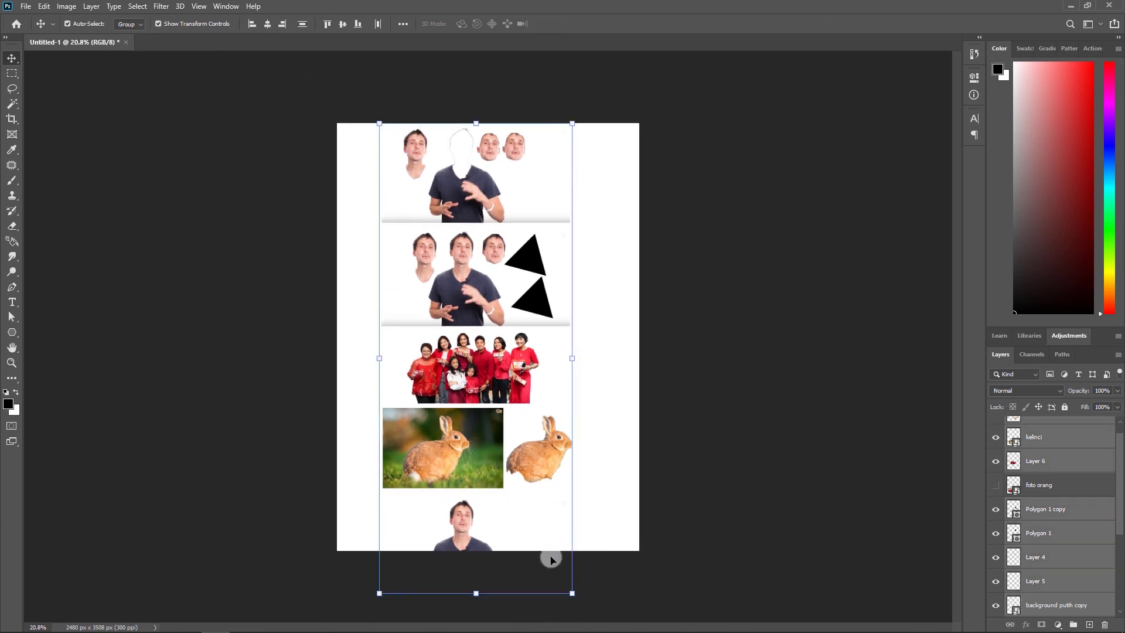
left_click(550, 559)
left_click_drag(598, 593, 333, 125)
left_click_drag(570, 594, 539, 546)
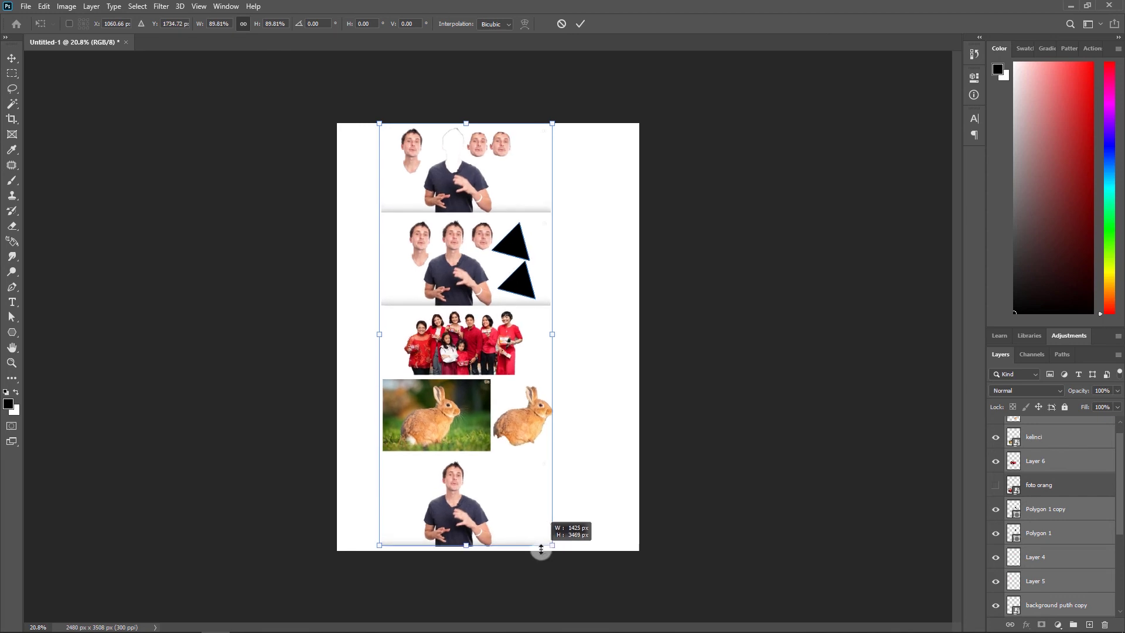
left_click_drag(502, 331, 519, 331)
key("Return")
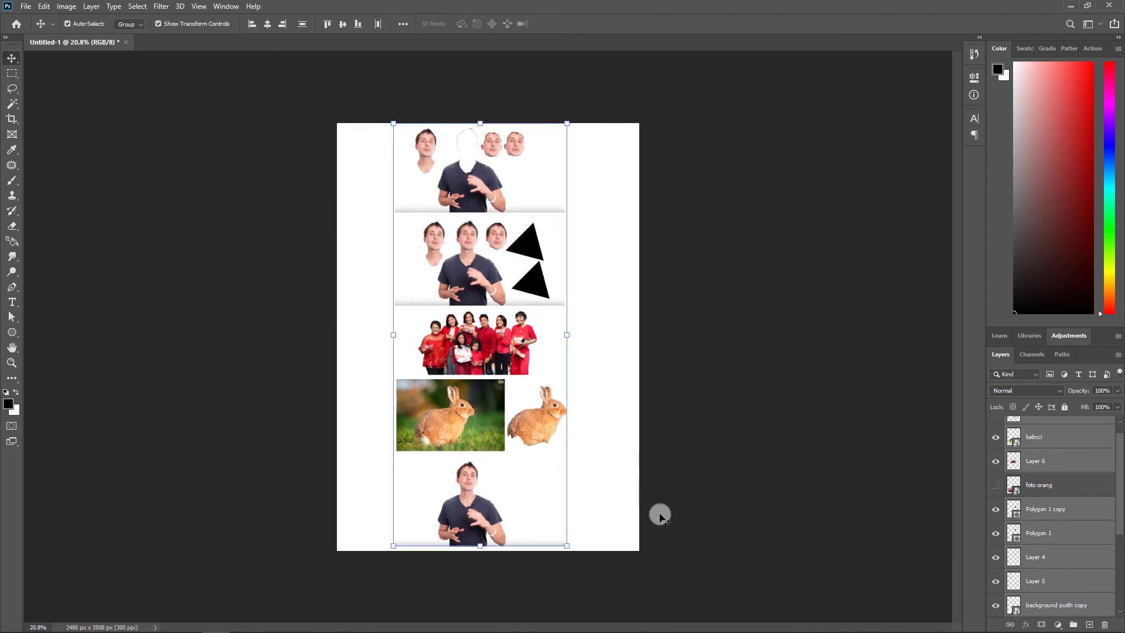
- Hide the white Background layer beneath the duplicated image of the man
left_click(661, 512)
key("ctrl+plus")
scroll(440, 455, "up", 2)
scroll(486, 324, "down", 5)
left_click(486, 324)
scroll(485, 324, "up", 4)
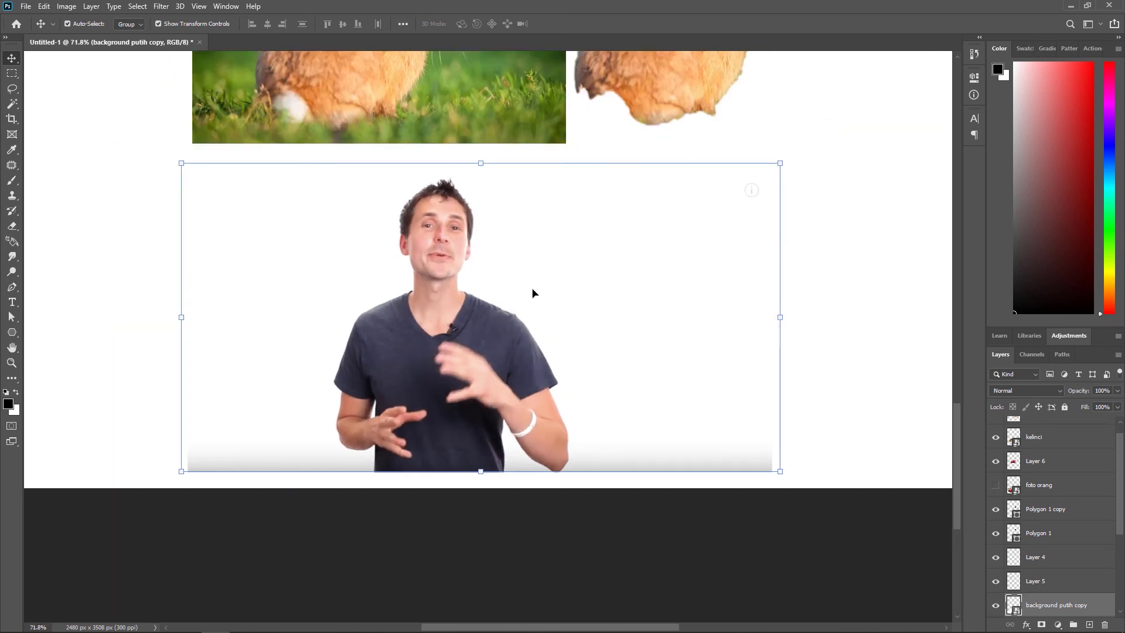
left_click(838, 447)
left_click(1047, 487)
left_click_drag(1119, 507, 1119, 589)
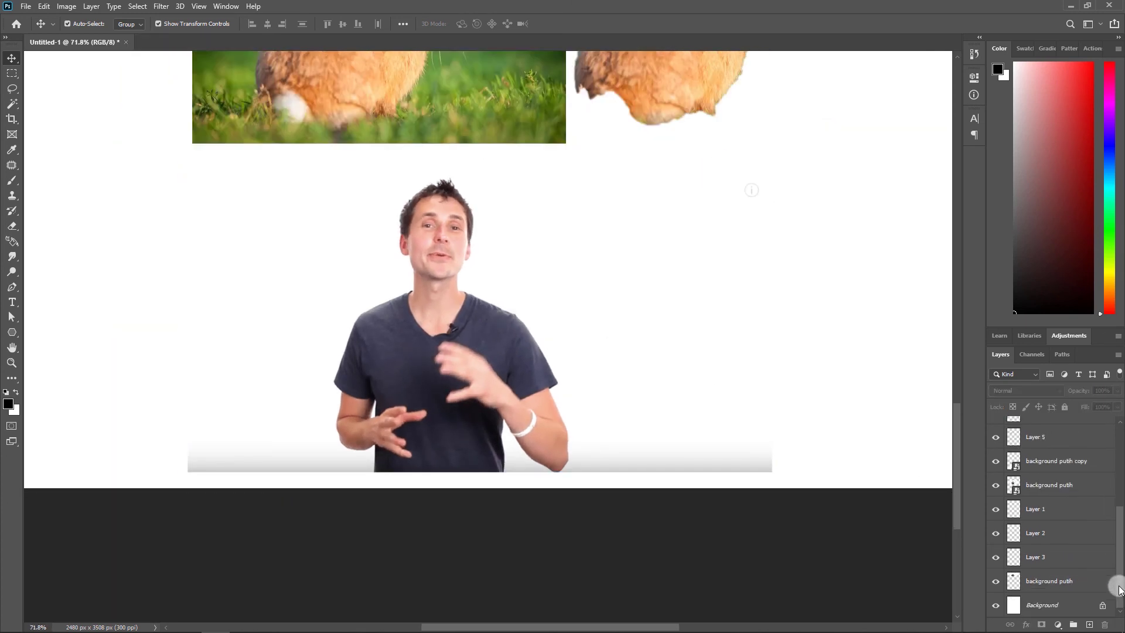
left_click(995, 606)
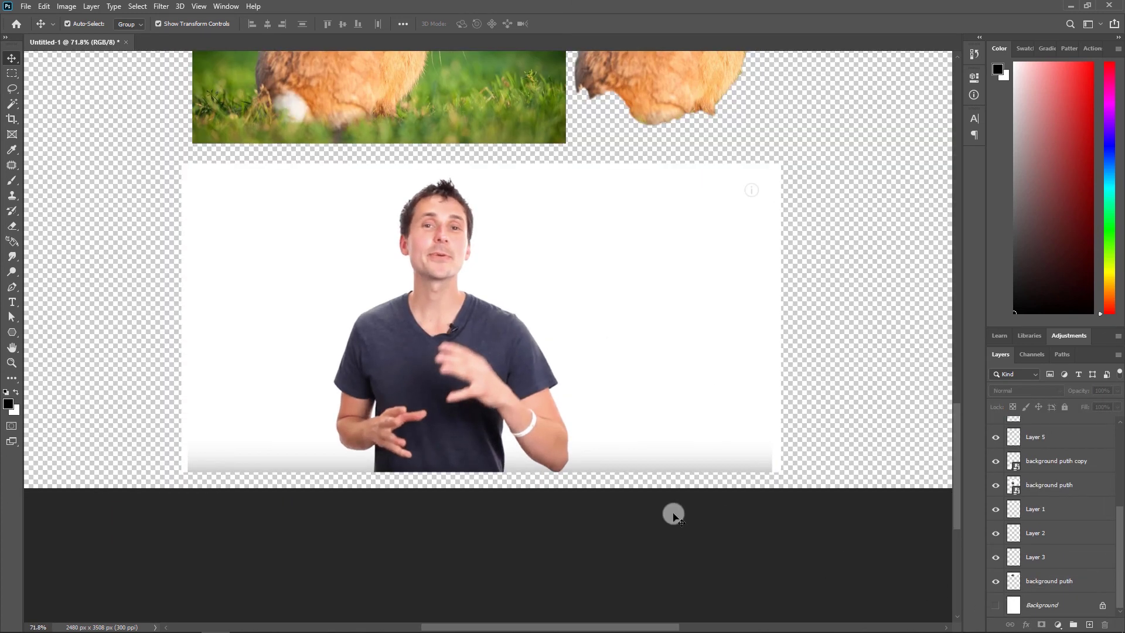
- Select the "background putih copy" layer and activate the Magic Wand tool
left_click(570, 417)
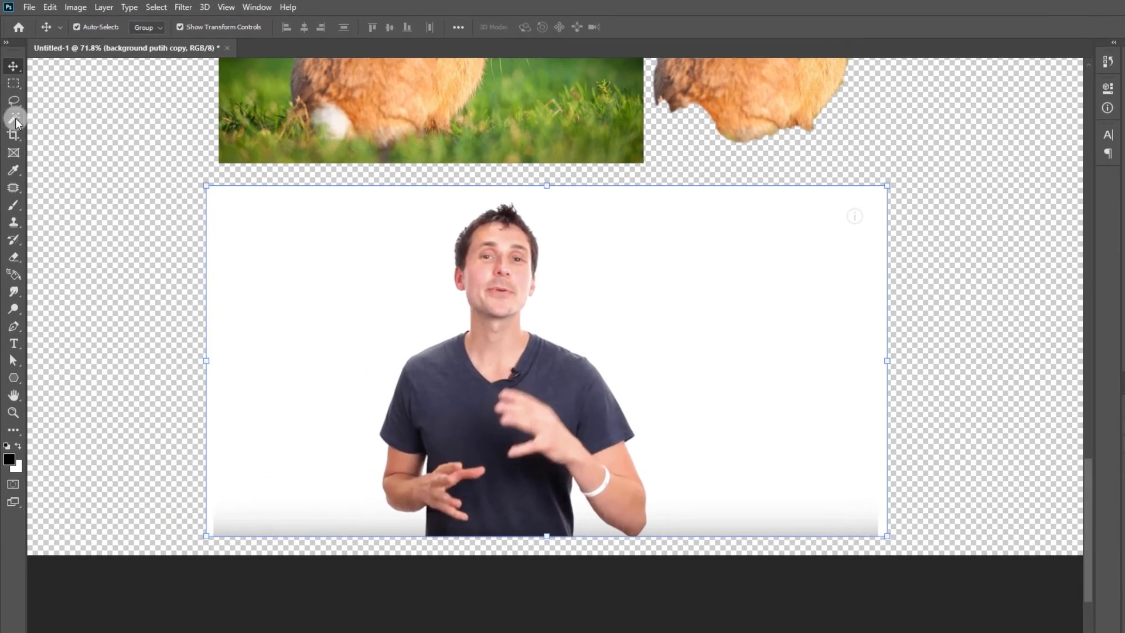
left_click(12, 104)
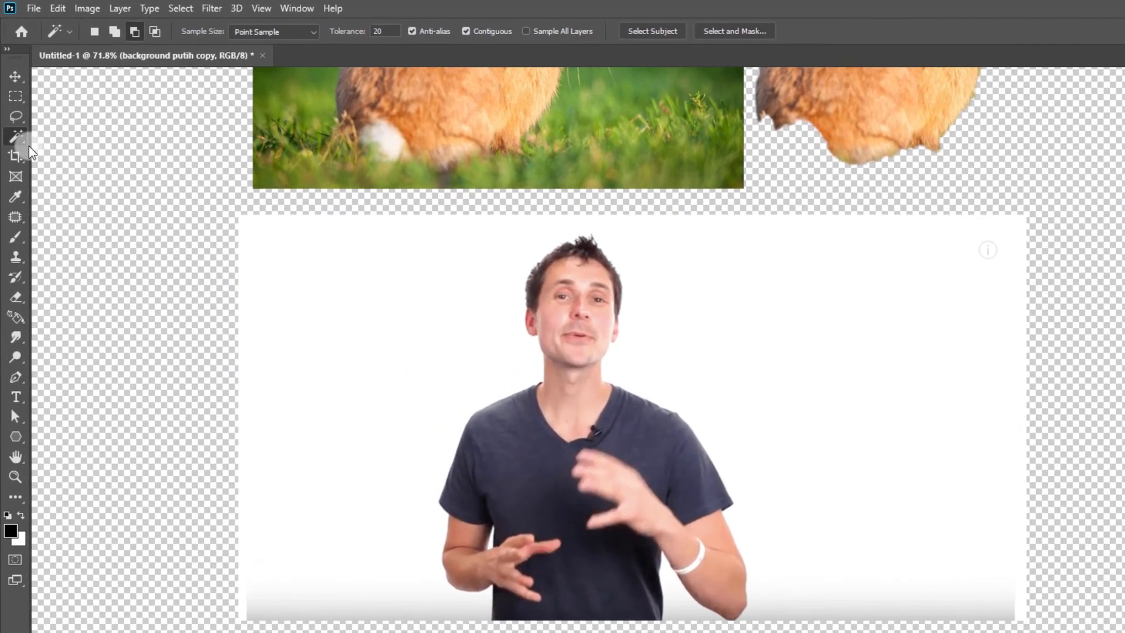
right_click(17, 139)
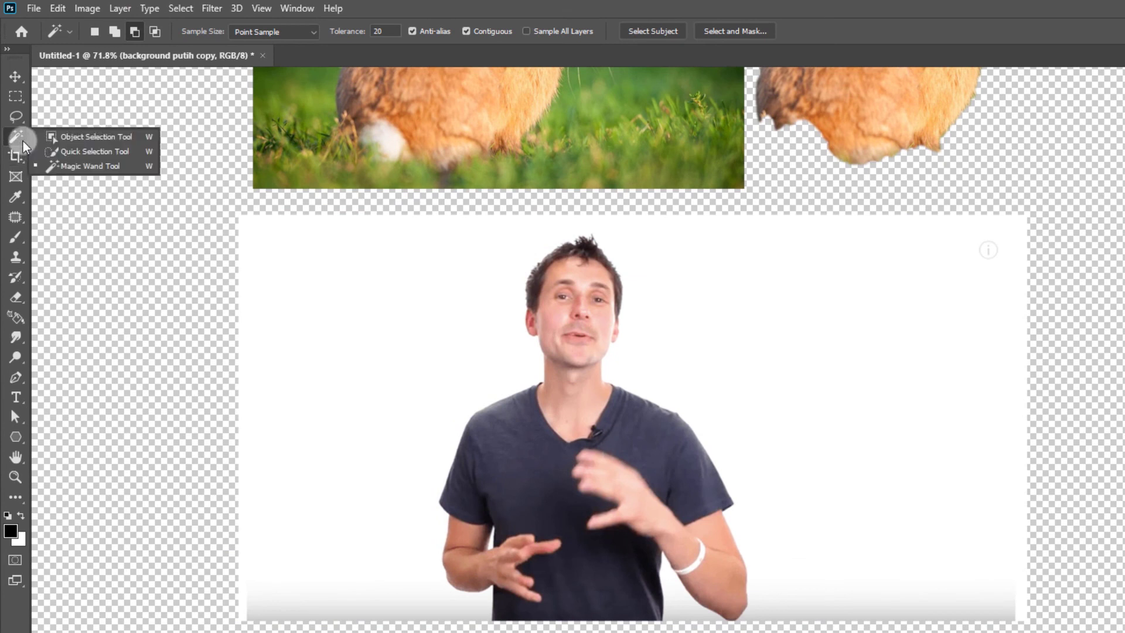
left_click(76, 169)
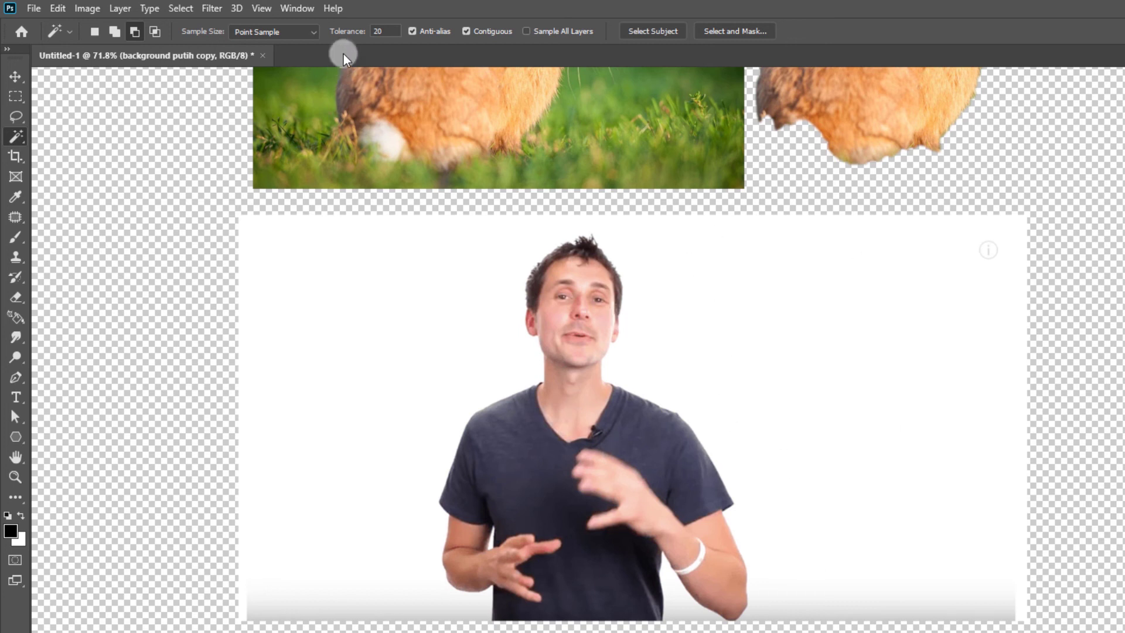
- Set the Magic Wand tolerance to 30 and select the white background around the man
right_click(16, 136)
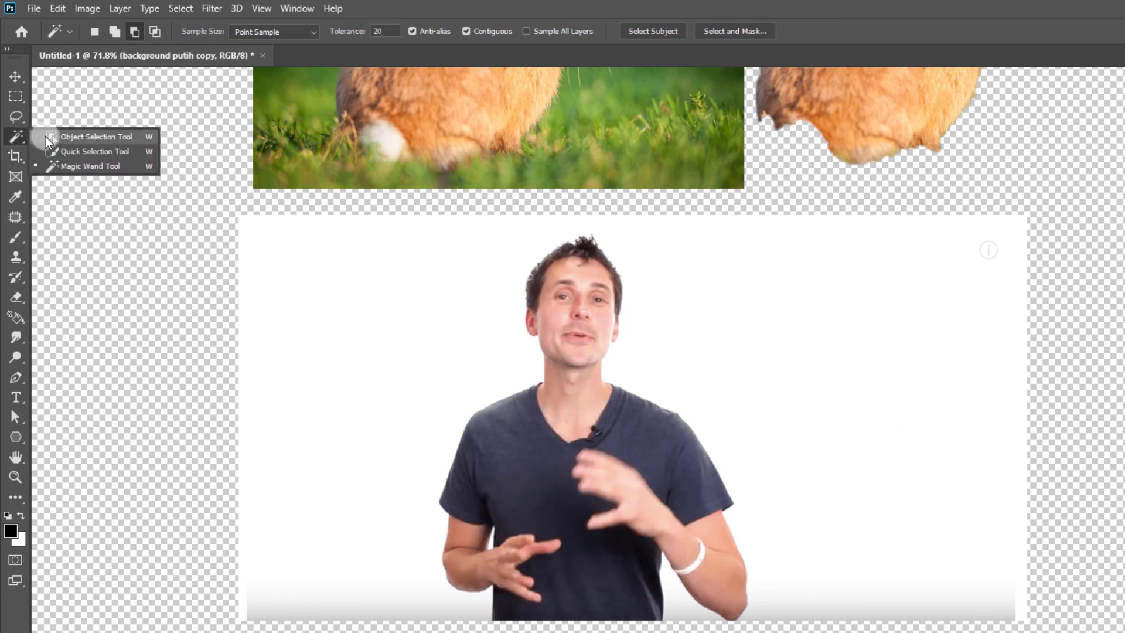
left_click(88, 166)
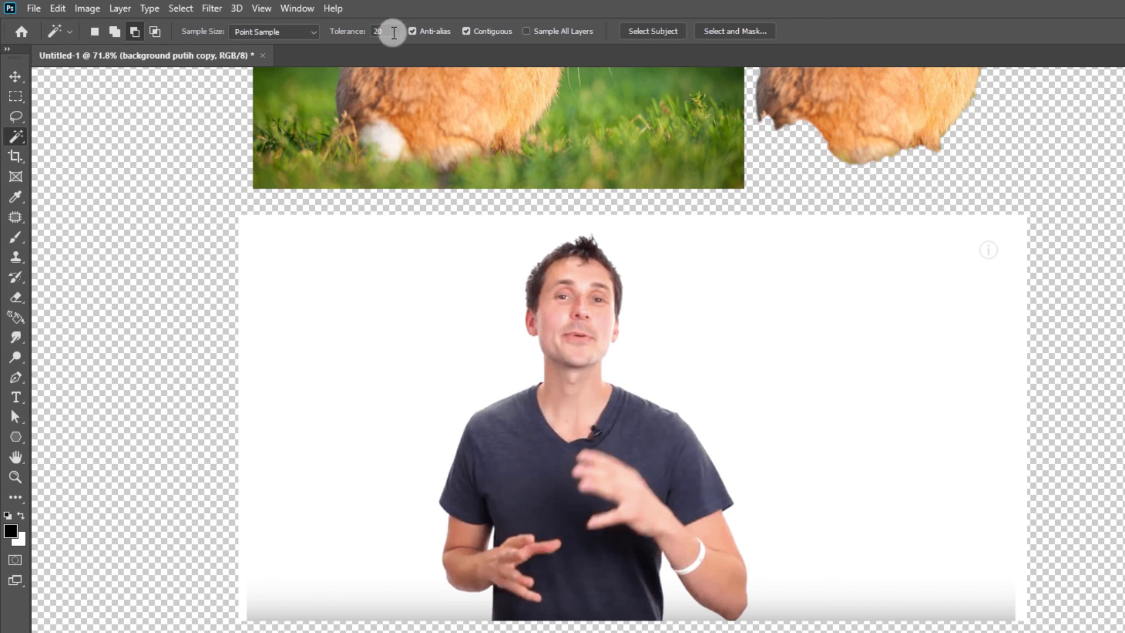
left_click_drag(394, 33, 354, 48)
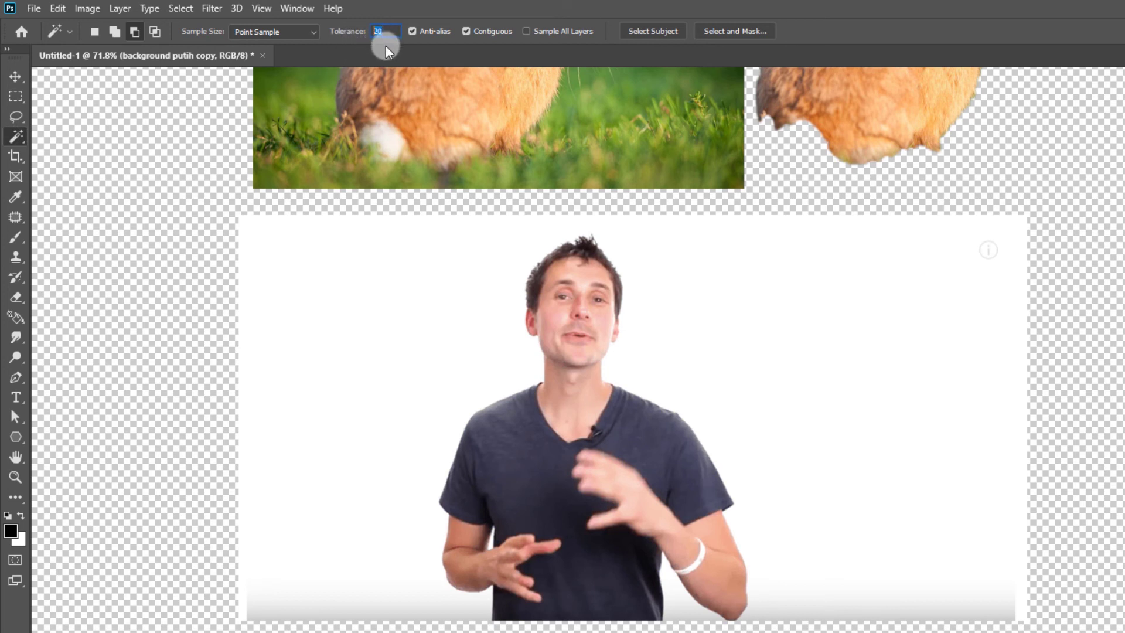
key("Return")
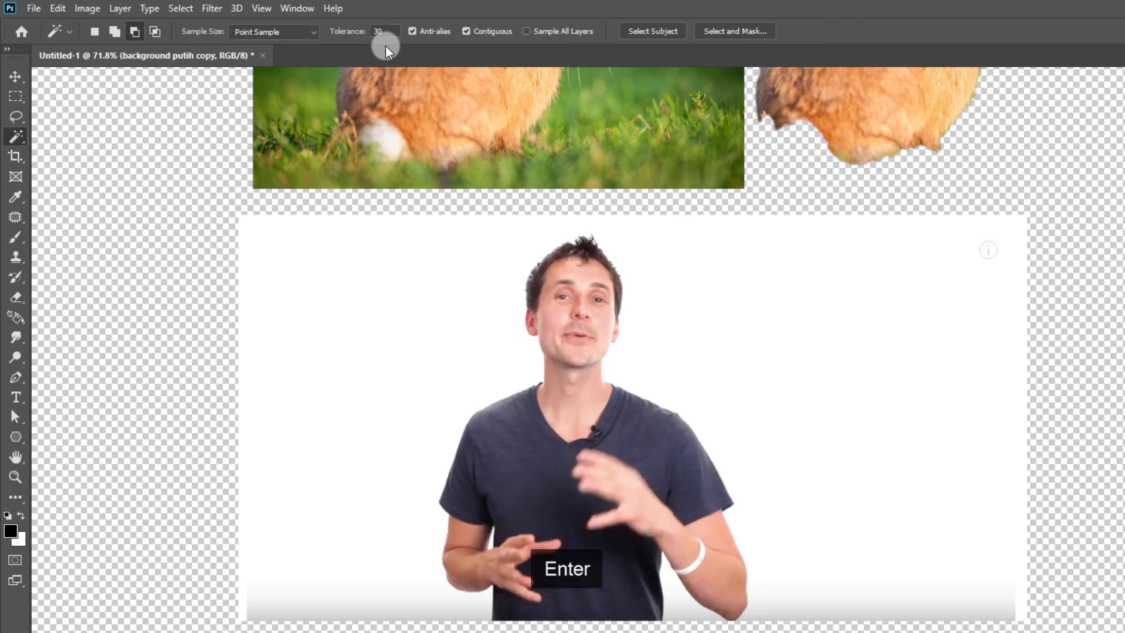
left_click(674, 429)
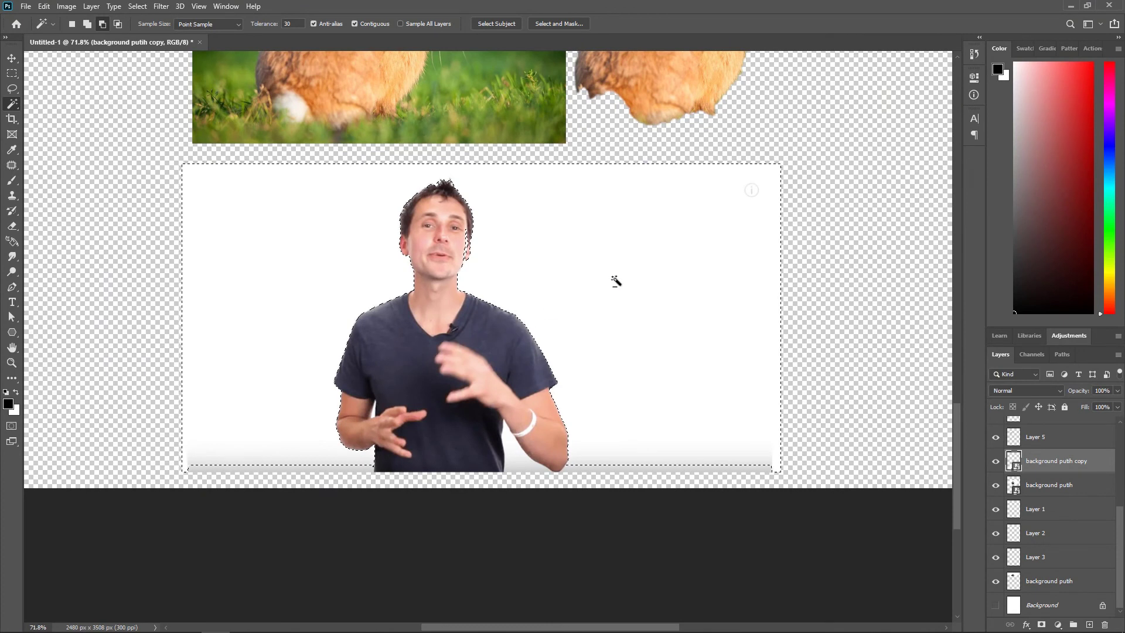
- Add the remaining gray shadow strip along the man photo's lower edge to the background selection
scroll(456, 229, "up", 3)
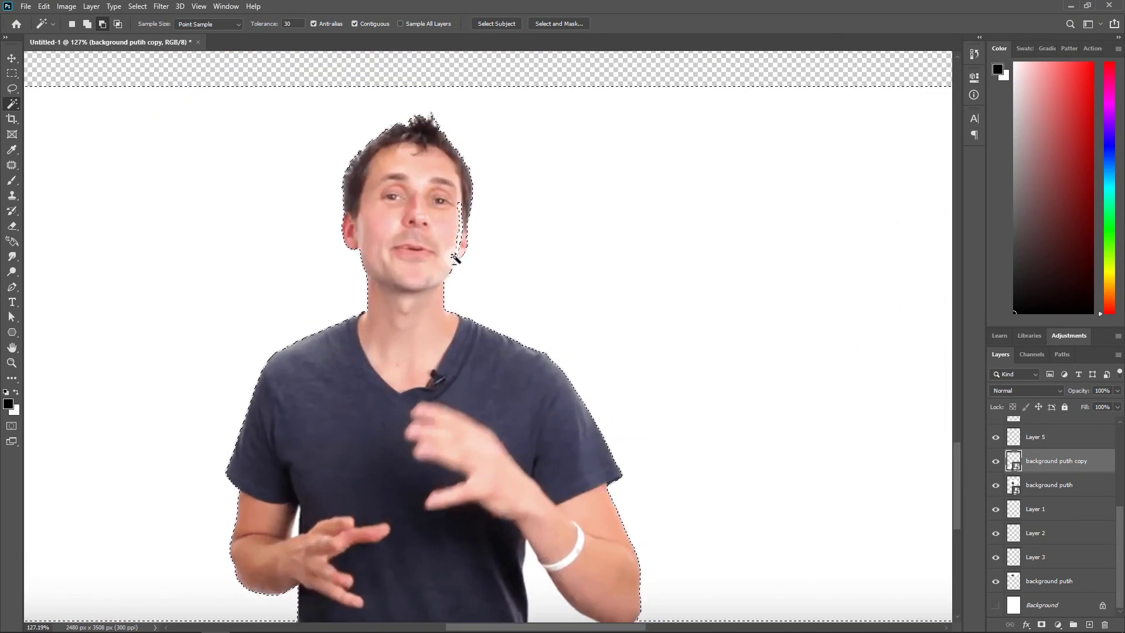
left_click(458, 246)
scroll(458, 245, "up", 1)
scroll(459, 240, "down", 3)
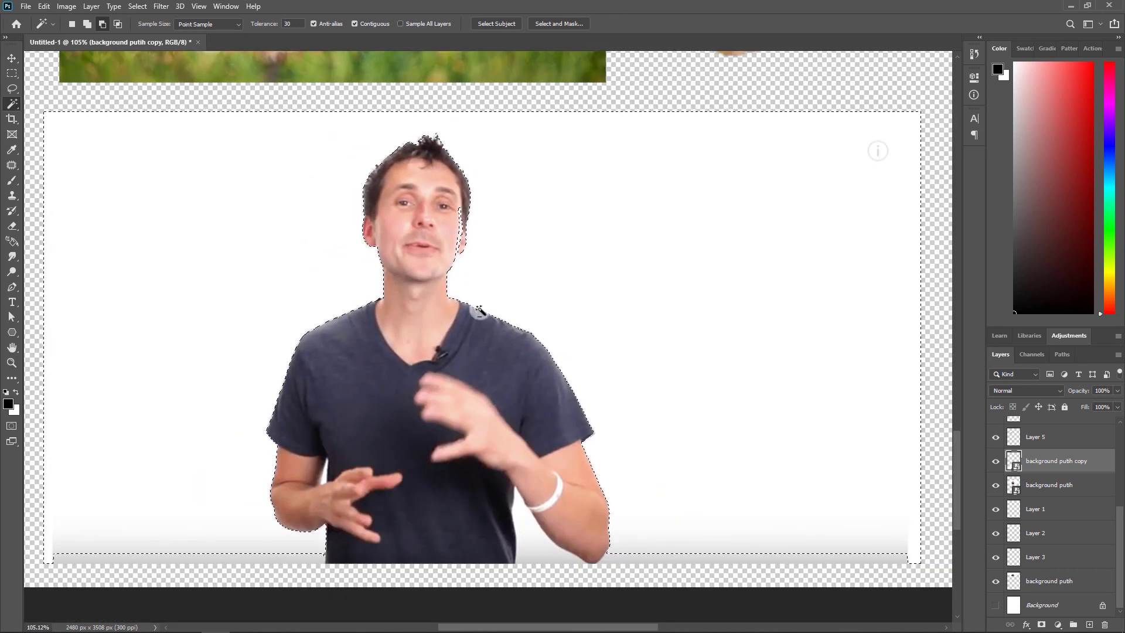
scroll(269, 326, "down", 2)
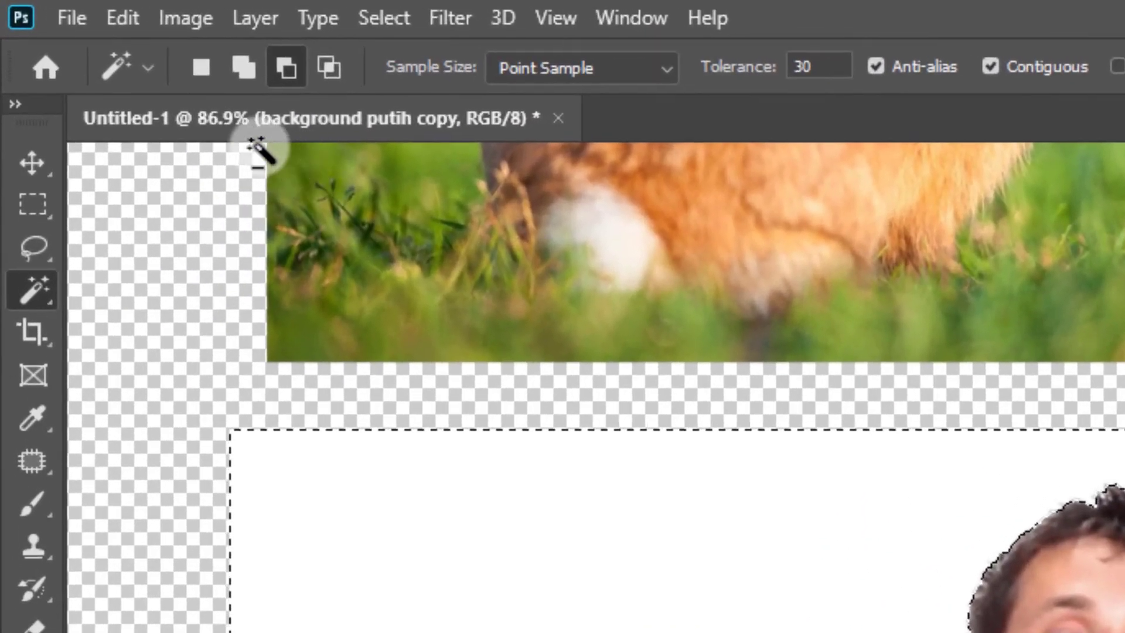
left_click(84, 24)
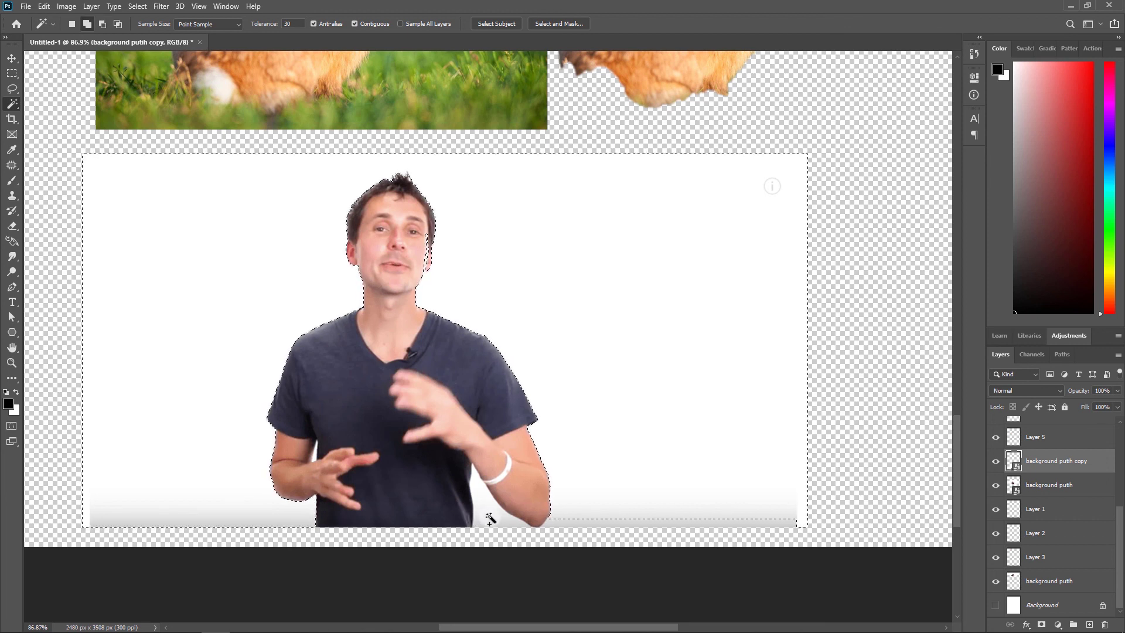
left_click(703, 523, "shift")
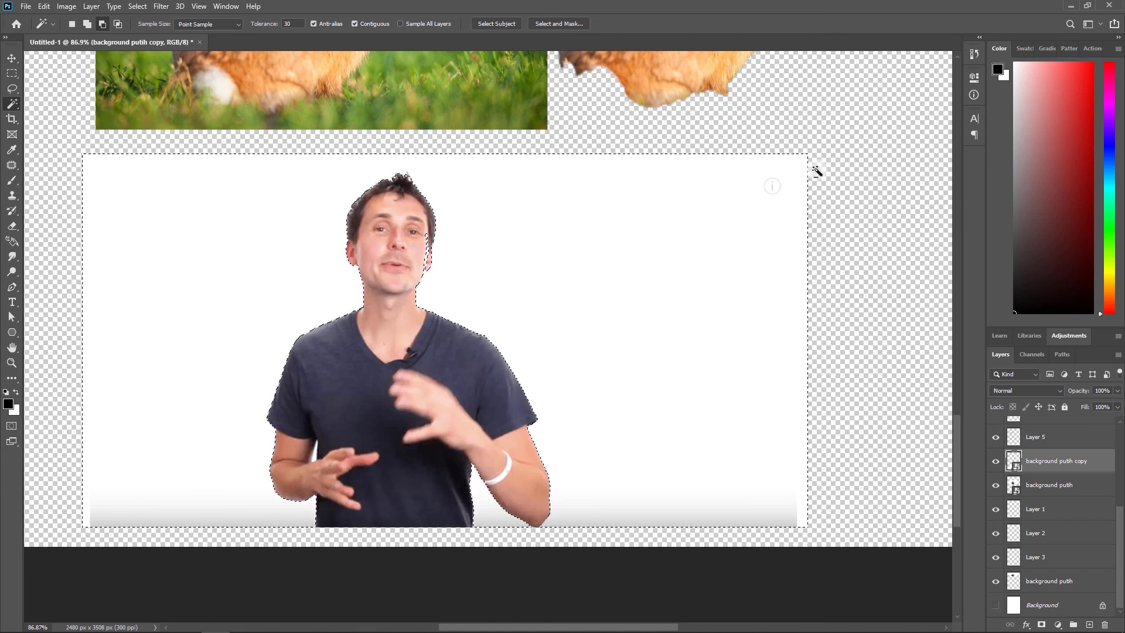
- Subtract the wrongly included patch between the man's cheek and ear from the selection with the Lasso tool
scroll(431, 228, "up", 3)
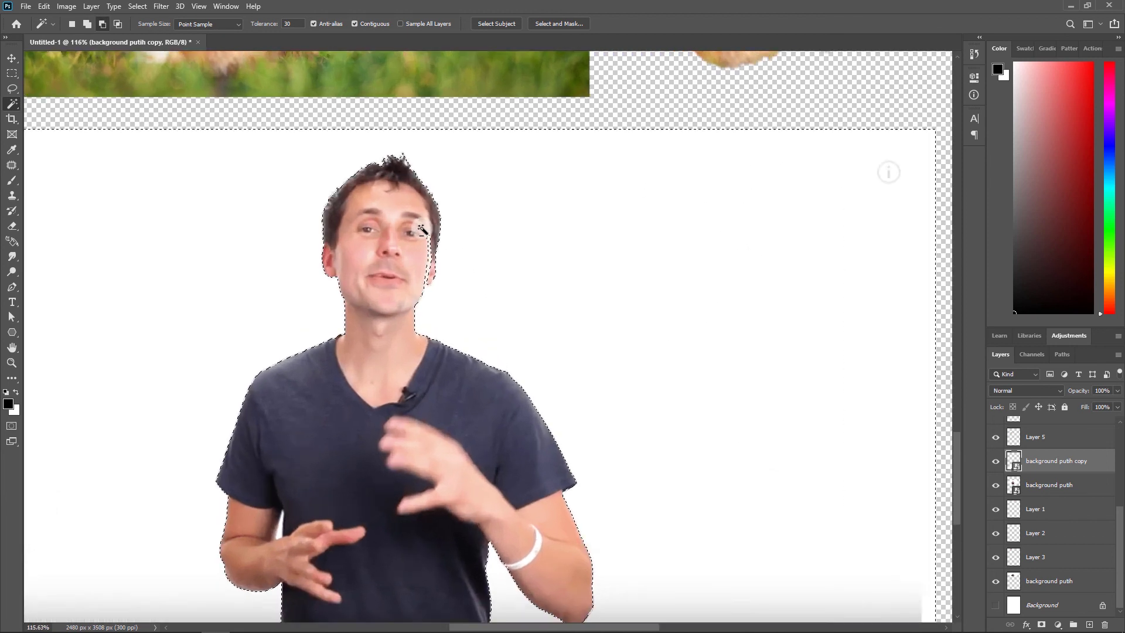
scroll(428, 211, "up", 5)
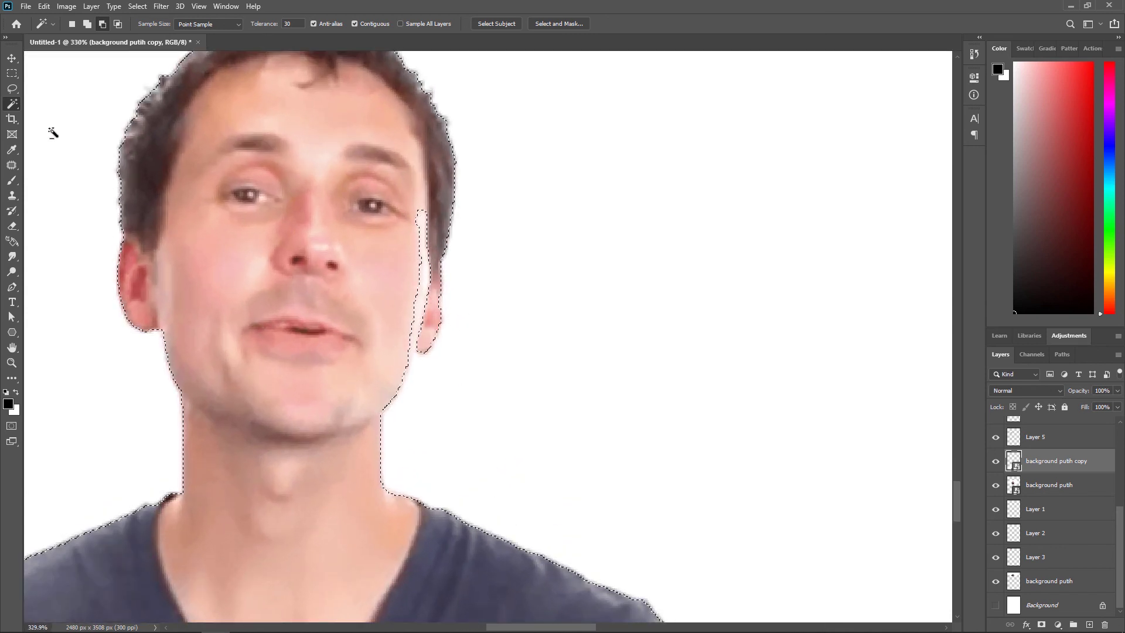
right_click(13, 90)
left_click(42, 88)
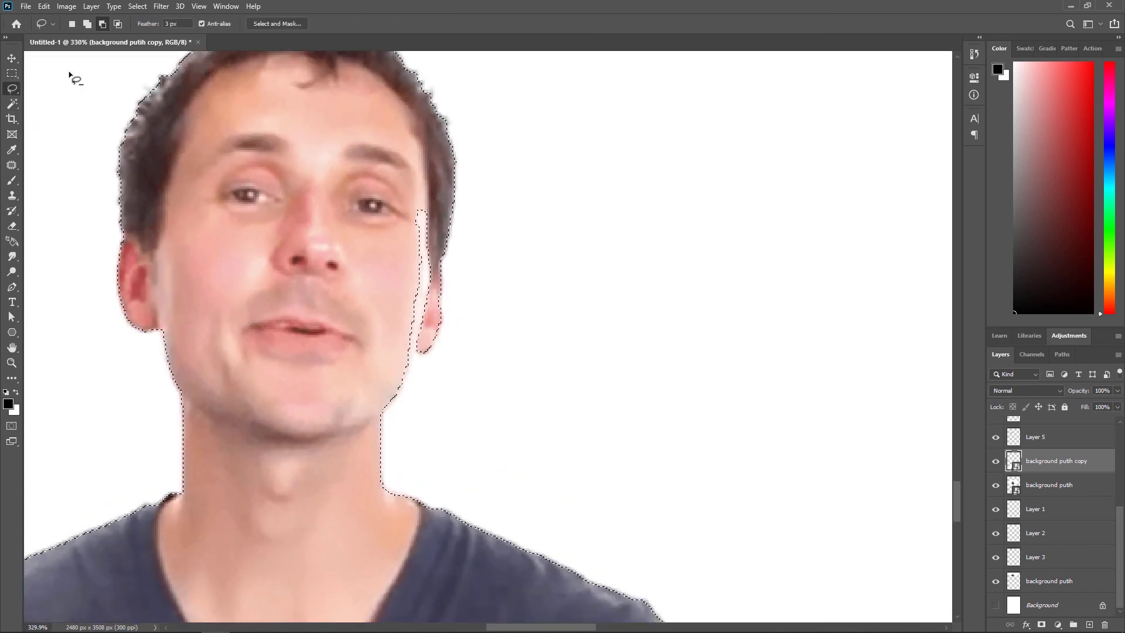
left_click(103, 24)
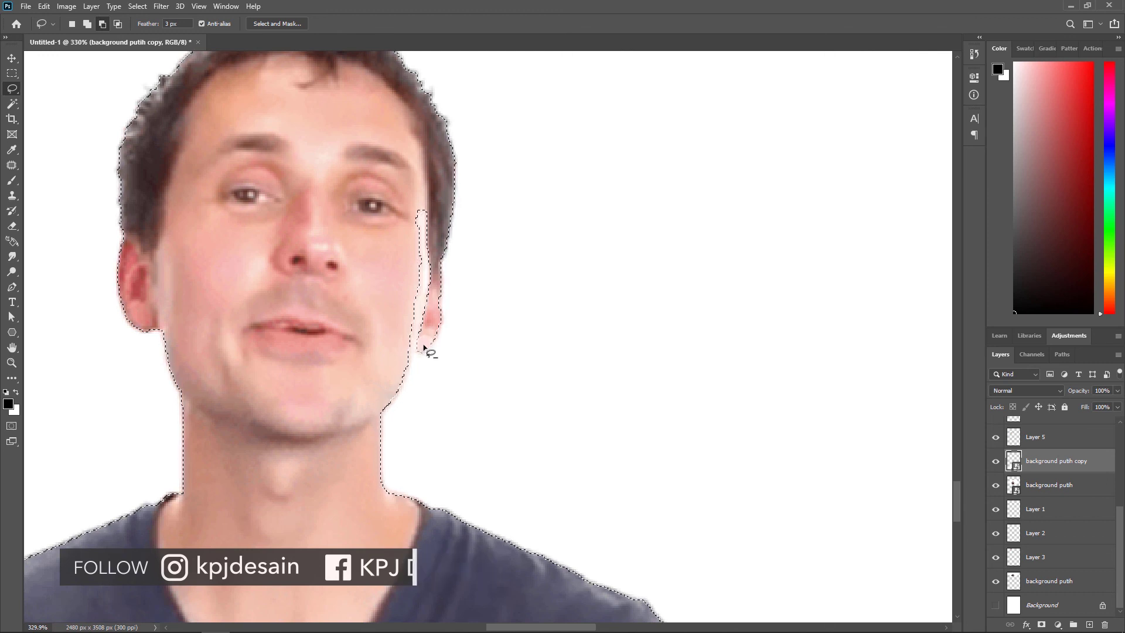
mouse_move(413, 367)
left_mouse_down()
mouse_move(380, 299)
mouse_move(385, 231)
mouse_move(406, 190)
mouse_move(430, 189)
left_mouse_up()
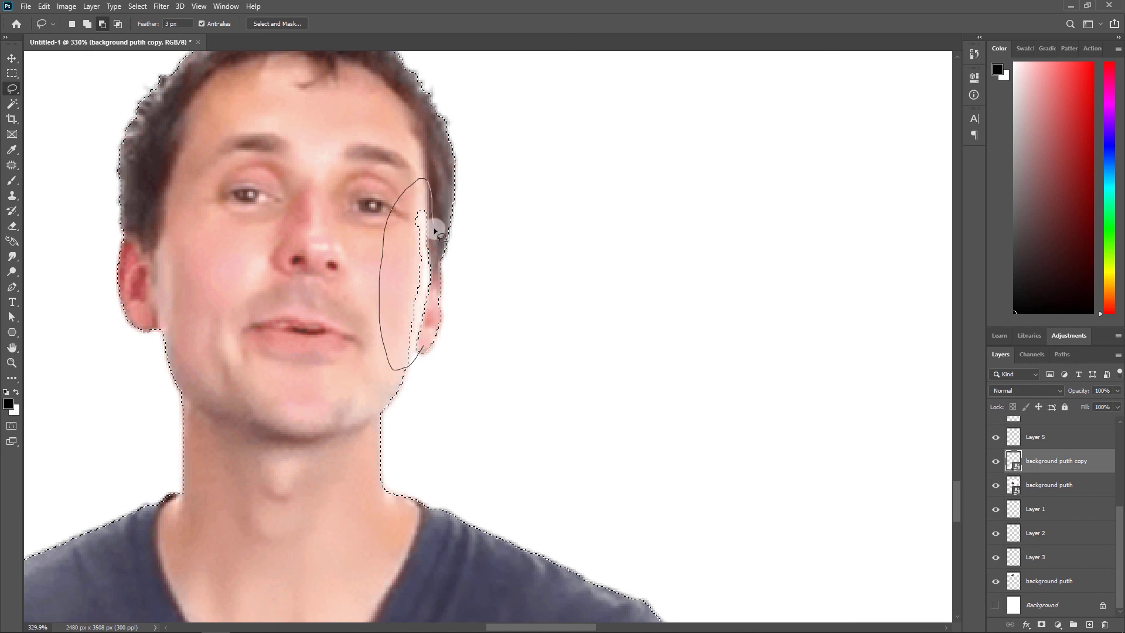
mouse_move(436, 263)
left_mouse_down()
mouse_move(434, 331)
mouse_move(448, 296)
left_mouse_up()
scroll(448, 295, "down", 5)
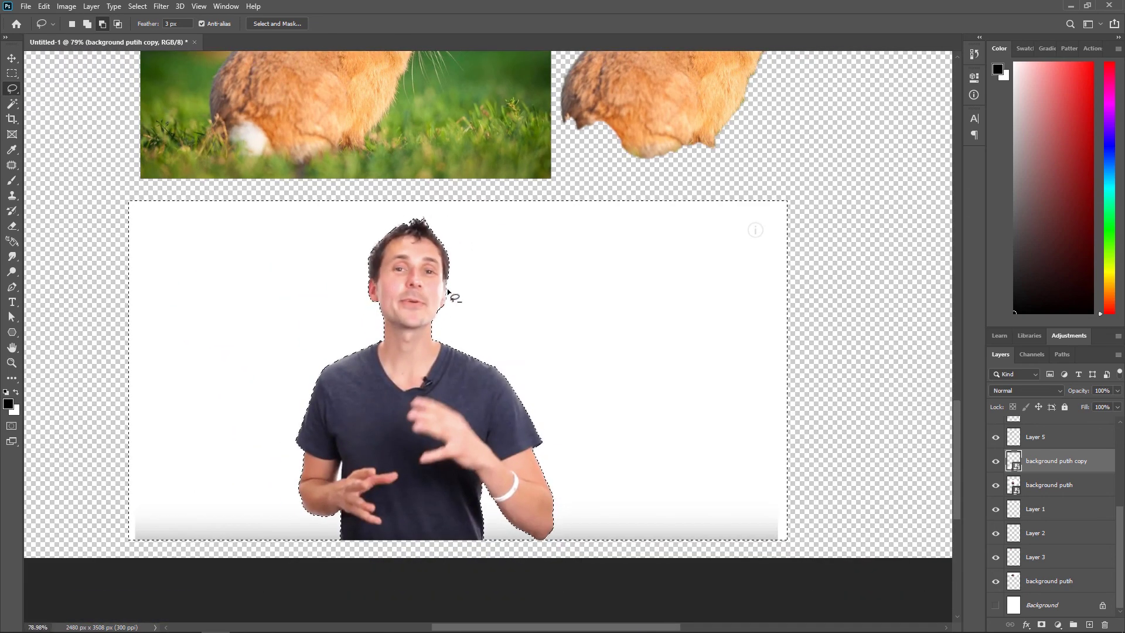
- Invert the selection so that it covers the man instead of the white background
scroll(382, 297, "up", 2)
scroll(381, 298, "down", 2)
scroll(380, 299, "up", 2)
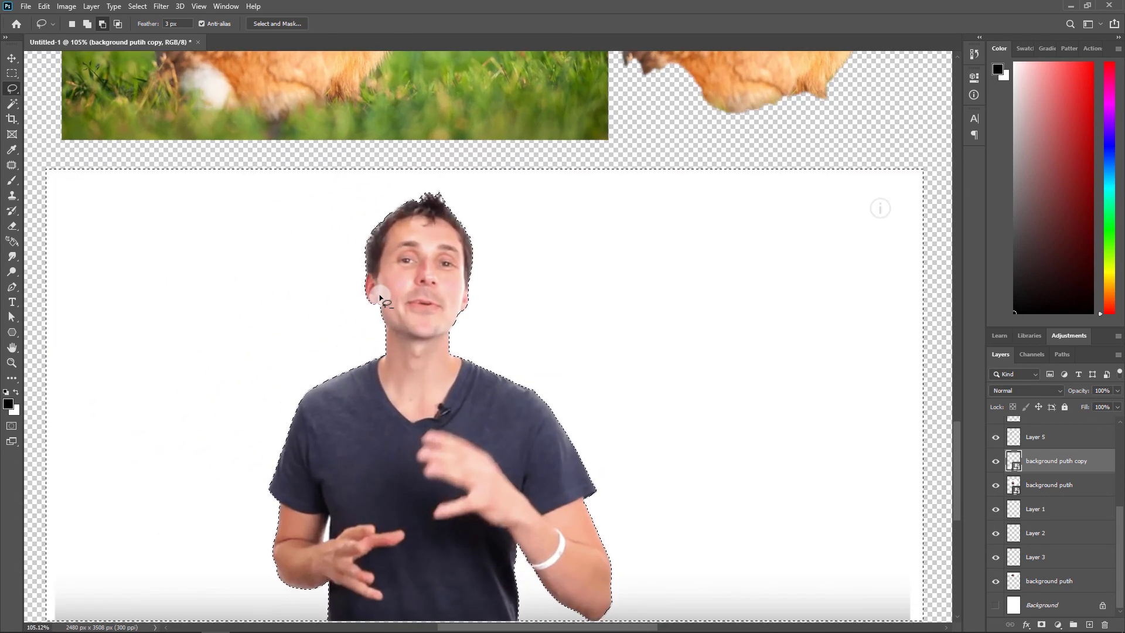
scroll(380, 299, "down", 1)
scroll(380, 300, "up", 1)
scroll(379, 302, "down", 1)
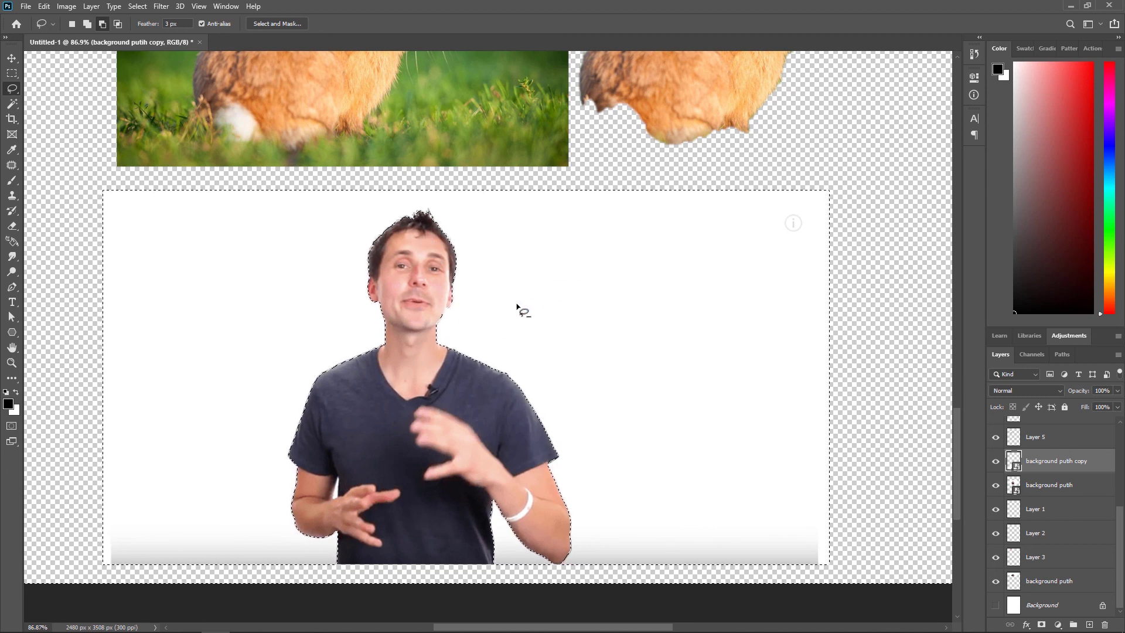
left_click(136, 6)
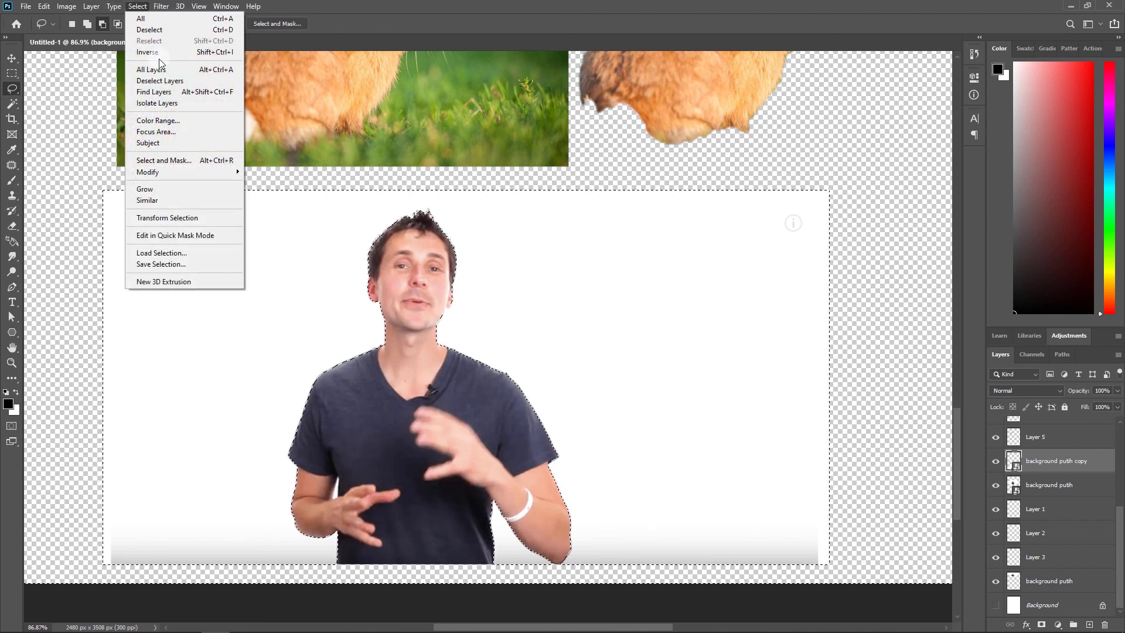
left_click(223, 59)
key("ctrl+z")
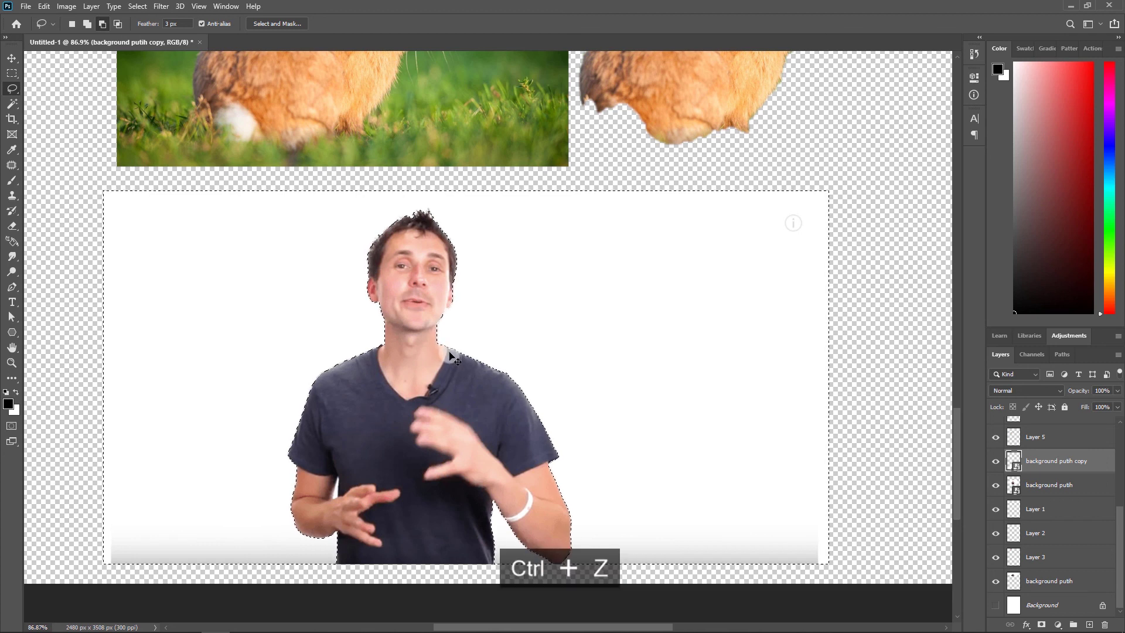
key("ctrl+shift+i")
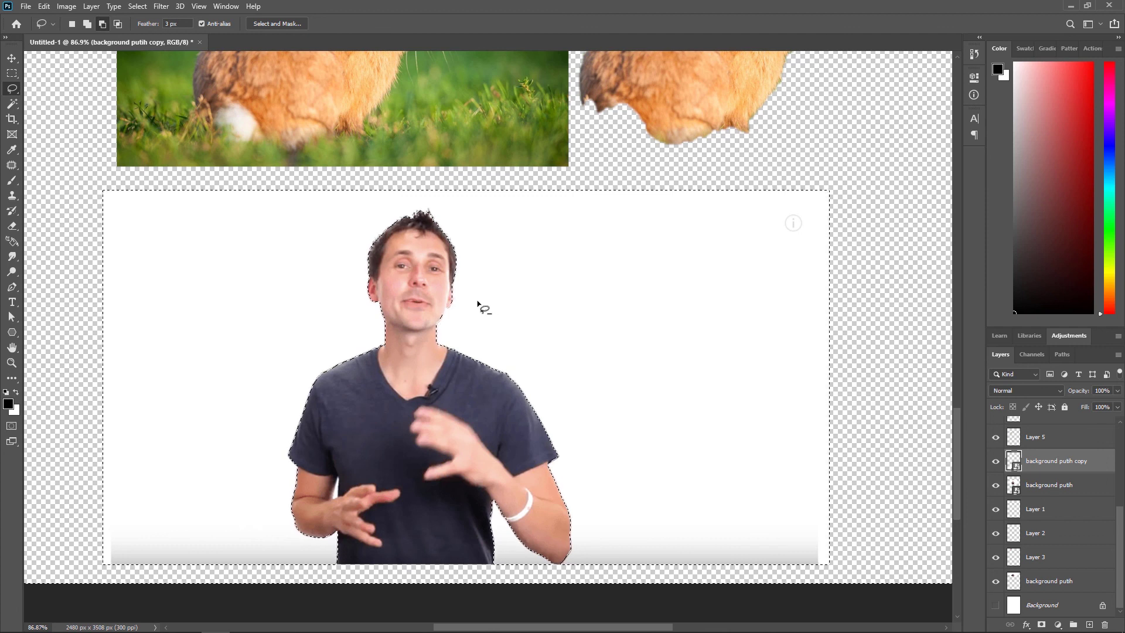
- Feather the selection by 2 pixels and copy the selected man to a new layer
right_click(479, 304)
left_click(503, 328)
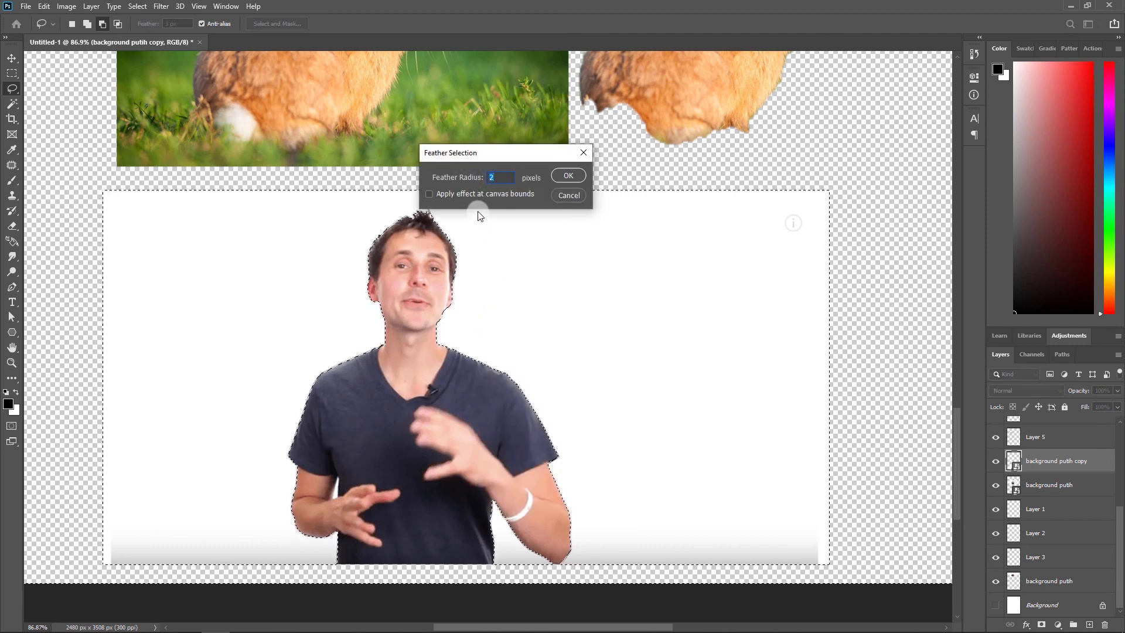
left_click(574, 177)
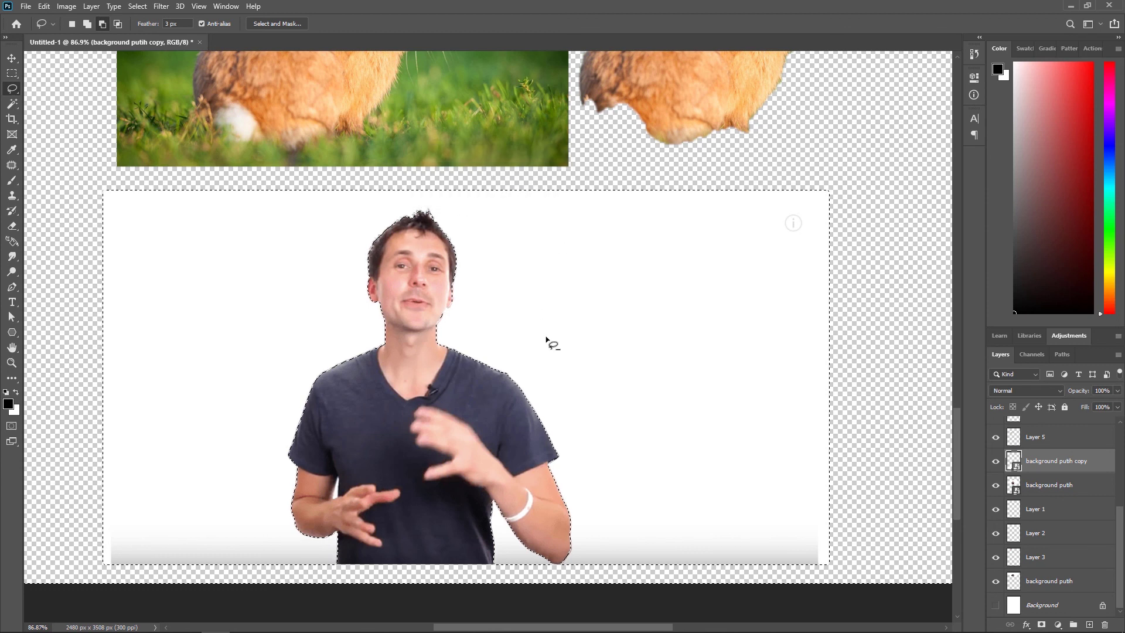
key("ctrl+j")
- Hide the "background putih copy" layer so only the man's cutout shows below the rabbit photo
key("v")
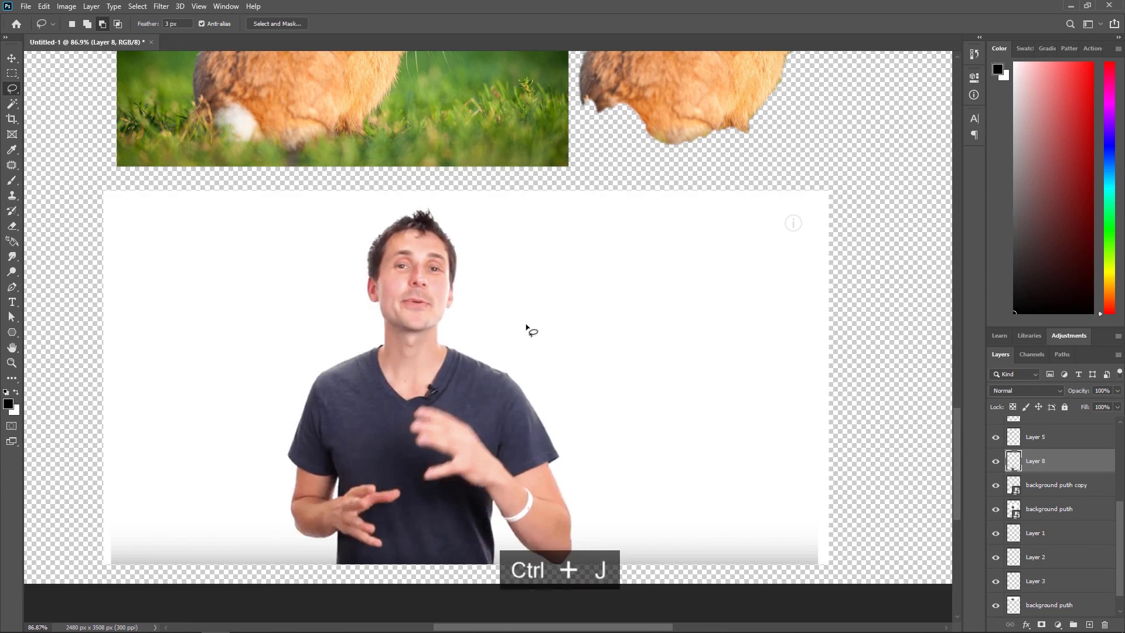
scroll(527, 325, "down", 3)
scroll(525, 317, "down", 1)
left_click(570, 333)
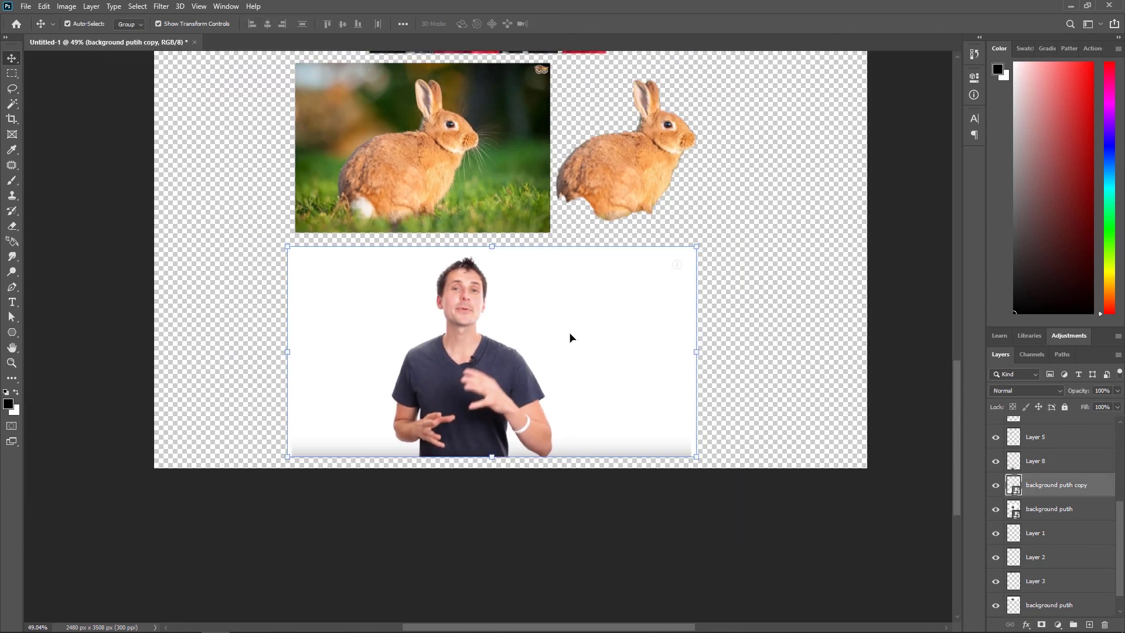
left_click(995, 485)
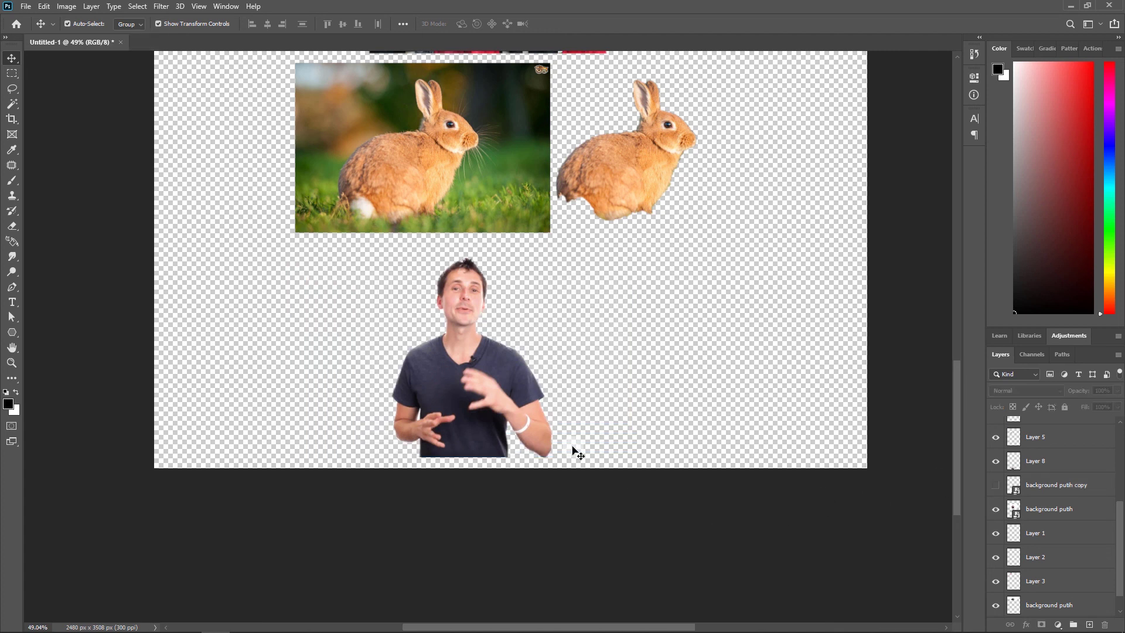
- Select the man's cutout layer and examine its edges up close and against the rest of the page
scroll(526, 394, "up", 4)
left_click(491, 381)
scroll(434, 318, "up", 4)
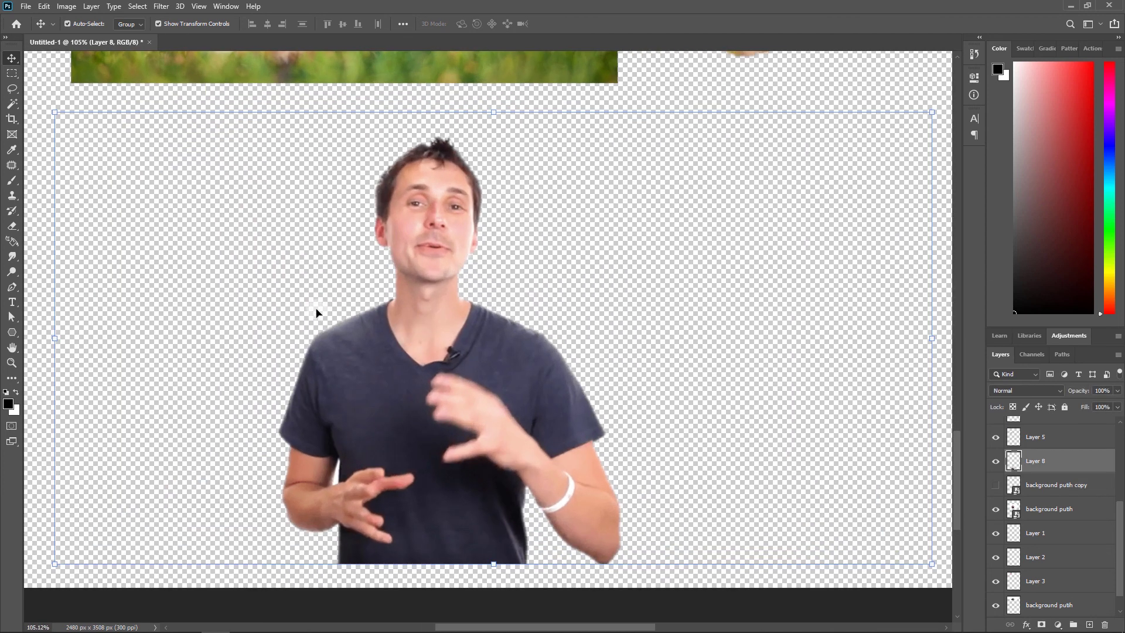
left_click(391, 245)
left_click(12, 104)
left_click(63, 127)
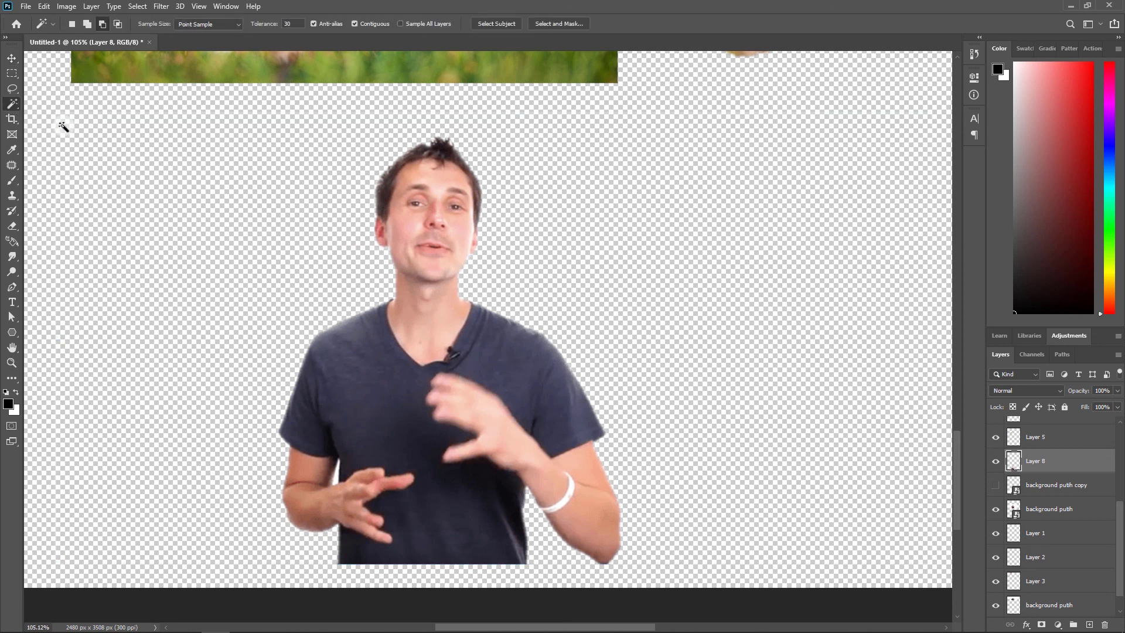
left_click(479, 326)
scroll(479, 326, "down", 3)
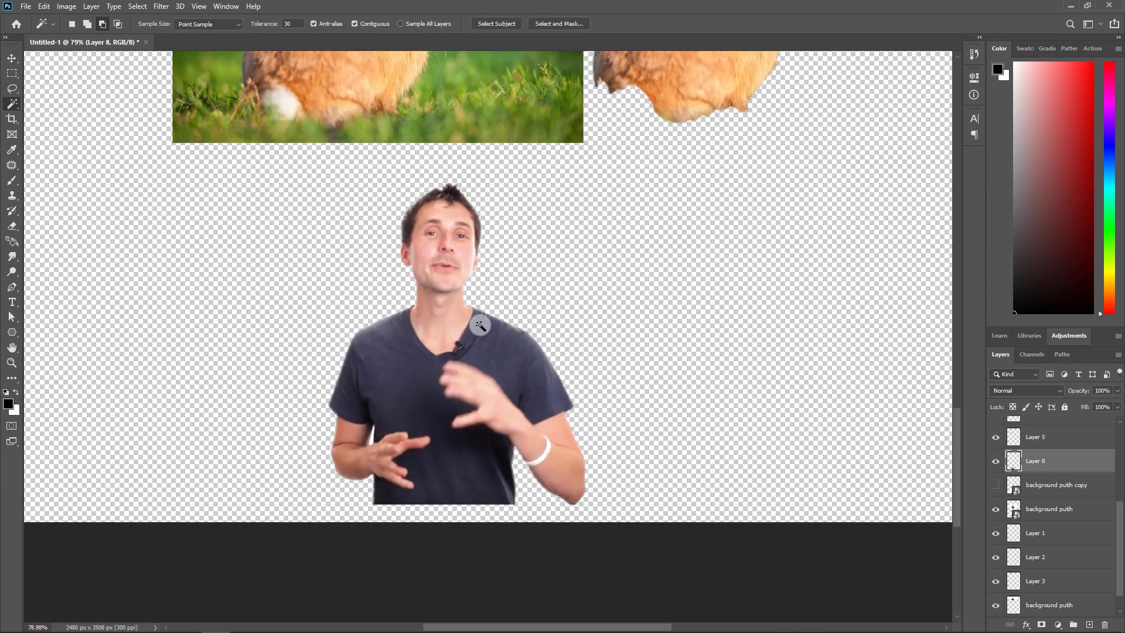
scroll(480, 326, "up", 1)
scroll(477, 316, "down", 2)
scroll(477, 316, "down", 1)
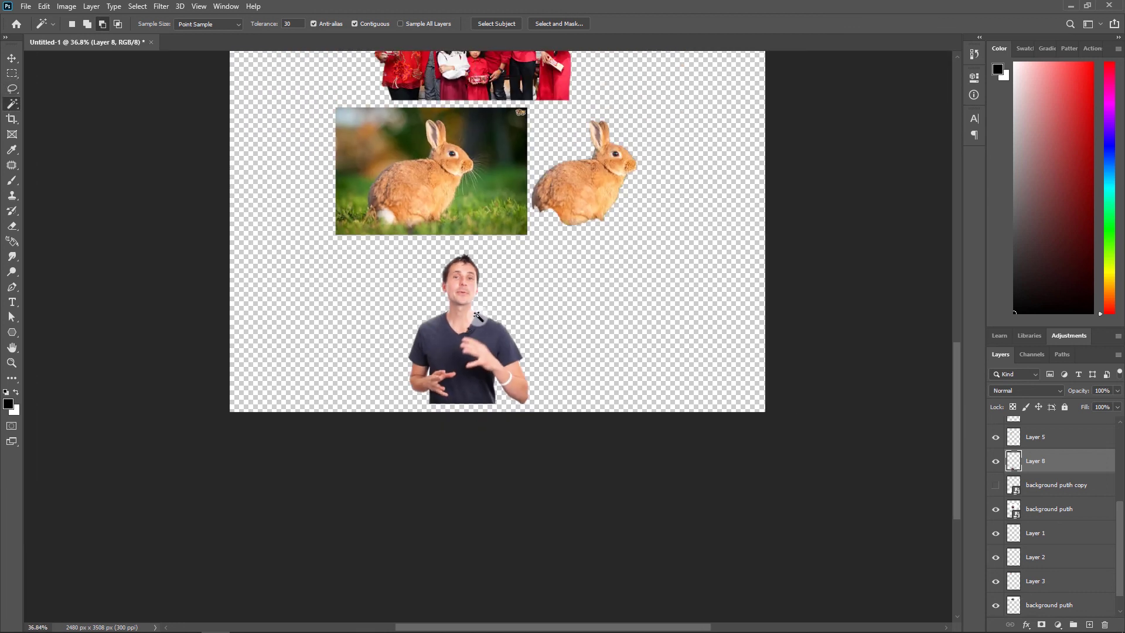
- Switch the selection tool to Object Selection, return to the Move tool, and deselect all layers
key("v")
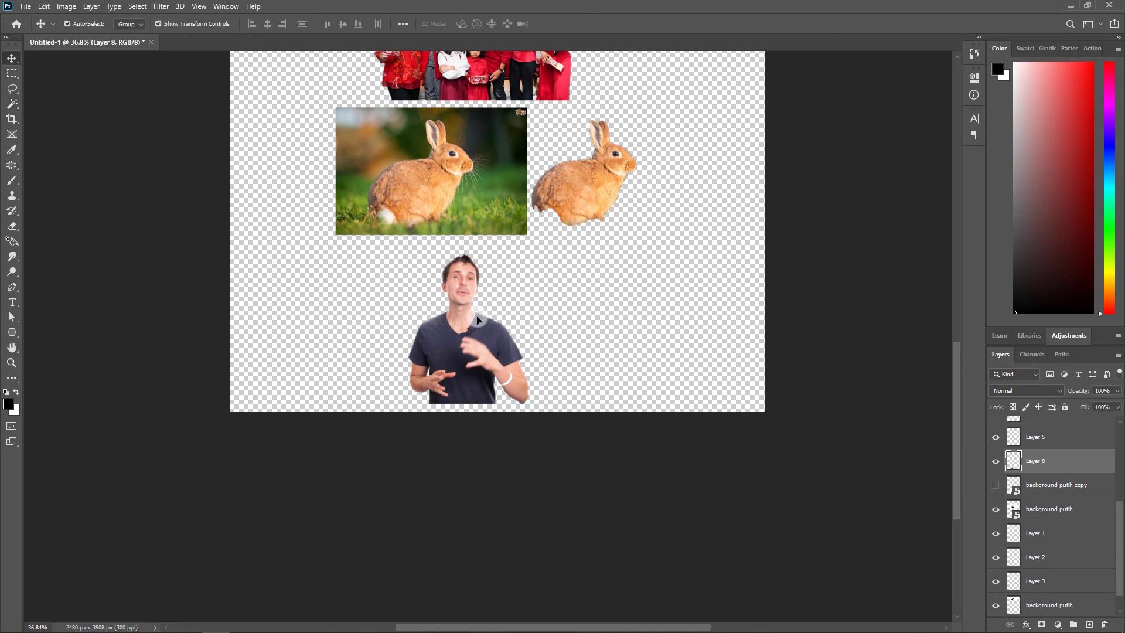
scroll(486, 310, "down", 1)
scroll(527, 328, "up", 3)
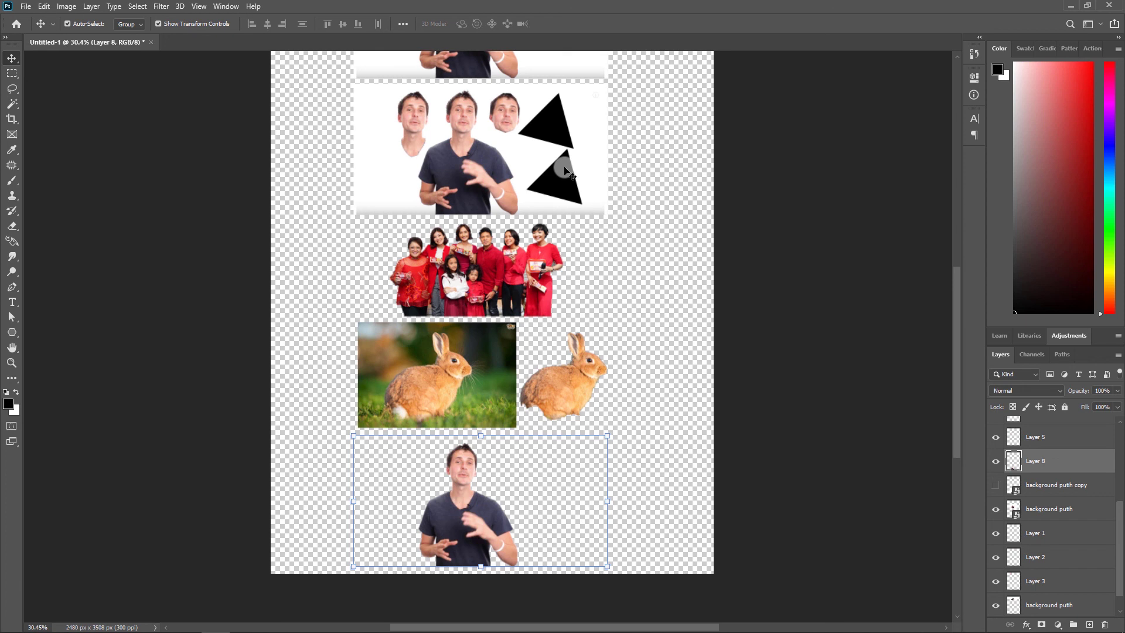
scroll(472, 164, "up", 1)
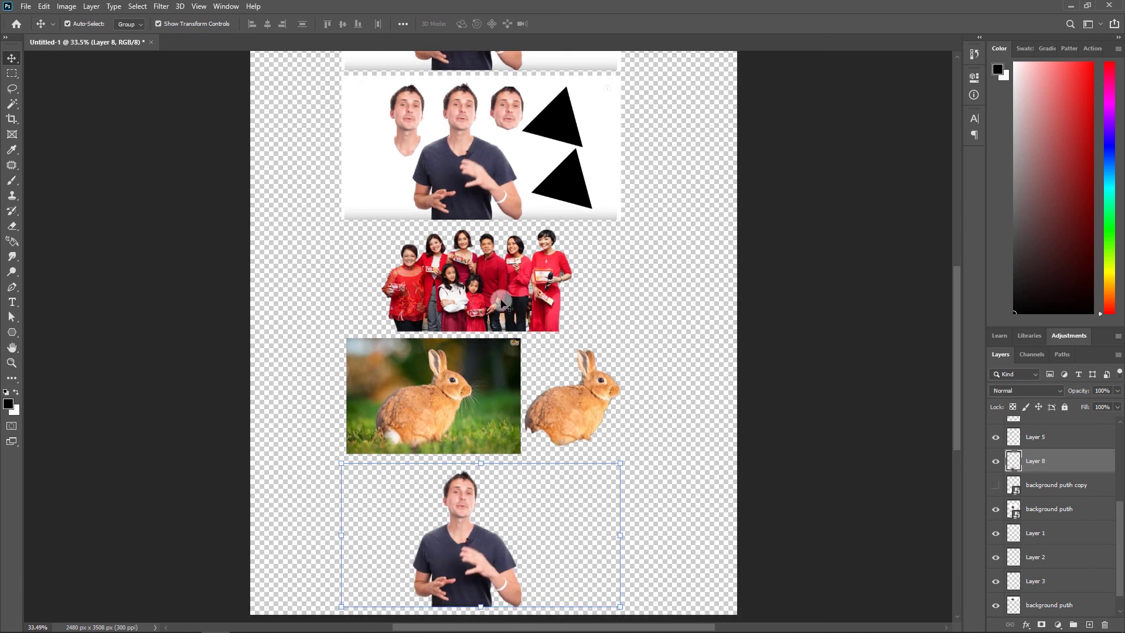
left_click(180, 229)
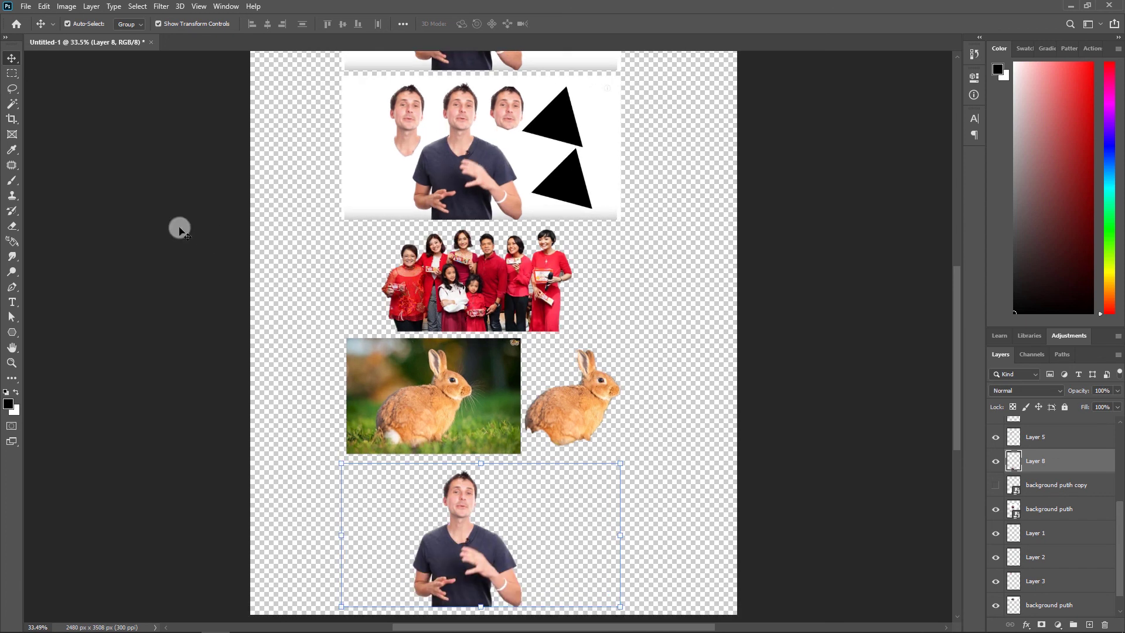
left_click(12, 105)
left_click_drag(13, 109, 39, 109)
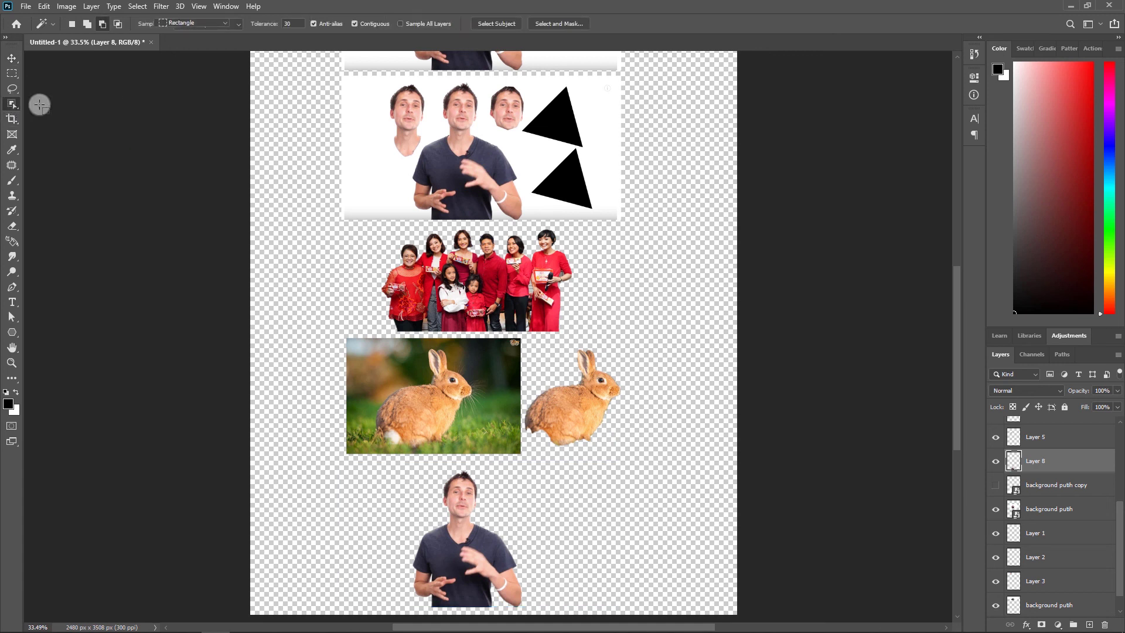
scroll(548, 334, "down", 2)
key("v")
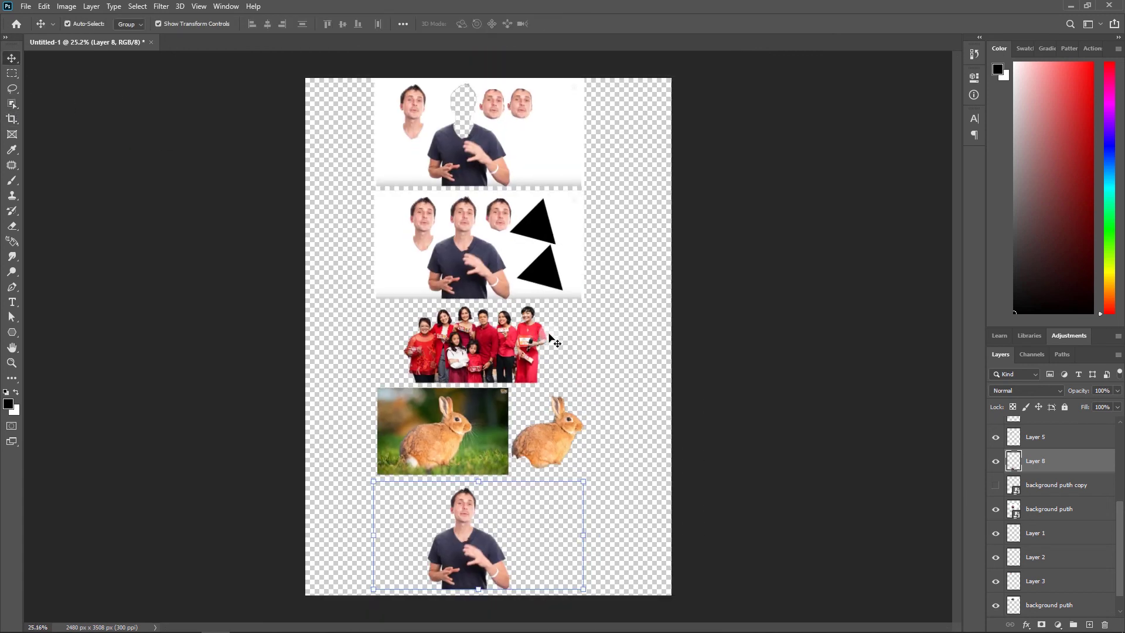
left_click(716, 434)
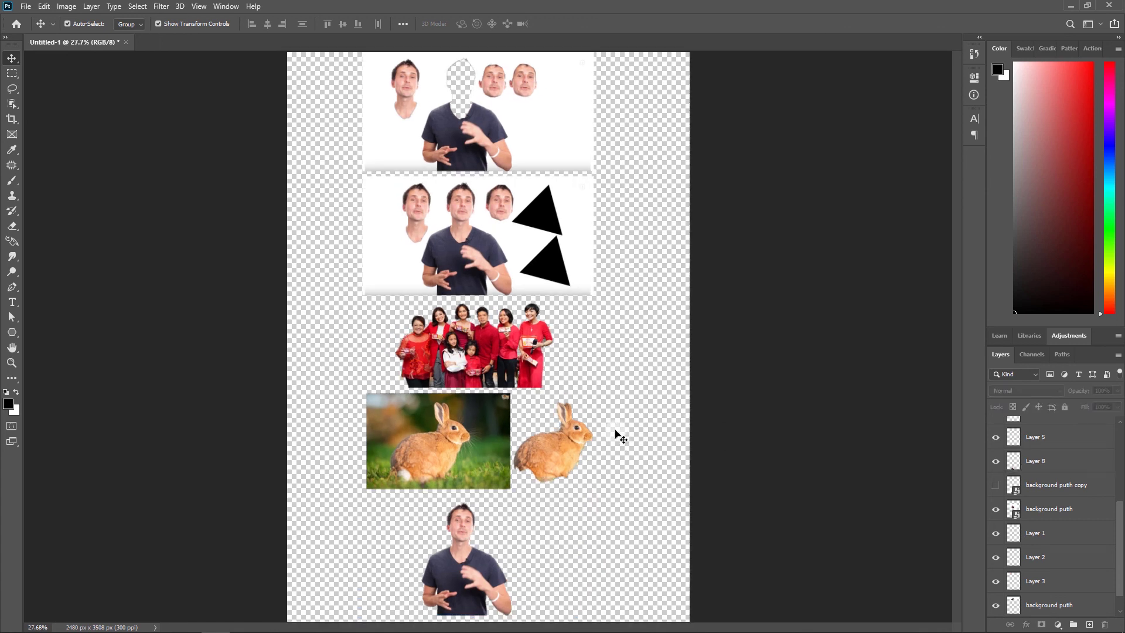